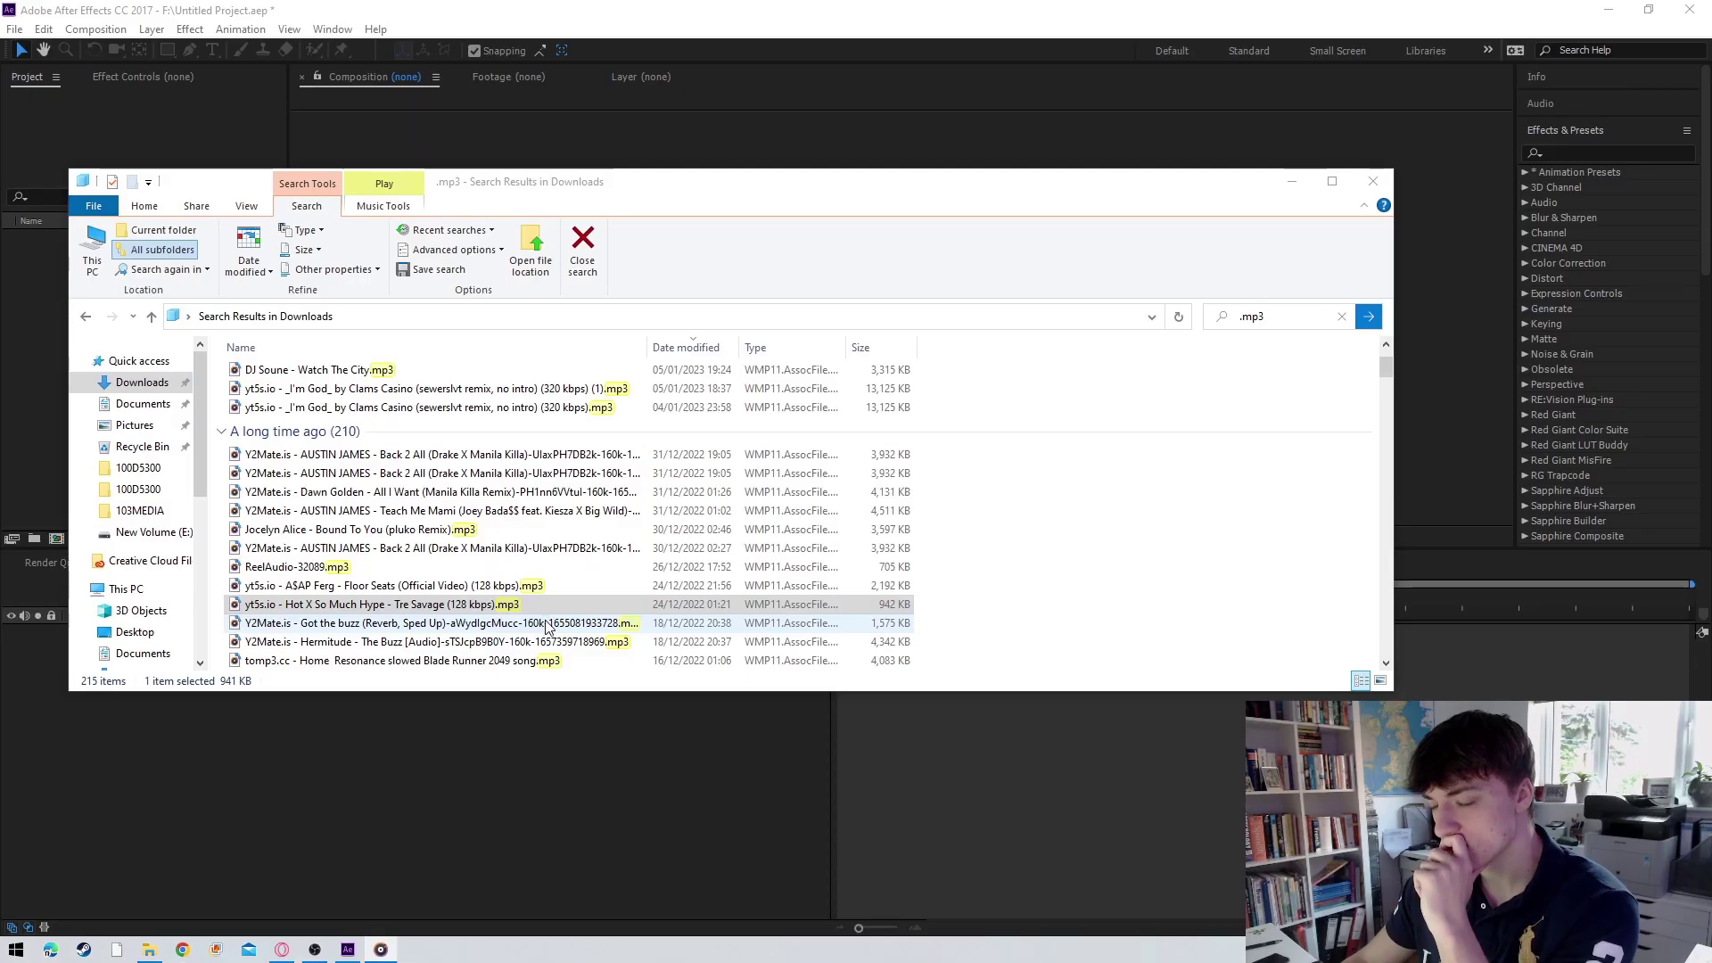
- Browse the MP3 files in Downloads and play candidate tracks, including J. Cole - White Tiger (Mix).mp3
{"action": "scroll", "coordinate": [546, 627], "scroll_direction": "down", "scroll_amount": 8}
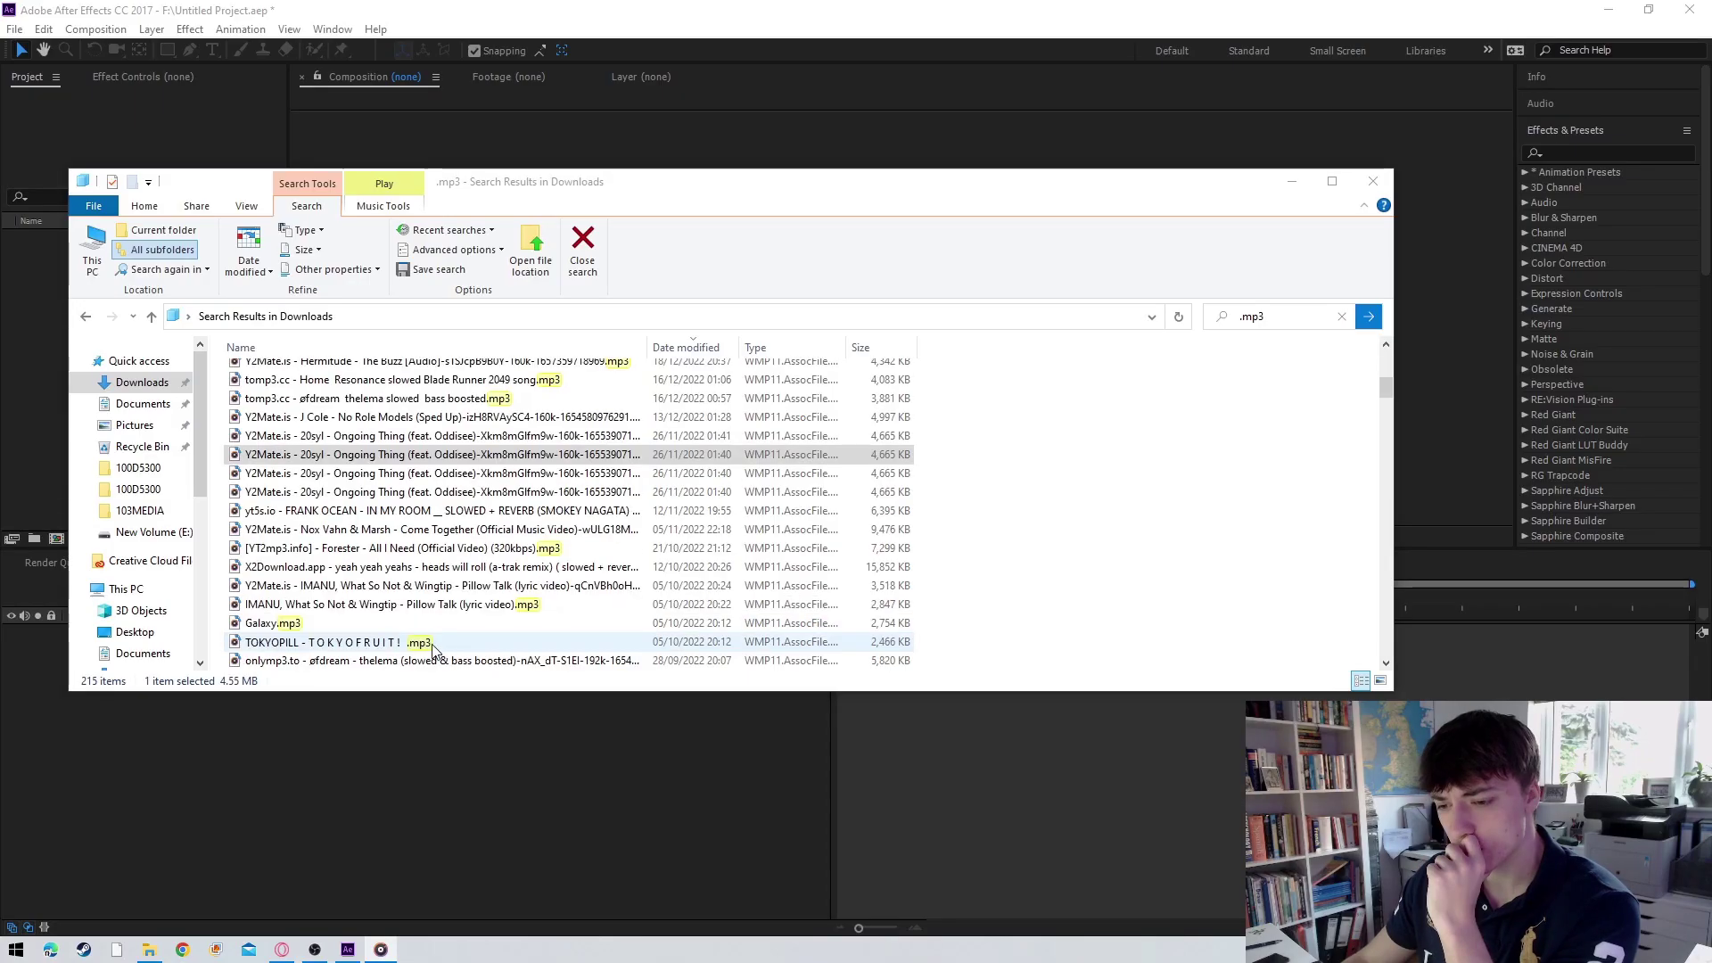
{"action": "left_click", "coordinate": [410, 609]}
{"action": "scroll", "coordinate": [410, 609], "scroll_direction": "down", "scroll_amount": 12}
{"action": "left_click", "coordinate": [405, 606]}
{"action": "double_click", "coordinate": [347, 664]}
{"action": "scroll", "coordinate": [348, 664], "scroll_direction": "down", "scroll_amount": 1}
{"action": "double_click", "coordinate": [348, 511]}
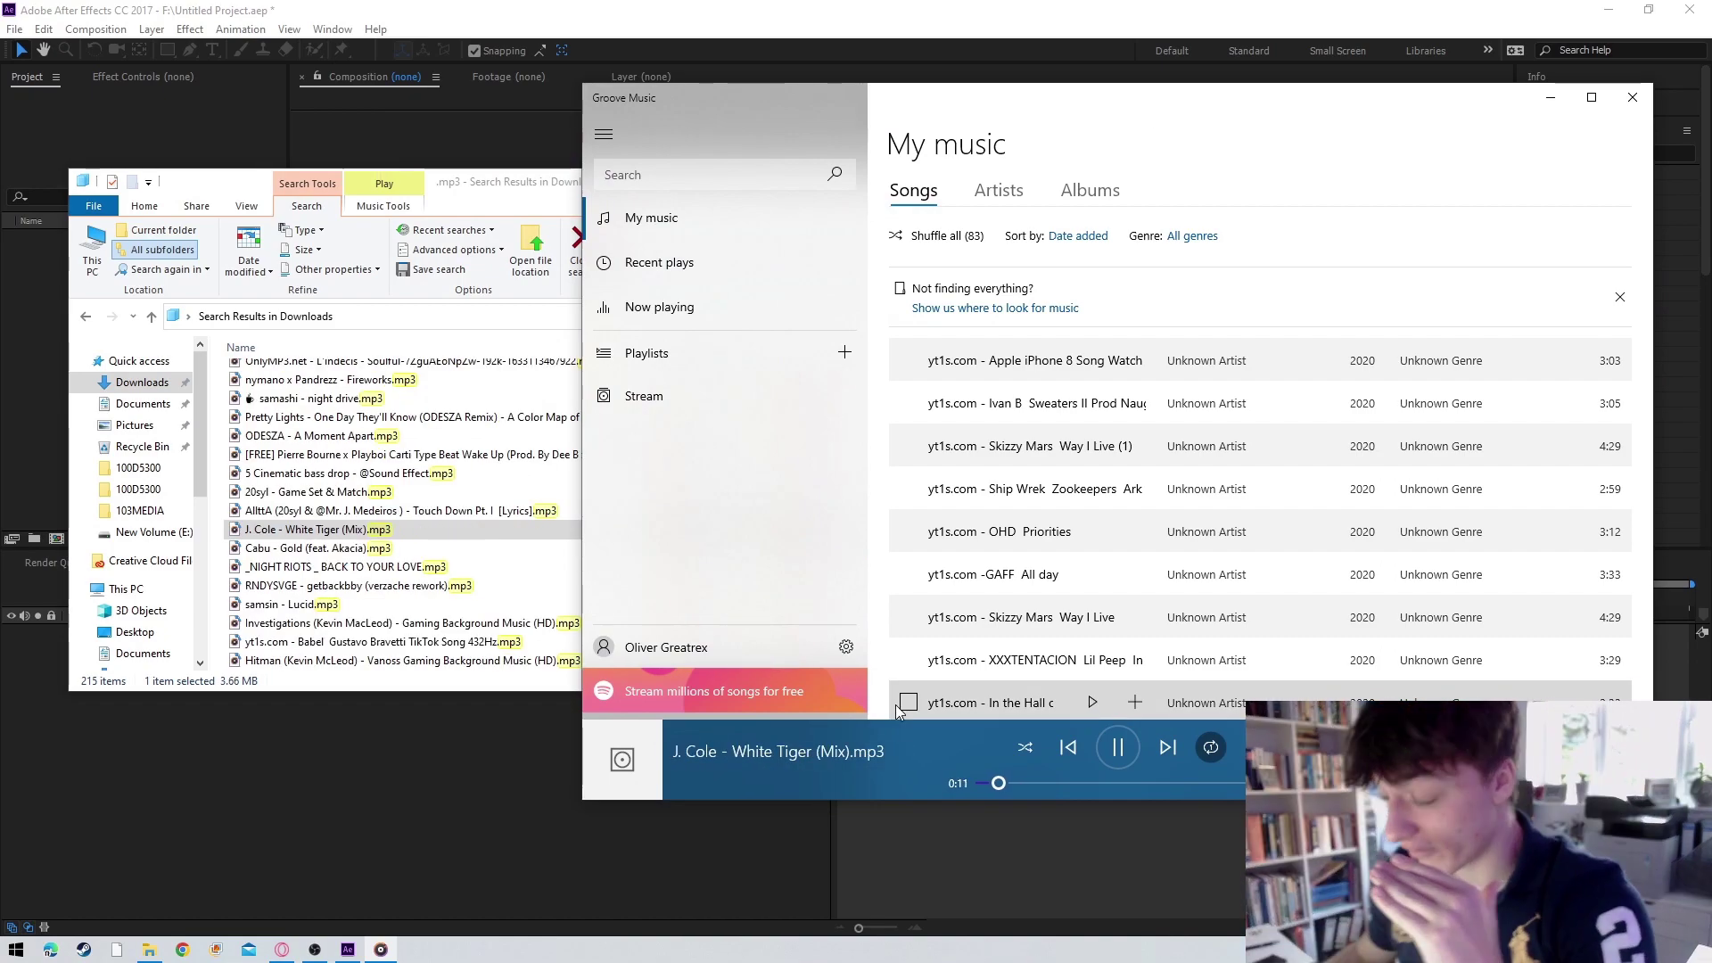
{"action": "double_click", "coordinate": [356, 622]}
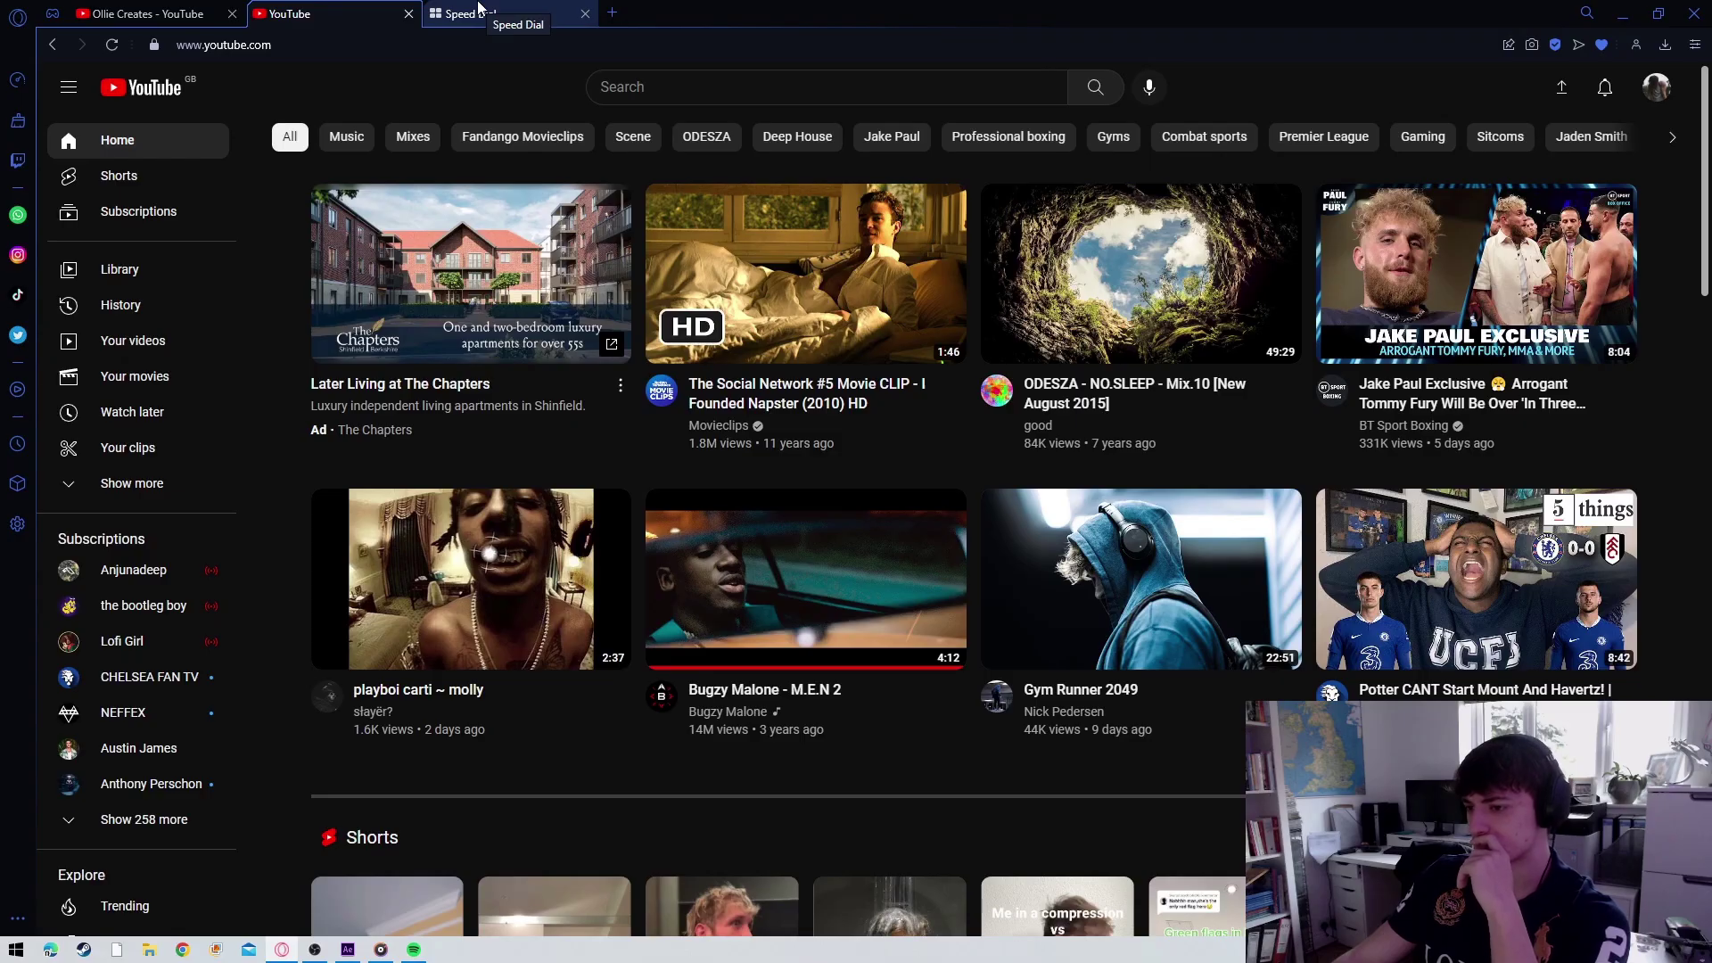
- Switch to the browser and search YouTube for "die with me hdbeendope instrumental"
{"action": "left_click", "coordinate": [479, 11]}
{"action": "left_click", "coordinate": [330, 13]}
{"action": "left_click", "coordinate": [147, 13]}
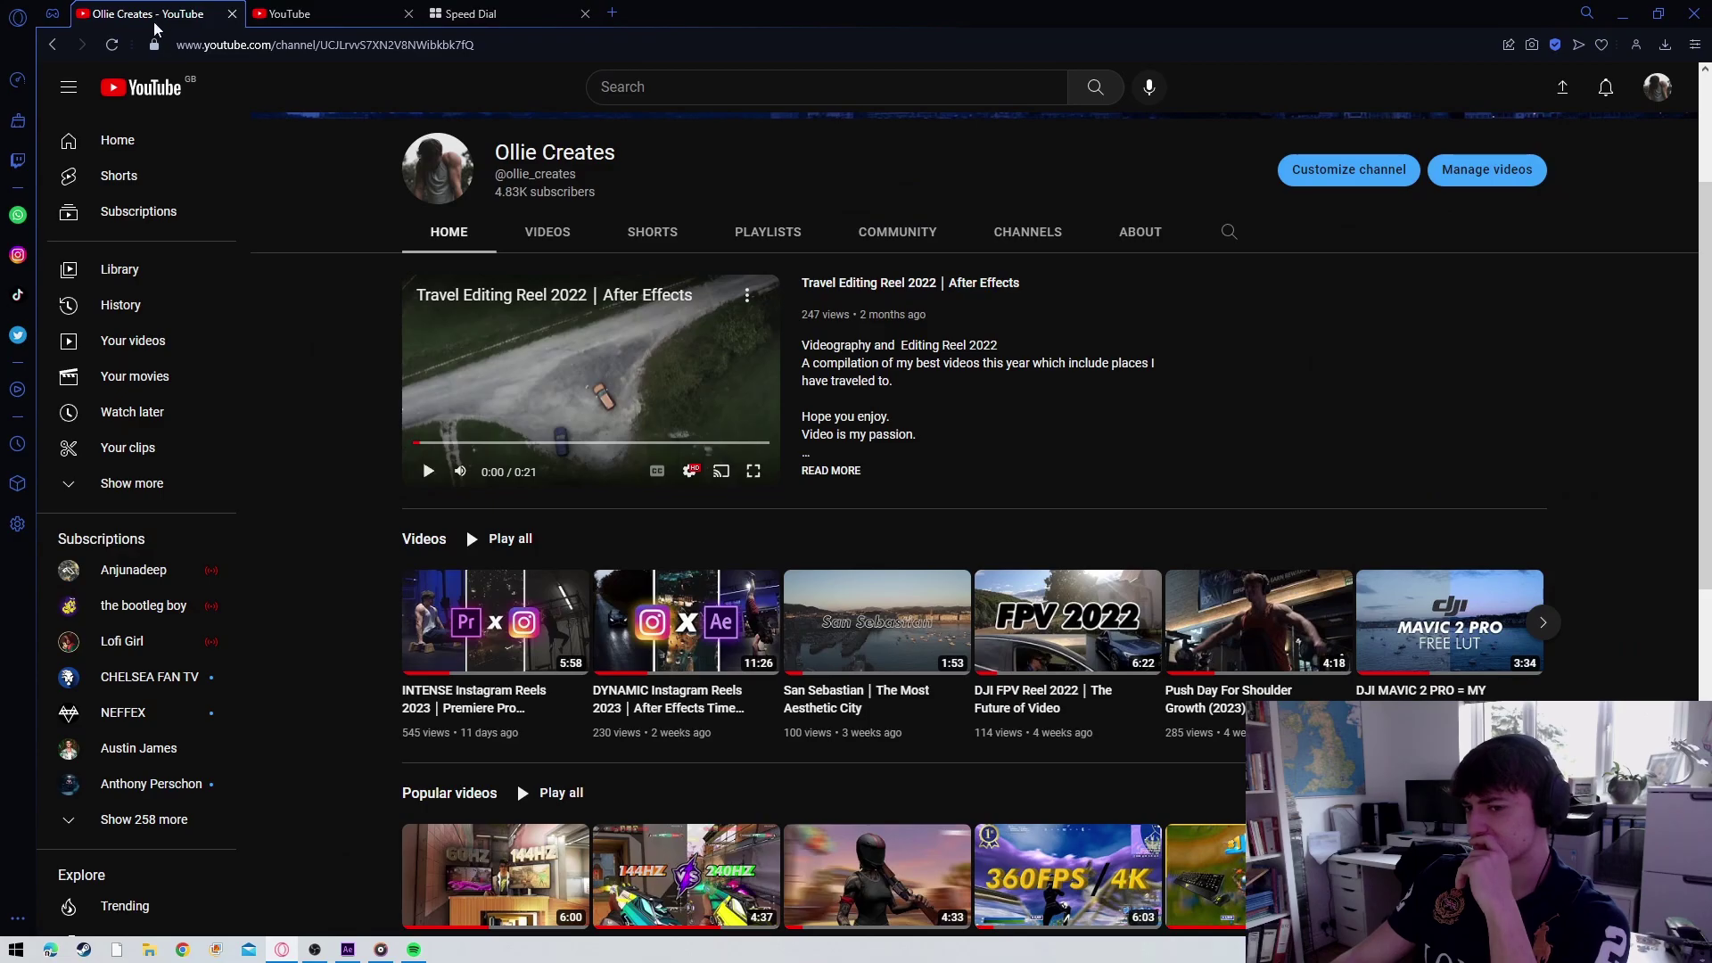
{"action": "left_click", "coordinate": [1622, 14]}
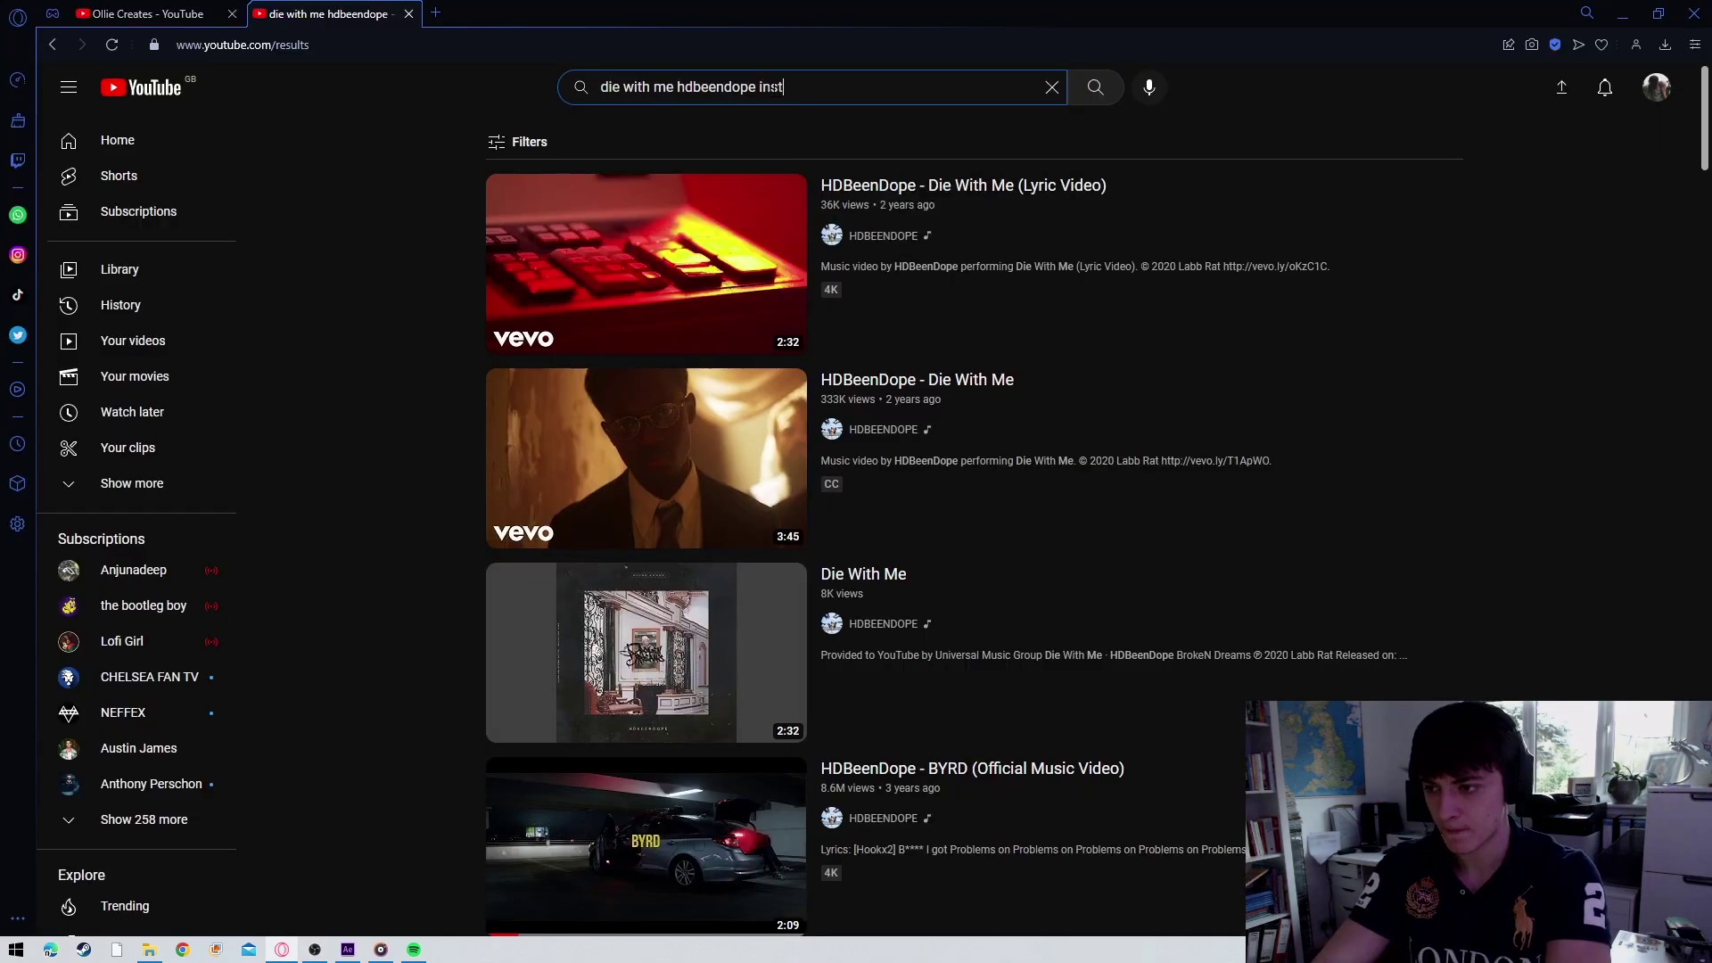
{"action": "type", "text": "umental"}
{"action": "key", "text": "Return"}
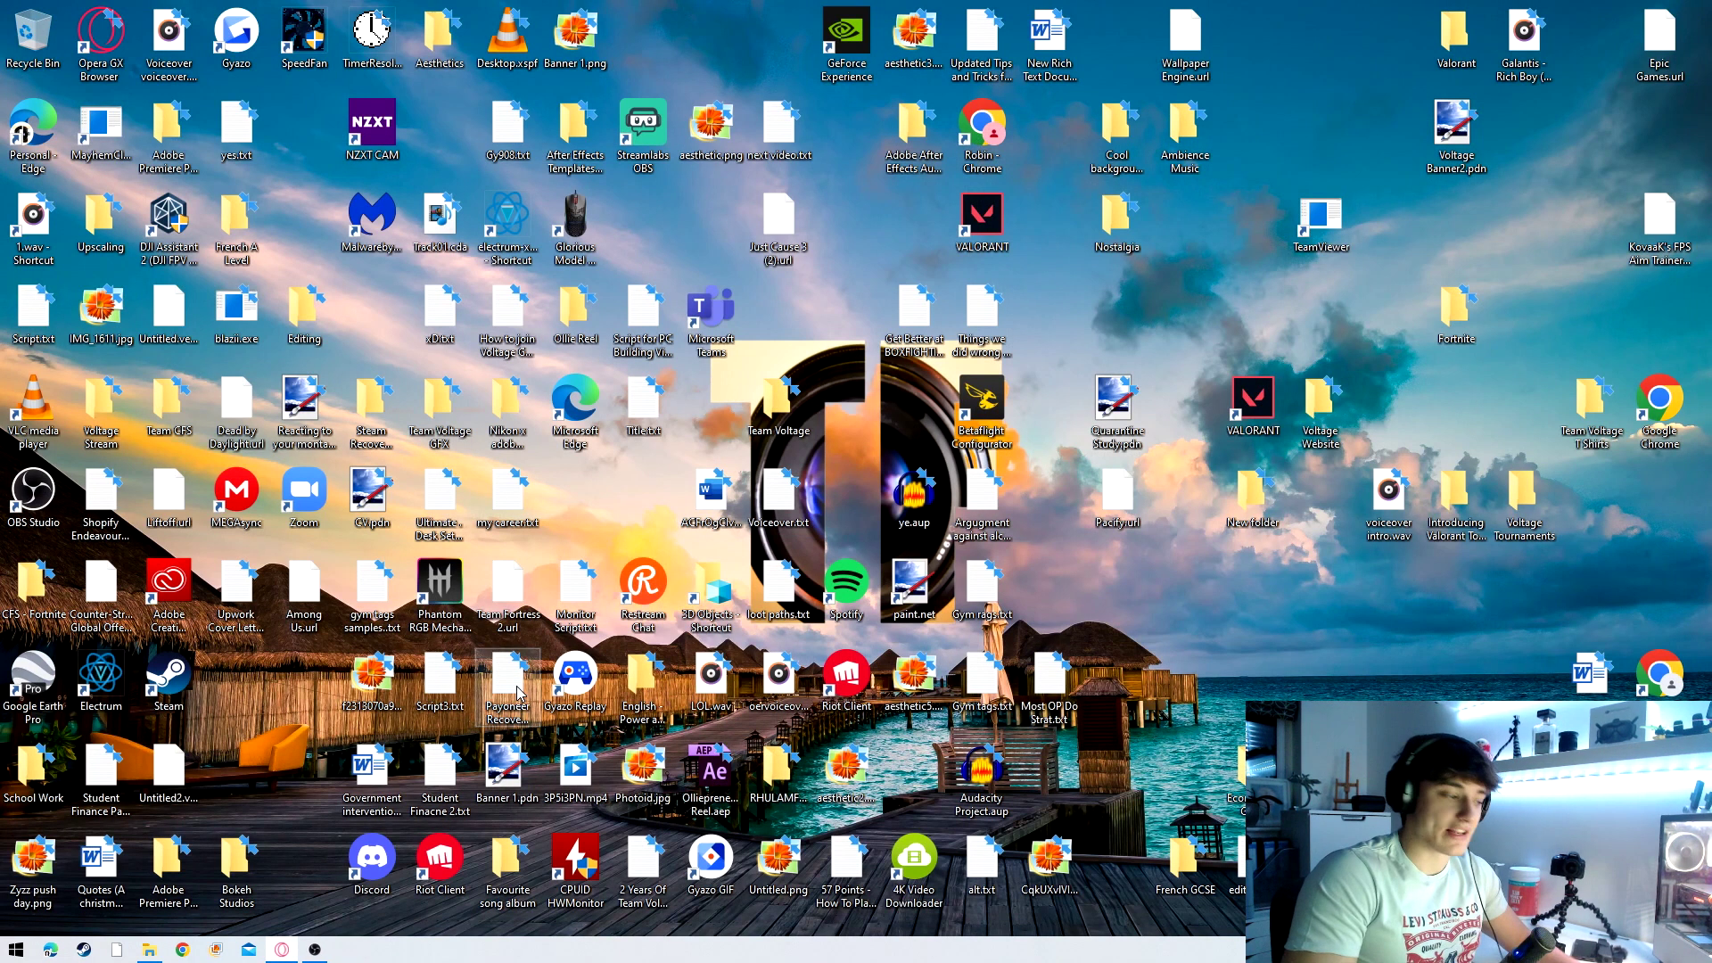
- Launch After Effects and dismiss the Animation Composer update notice
{"action": "key", "text": "super"}
{"action": "type", "text": "af"}
{"action": "key", "text": "Return"}
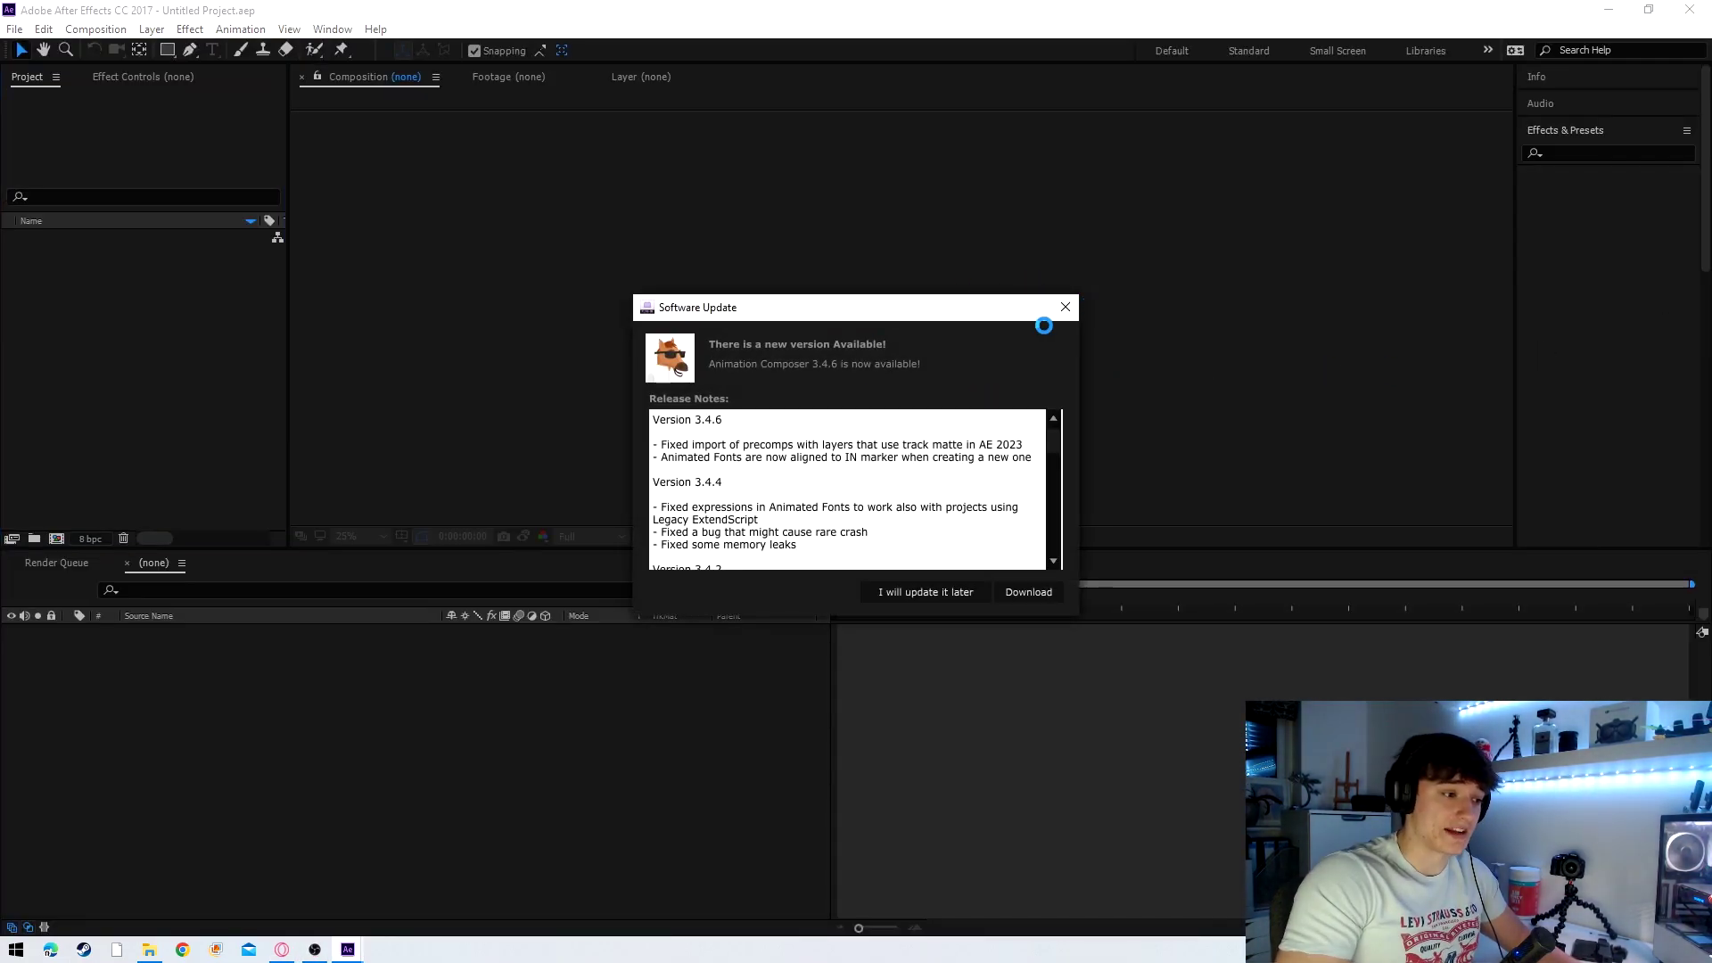
{"action": "left_click", "coordinate": [1065, 309]}
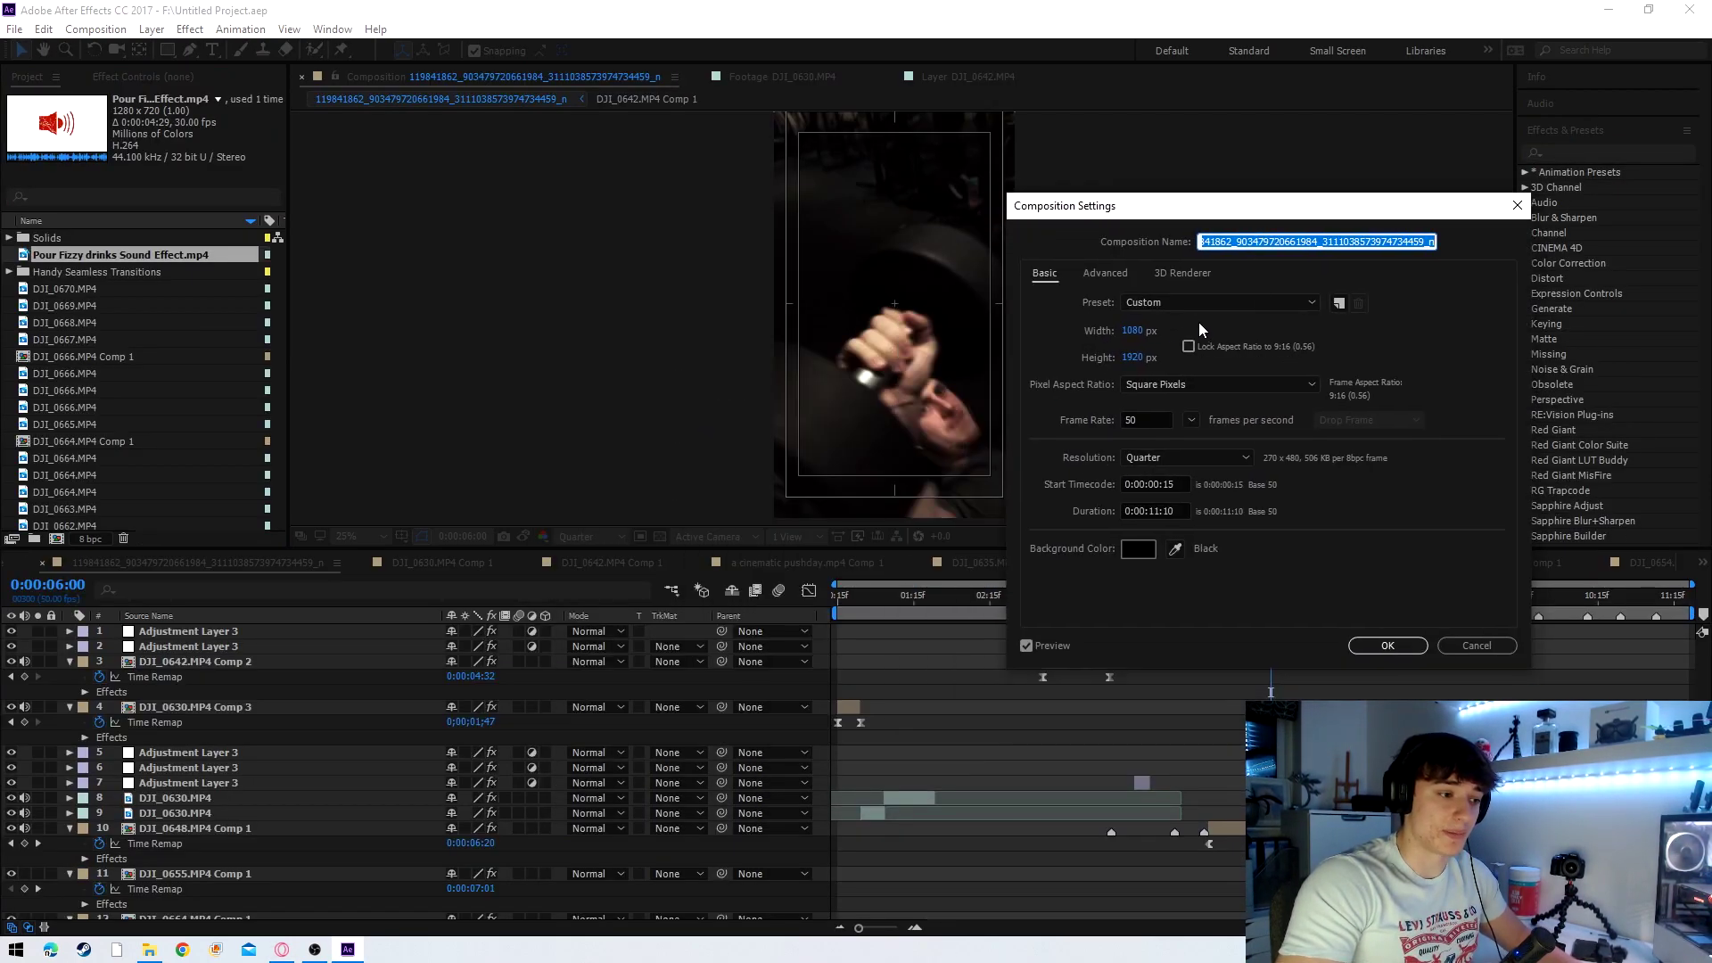
- Review the main composition's frame size and frame rate in Composition Settings
{"action": "left_click", "coordinate": [1199, 324]}
{"action": "left_click", "coordinate": [1158, 420]}
{"action": "left_click", "coordinate": [1341, 560]}
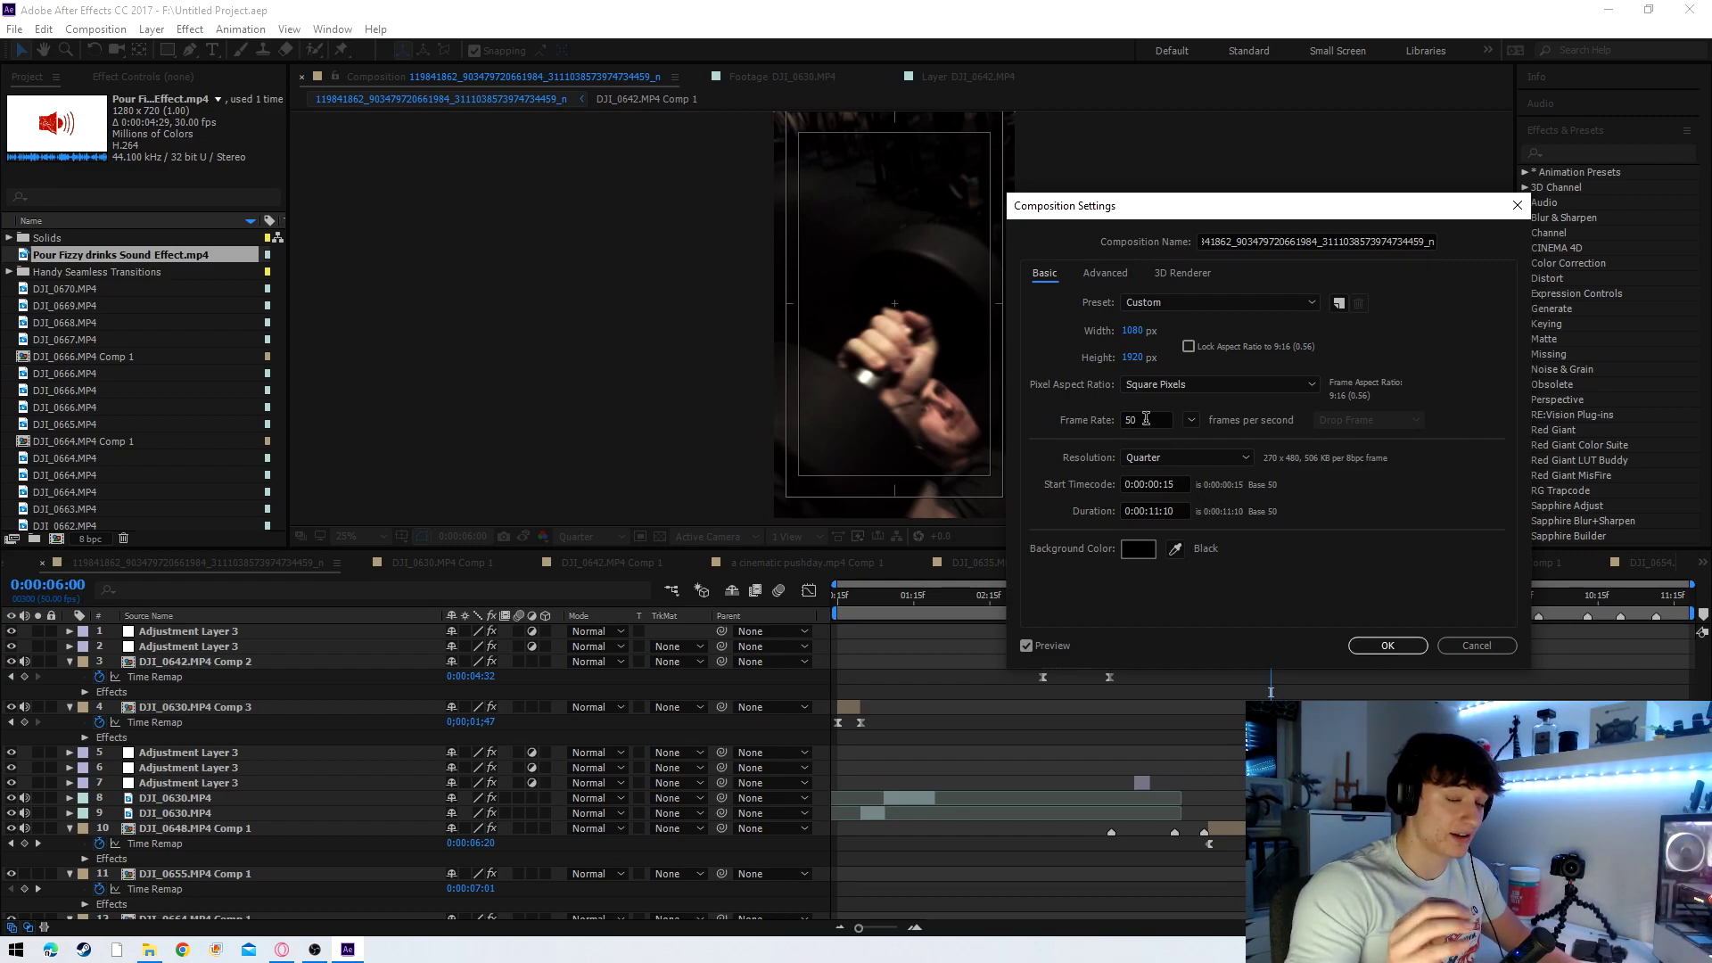
{"action": "left_click", "coordinate": [1388, 645]}
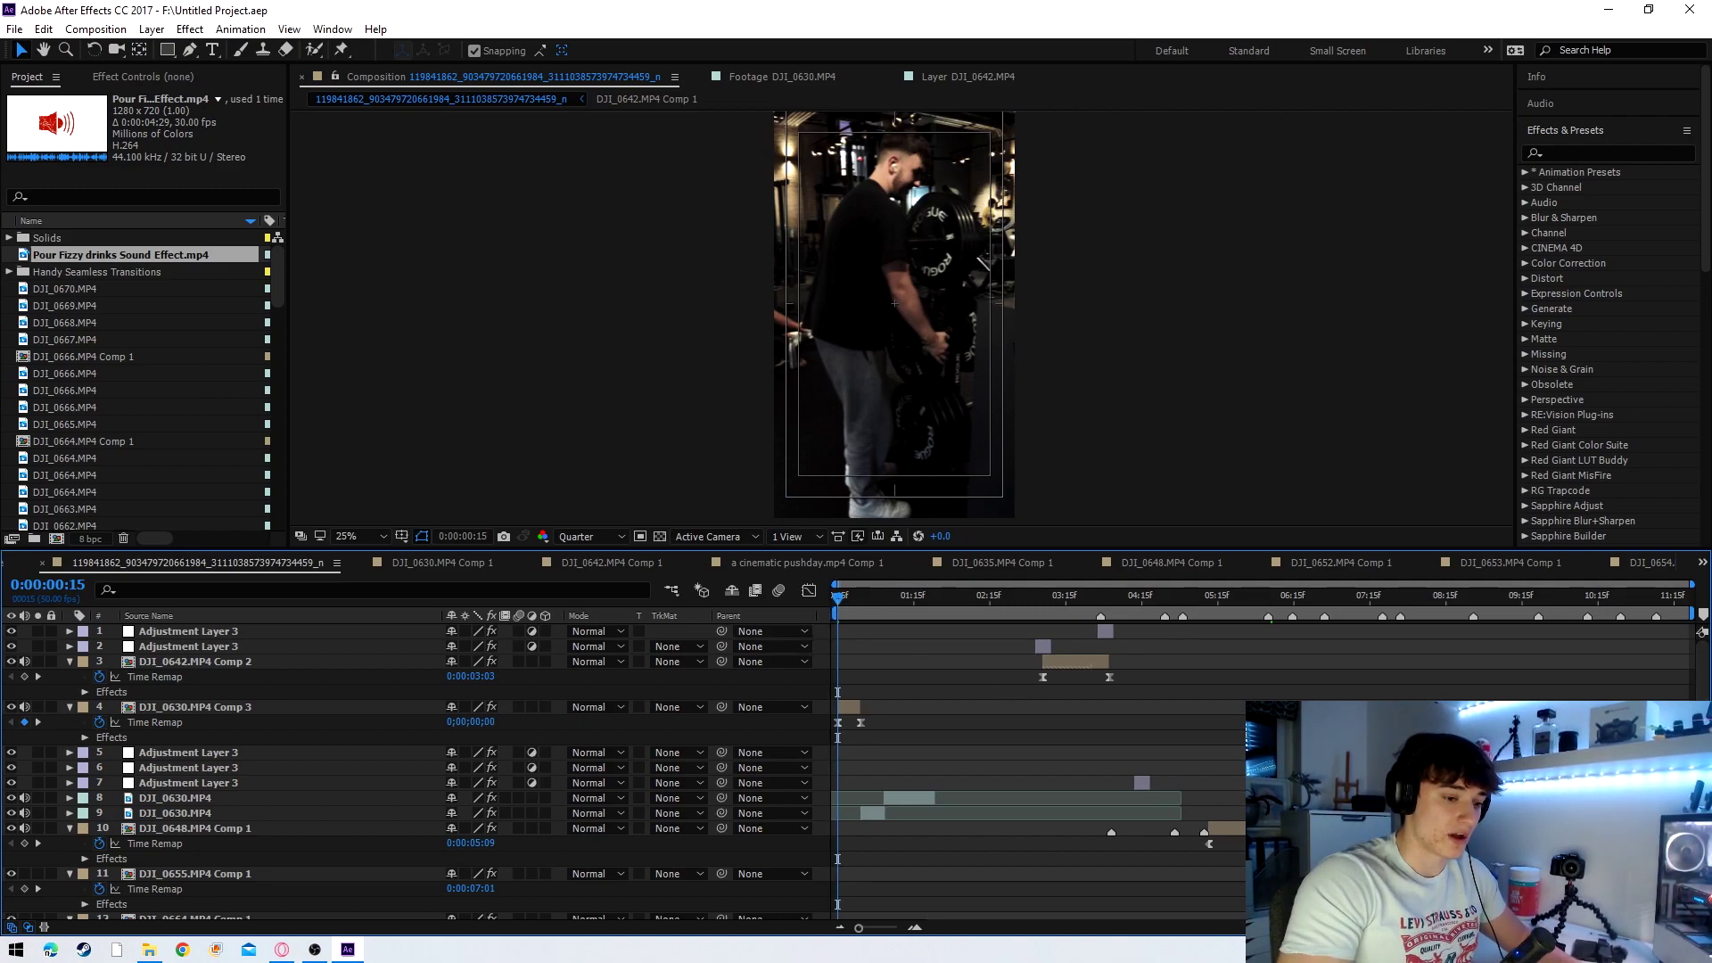
- Open the DJI_0666.MP4 clip in the footage viewer and move its in point to 0:00:04:23
{"action": "left_click_drag", "start_coordinate": [1702, 679], "coordinate": [1702, 767]}
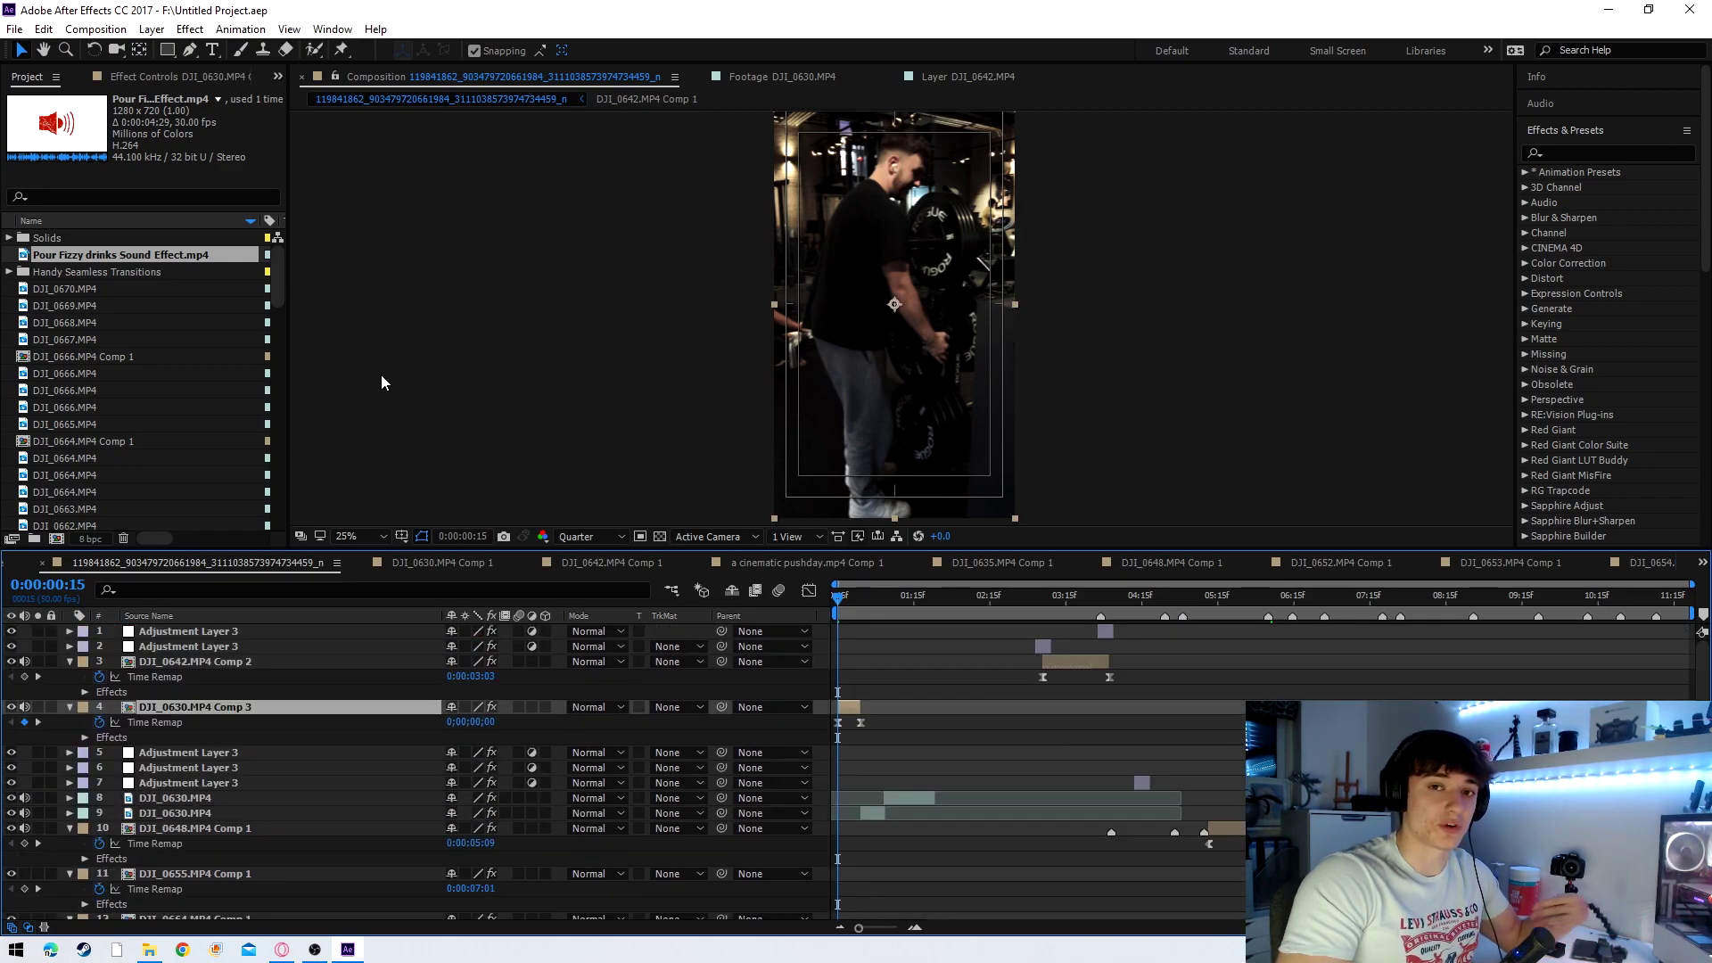
{"action": "left_click", "coordinate": [117, 377]}
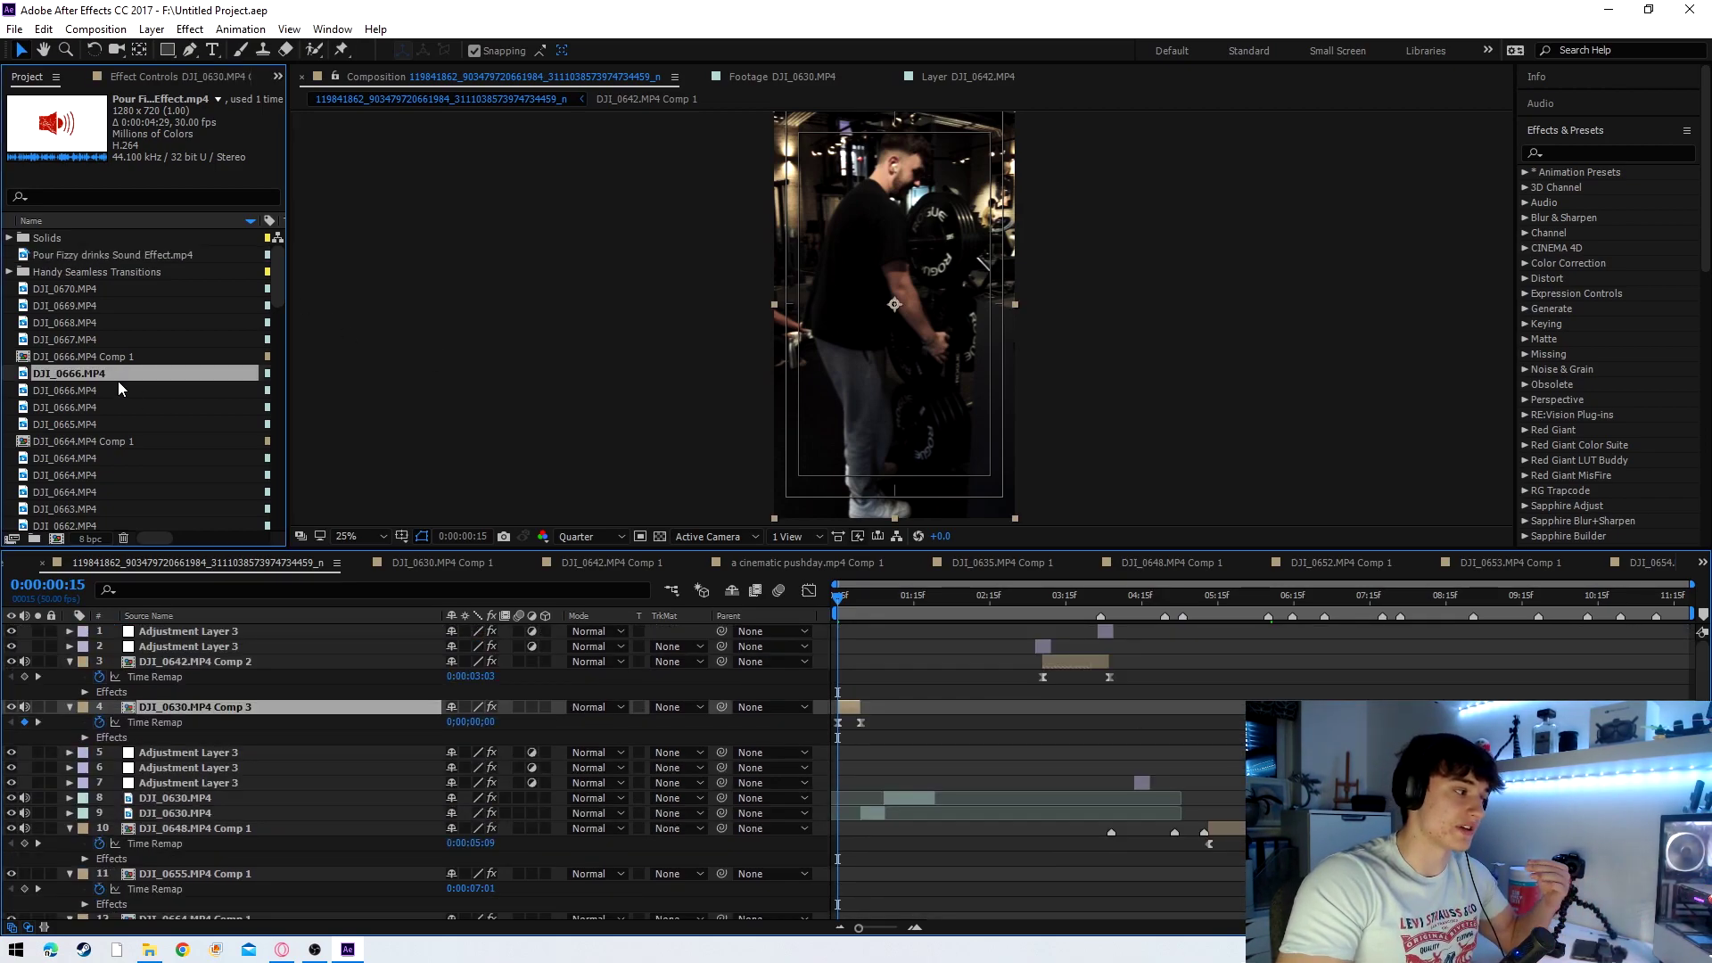
{"action": "double_click", "coordinate": [118, 381]}
{"action": "mouse_move", "coordinate": [1195, 502]}
{"action": "left_mouse_down"}
{"action": "mouse_move", "coordinate": [1249, 508]}
{"action": "mouse_move", "coordinate": [1185, 502]}
{"action": "left_mouse_up"}
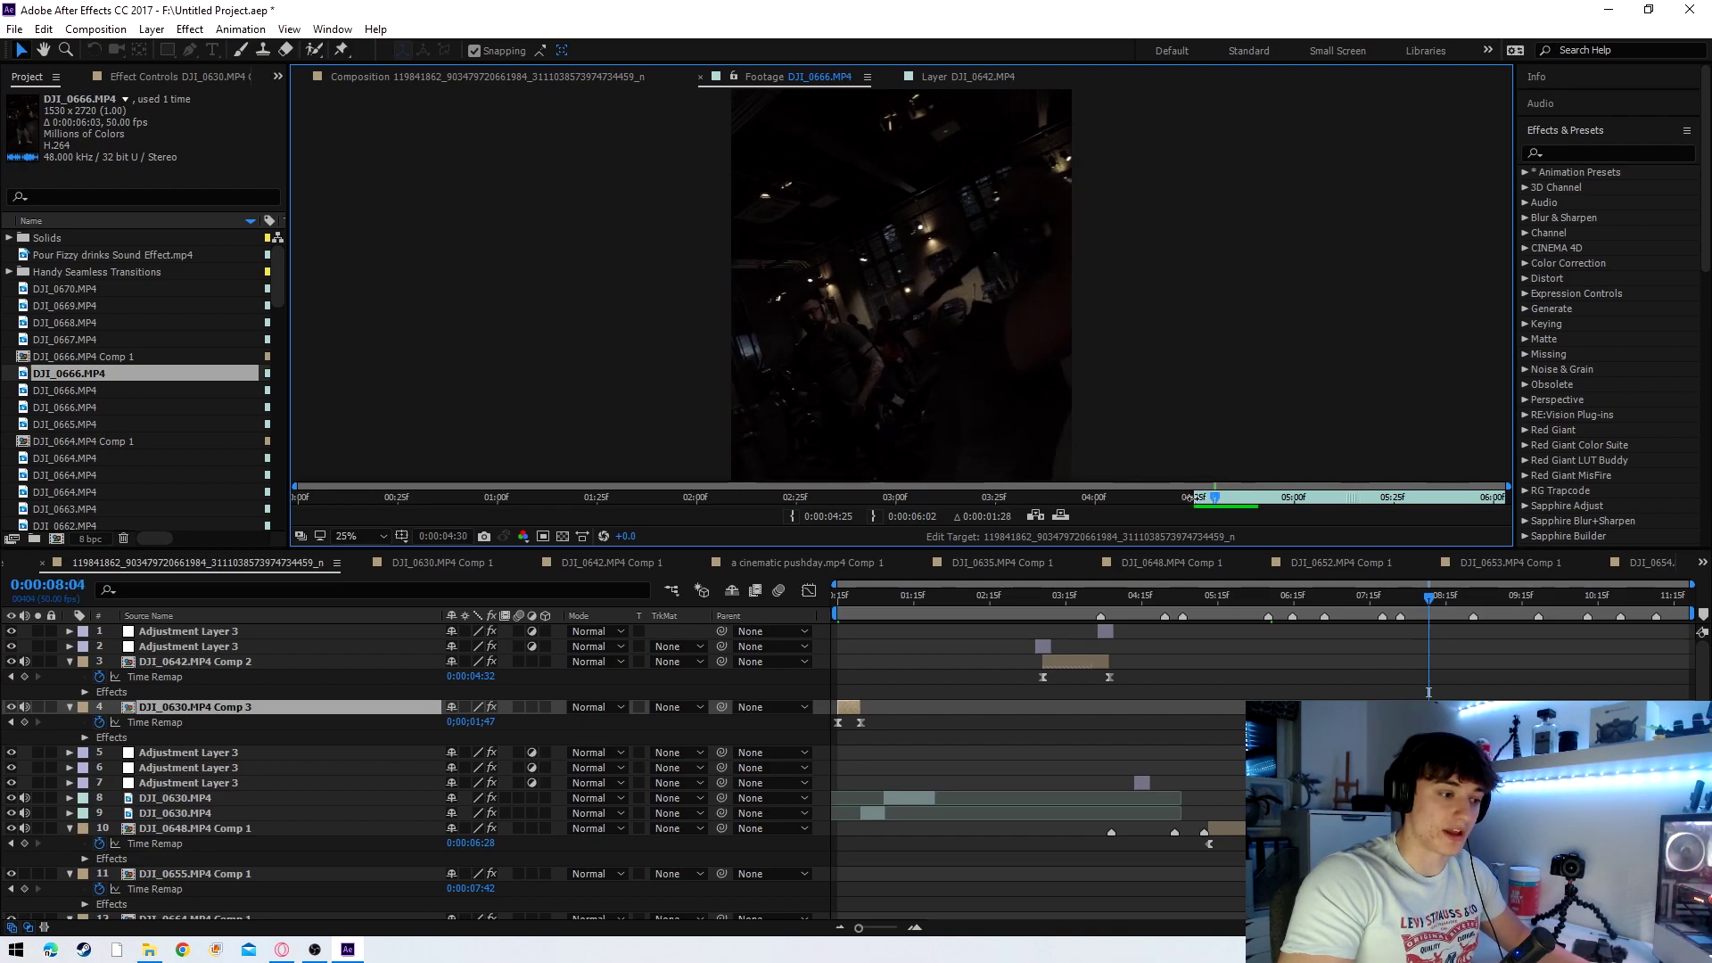
{"action": "left_click_drag", "start_coordinate": [170, 374], "coordinate": [116, 374]}
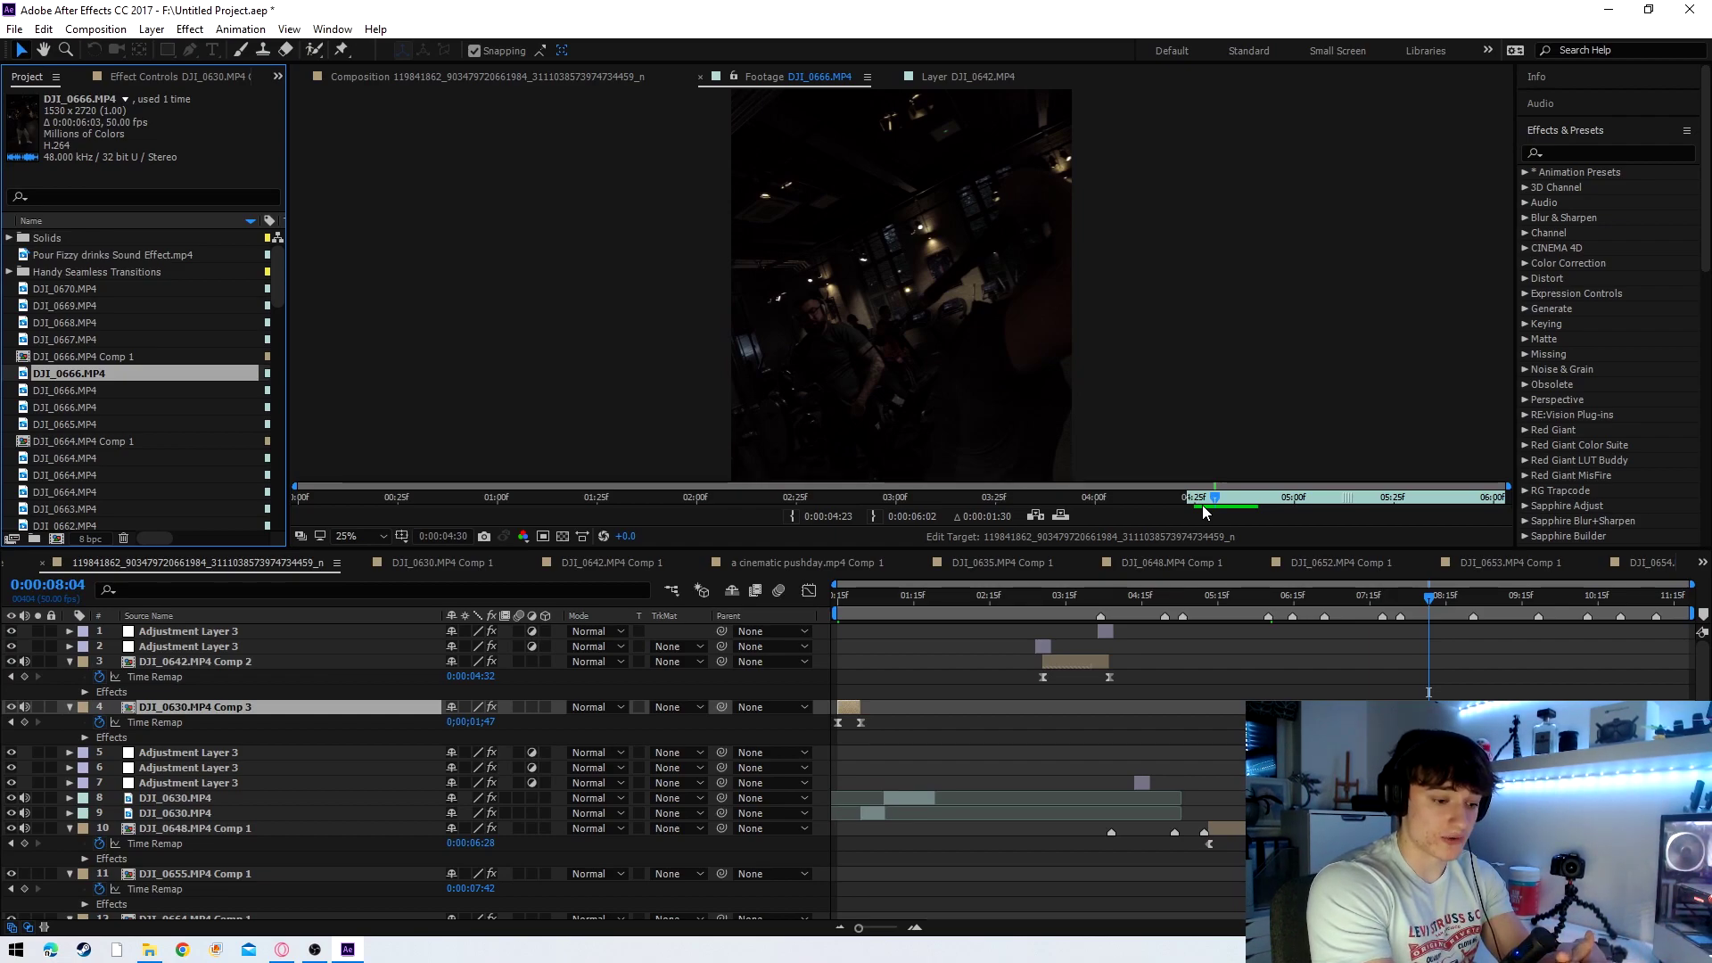
- Scrub through the opening clips of the main composition and return the playhead to the start at 0:00:00:15
{"action": "left_click_drag", "start_coordinate": [937, 623], "coordinate": [815, 594]}
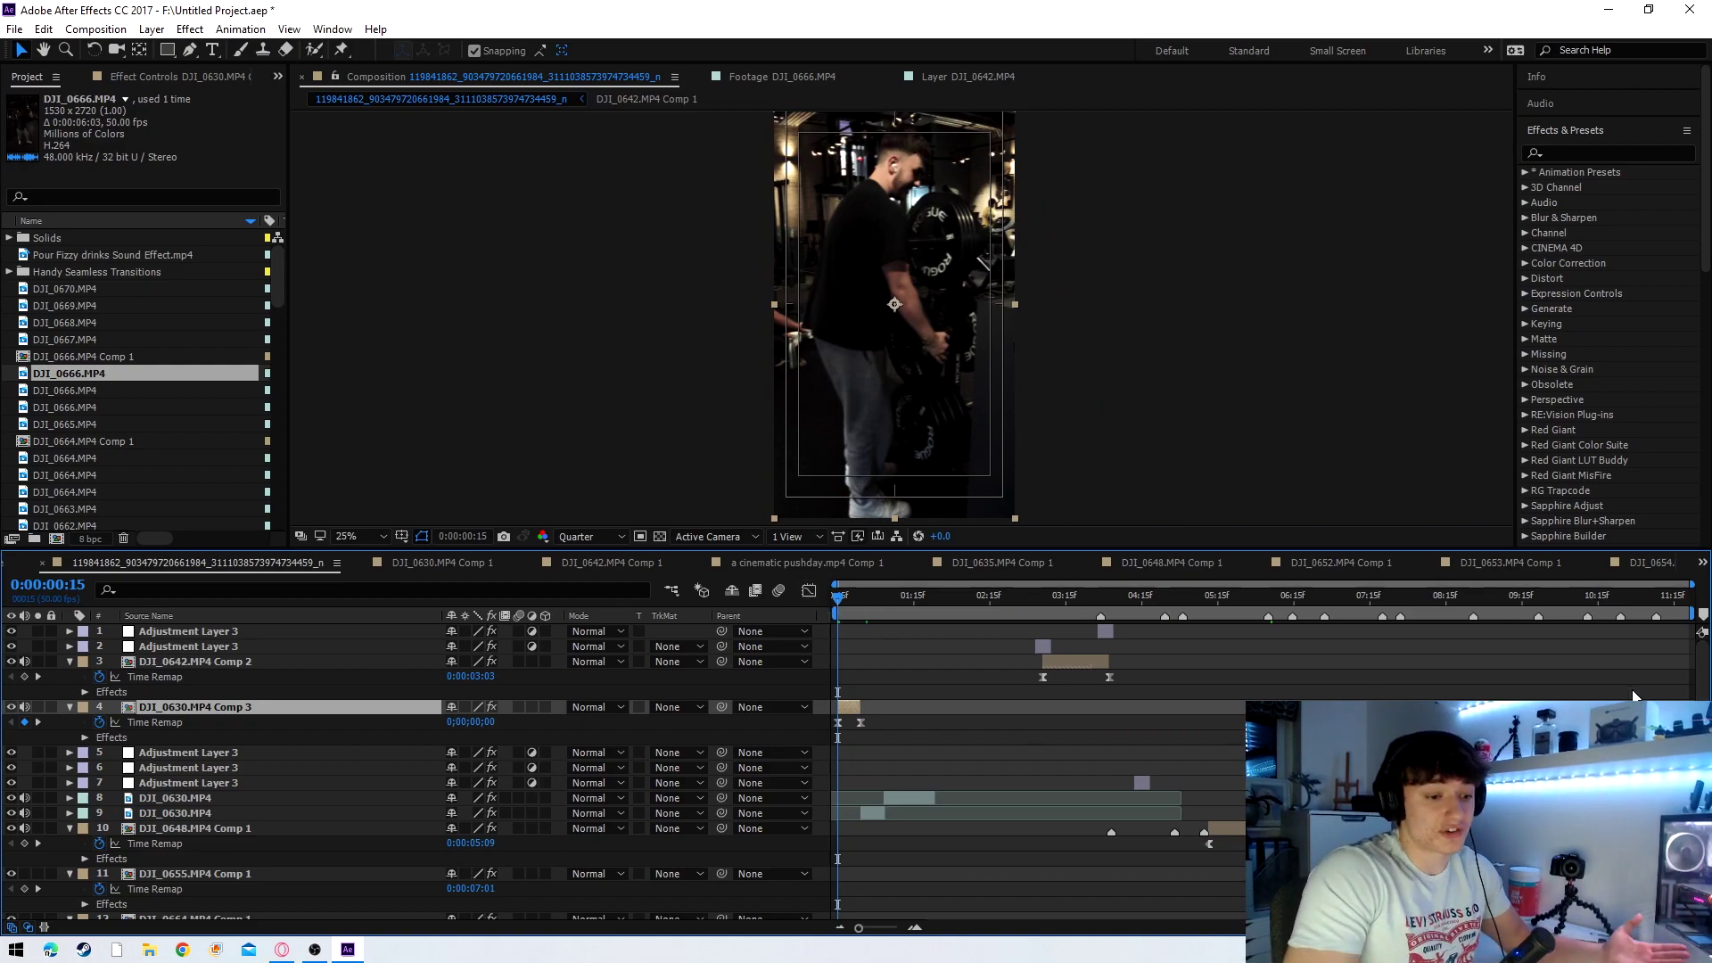
{"action": "left_click_drag", "start_coordinate": [878, 600], "coordinate": [758, 624]}
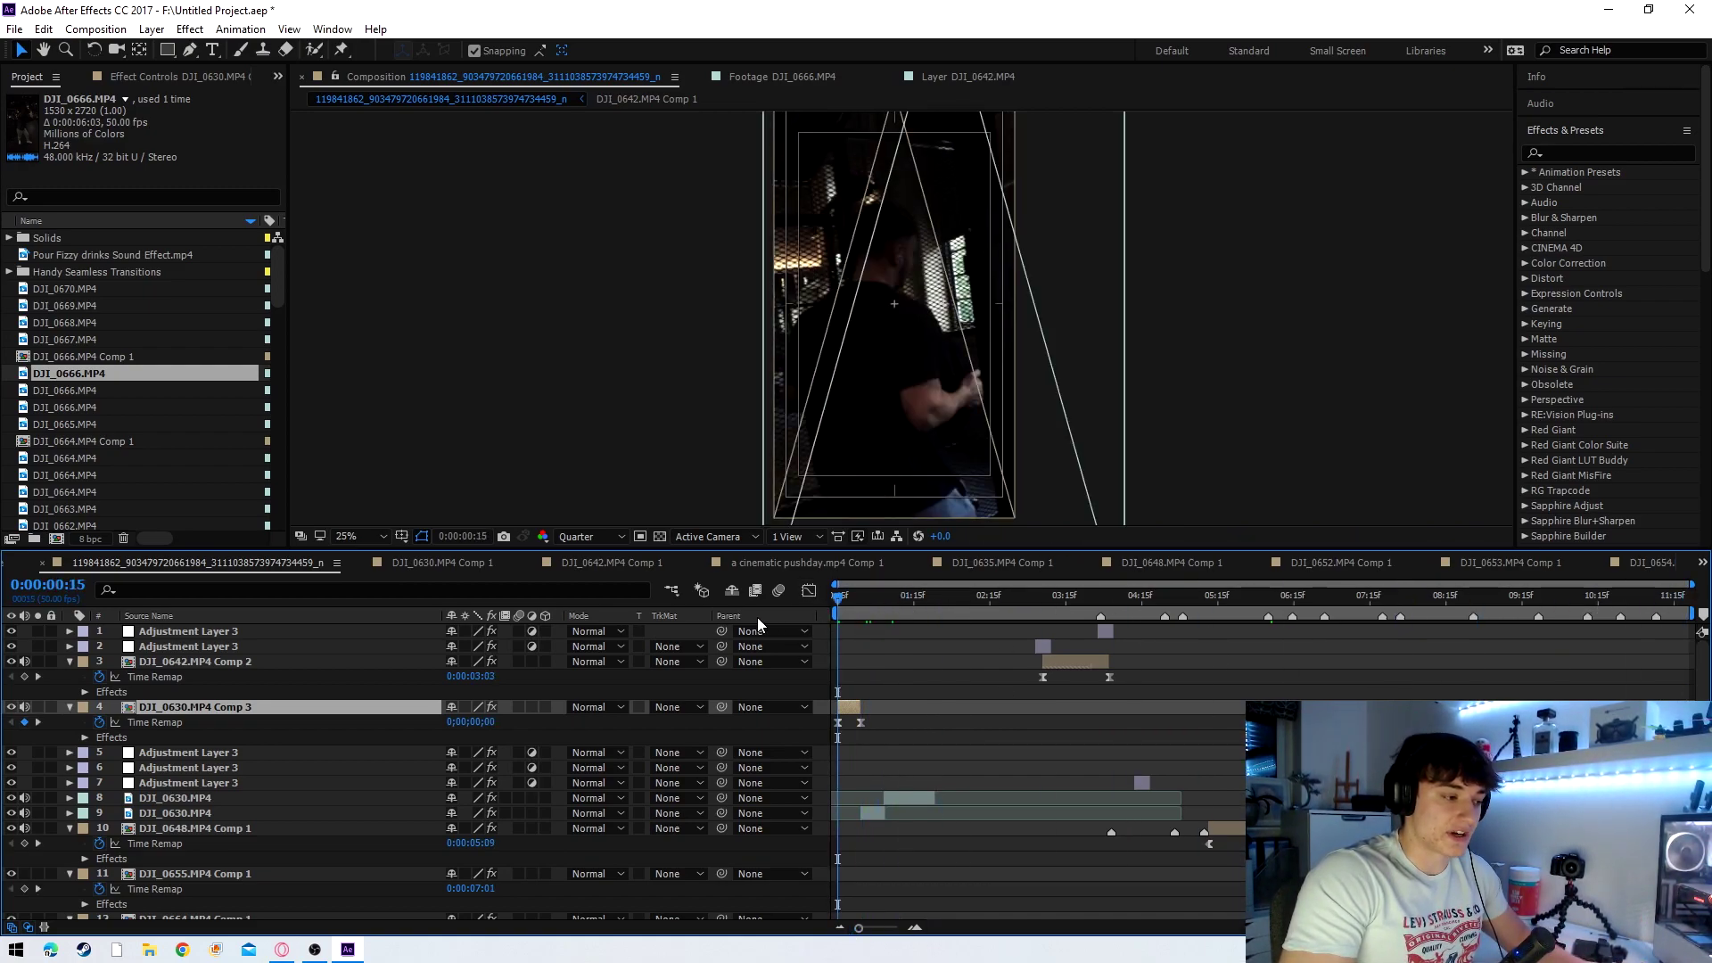
{"action": "left_click", "coordinate": [878, 929]}
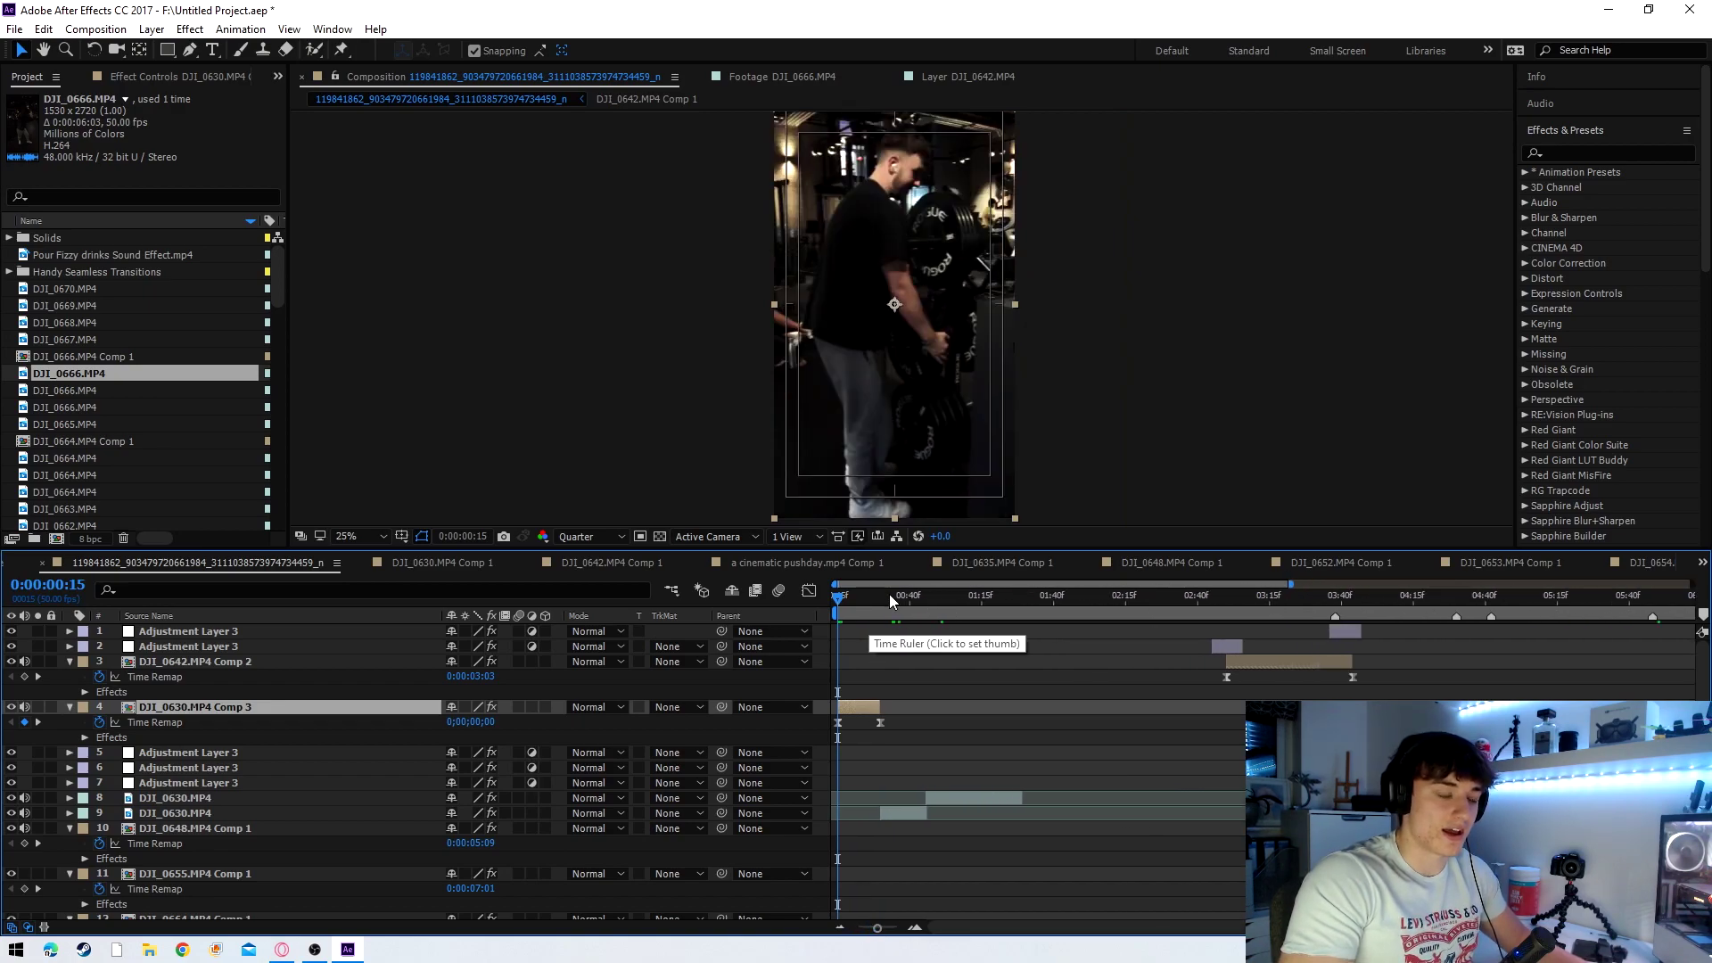
{"action": "mouse_move", "coordinate": [836, 609]}
{"action": "left_mouse_down"}
{"action": "mouse_move", "coordinate": [856, 611]}
{"action": "mouse_move", "coordinate": [831, 613]}
{"action": "left_mouse_up"}
- Examine the RSMB and Lumetri Color effect settings on the DJI_0630.MP4 Comp 3 layer
{"action": "left_click", "coordinate": [212, 80]}
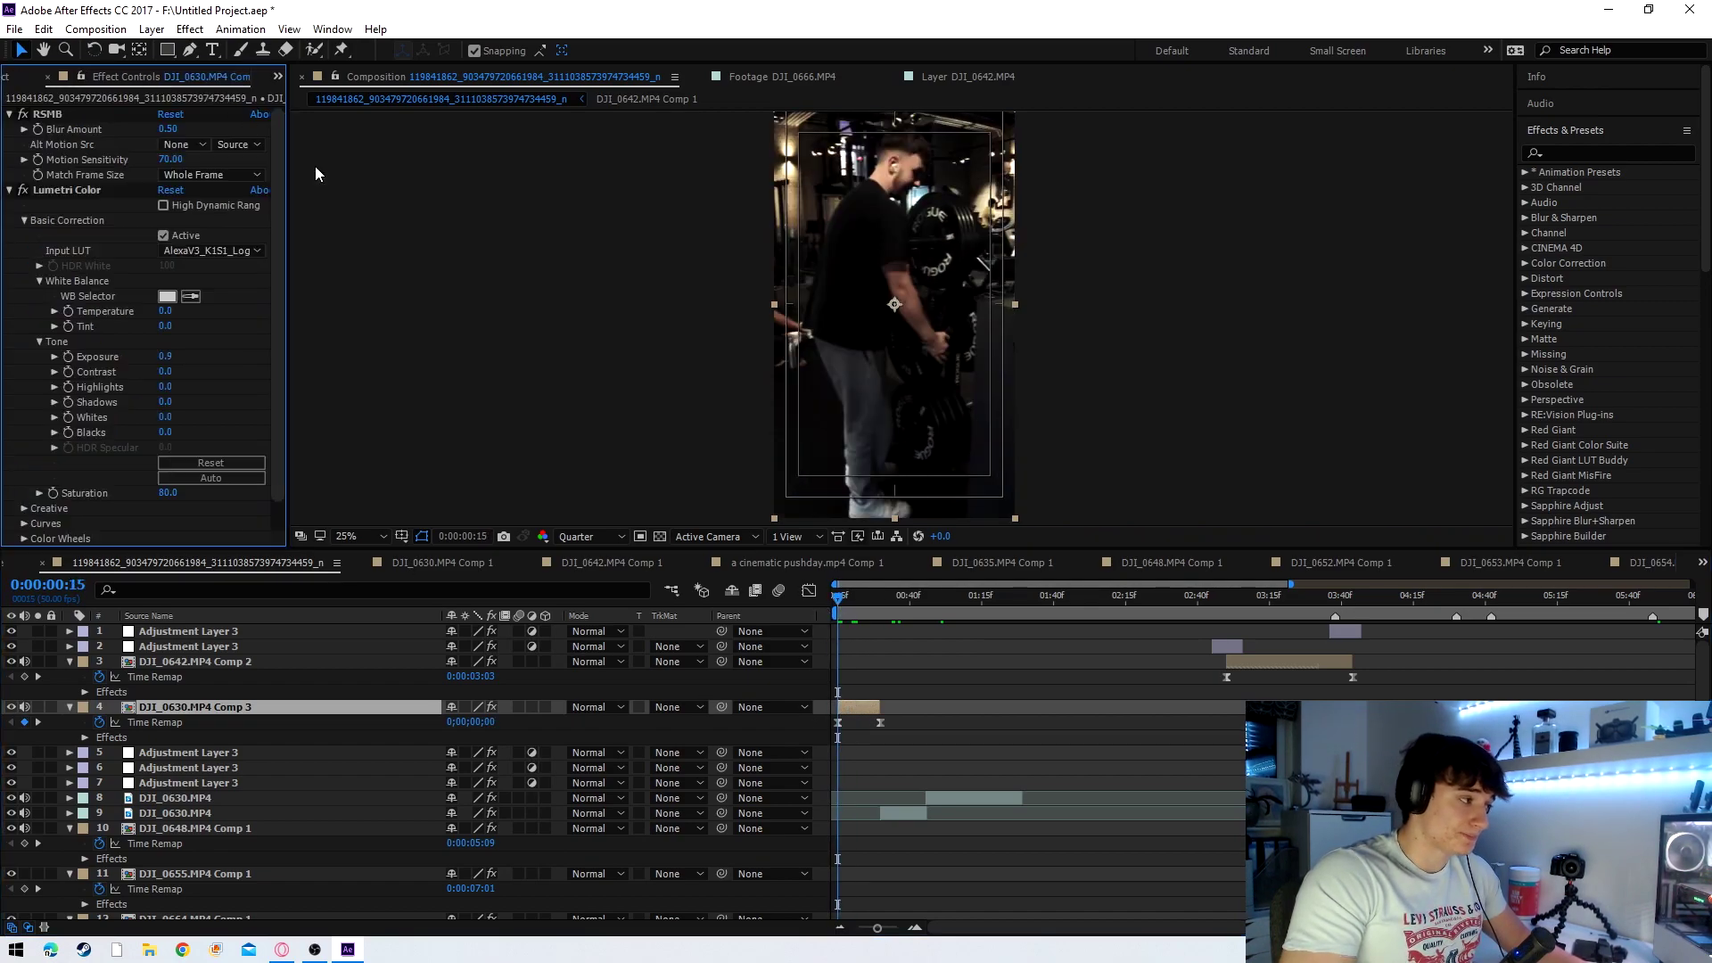
{"action": "left_click", "coordinate": [9, 115]}
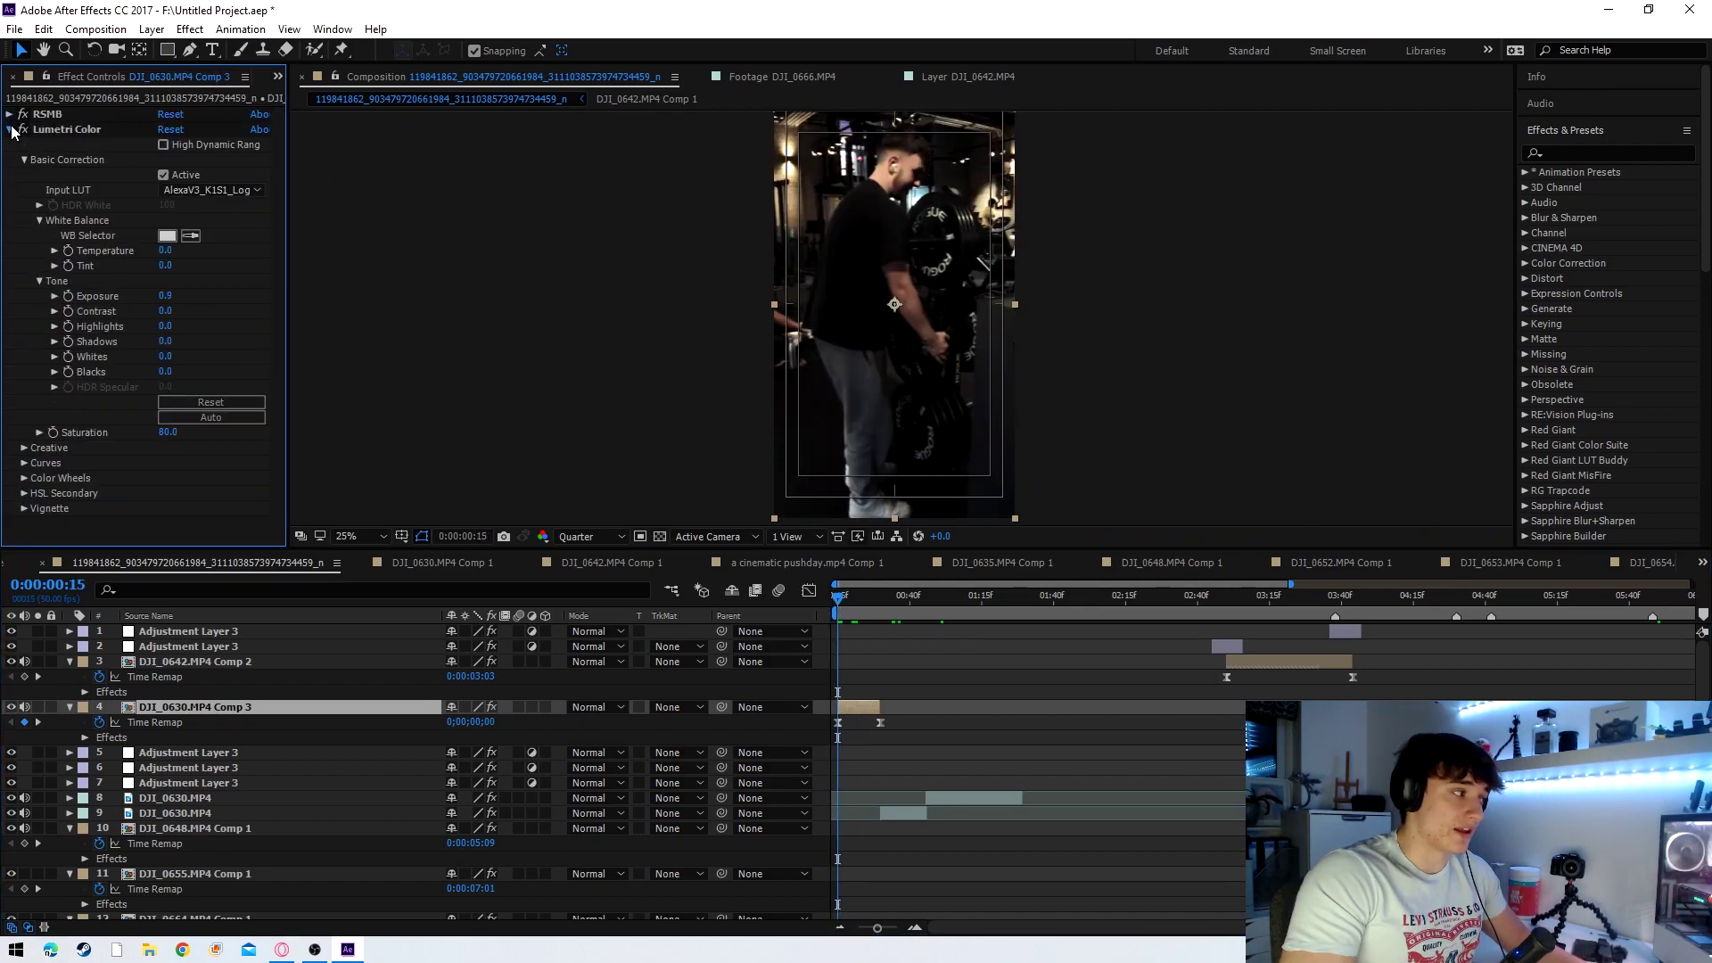
{"action": "left_click", "coordinate": [11, 131]}
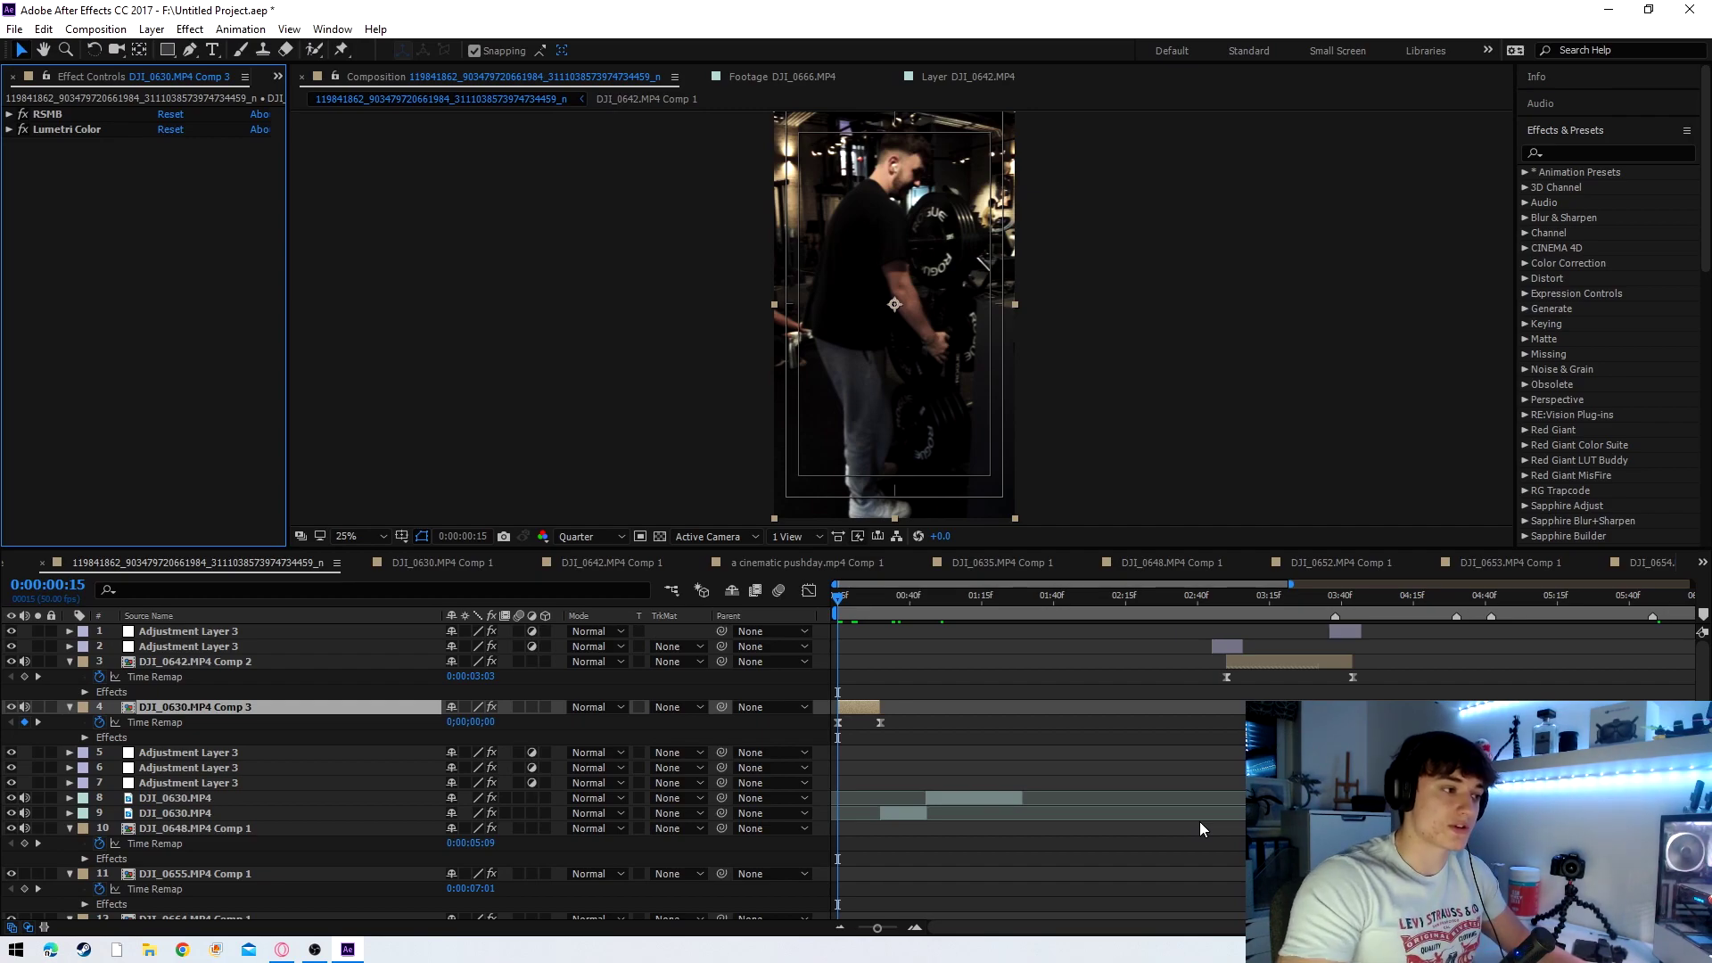
{"action": "left_click", "coordinate": [43, 115]}
{"action": "left_click", "coordinate": [9, 114]}
{"action": "left_click", "coordinate": [8, 190]}
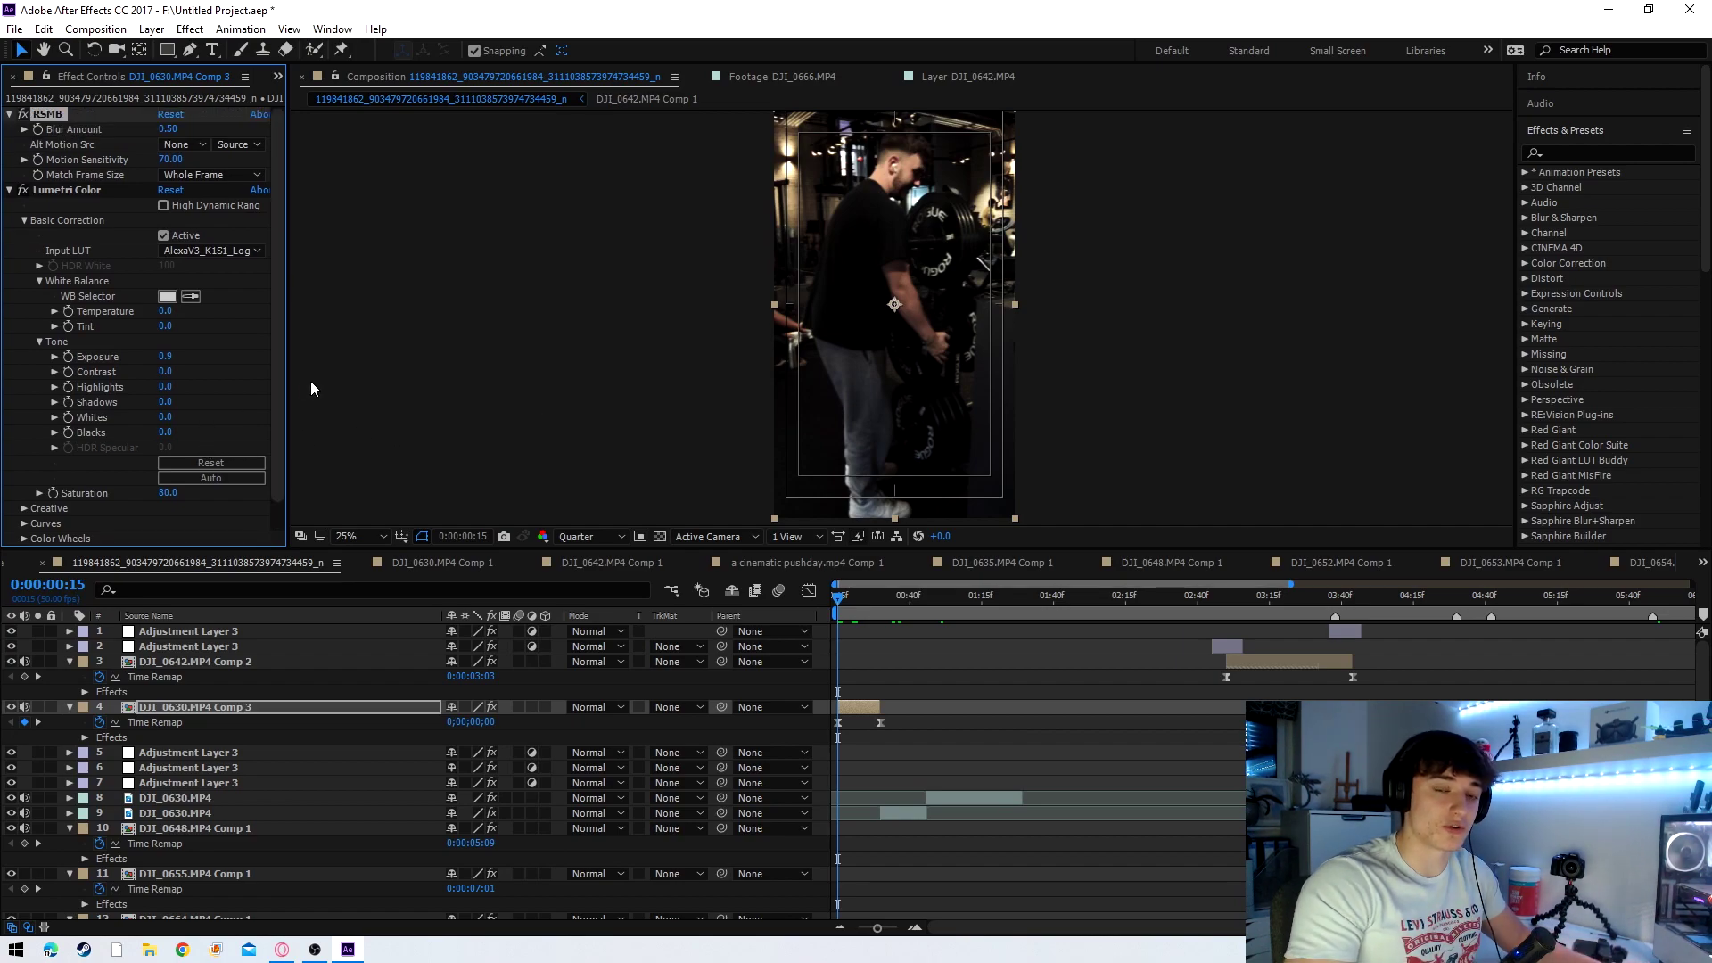
{"action": "left_click", "coordinate": [9, 190]}
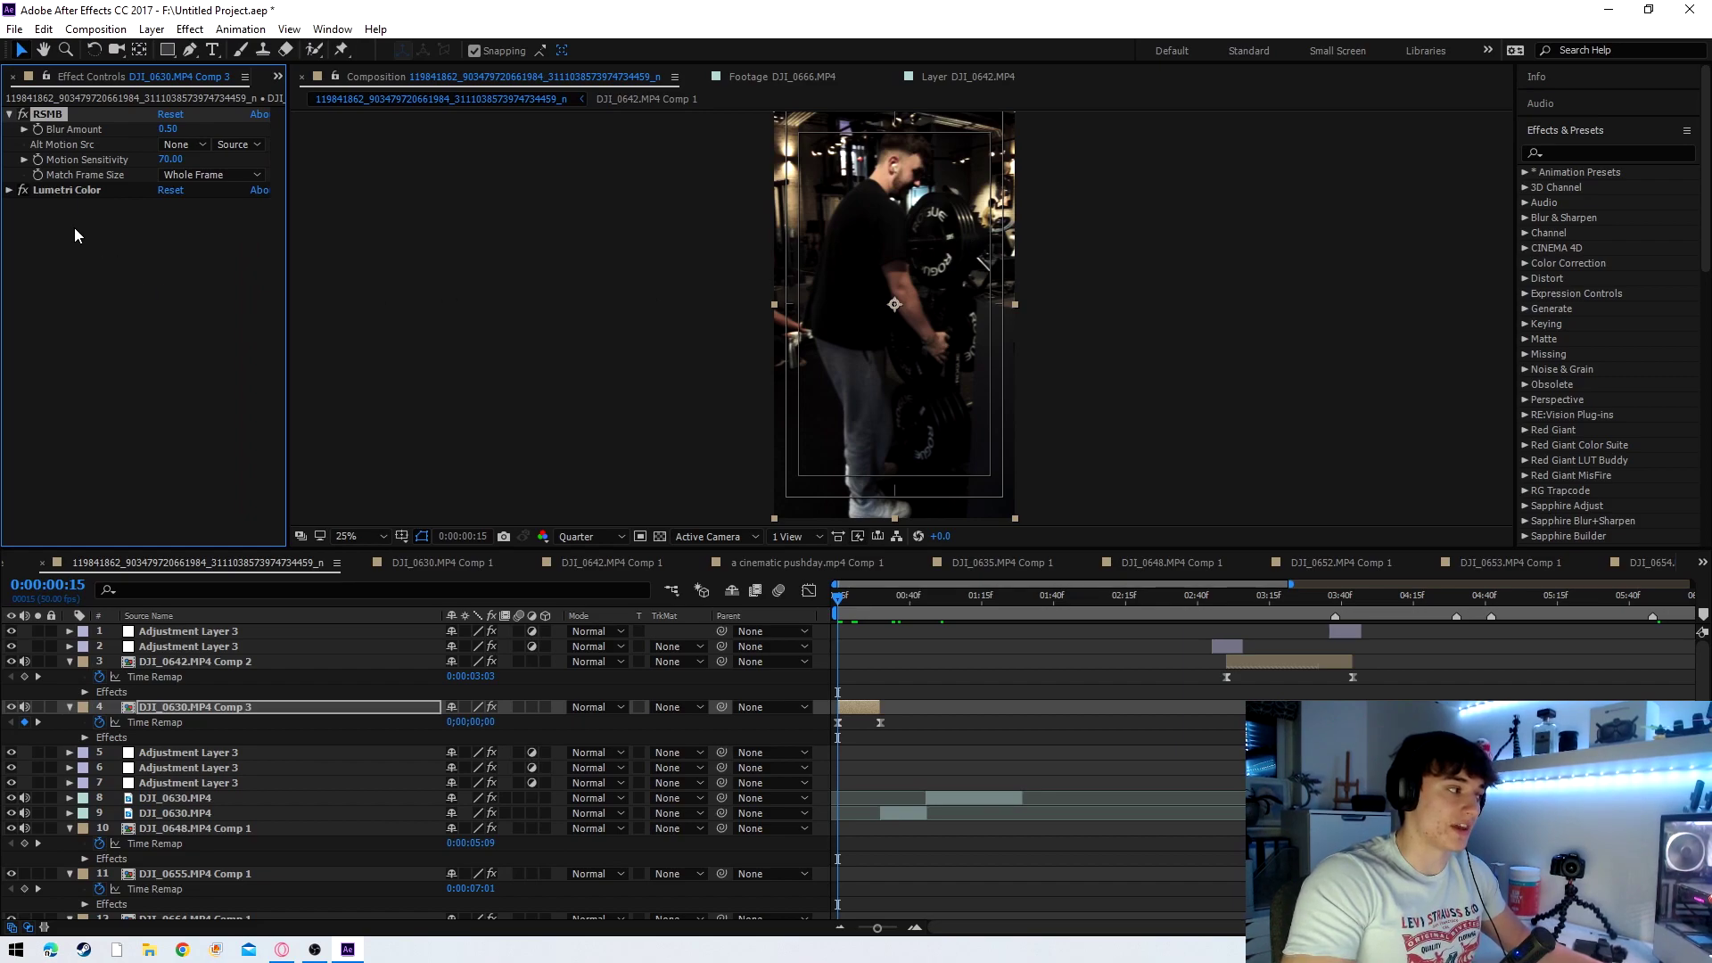
{"action": "left_click", "coordinate": [9, 191]}
{"action": "left_click", "coordinate": [11, 159]}
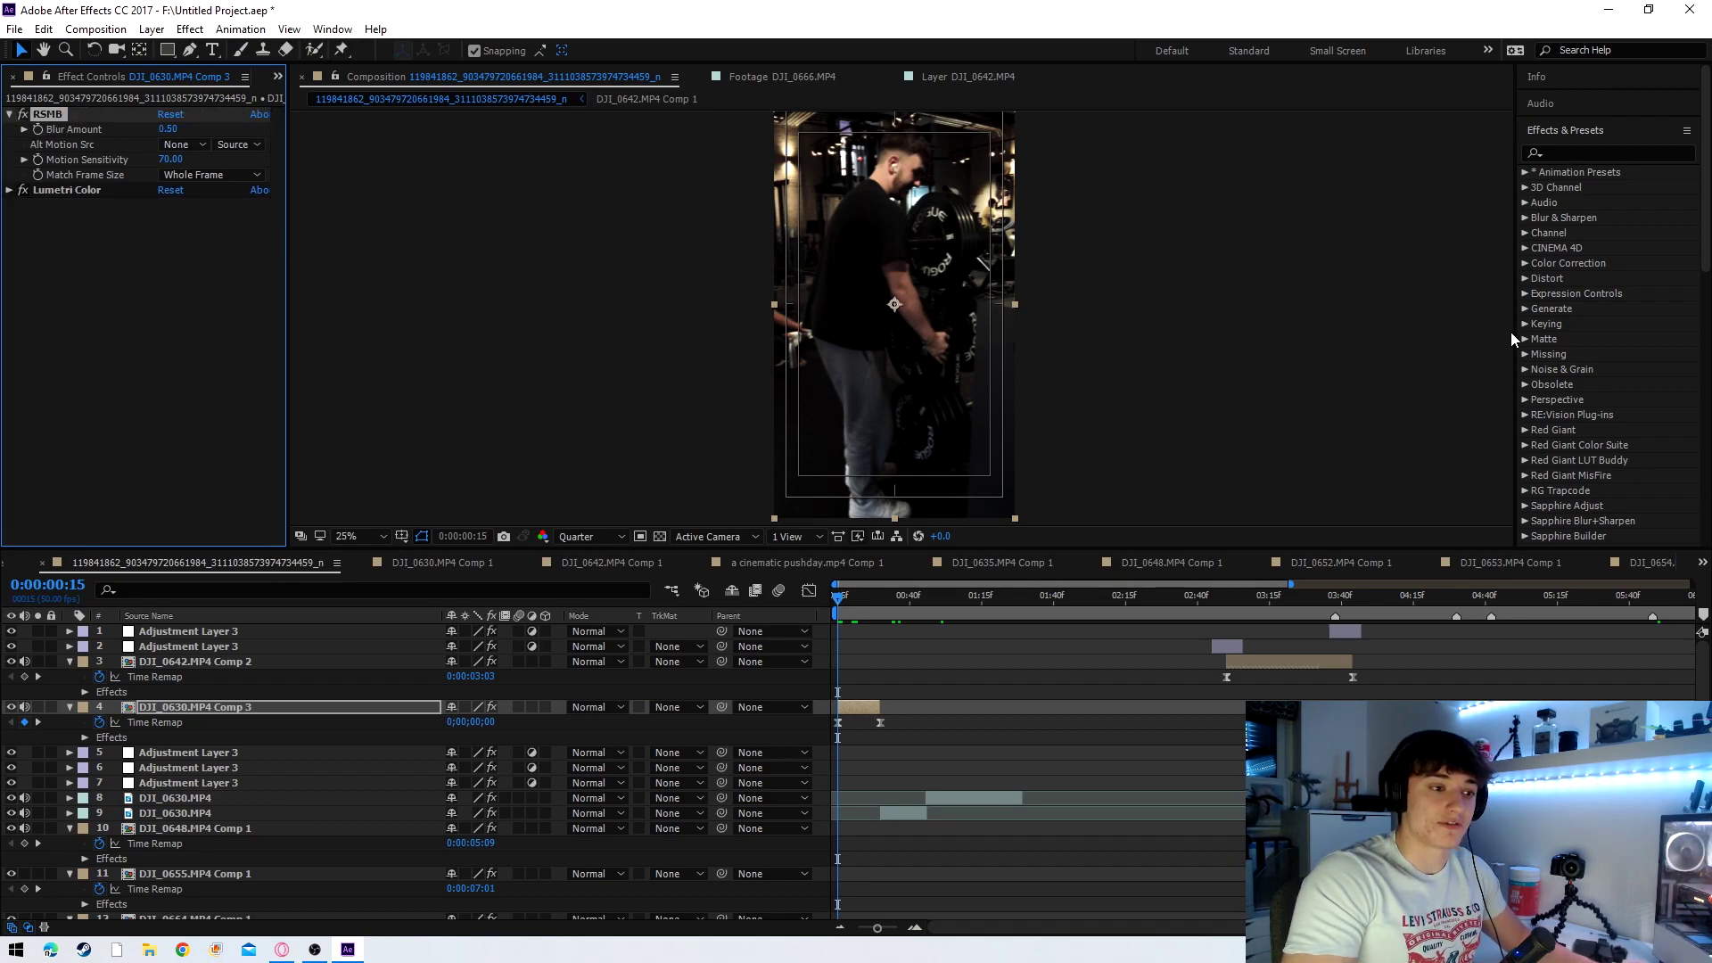
- Search the available effects for rsmb and twixtor, and select Twixtor
{"action": "left_click", "coordinate": [1587, 154]}
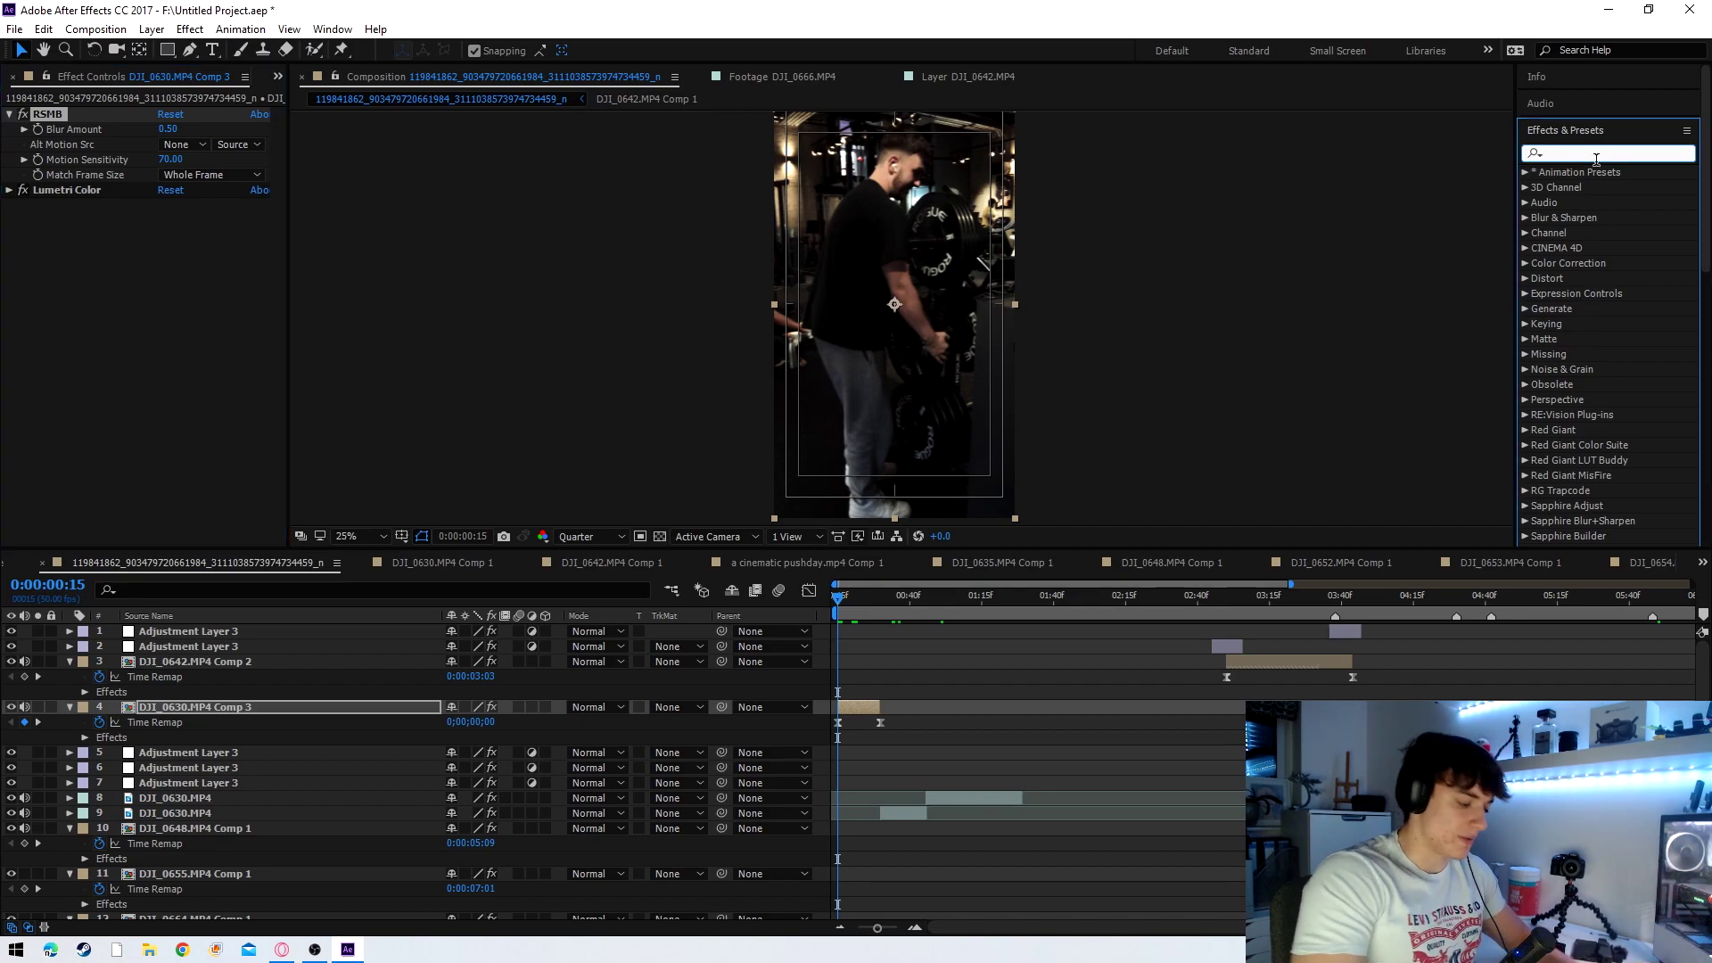
{"action": "type", "text": "rsmb"}
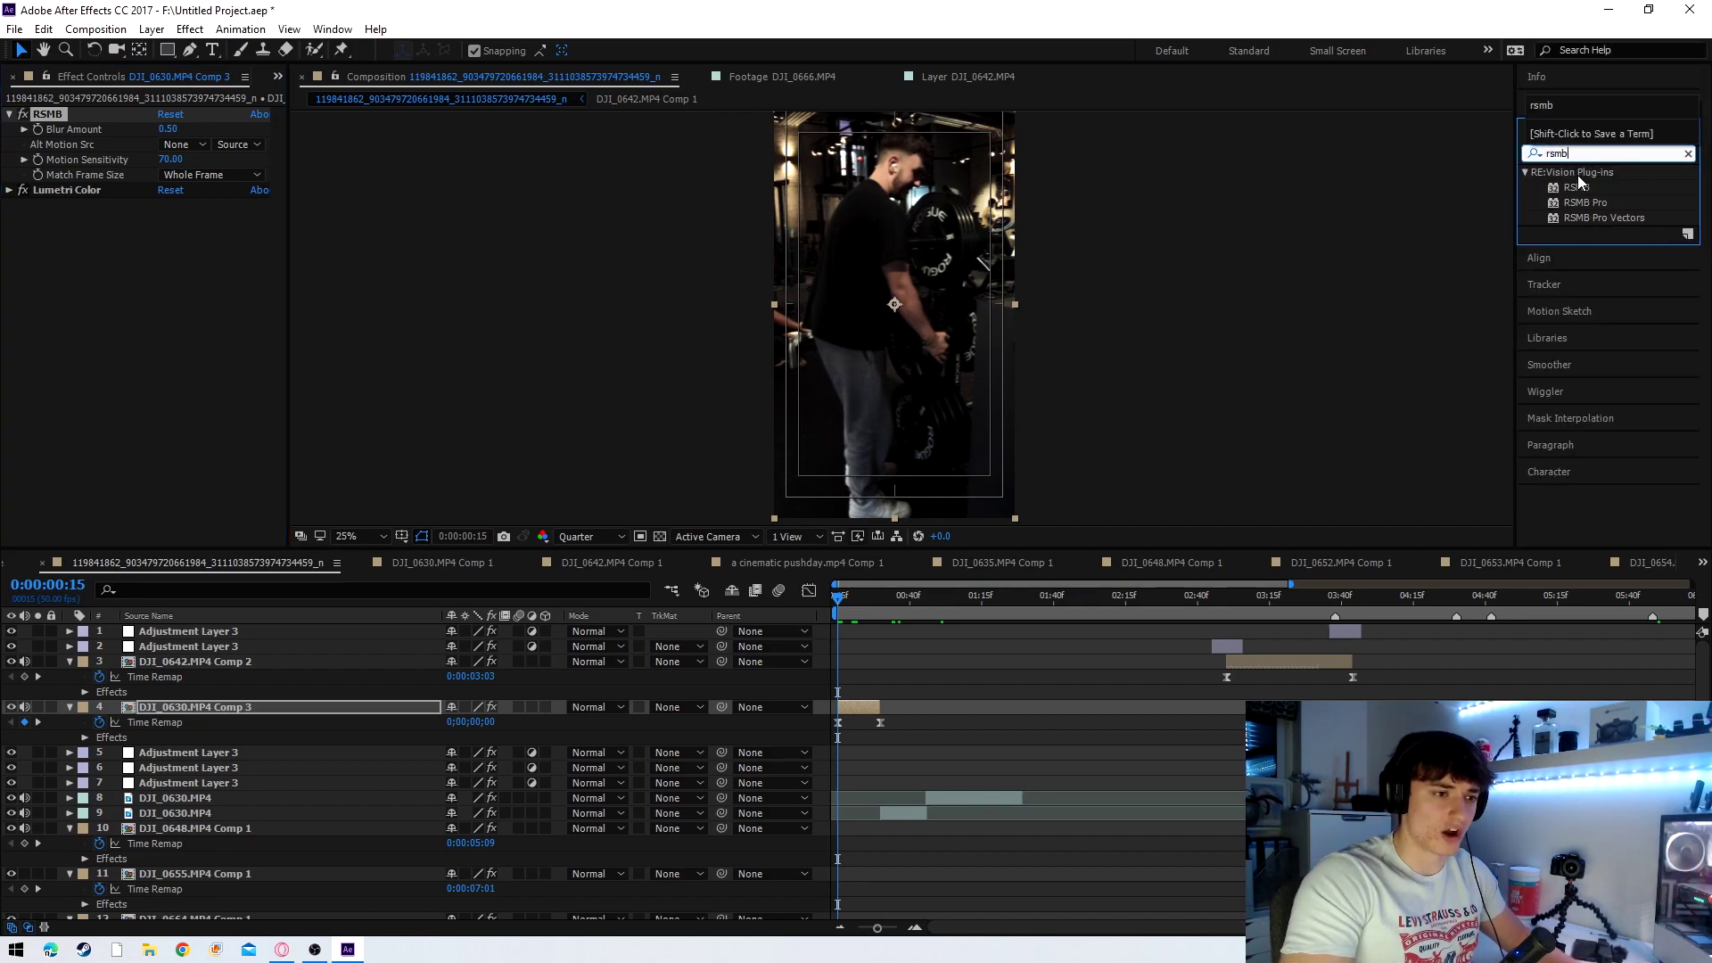
{"action": "left_click", "coordinate": [1587, 143]}
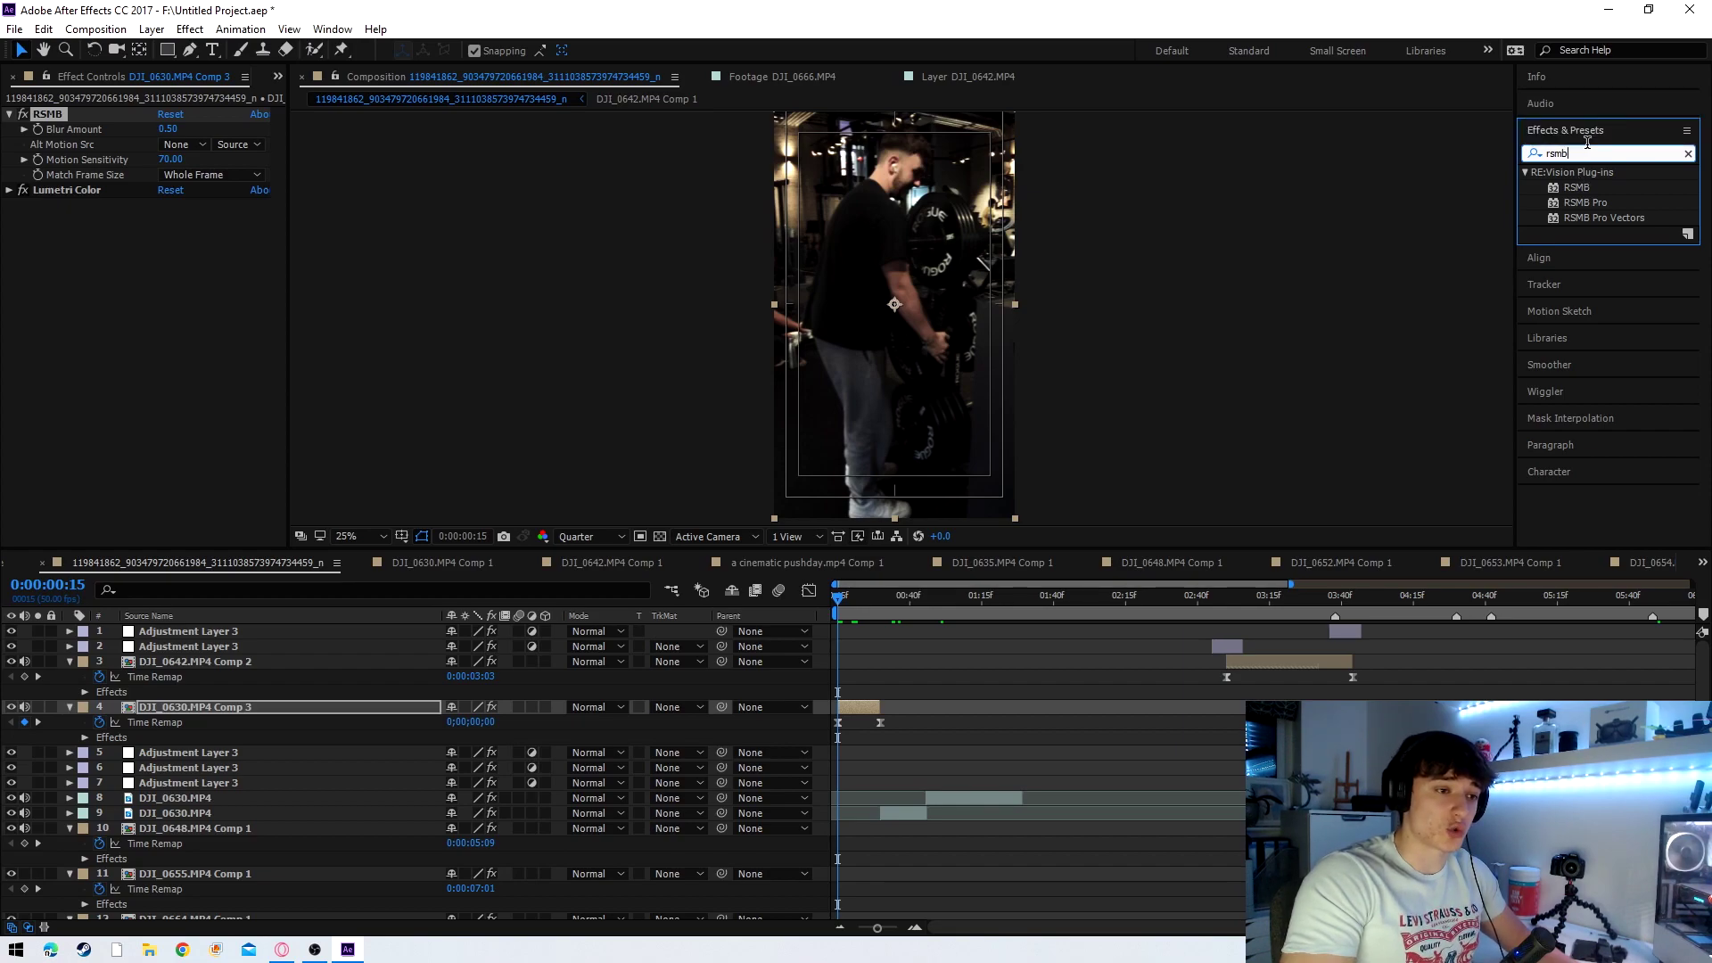
{"action": "type", "text": "twixtor"}
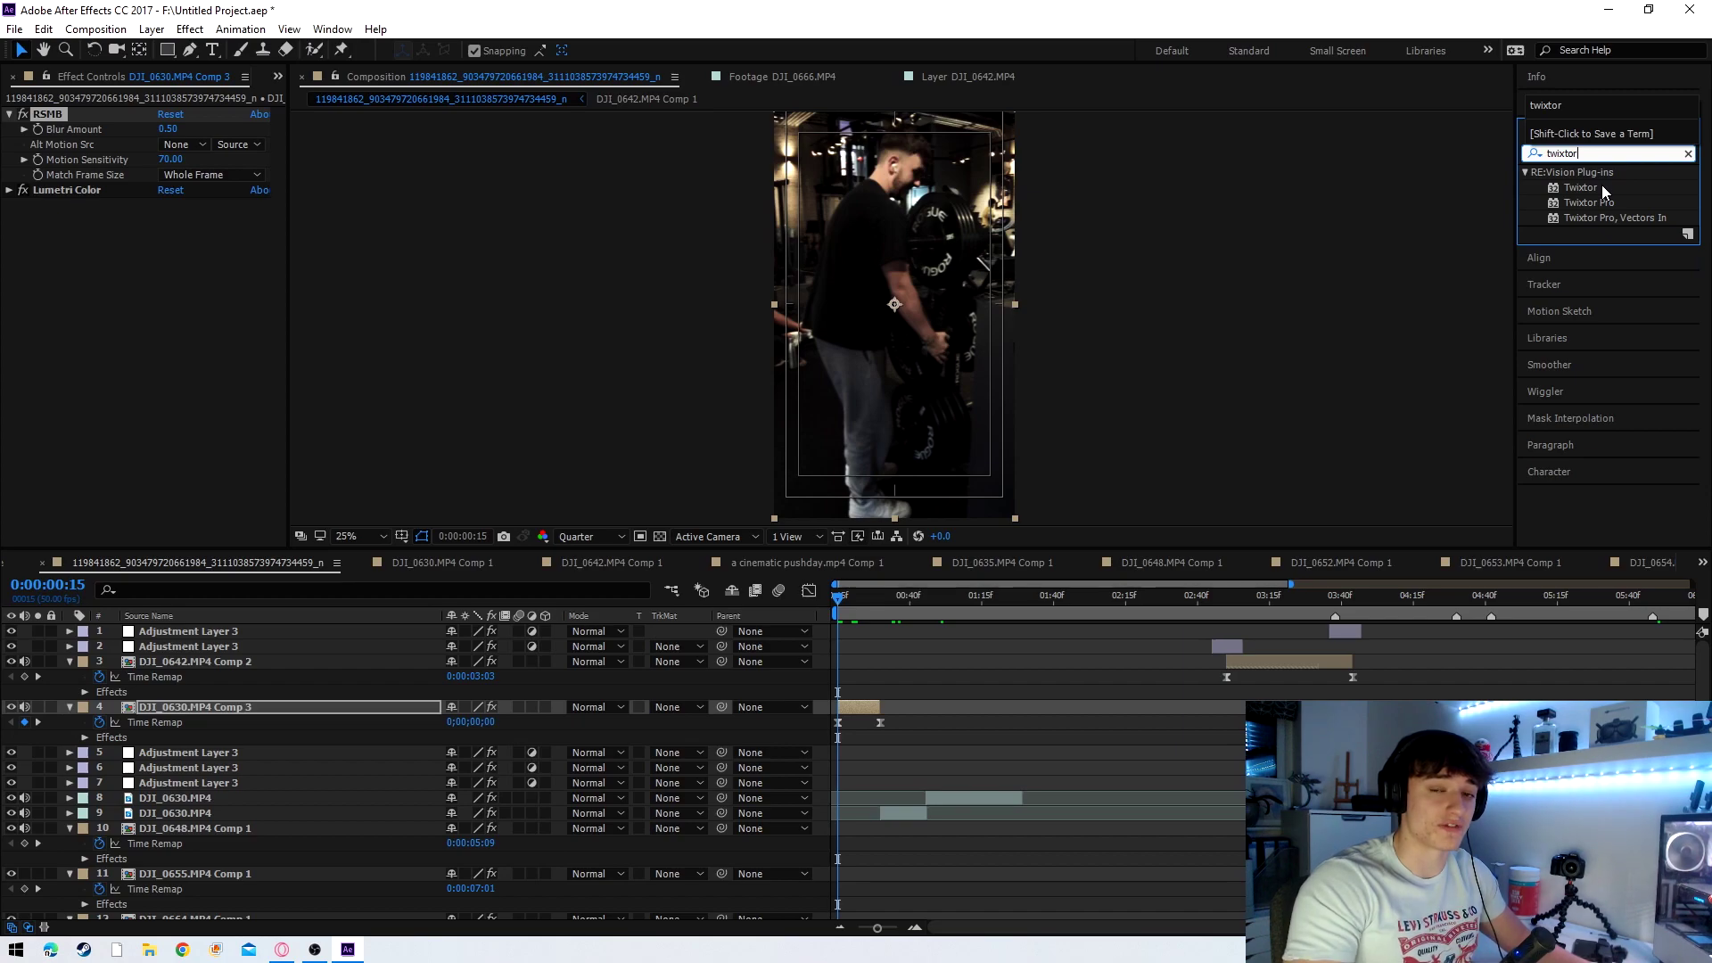
{"action": "left_click", "coordinate": [1601, 184]}
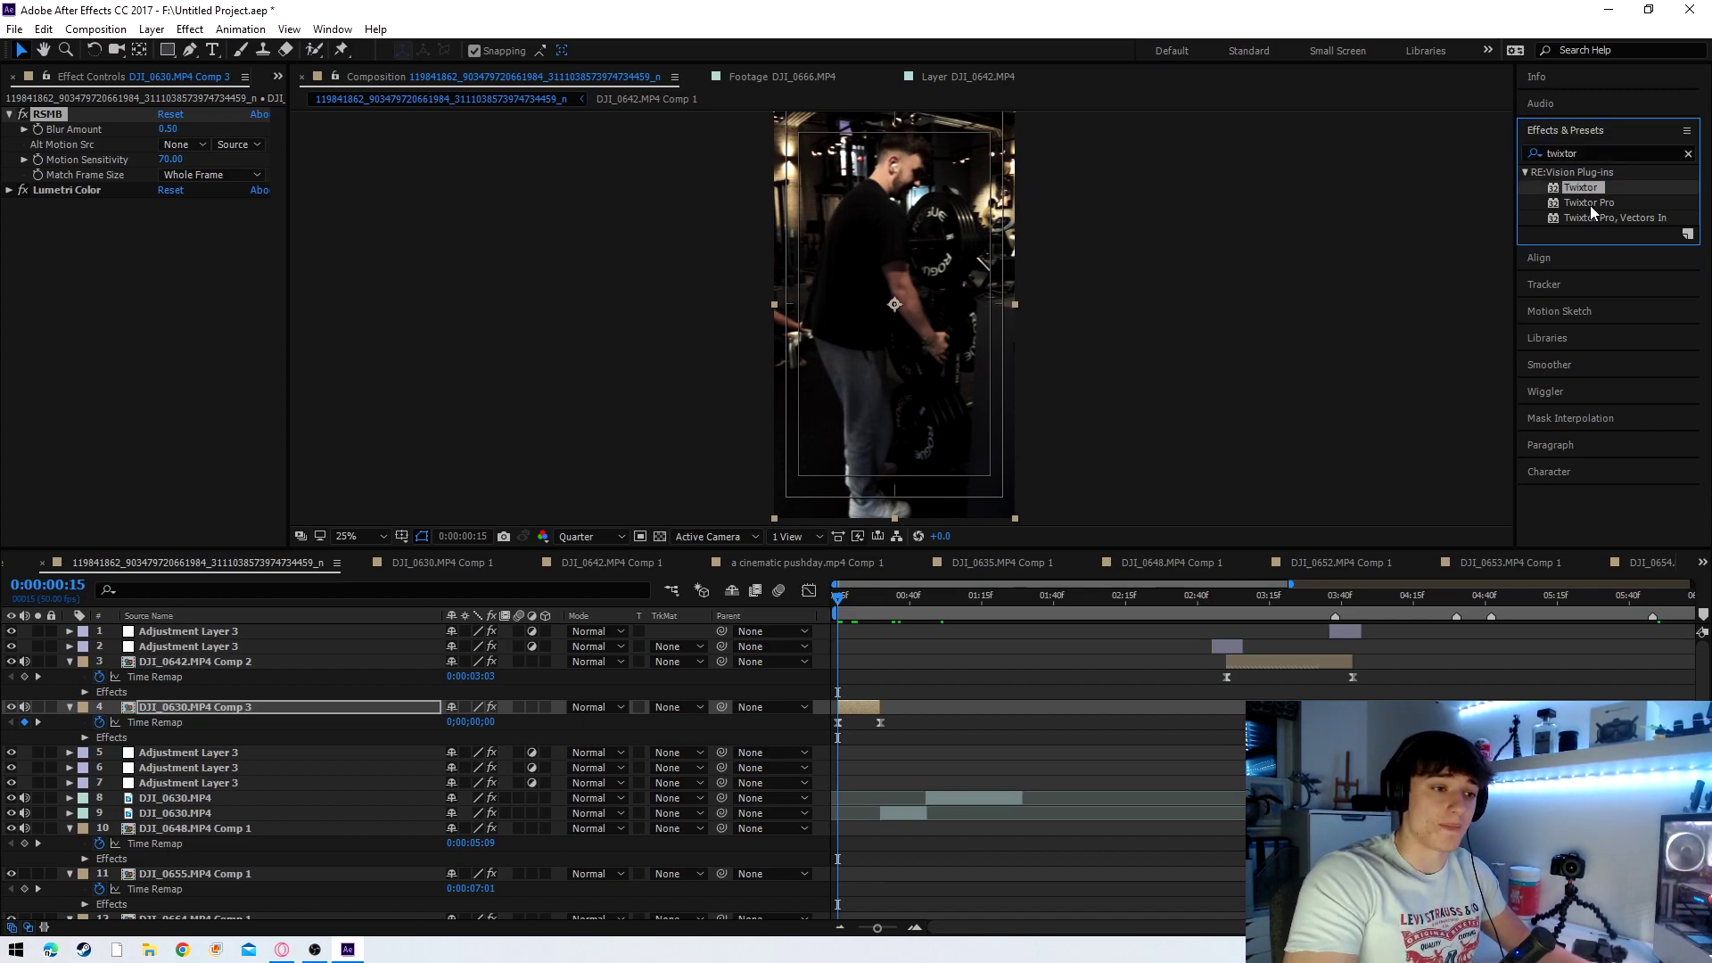
{"action": "left_click", "coordinate": [1587, 153]}
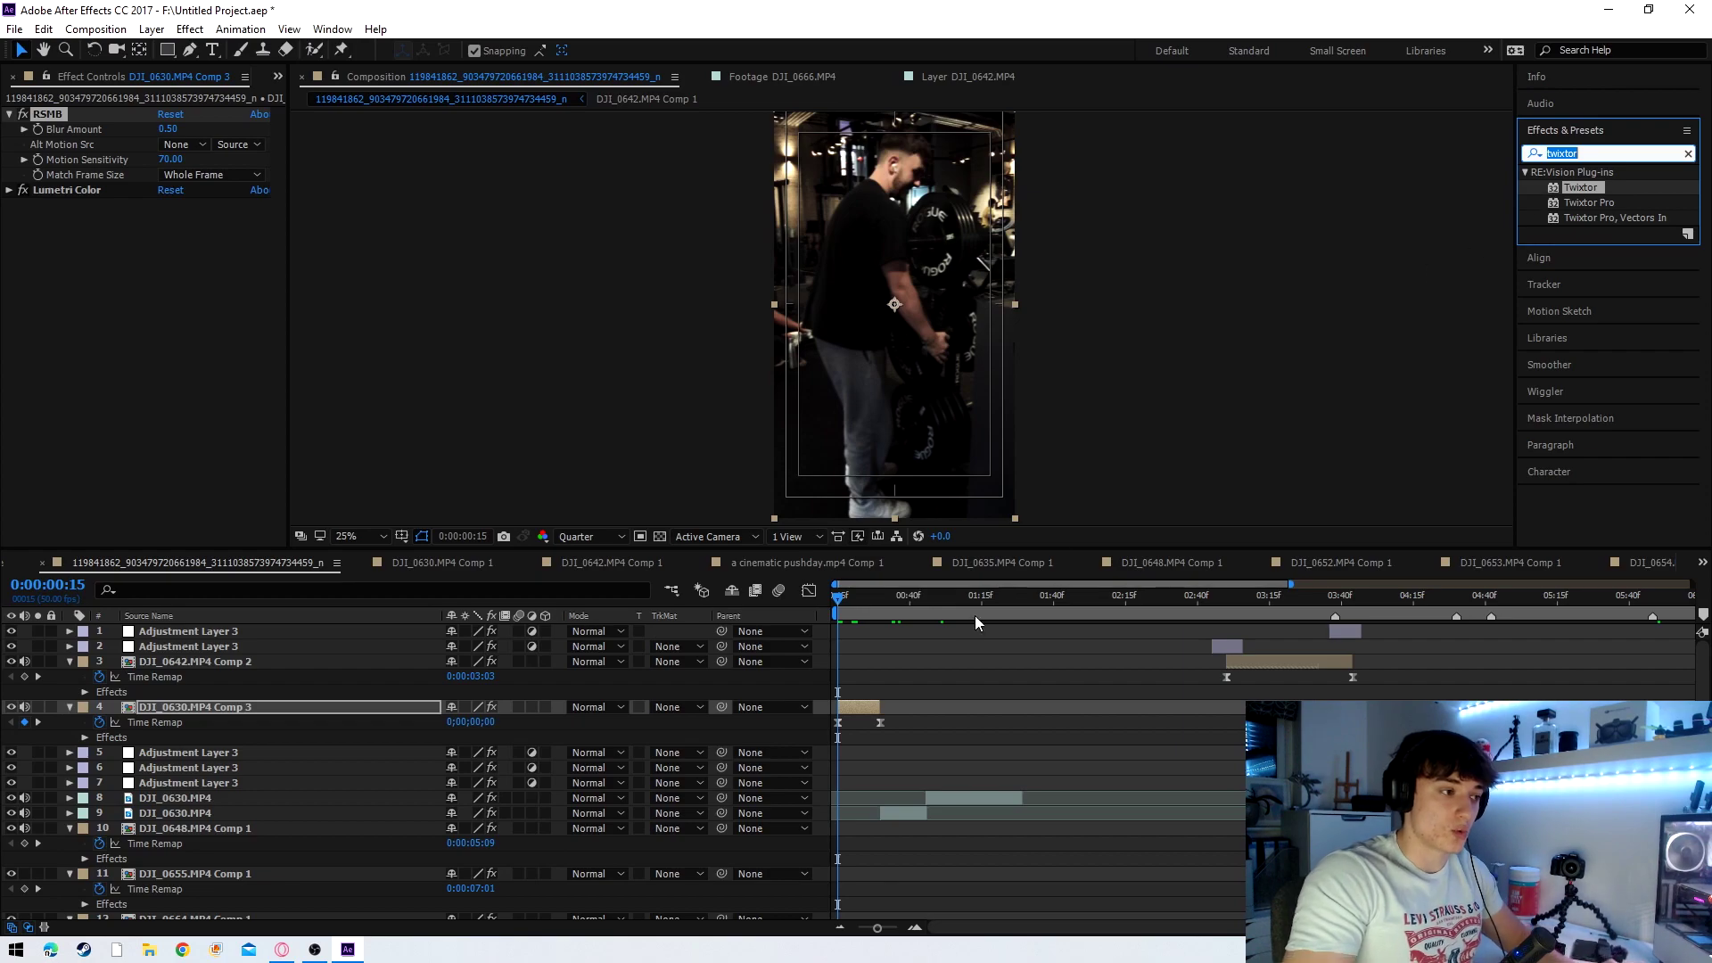
- Return the playhead to the start of the main composition and save the project
{"action": "left_click_drag", "start_coordinate": [868, 598], "coordinate": [829, 595]}
{"action": "key", "text": "ctrl+s"}
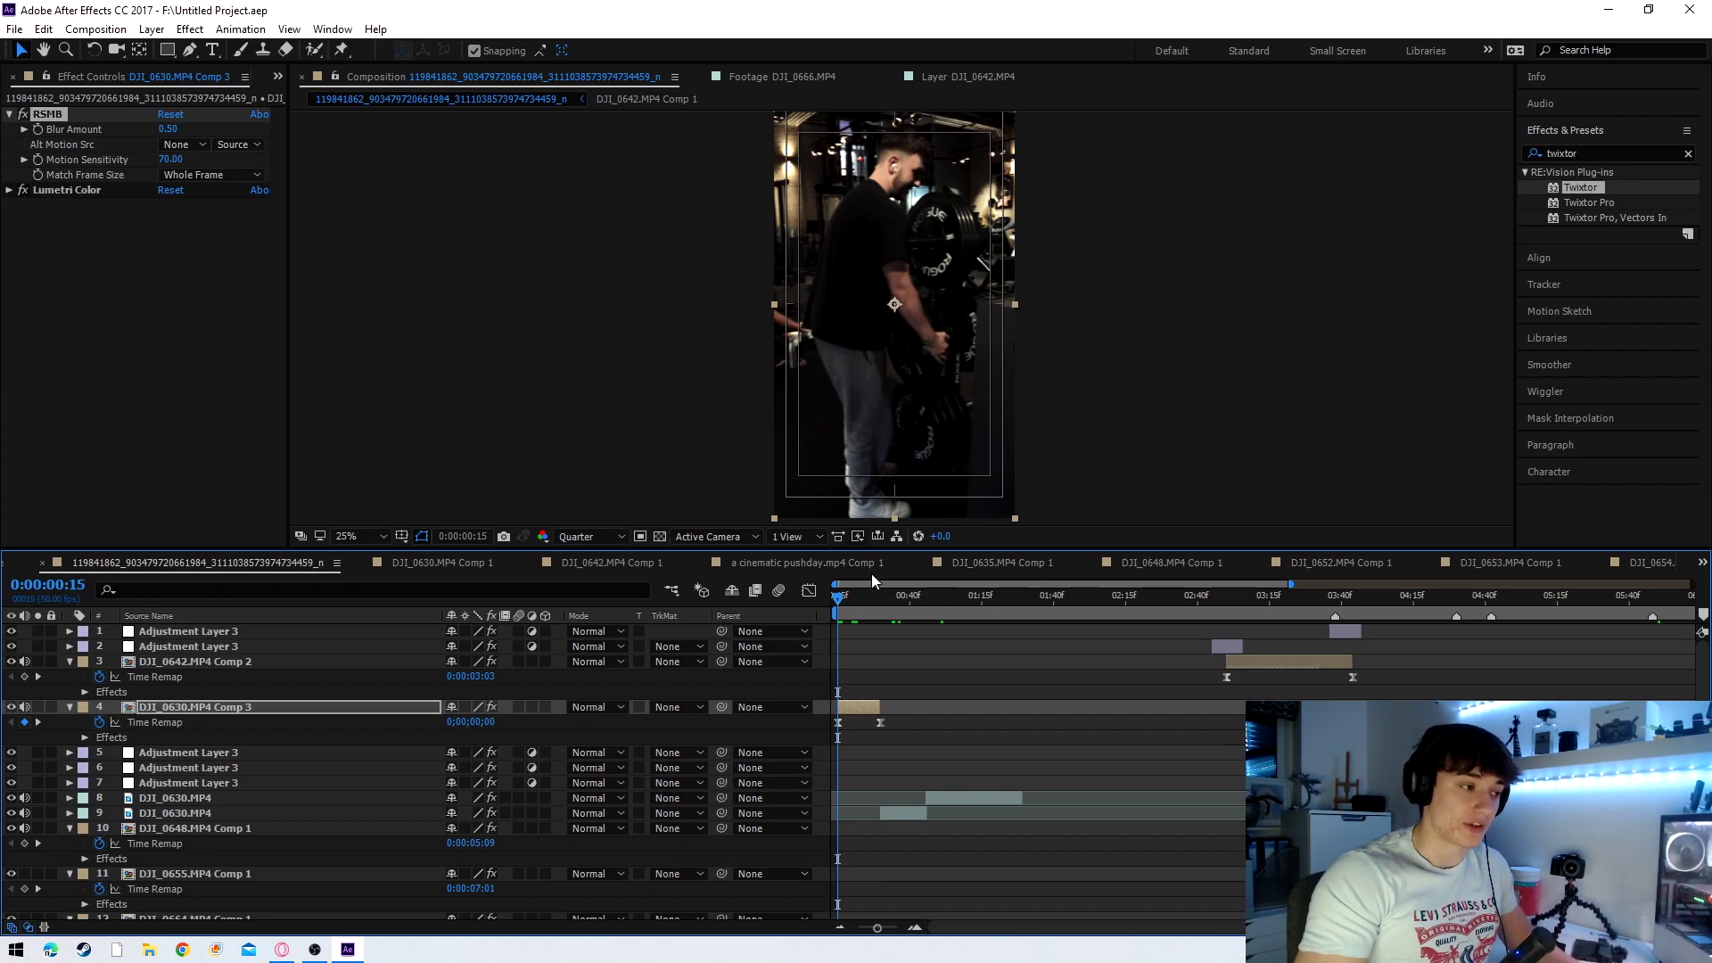
- Open the DJI_0630.MP4 Comp 3 precomposition and apply Twixtor to its DJI_0630.MP4 layer at the first frame
{"action": "double_click", "coordinate": [860, 704]}
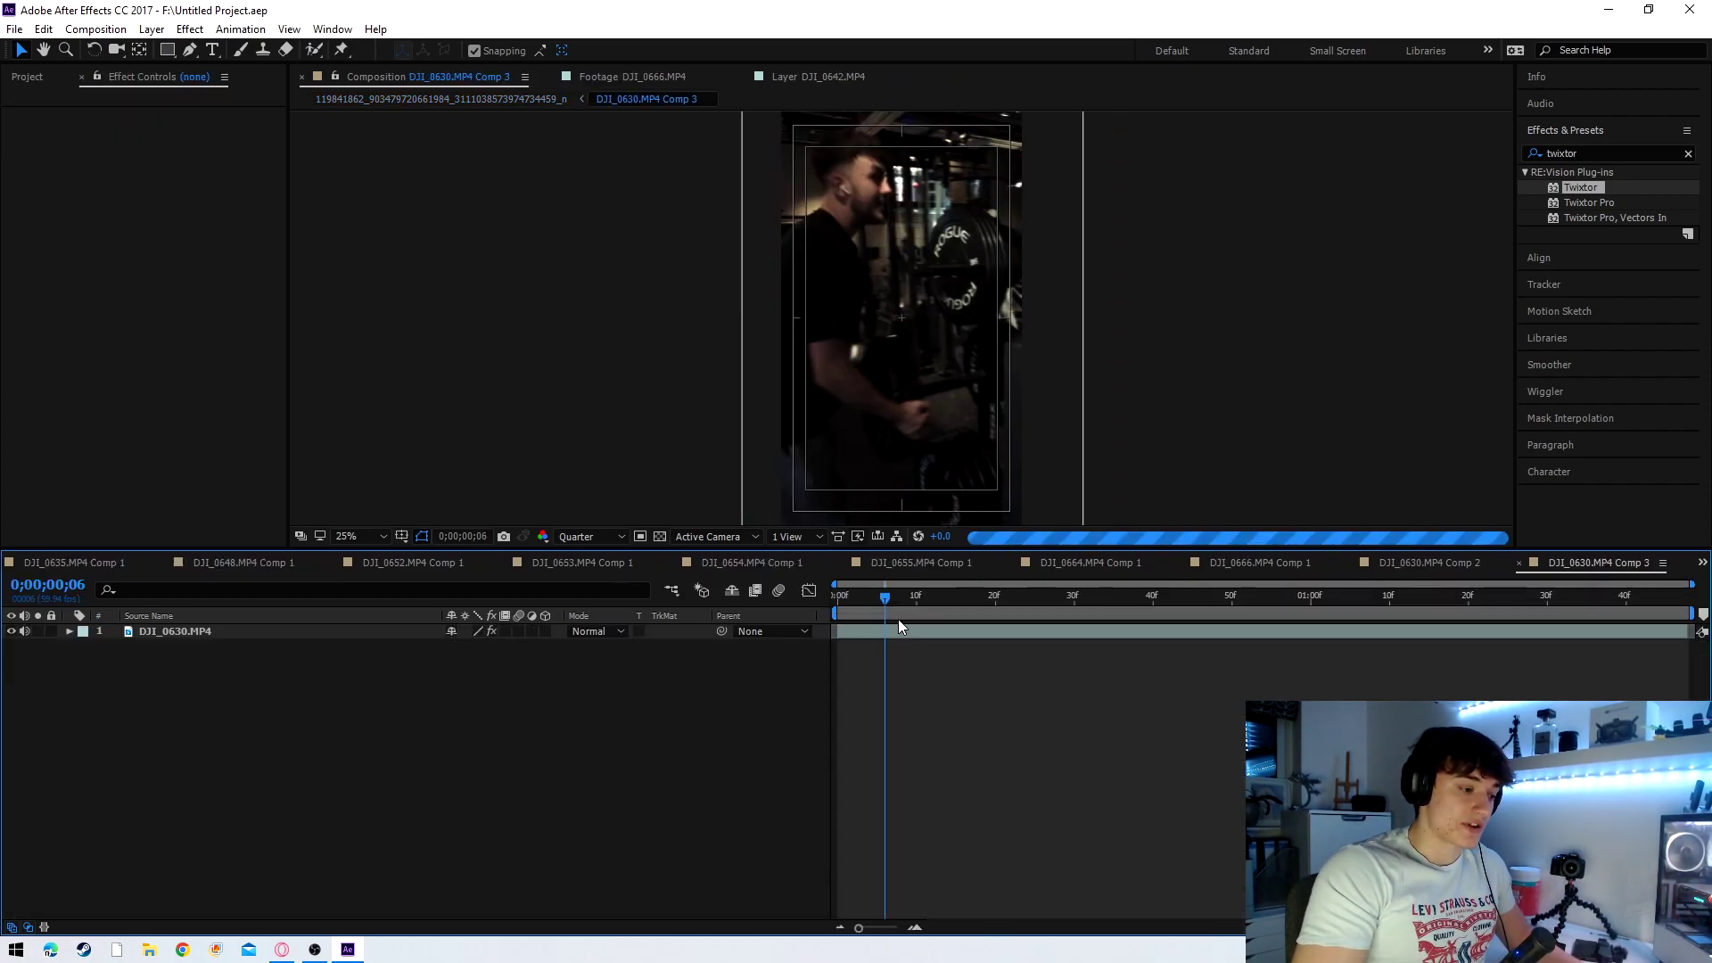
{"action": "left_click", "coordinate": [881, 631]}
{"action": "key", "text": "comma"}
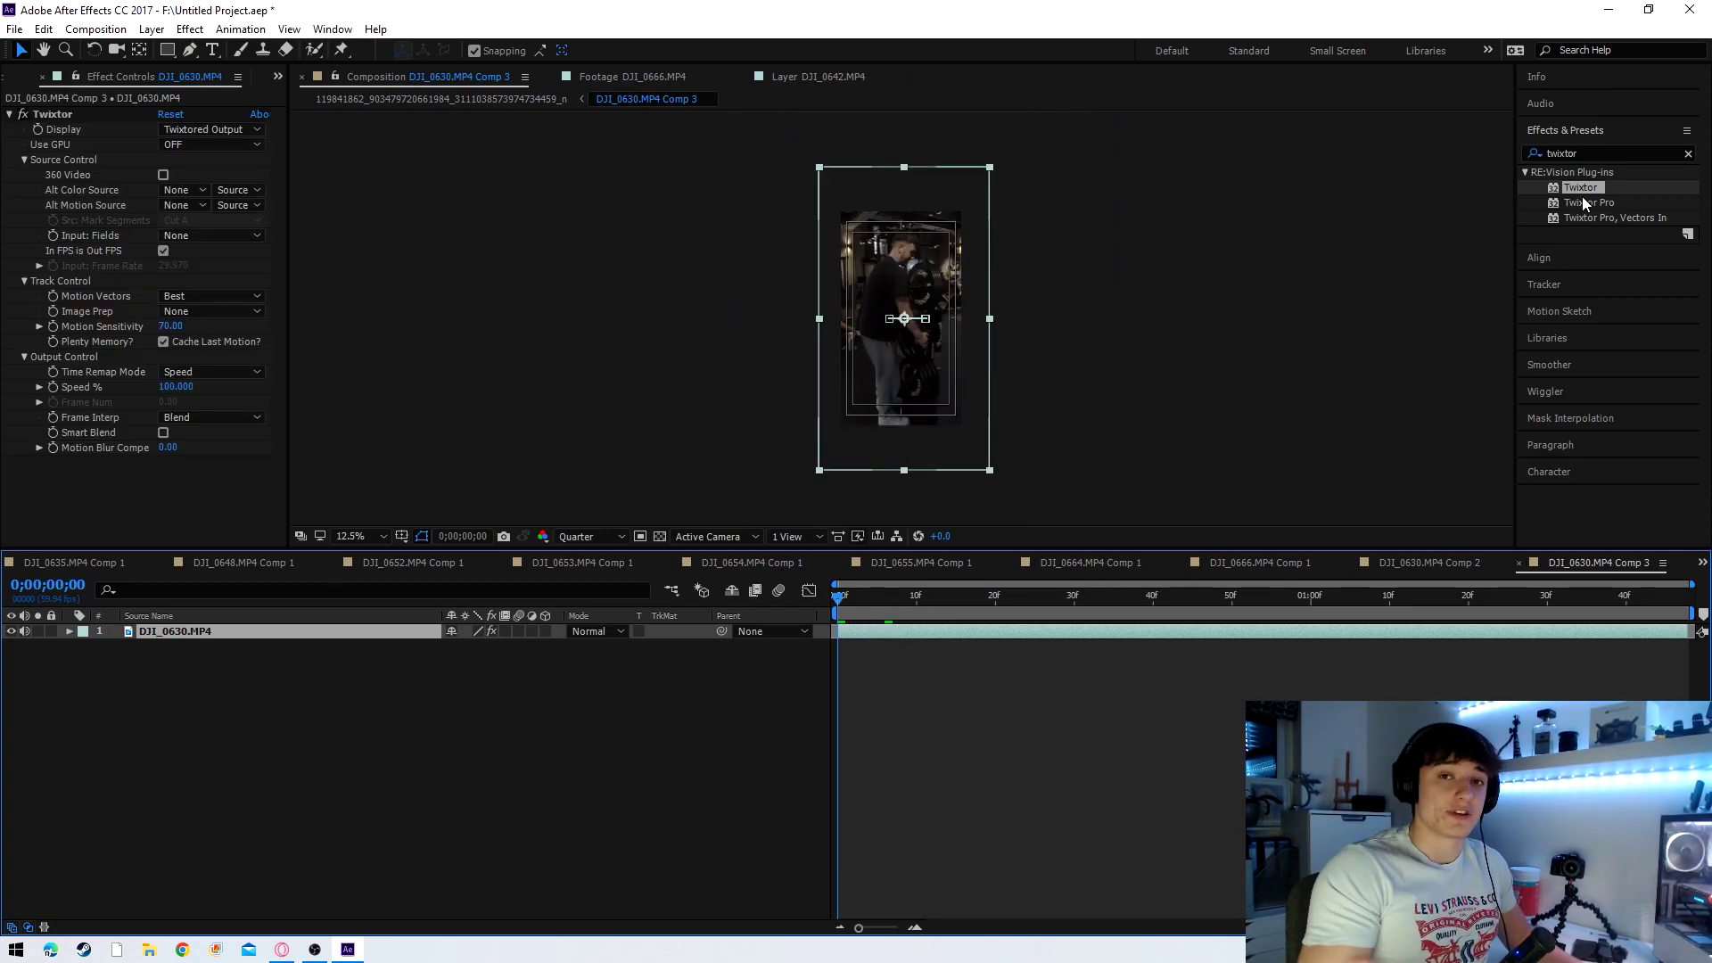
{"action": "right_click", "coordinate": [895, 629]}
{"action": "left_click", "coordinate": [872, 720]}
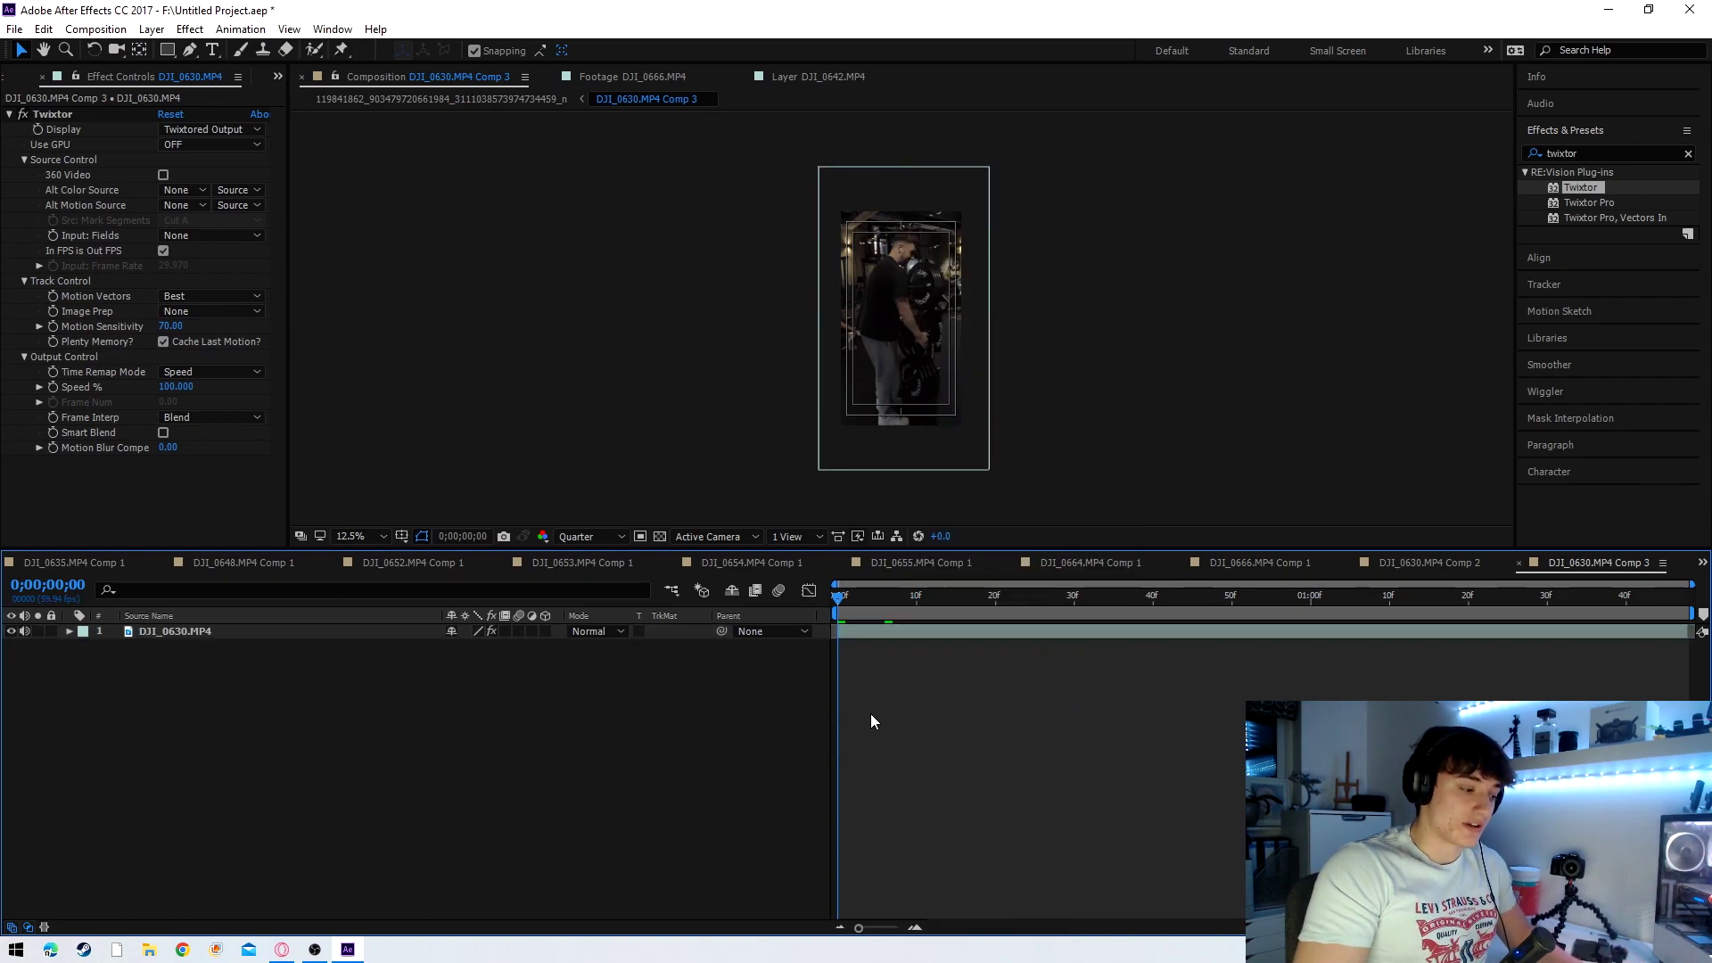
- Close the open timelines of DJI_0635.MP4 Comp 1, DJI_0648.MP4 Comp 1 and DJI_0652.MP4 Comp 1
{"action": "left_click", "coordinate": [210, 571]}
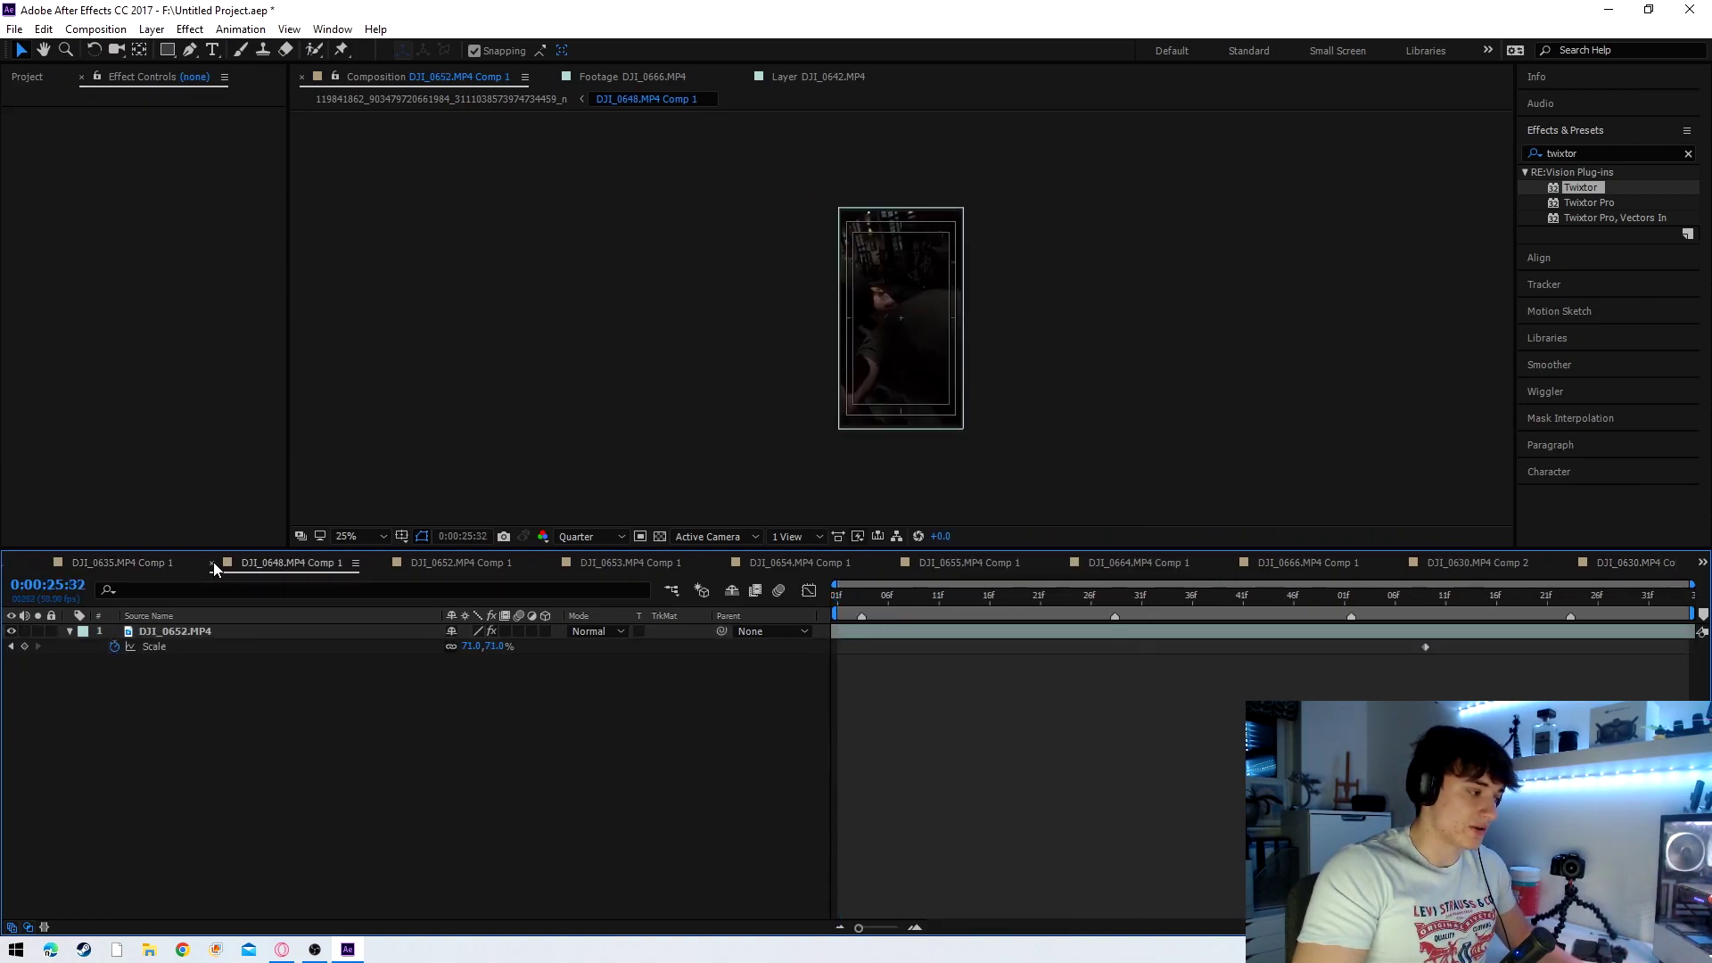
{"action": "left_click", "coordinate": [213, 564]}
{"action": "left_click", "coordinate": [329, 564]}
{"action": "left_click", "coordinate": [328, 563]}
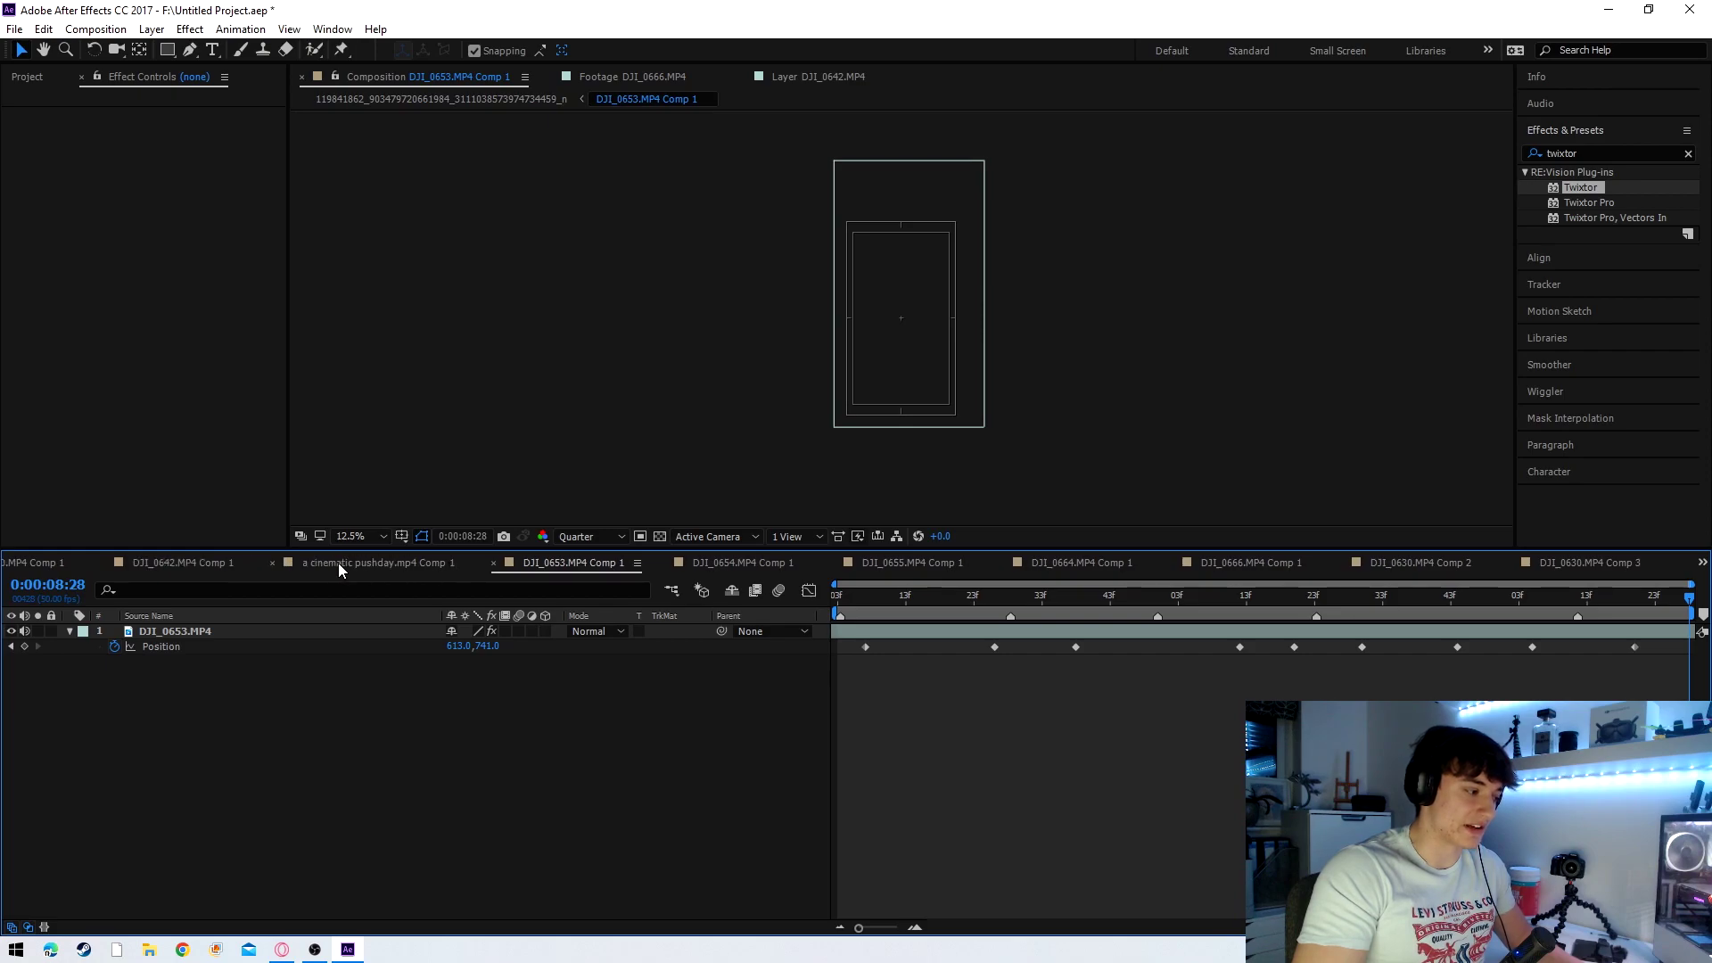
- Close the open timelines of DJI_0653, DJI_0654, DJI_0655, DJI_0664 and DJI_0666.MP4 Comp 1, and of DJI_0630.MP4 Comp 2
{"action": "left_click", "coordinate": [494, 562]}
{"action": "left_click", "coordinate": [663, 564]}
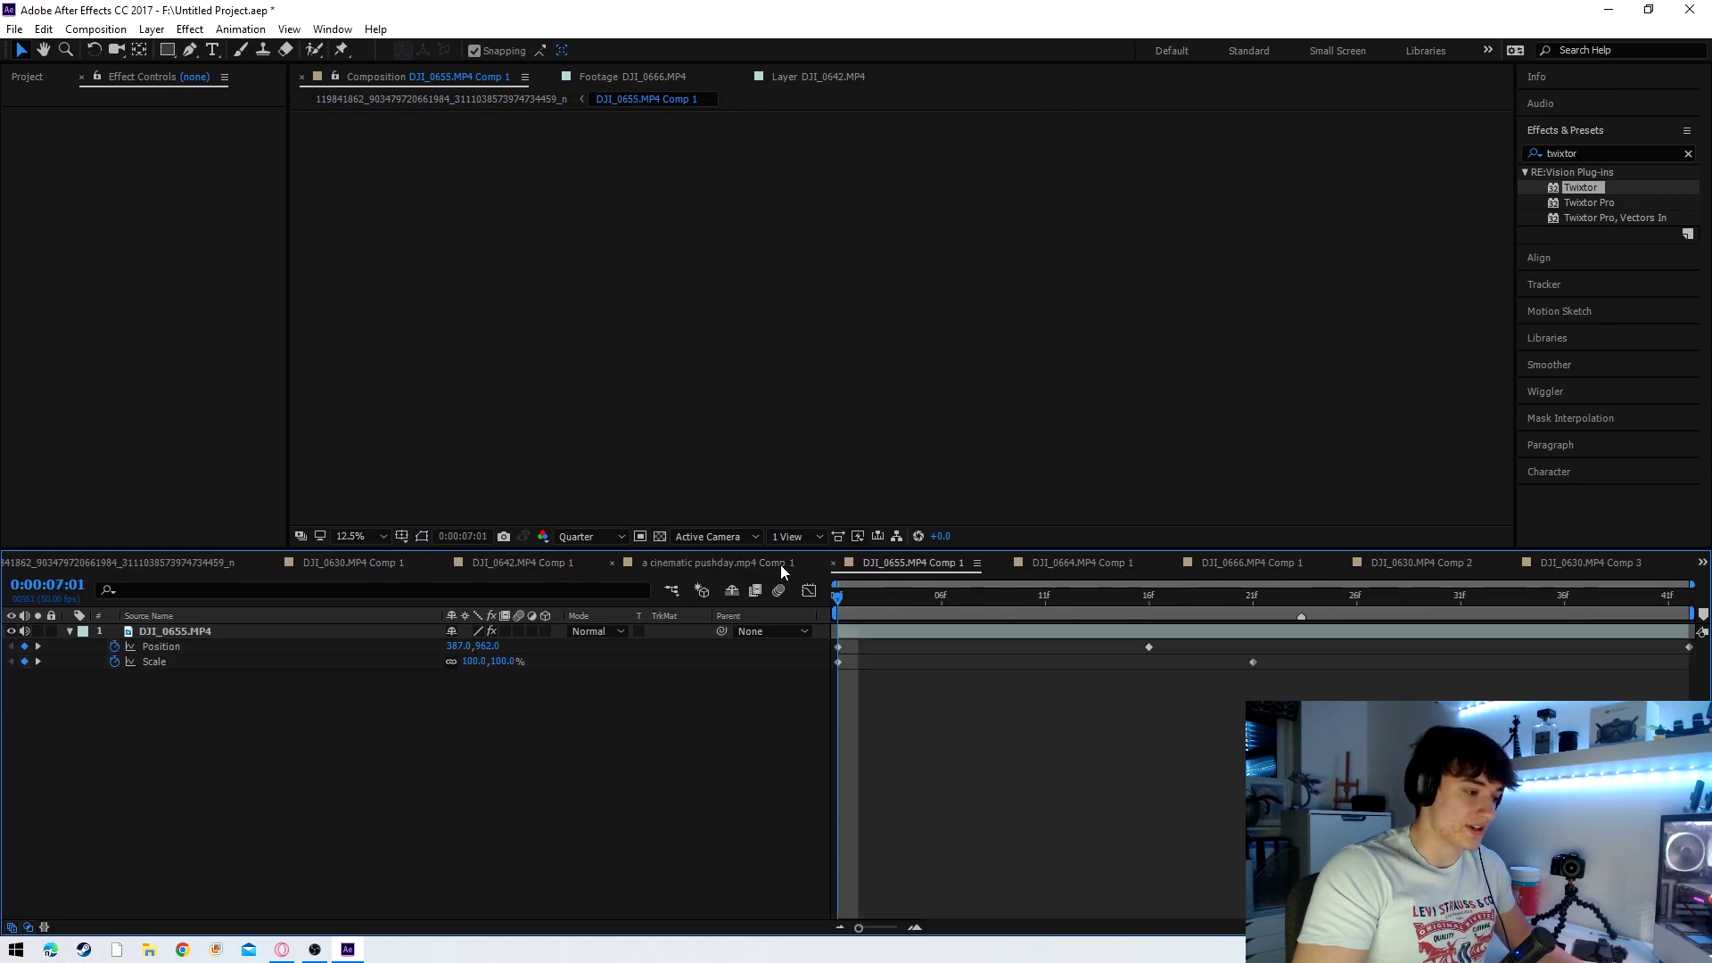
{"action": "left_click", "coordinate": [831, 564]}
{"action": "left_click", "coordinate": [1008, 563]}
{"action": "left_click", "coordinate": [1007, 564]}
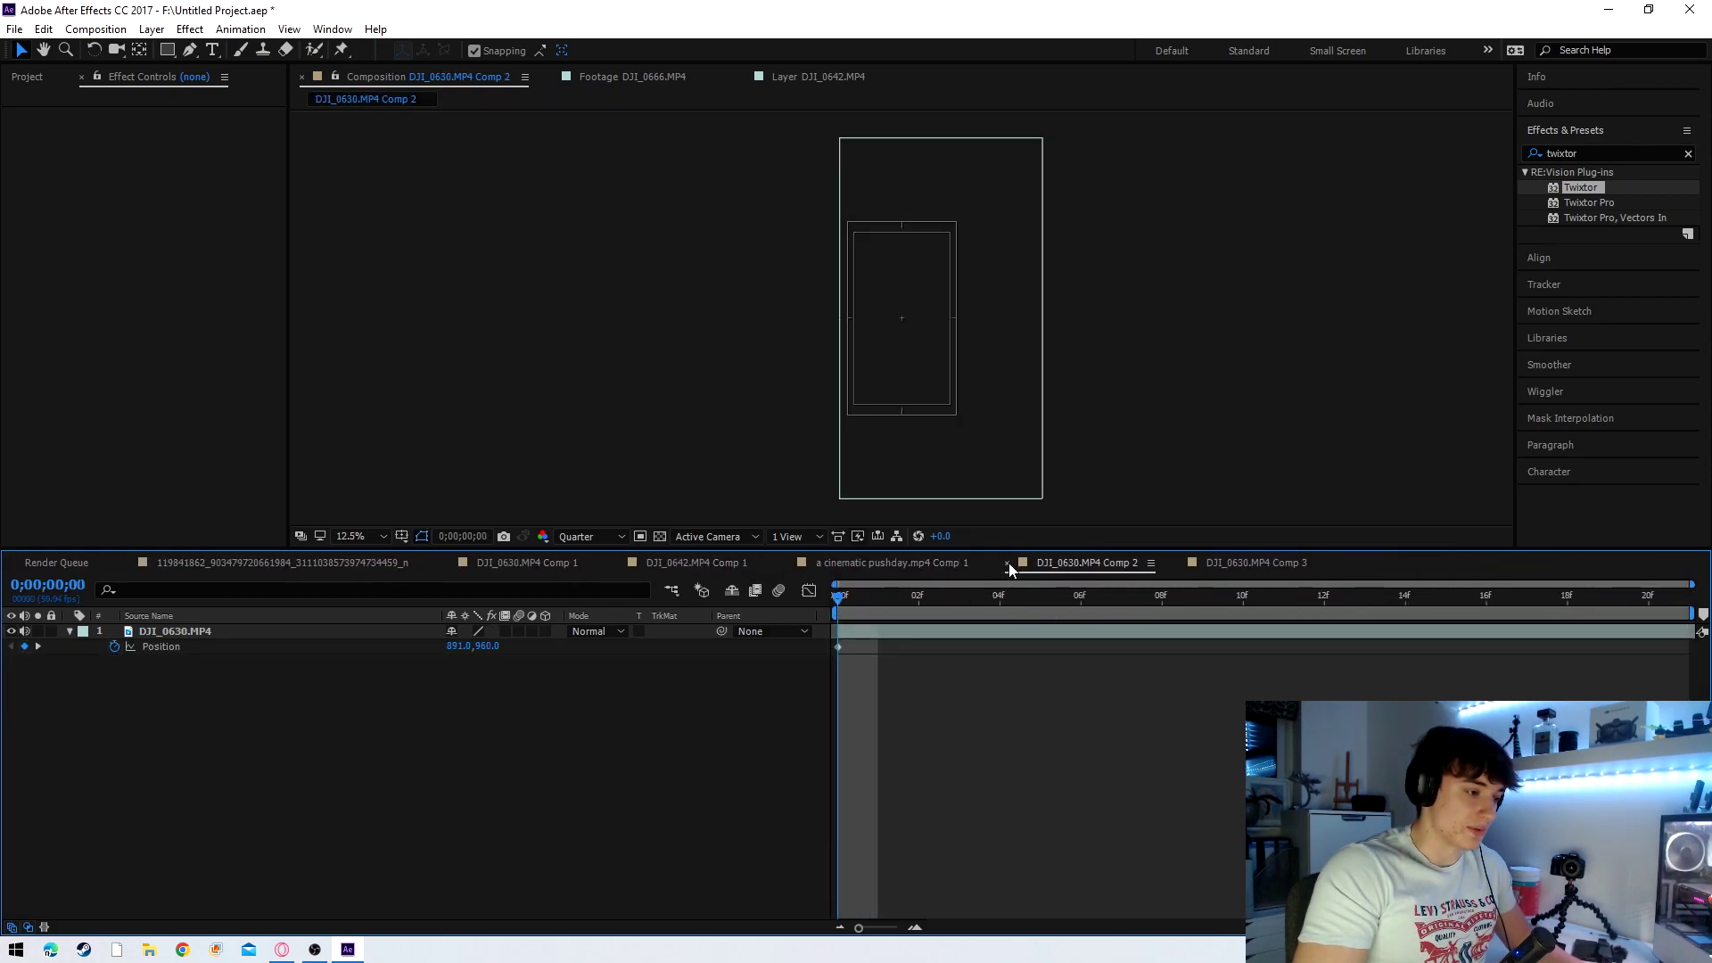
{"action": "left_click", "coordinate": [1007, 564]}
- Return to the main composition, select the DJI_0630.MP4 Comp 3 layer and place the playhead at its start, 0:00:00:15
{"action": "double_click", "coordinate": [858, 709]}
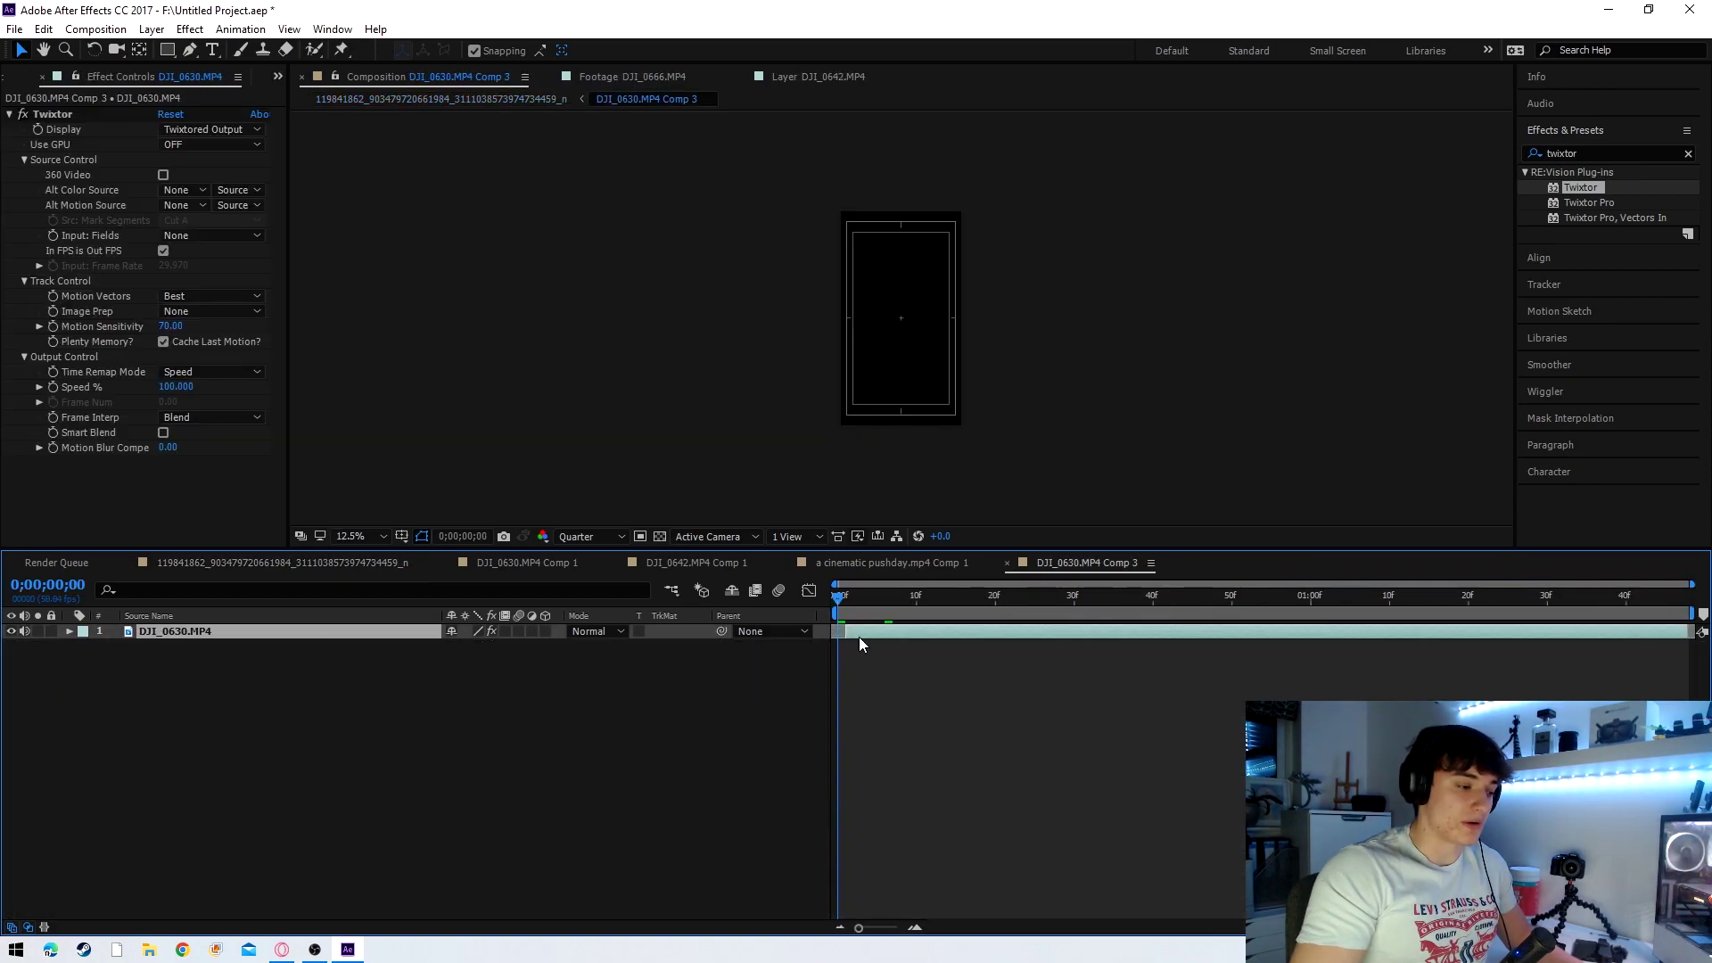
{"action": "left_click", "coordinate": [242, 562]}
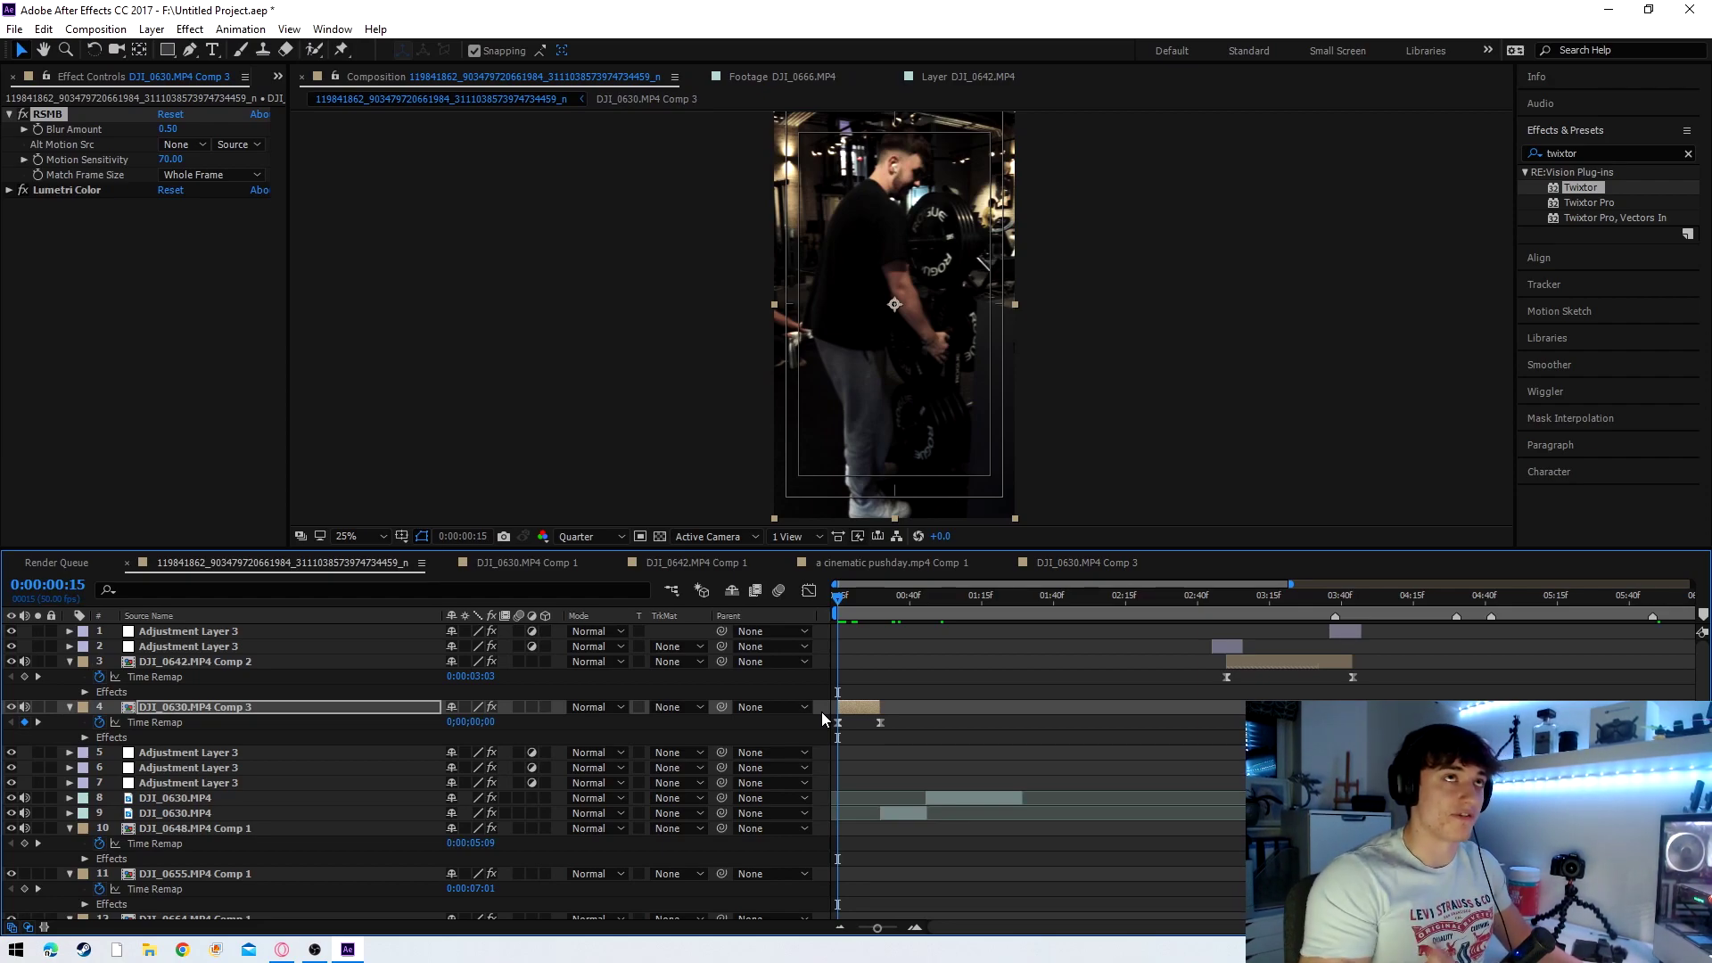
{"action": "left_click", "coordinate": [901, 686]}
{"action": "left_click", "coordinate": [855, 707]}
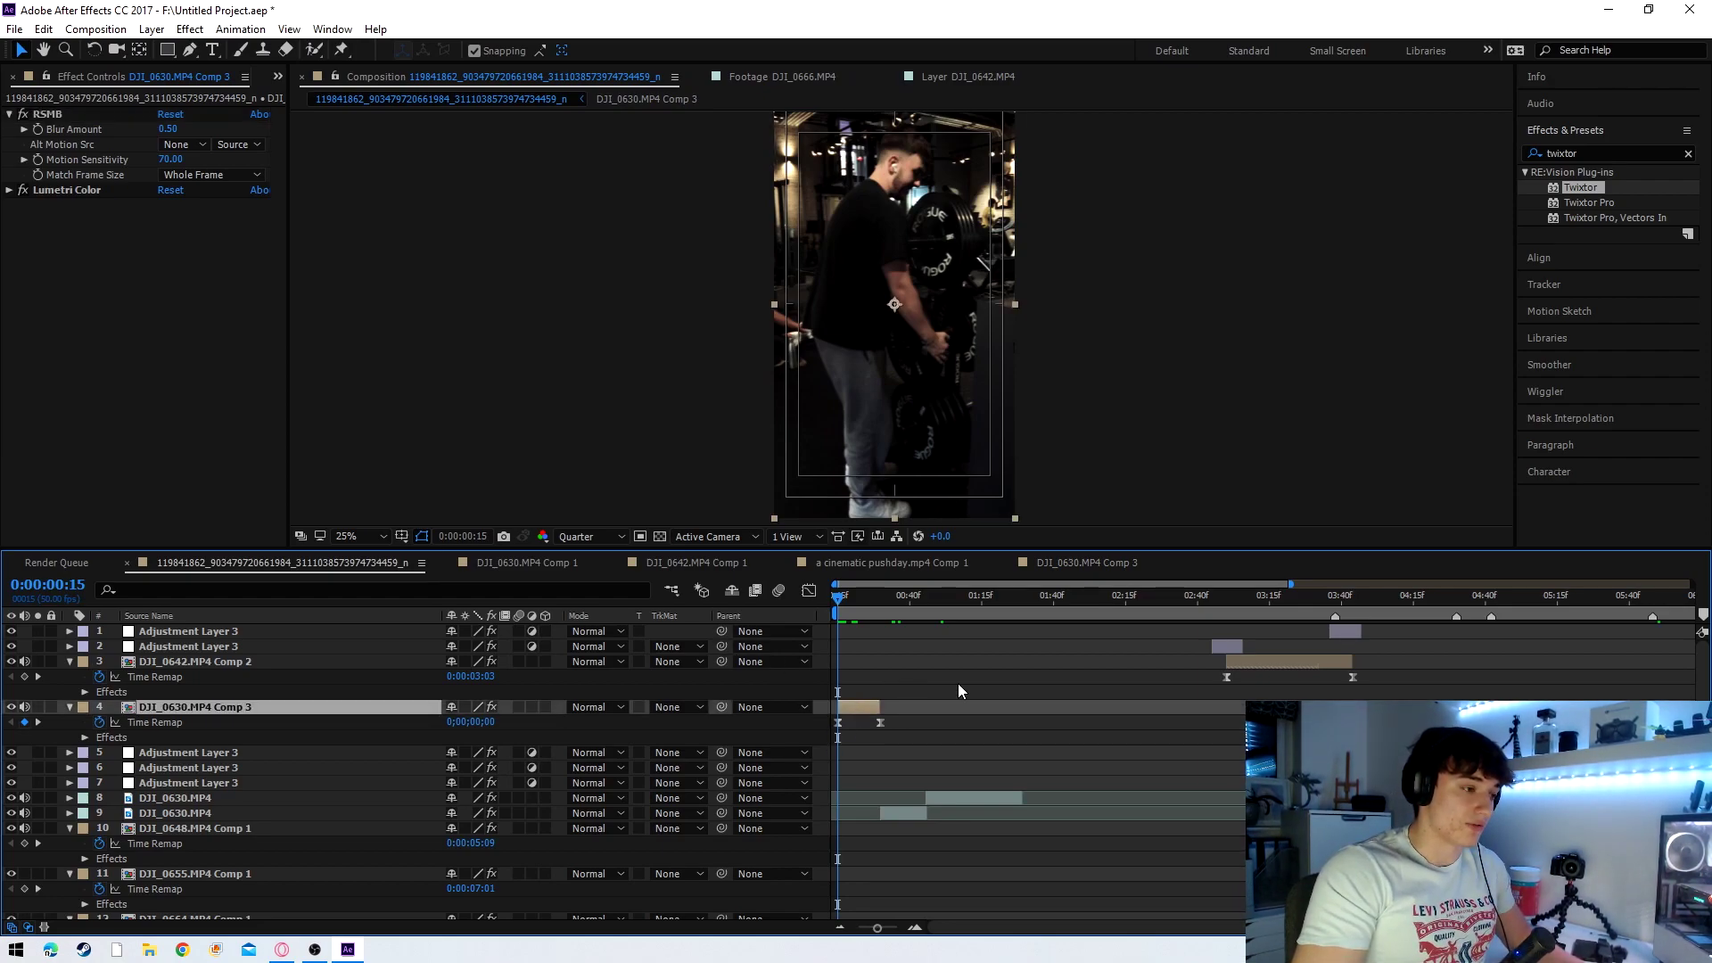
{"action": "left_click", "coordinate": [886, 726]}
{"action": "left_click", "coordinate": [852, 607]}
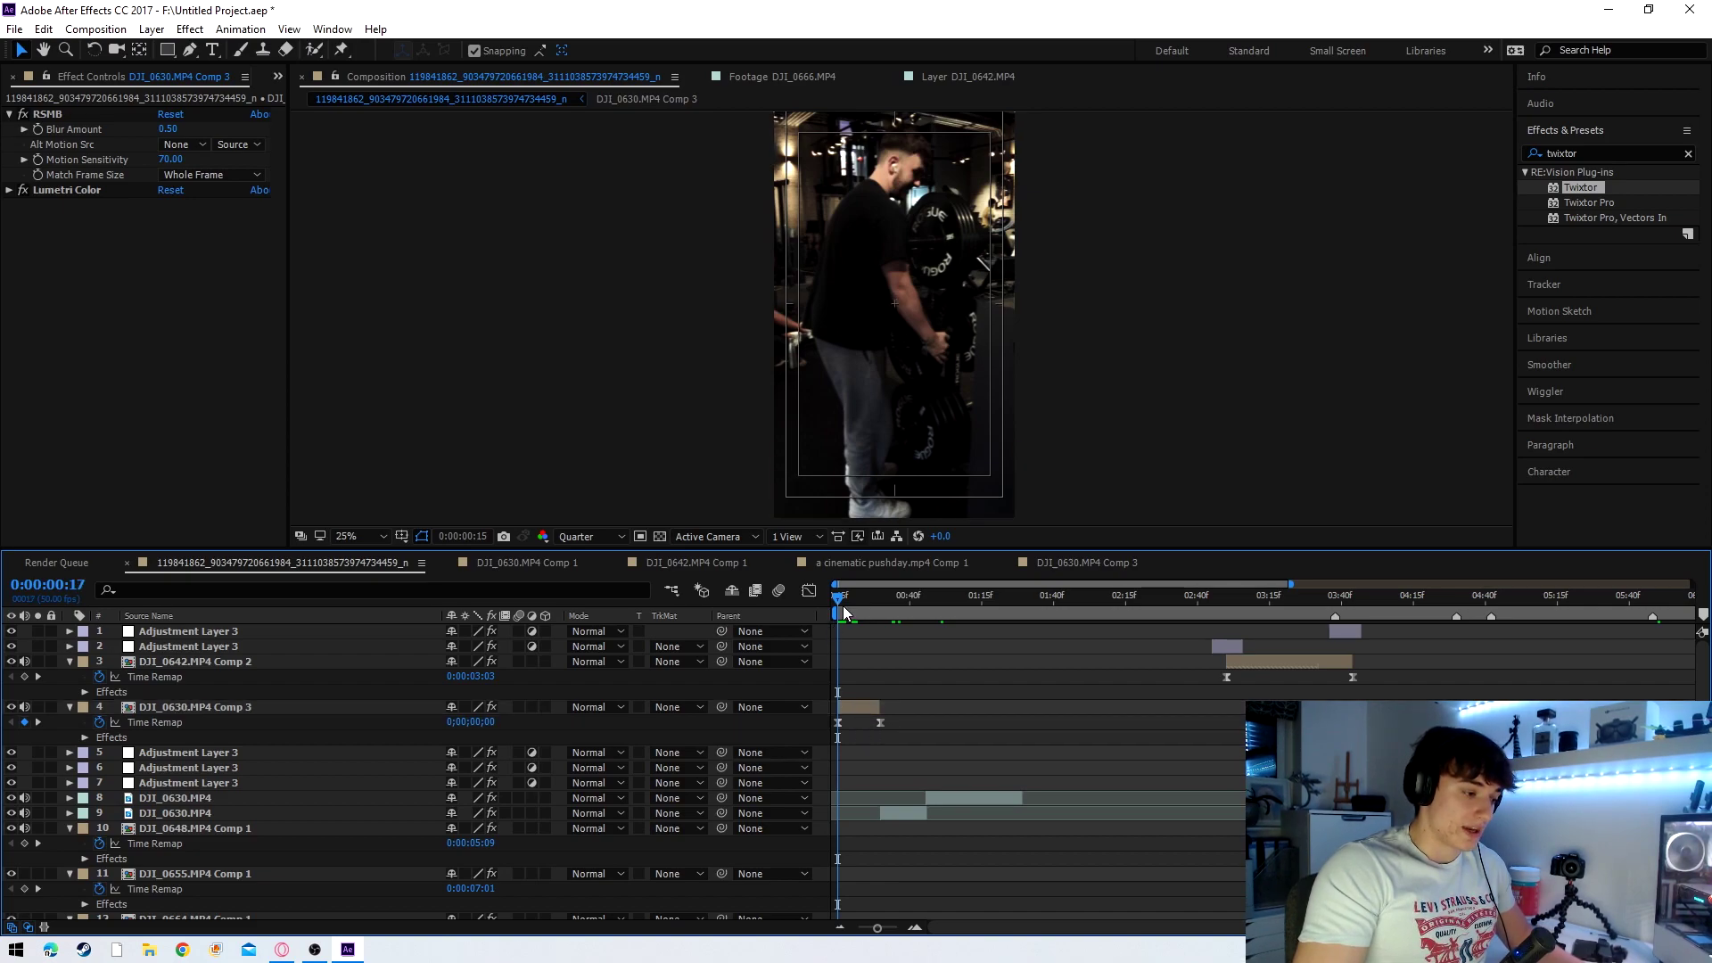
{"action": "left_click_drag", "start_coordinate": [853, 607], "coordinate": [825, 609]}
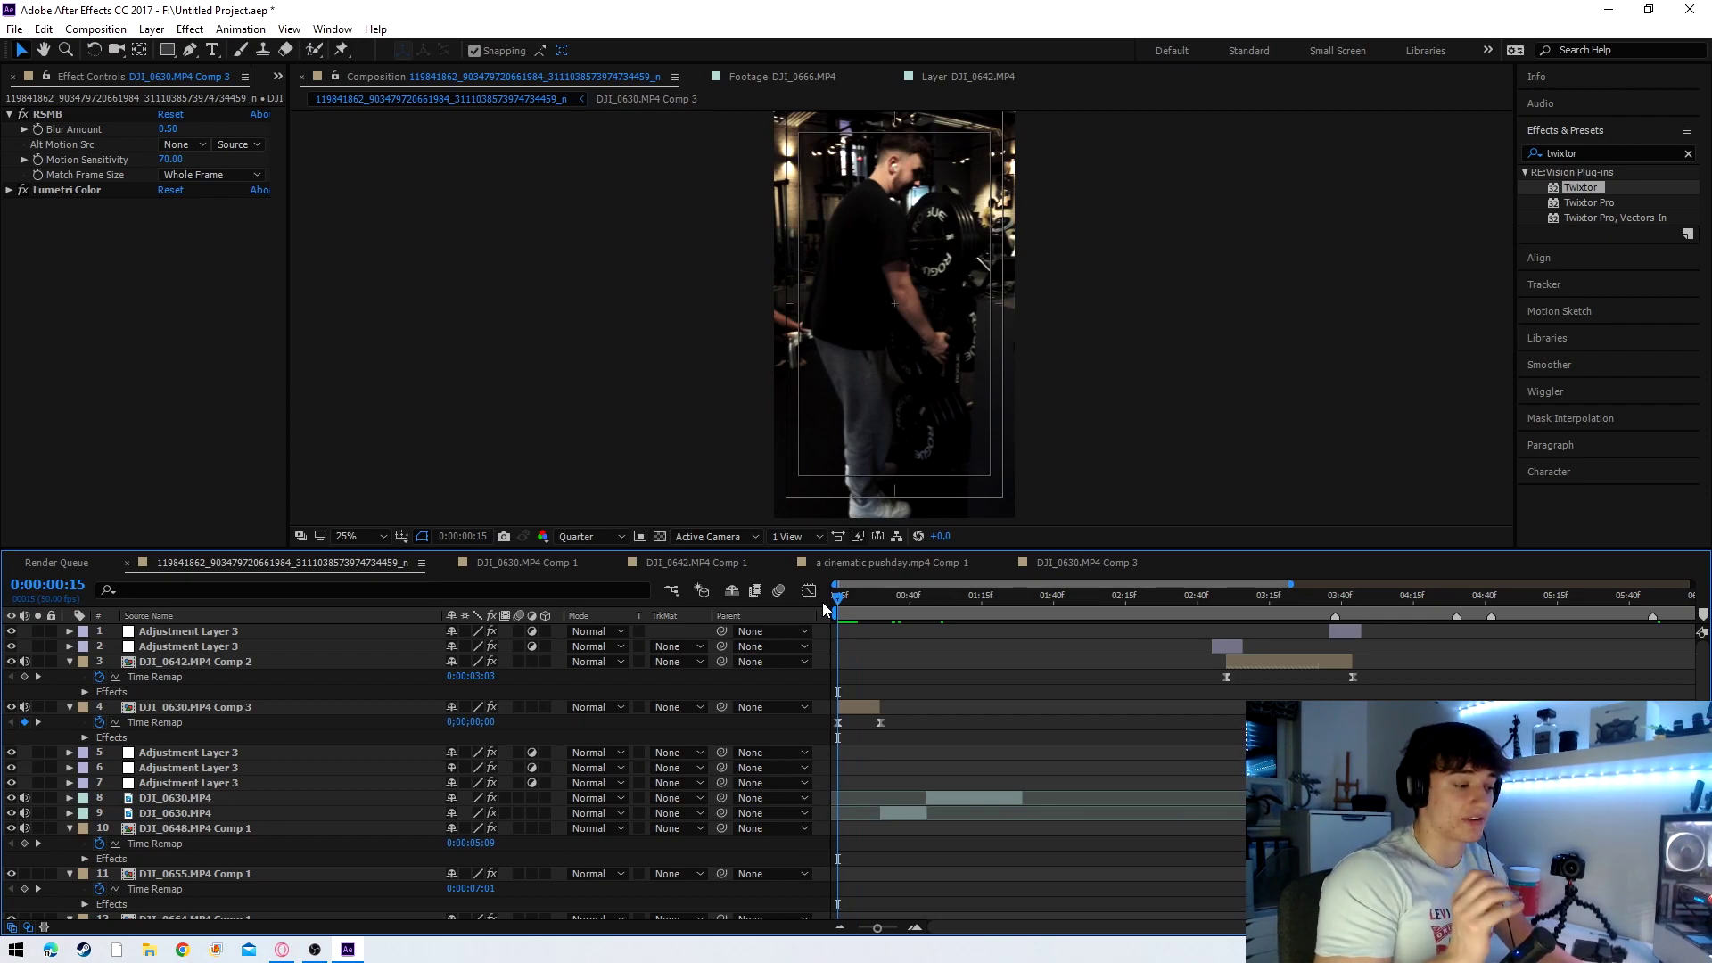
{"action": "mouse_move", "coordinate": [822, 602]}
{"action": "left_mouse_down"}
{"action": "mouse_move", "coordinate": [874, 597]}
{"action": "mouse_move", "coordinate": [837, 597]}
{"action": "left_mouse_up"}
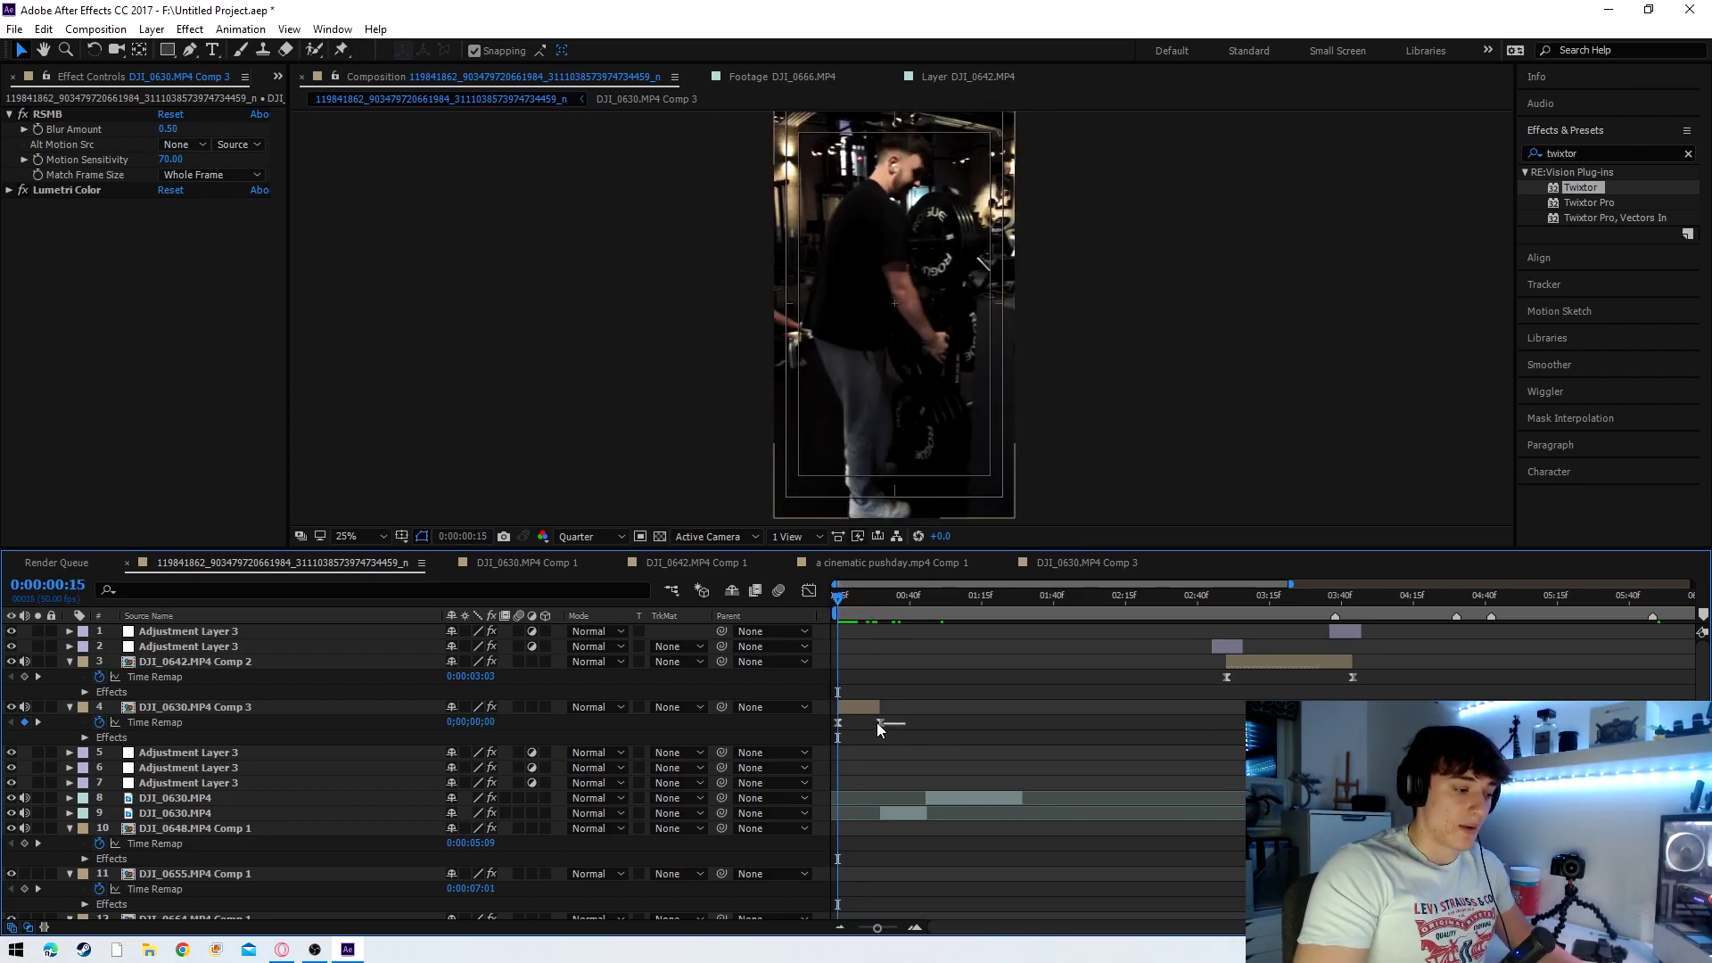
- Show the Time Remap curve of the DJI_0630.MP4 Comp 3 layer in the graph editor
{"action": "left_click", "coordinate": [751, 728]}
{"action": "left_click", "coordinate": [808, 590]}
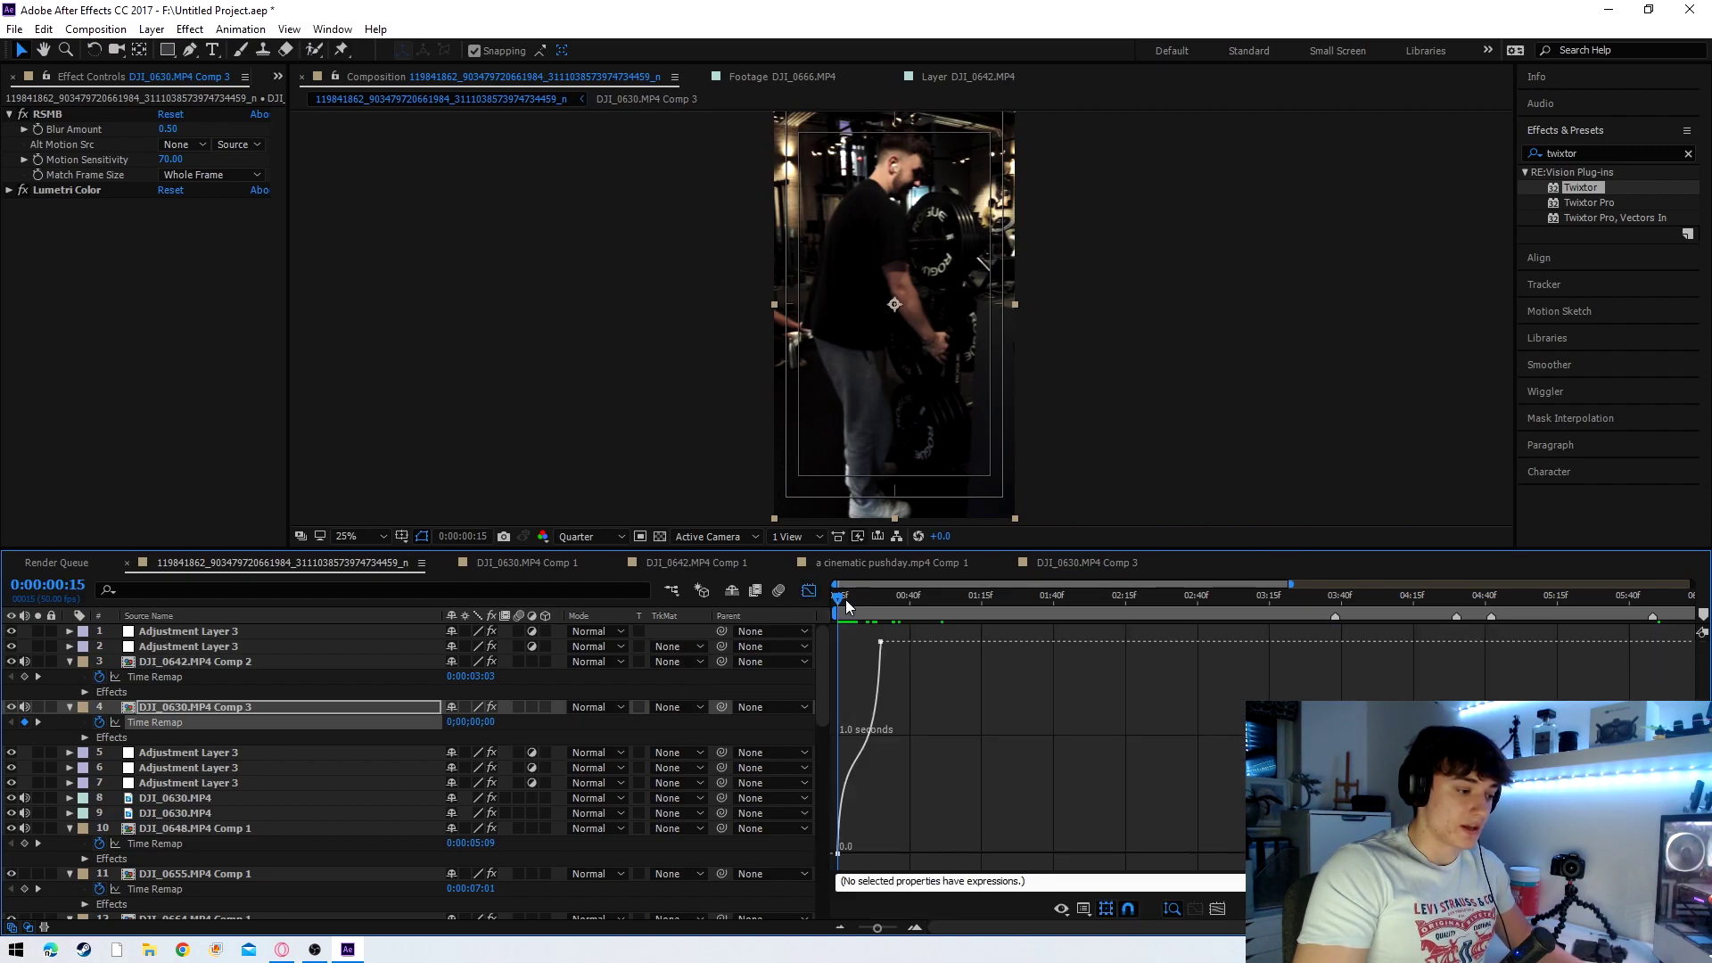
{"action": "left_click_drag", "start_coordinate": [878, 929], "coordinate": [883, 931]}
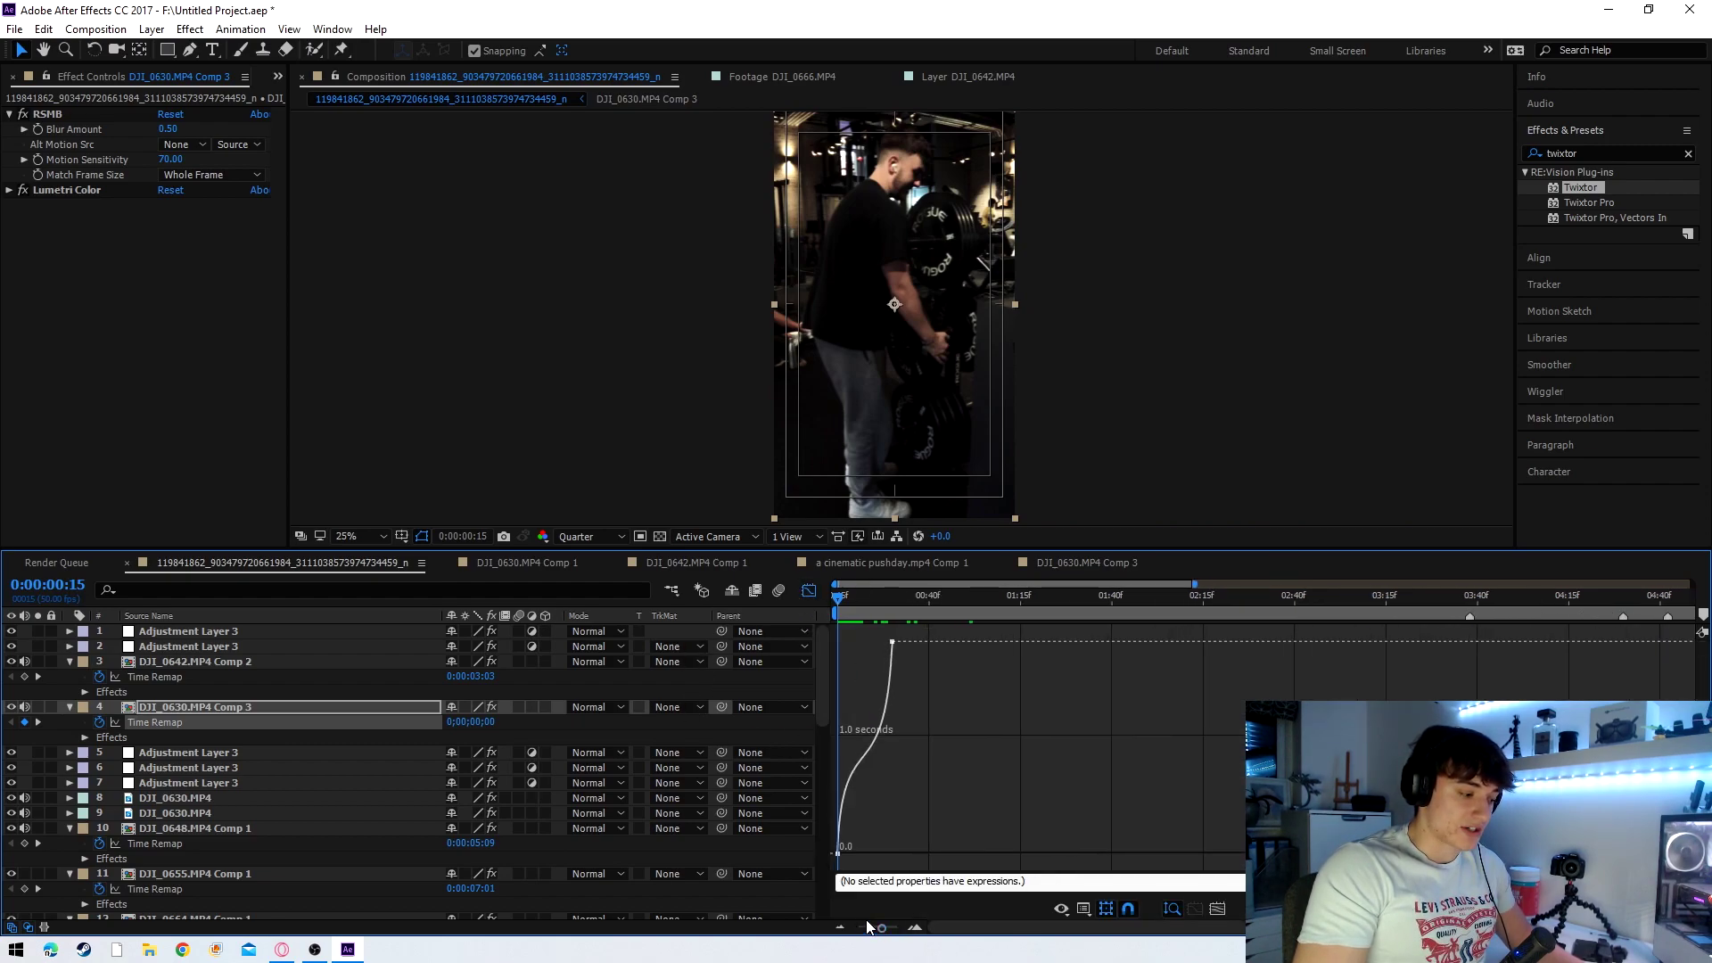
- Switch to OBS, move its window off this screen and return to After Effects
{"action": "left_click", "coordinate": [314, 949]}
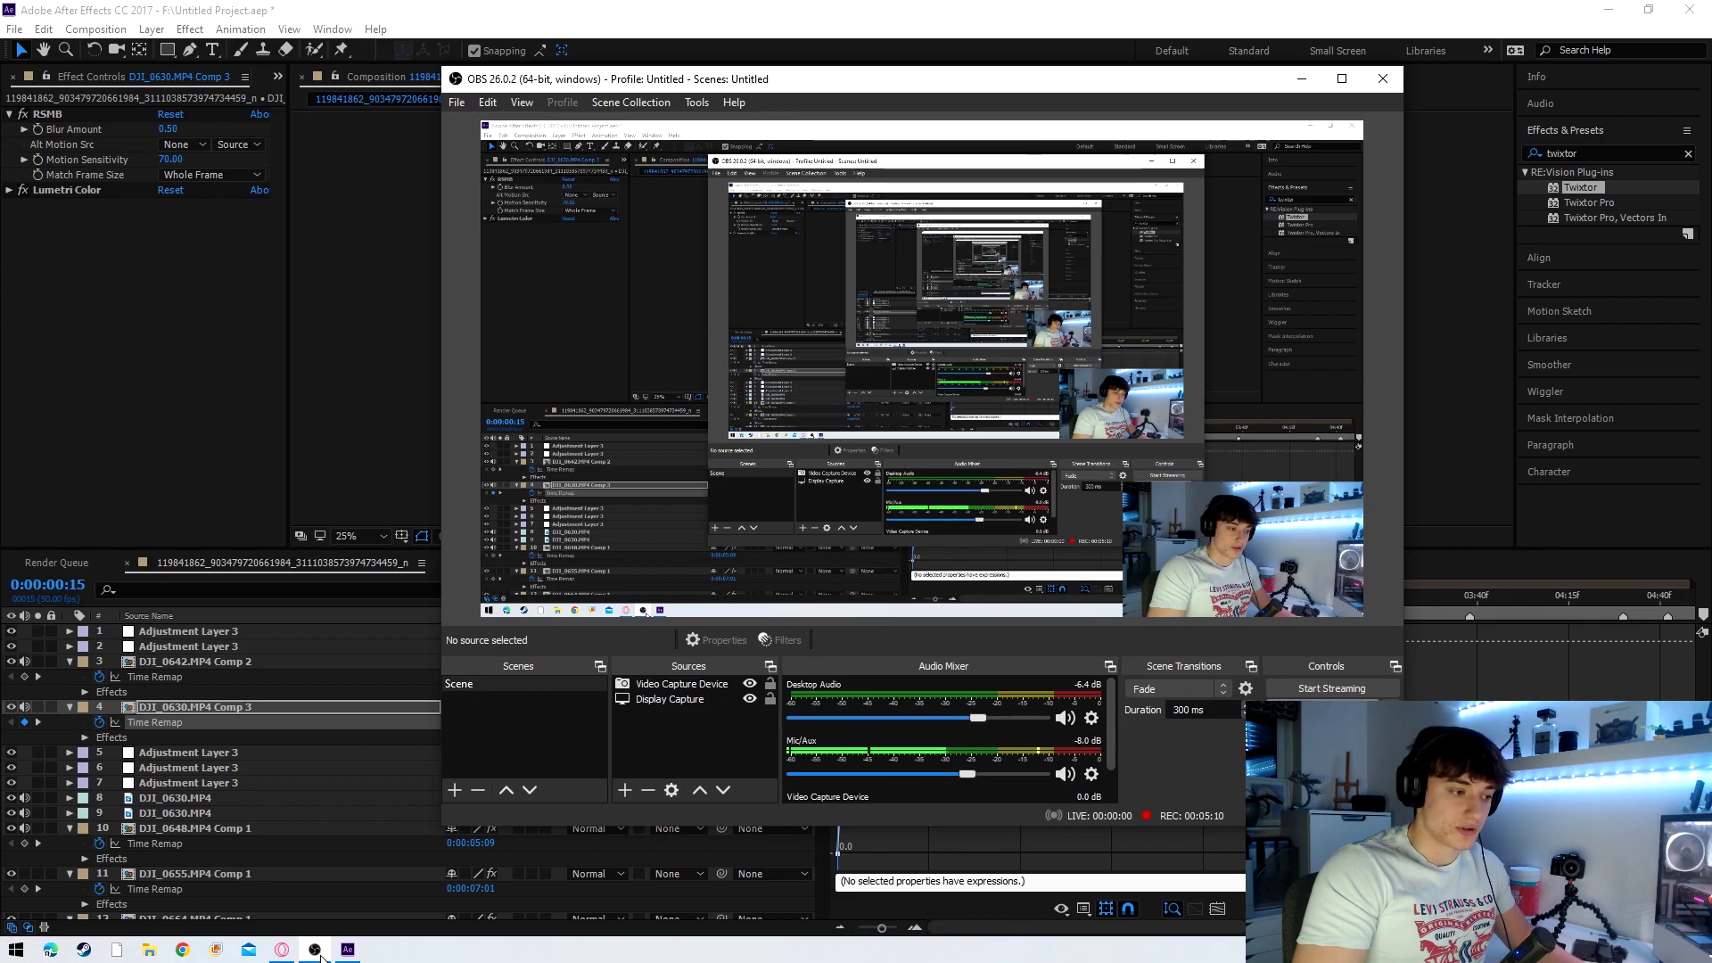
{"action": "left_click_drag", "start_coordinate": [996, 80], "coordinate": [1711, 201]}
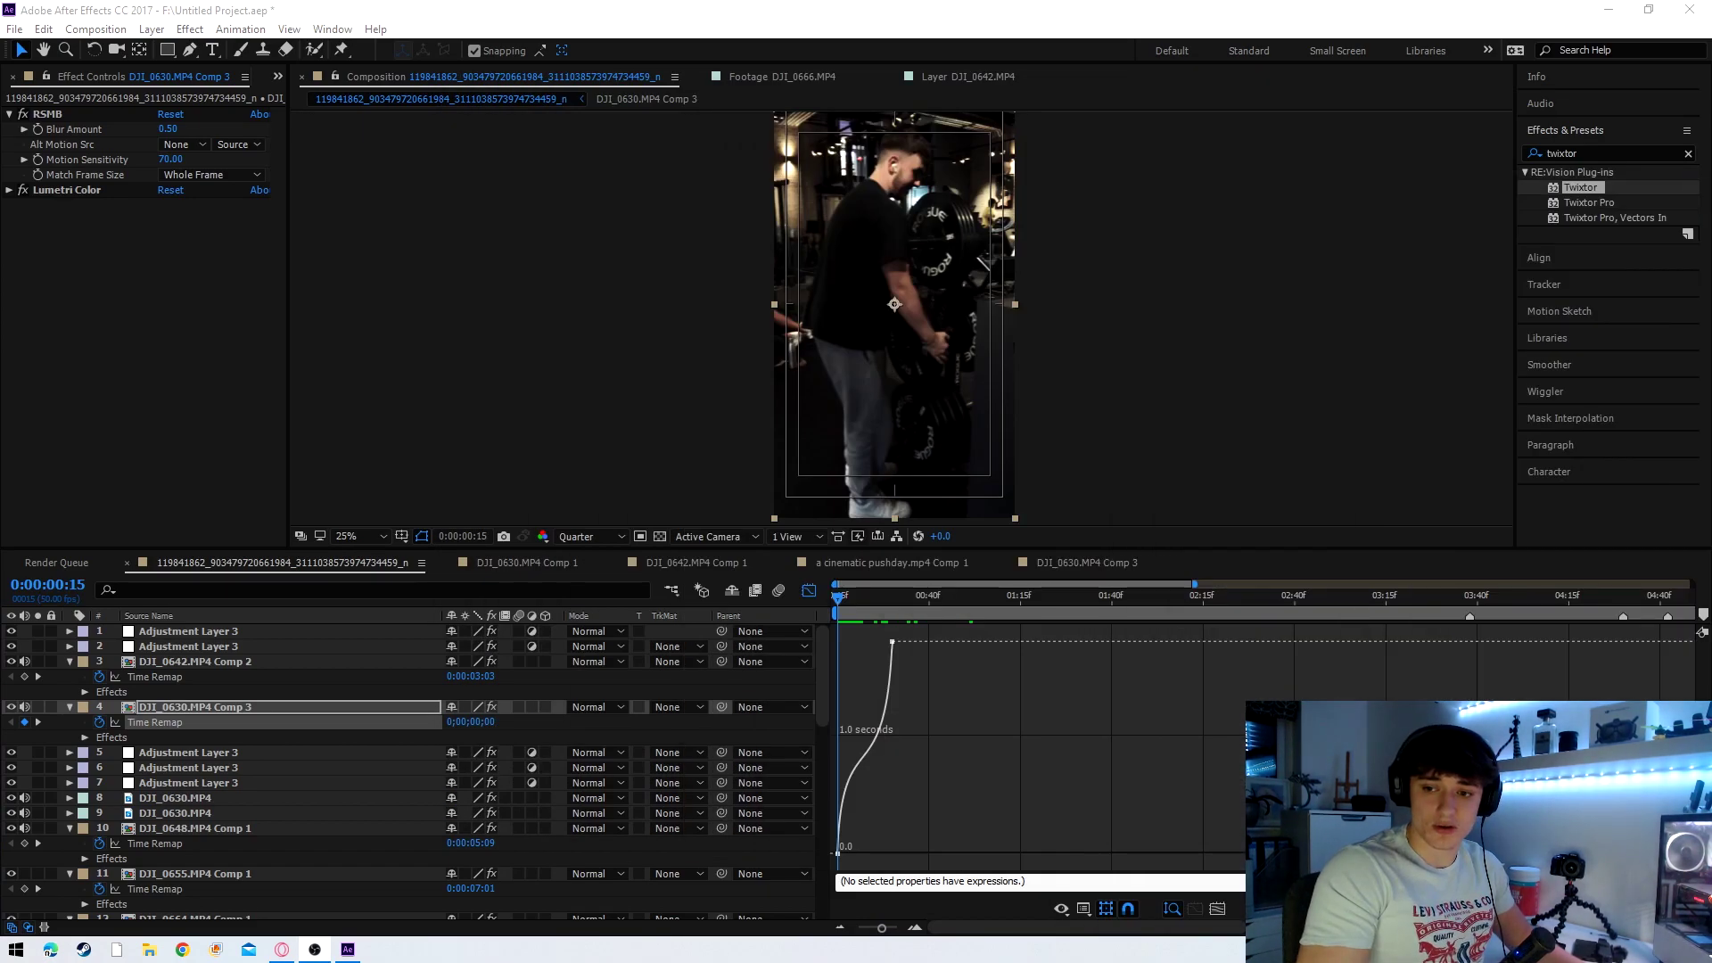
{"action": "left_click", "coordinate": [1059, 615]}
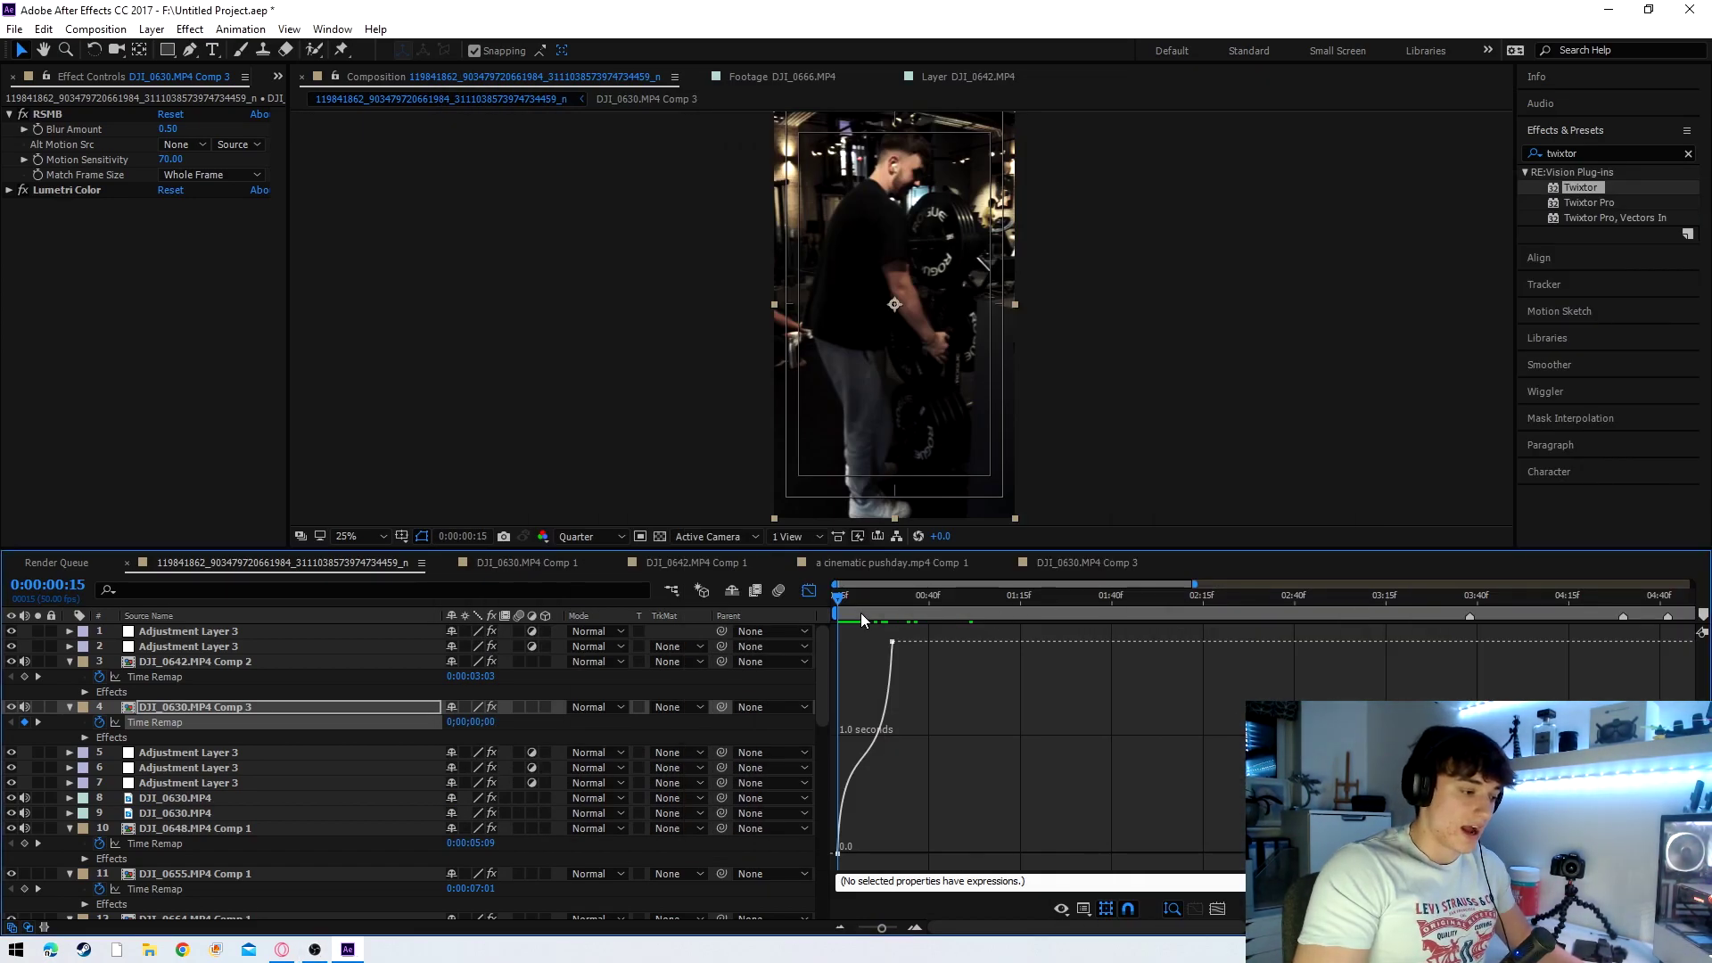
- Examine the shape of the Time Remap speed curve and its start and end keyframes
{"action": "left_click_drag", "start_coordinate": [881, 928], "coordinate": [886, 928]}
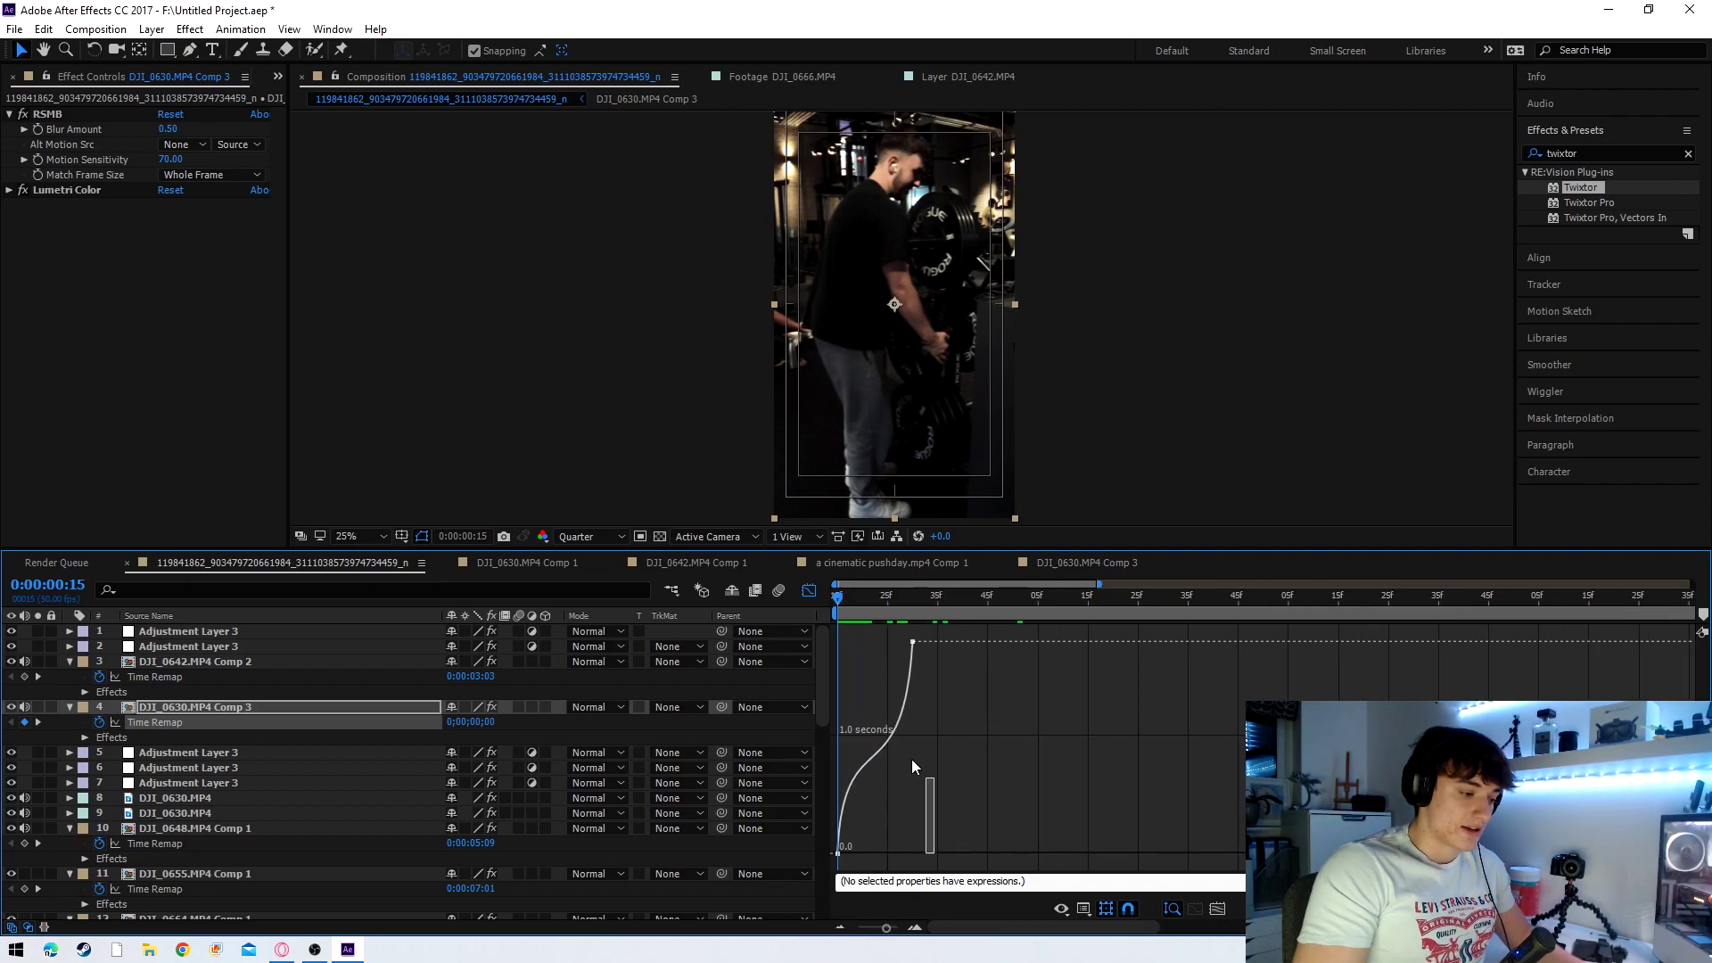
{"action": "left_click_drag", "start_coordinate": [945, 862], "coordinate": [824, 631]}
{"action": "left_click", "coordinate": [1045, 784]}
{"action": "left_click", "coordinate": [845, 854]}
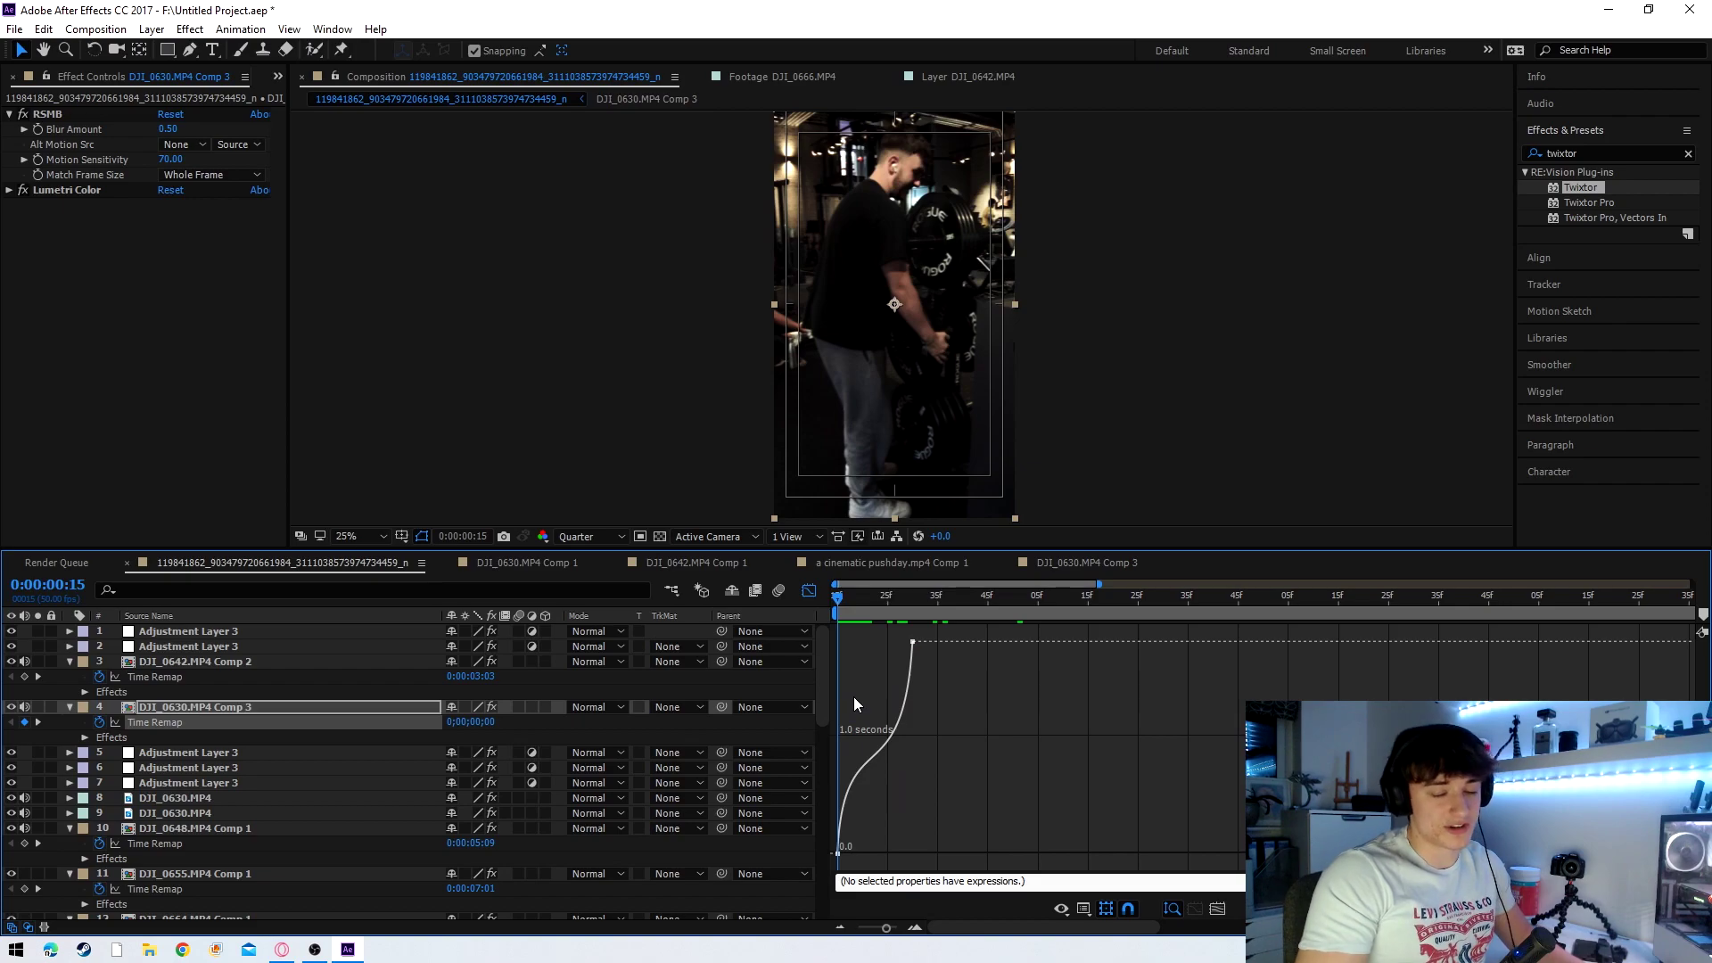
{"action": "left_click", "coordinate": [837, 854]}
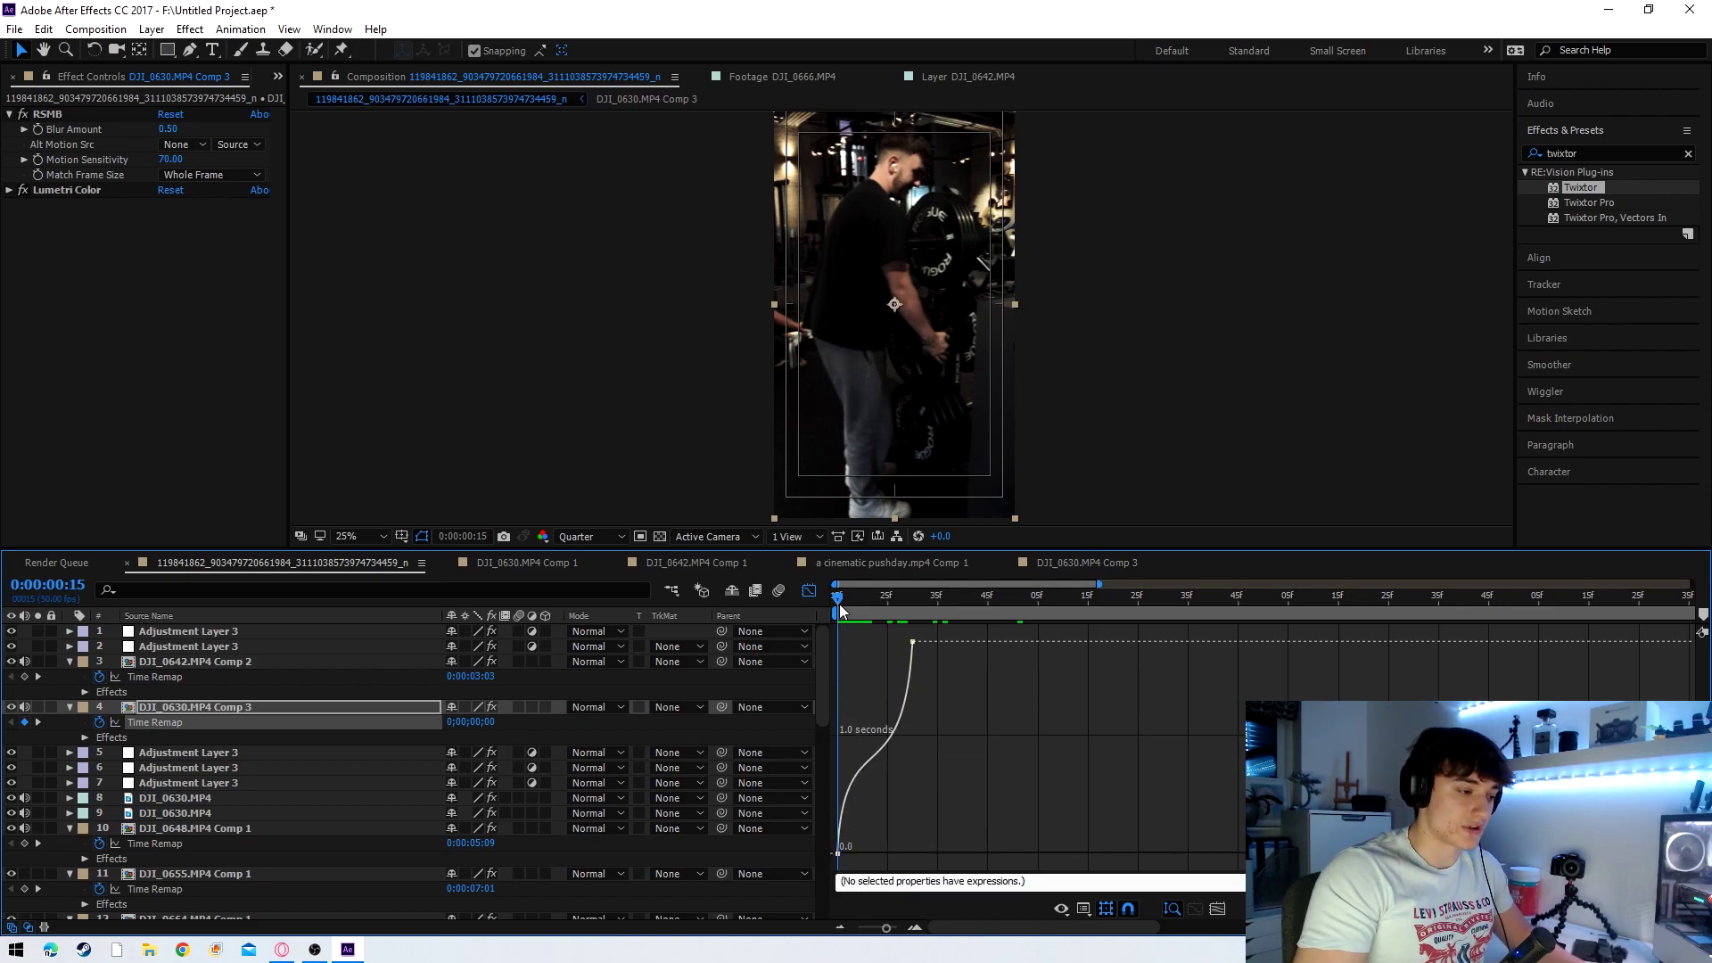
- Preview and scrub through the speed ramp of DJI_0630.MP4 Comp 3 into the following clip, and close the graph editor
{"action": "key", "text": "space"}
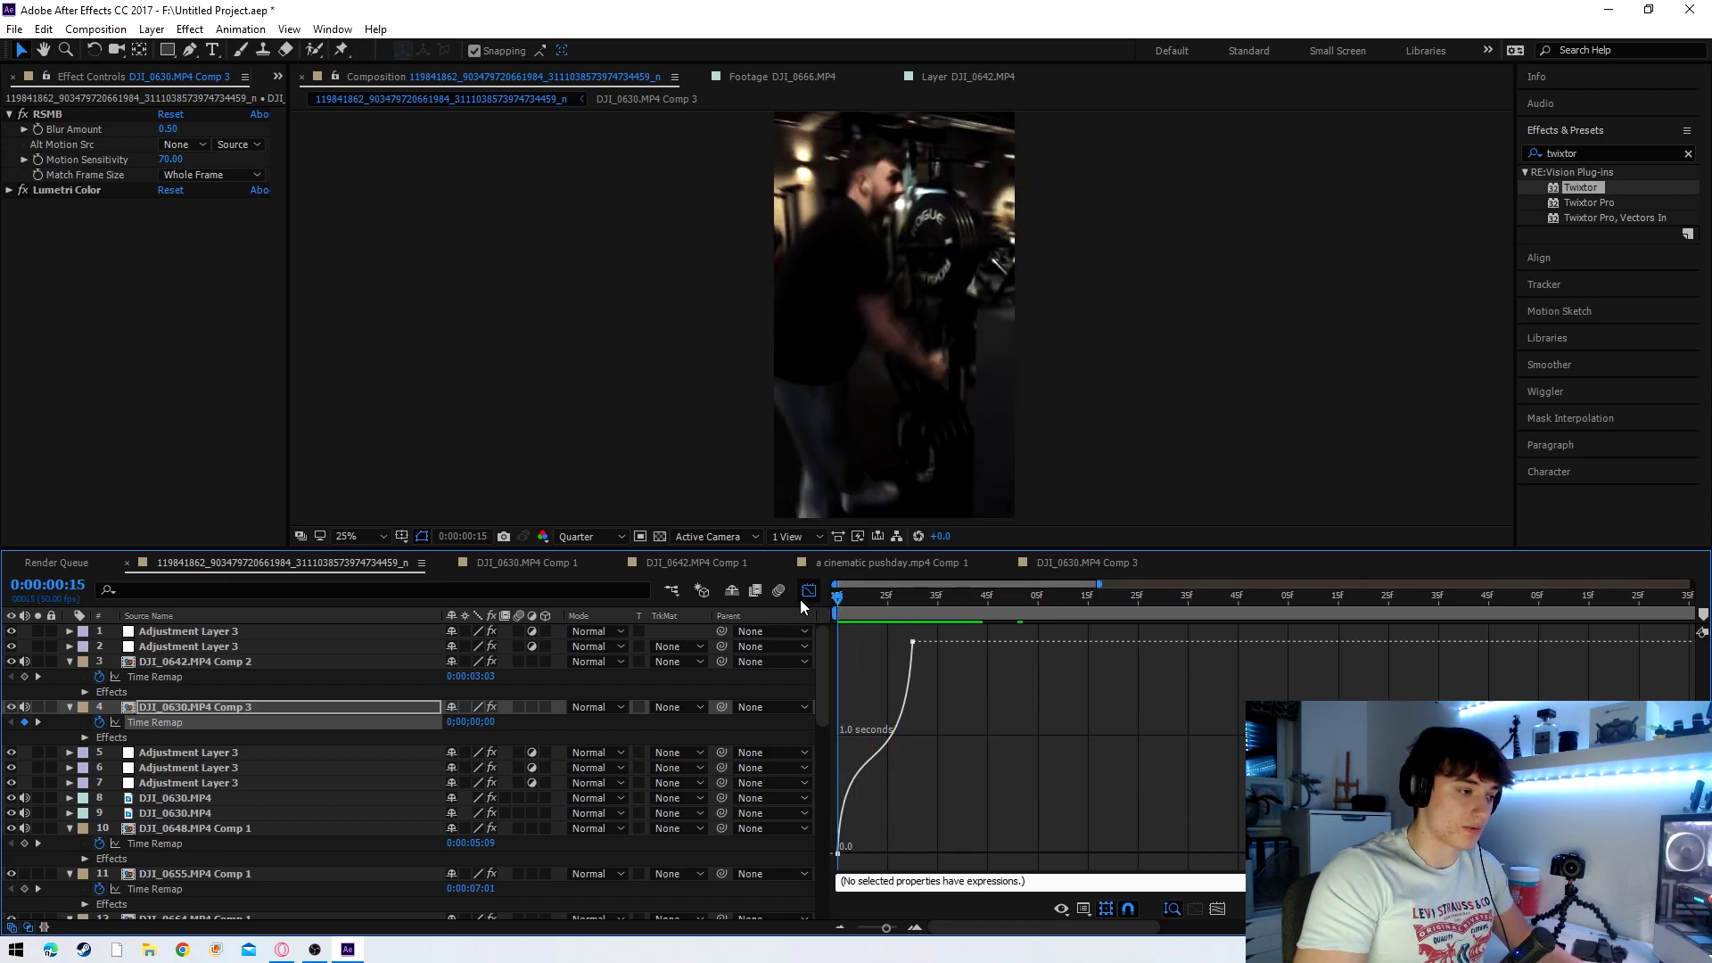
{"action": "left_click_drag", "start_coordinate": [843, 597], "coordinate": [909, 608]}
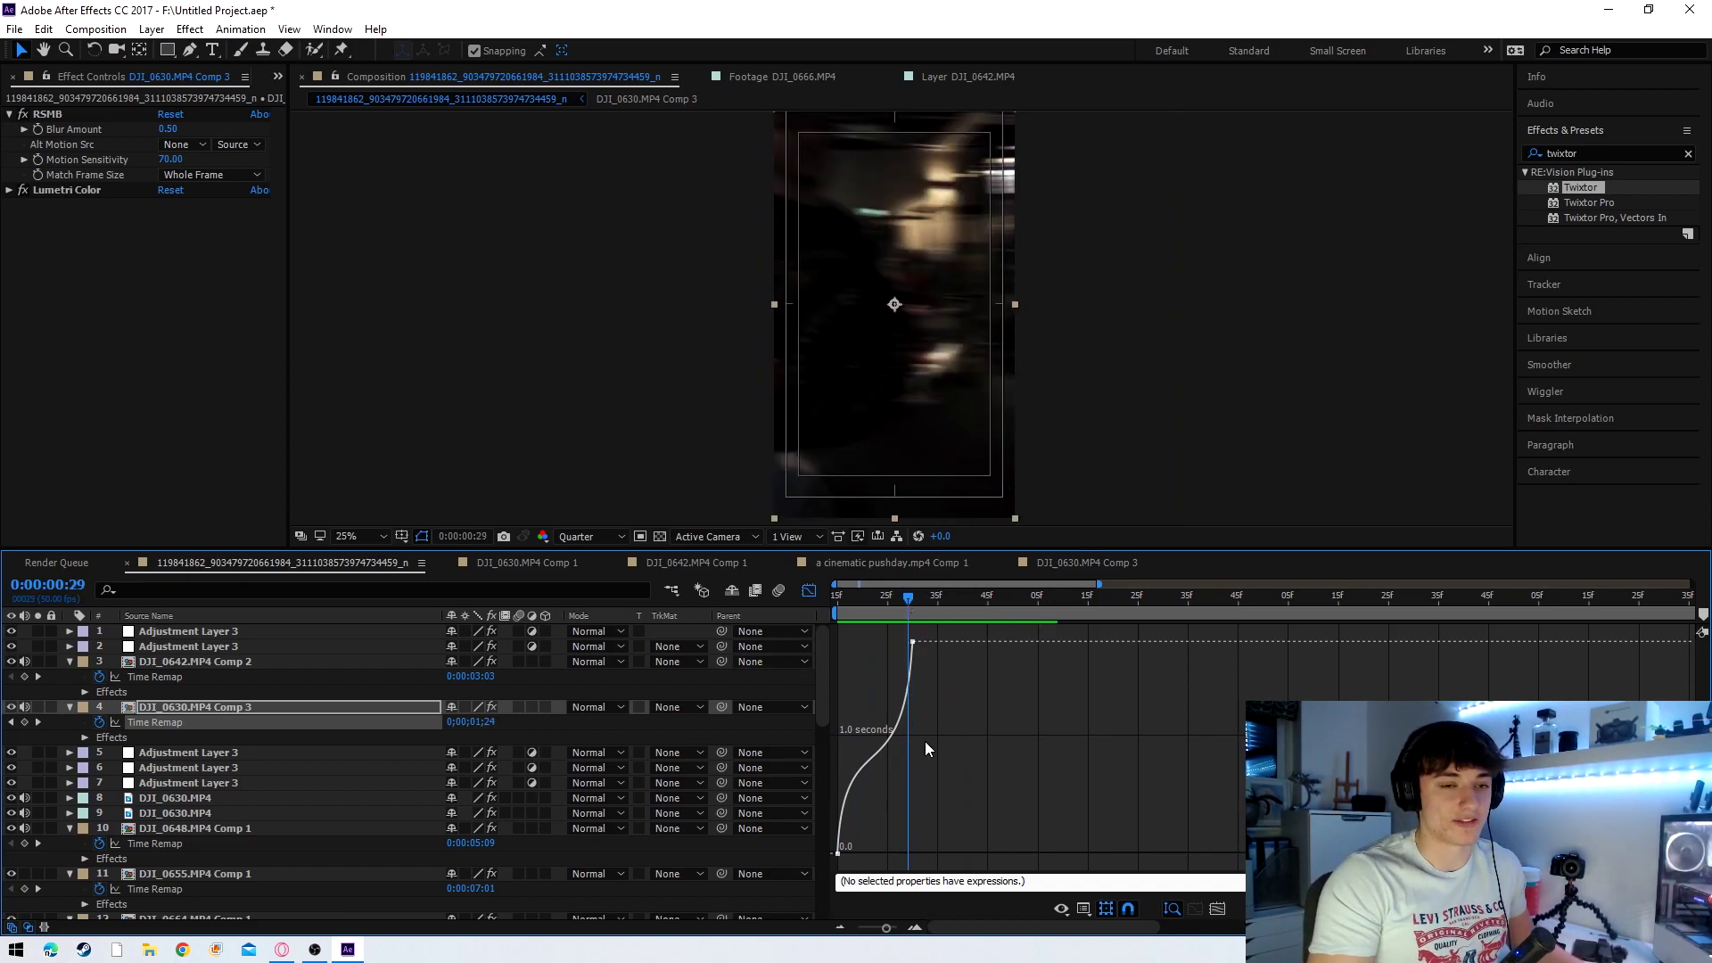
{"action": "left_click_drag", "start_coordinate": [895, 603], "coordinate": [900, 605]}
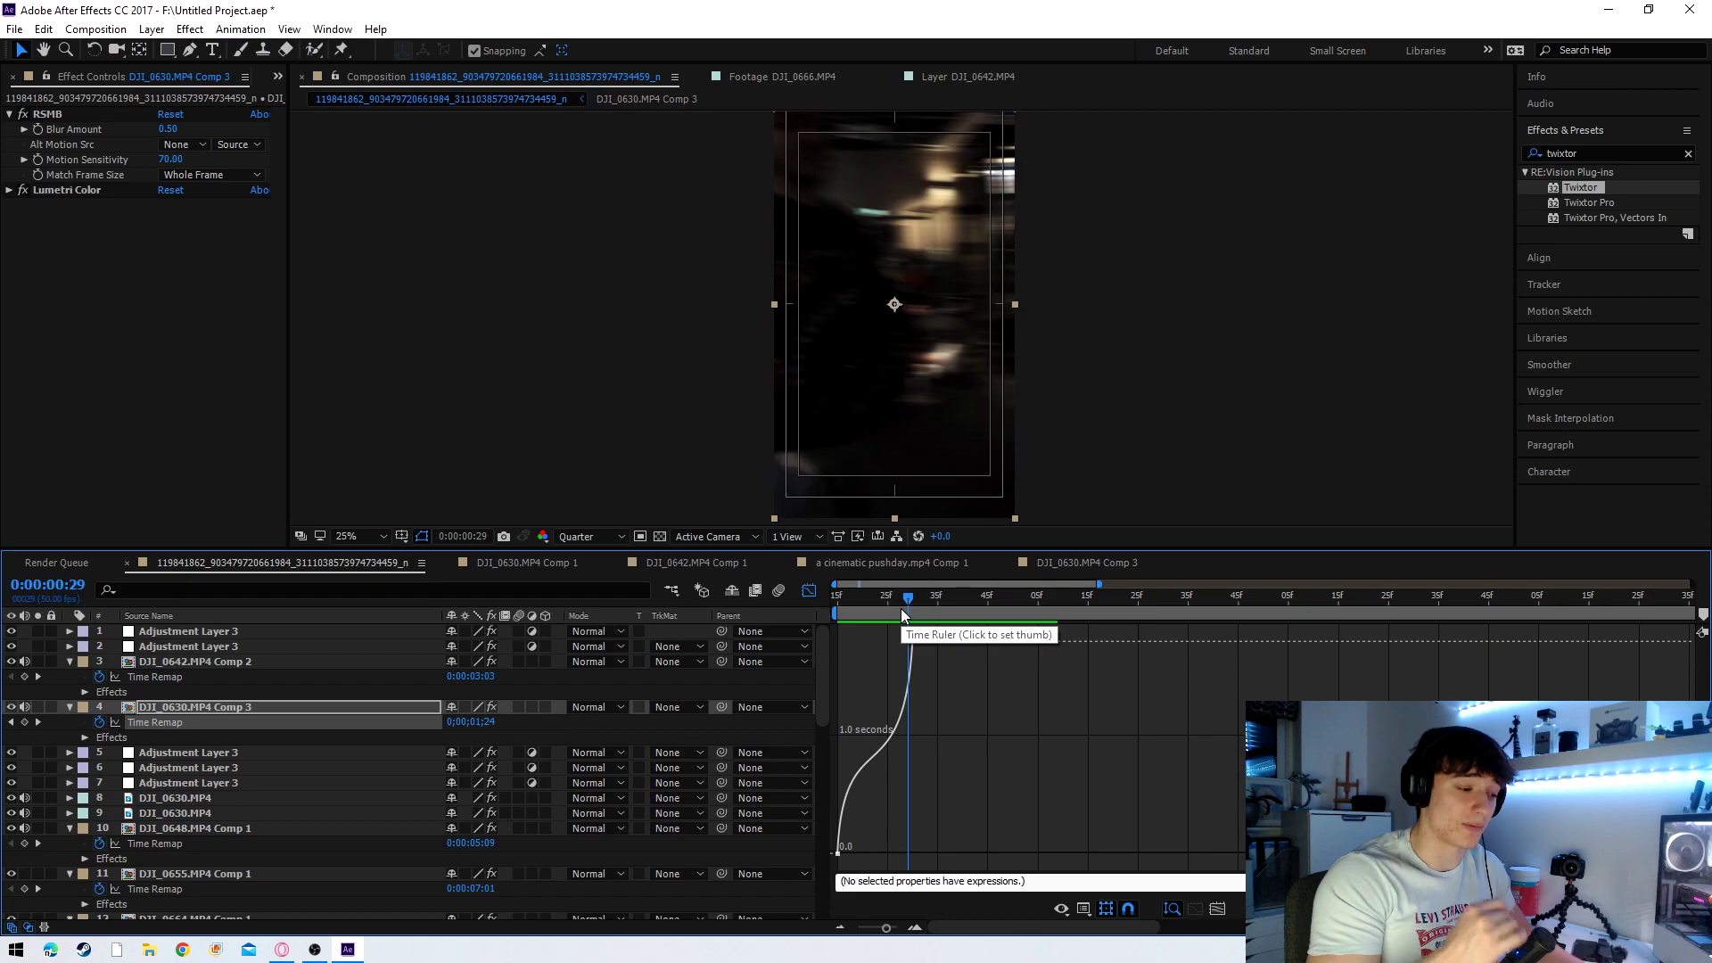
{"action": "left_click", "coordinate": [902, 608]}
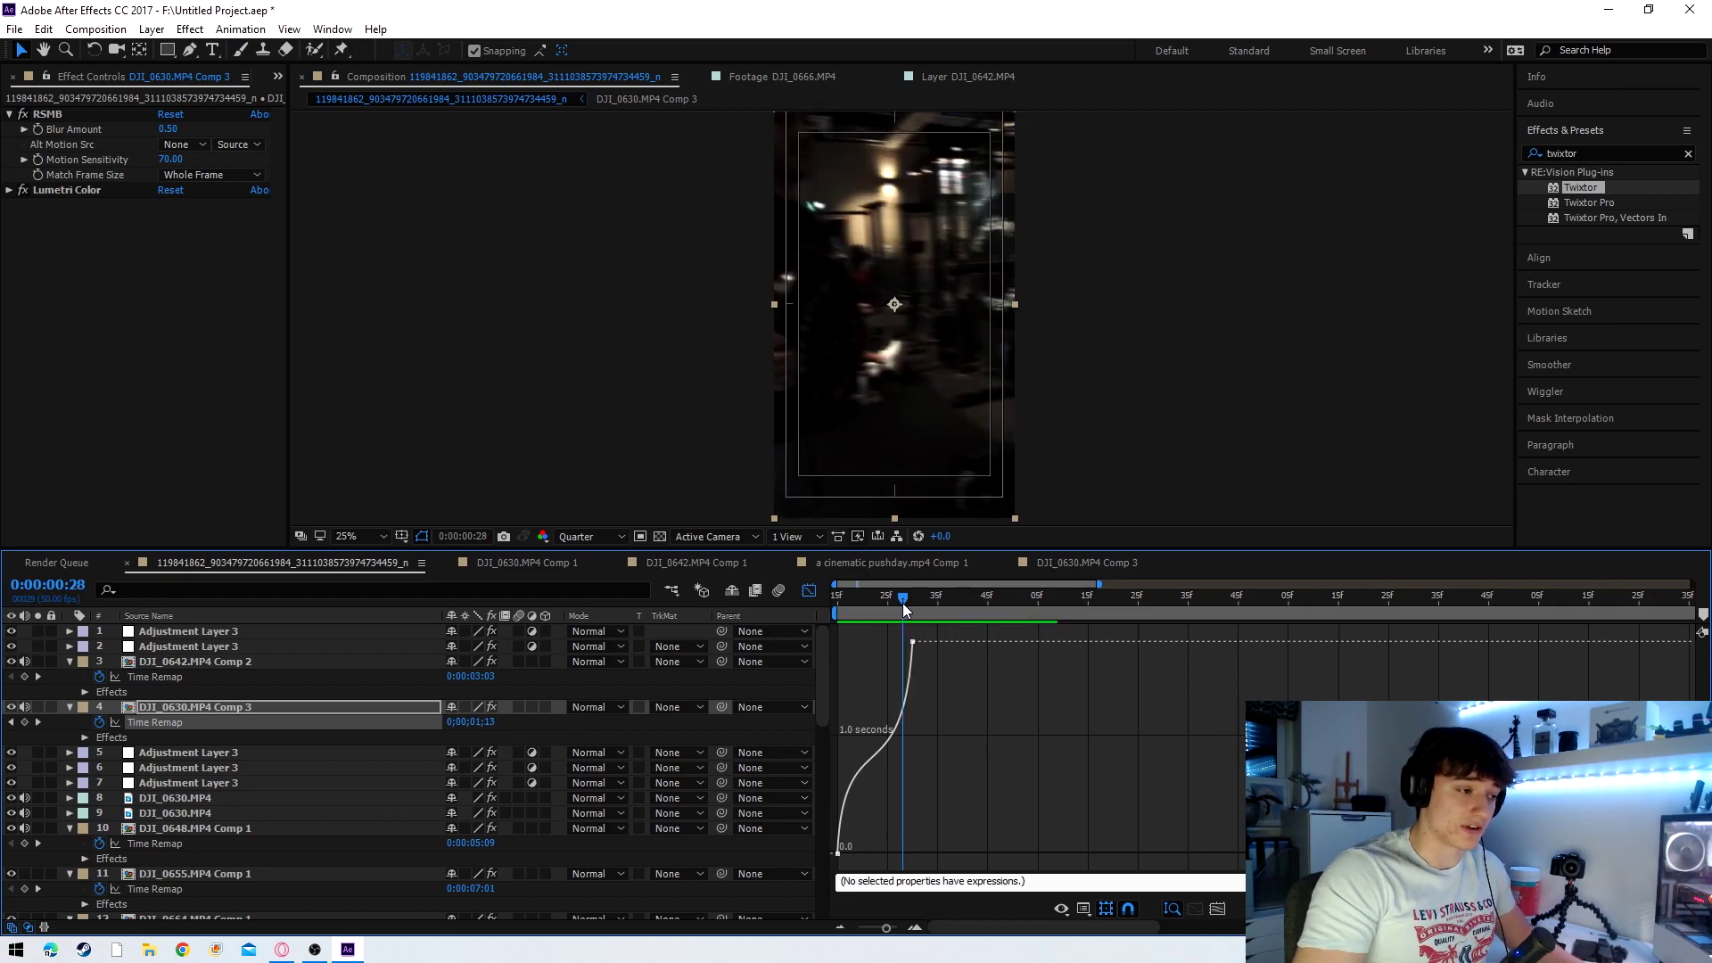
{"action": "left_click_drag", "start_coordinate": [902, 606], "coordinate": [989, 598]}
{"action": "left_click", "coordinate": [809, 590]}
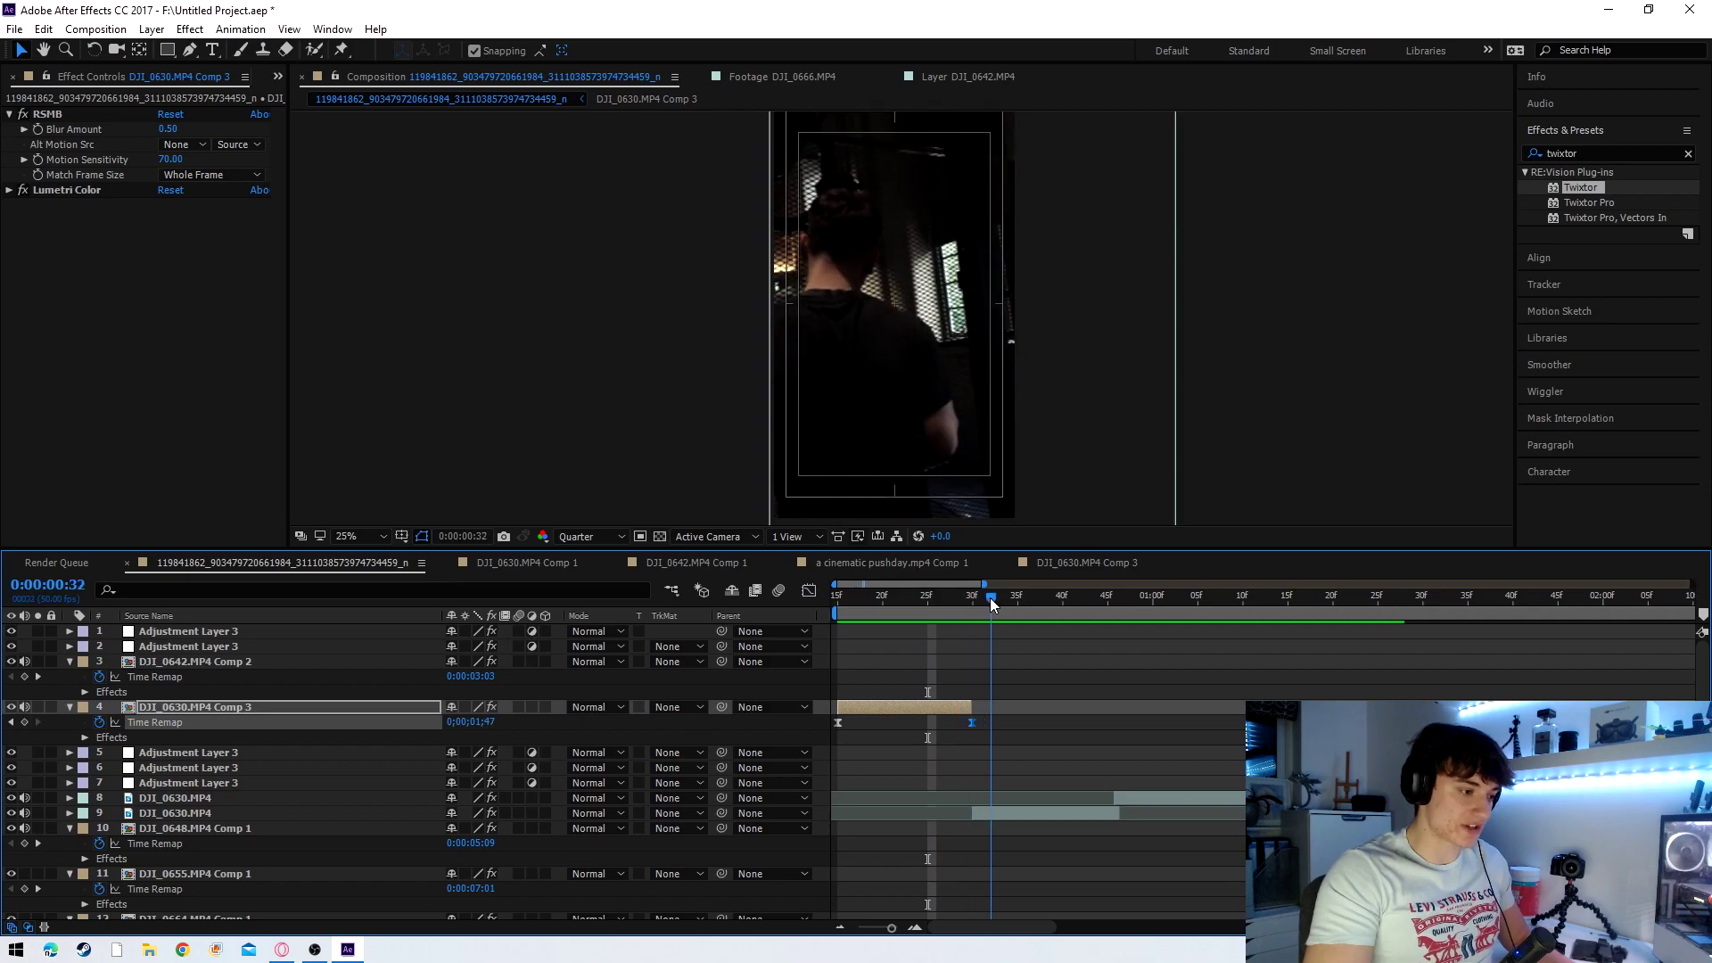
- Select the DJI_0630.MP4 clip on layer 9, collapse its Lumetri Color settings and preview the cut from DJI_0630.MP4 Comp 3
{"action": "left_click", "coordinate": [1052, 812]}
{"action": "left_click_drag", "start_coordinate": [1003, 597], "coordinate": [909, 598]}
{"action": "left_click", "coordinate": [10, 114]}
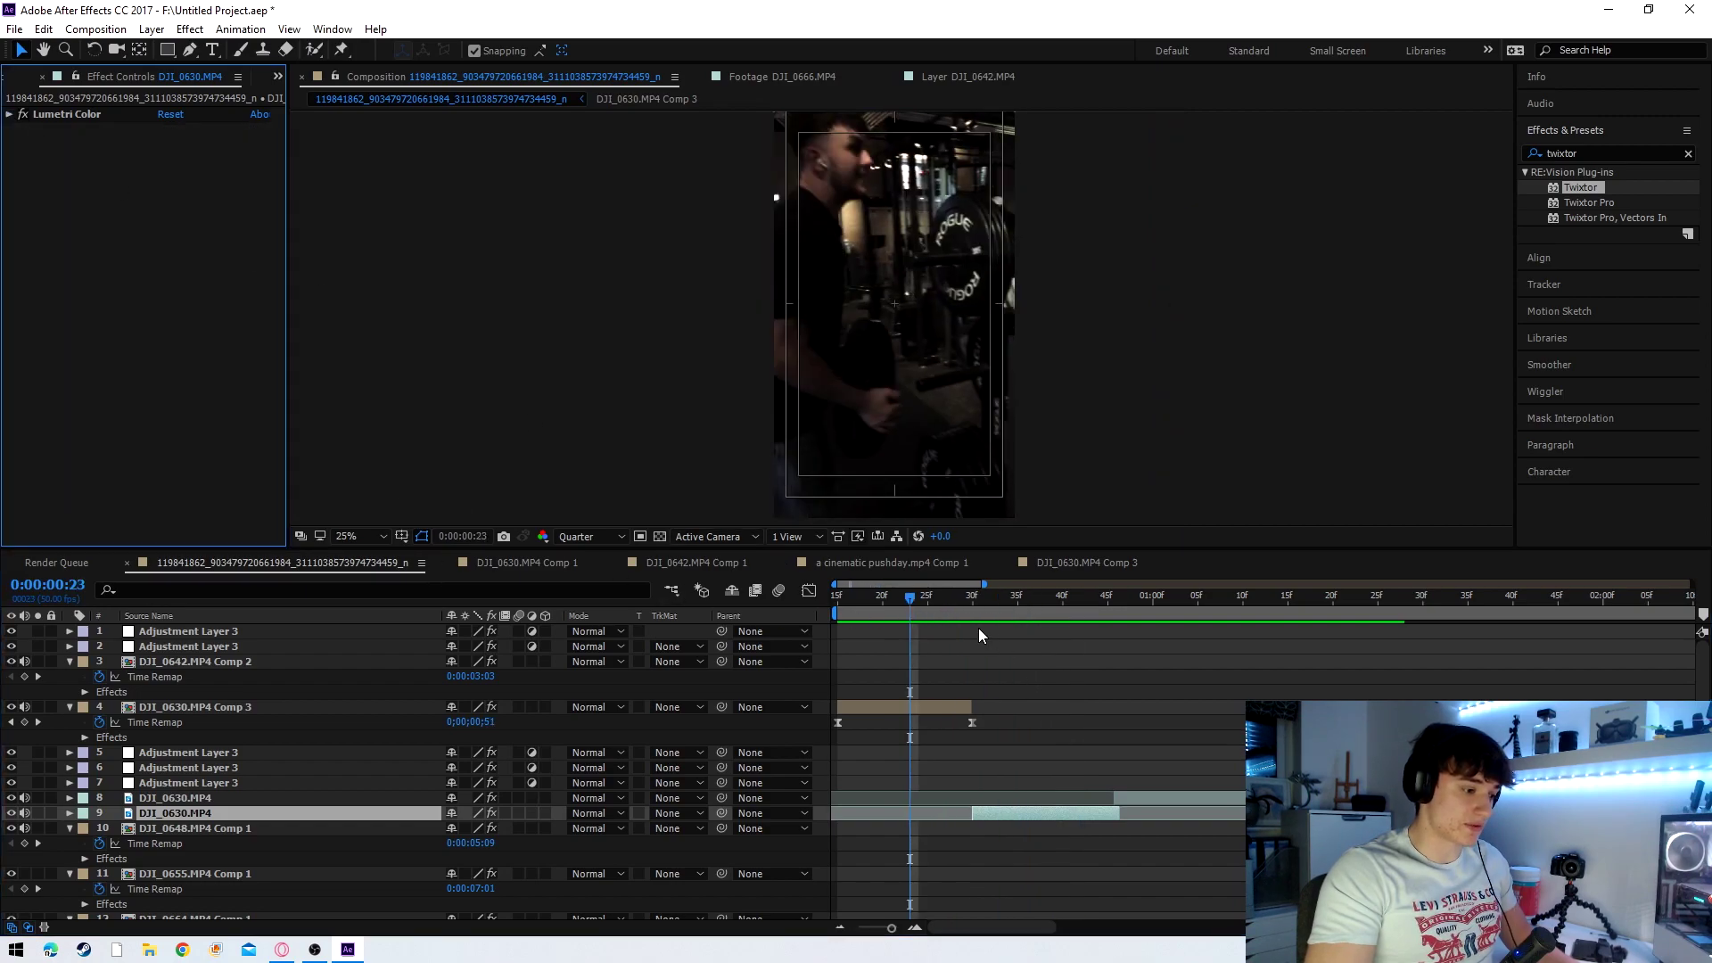
{"action": "key", "text": "space"}
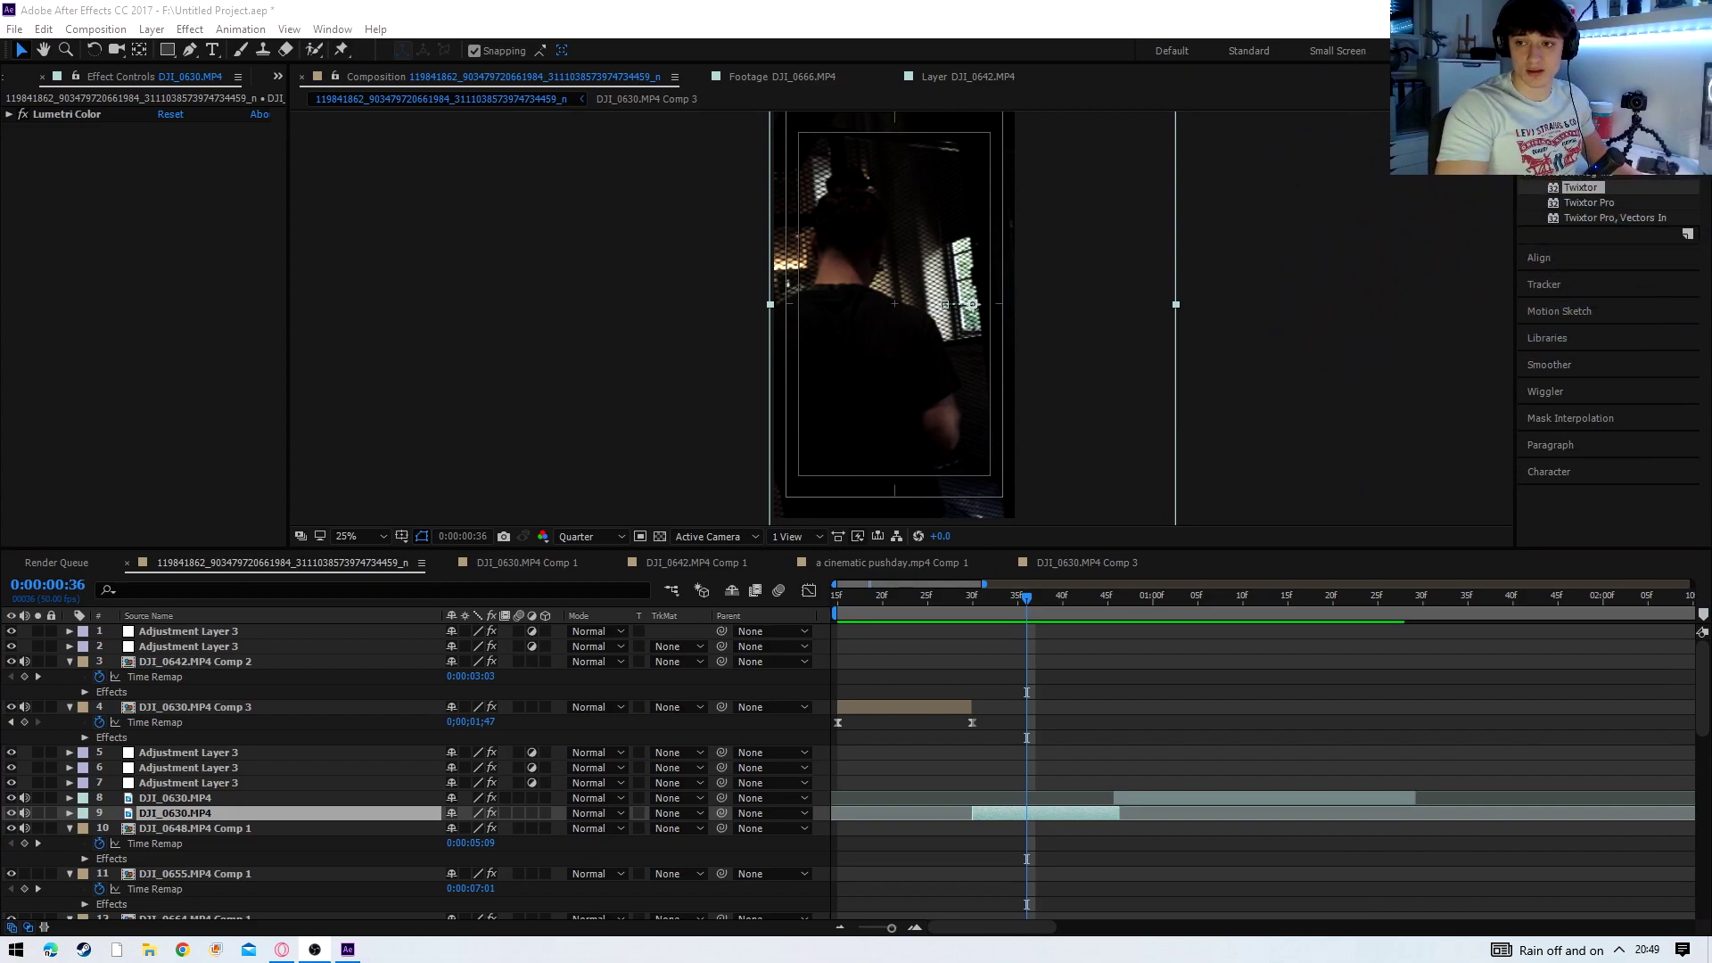
{"action": "left_click", "coordinate": [952, 606]}
{"action": "key", "text": "space"}
{"action": "left_click", "coordinate": [991, 608]}
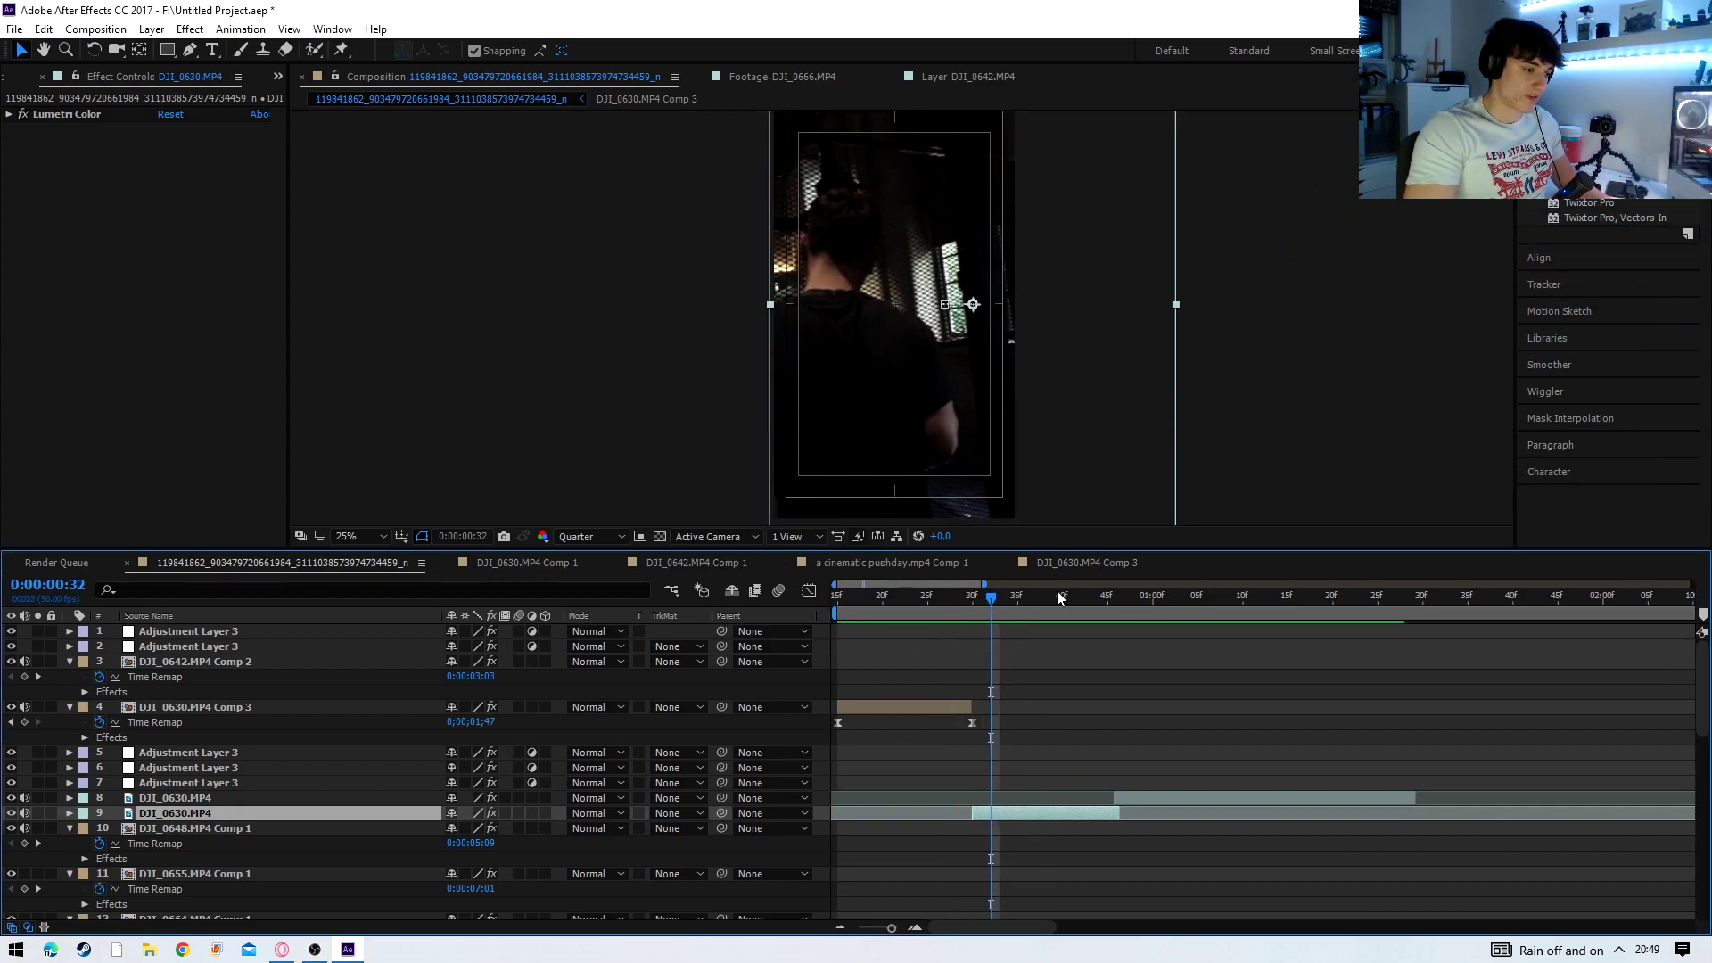
- Check the effects of the DJI_0630.MP4 clip on layer 8 and scrub over its join with the layer 9 clip
{"action": "left_click", "coordinate": [1180, 599]}
{"action": "left_click_drag", "start_coordinate": [1703, 715], "coordinate": [1703, 635]}
{"action": "left_click", "coordinate": [1197, 800]}
{"action": "left_click_drag", "start_coordinate": [1172, 607], "coordinate": [1108, 607]}
{"action": "left_click", "coordinate": [1185, 713]}
{"action": "key", "text": "space"}
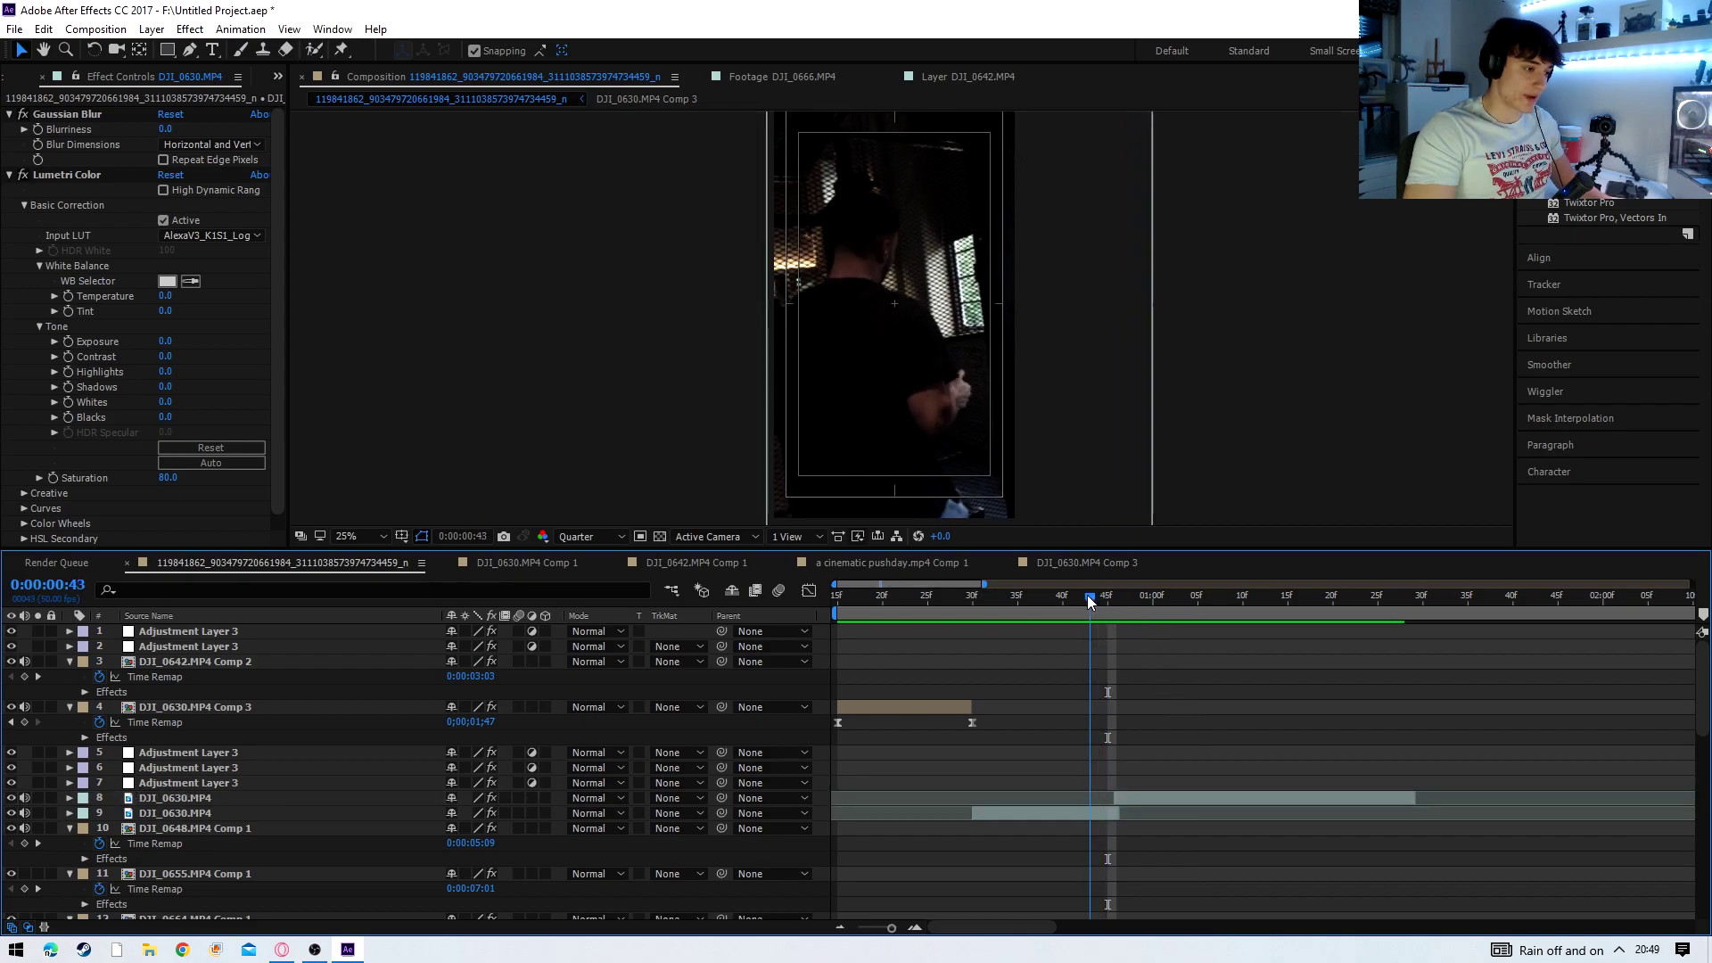
- Scrub through the mask transition on layer 8 to 0:00:01:07, and collapse its Gaussian Blur and Lumetri Color settings
{"action": "left_click", "coordinate": [1195, 798]}
{"action": "left_click_drag", "start_coordinate": [1208, 598], "coordinate": [1344, 630]}
{"action": "left_click_drag", "start_coordinate": [1204, 601], "coordinate": [1348, 845]}
{"action": "left_click", "coordinate": [1212, 611]}
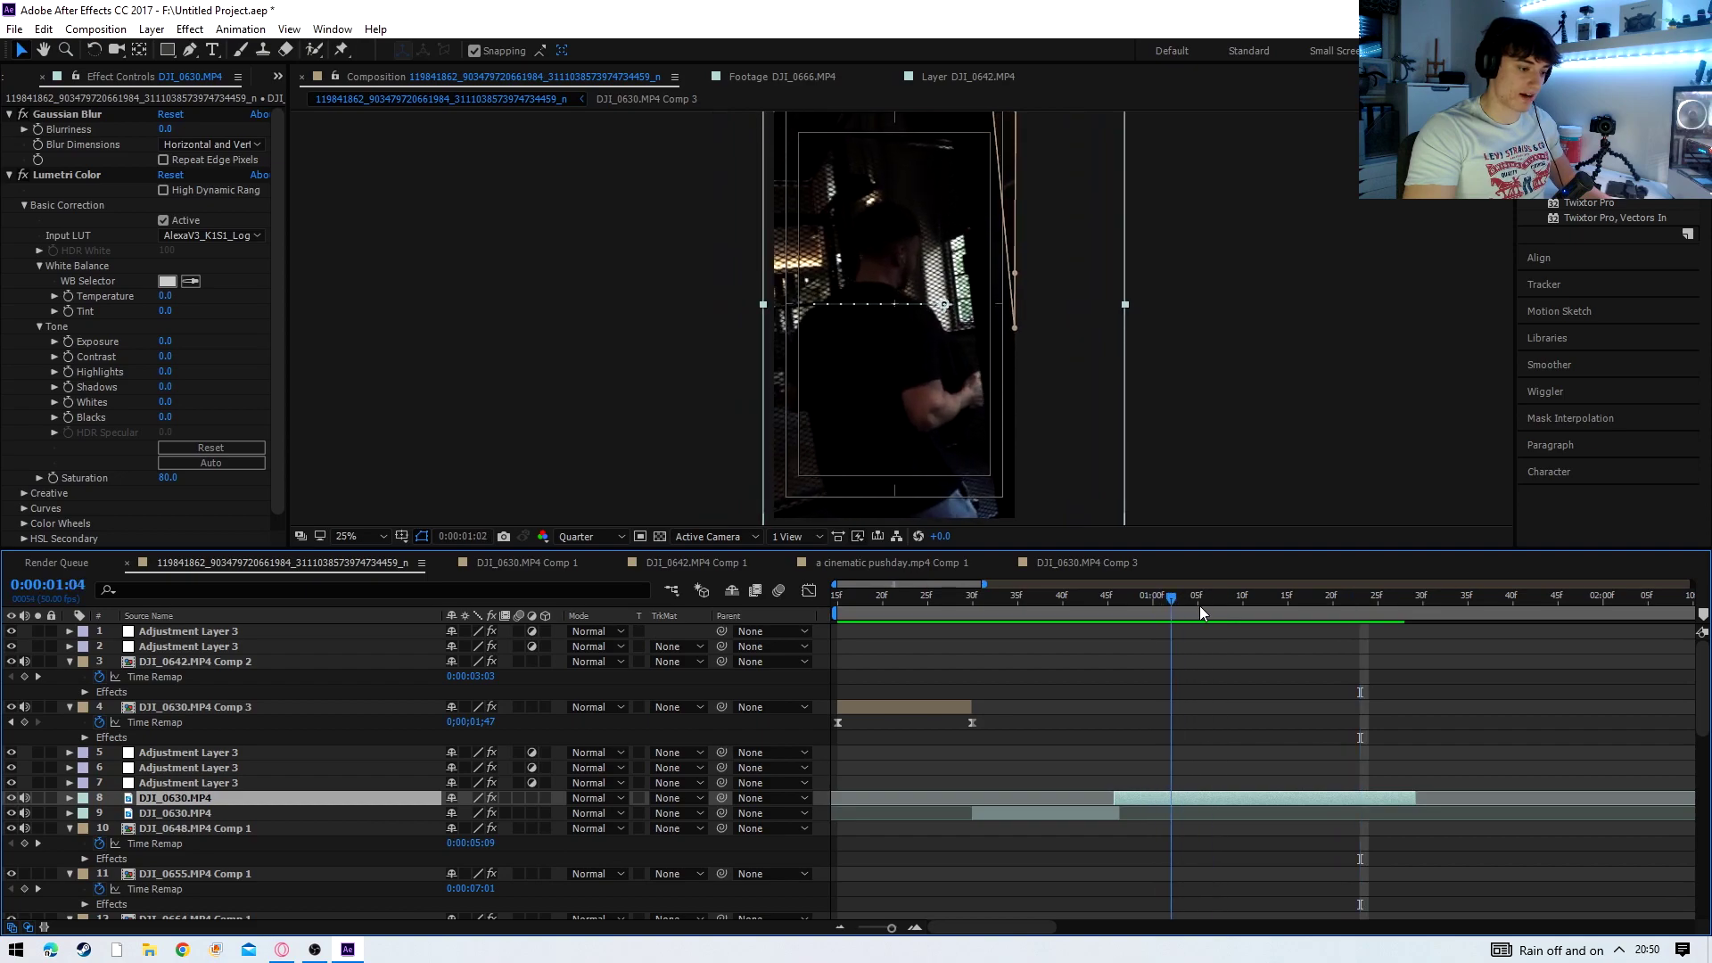
{"action": "left_click", "coordinate": [8, 114]}
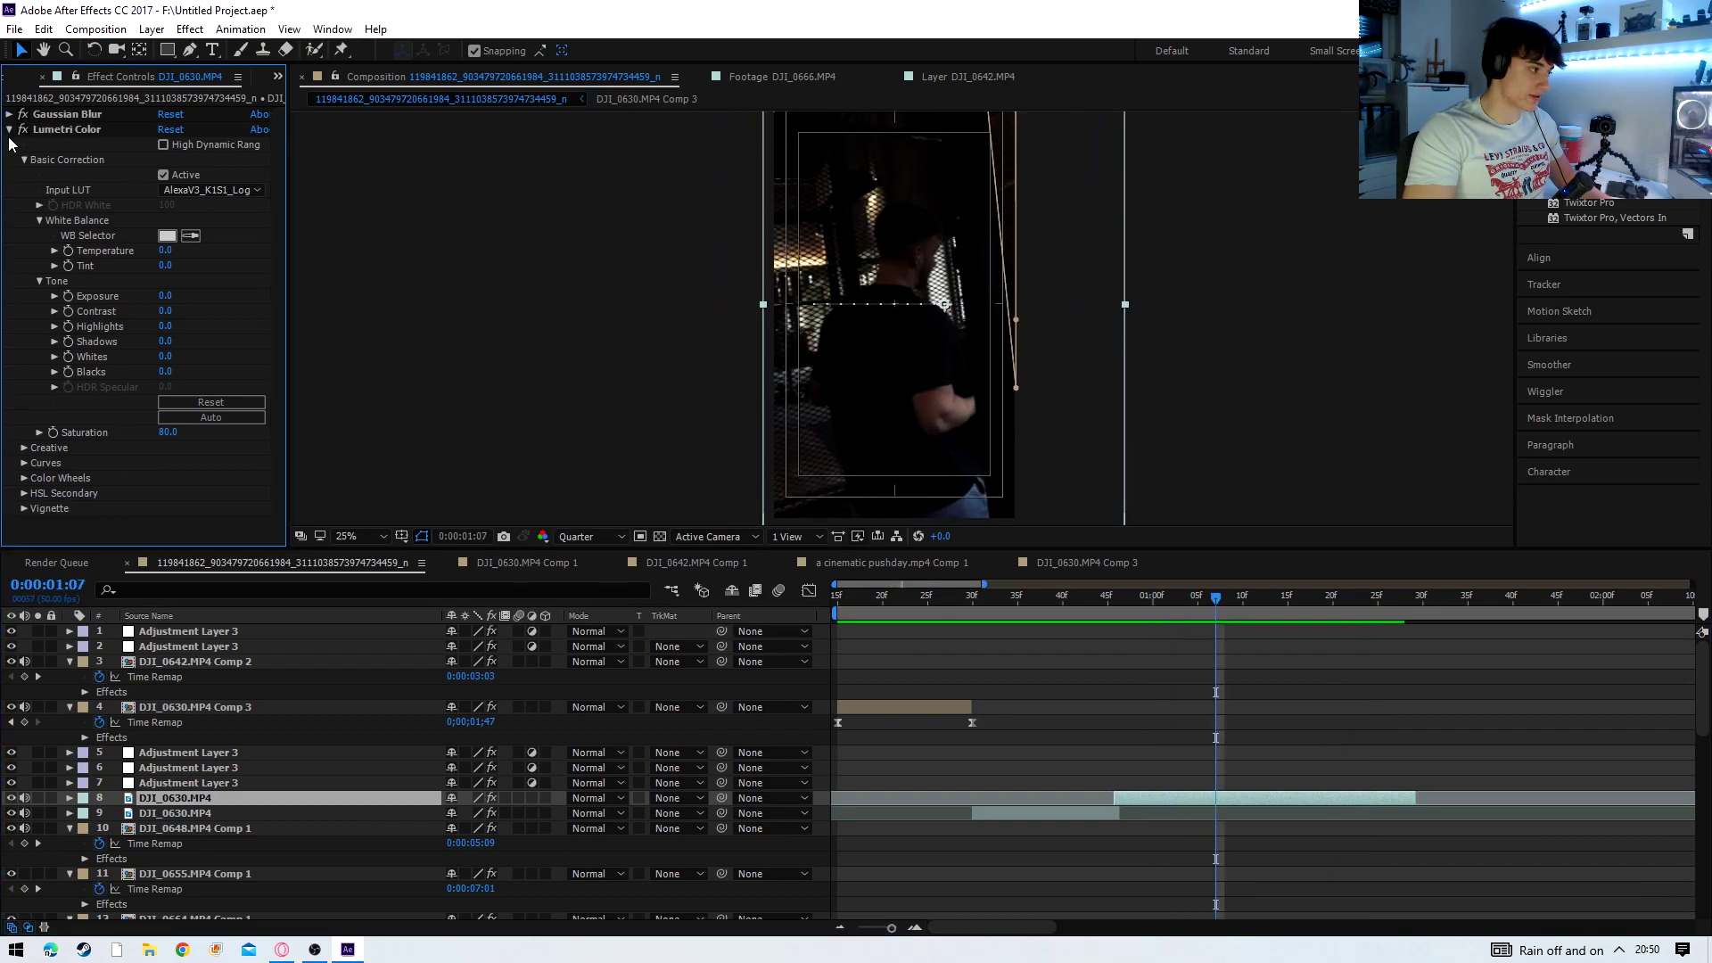
{"action": "left_click", "coordinate": [9, 130]}
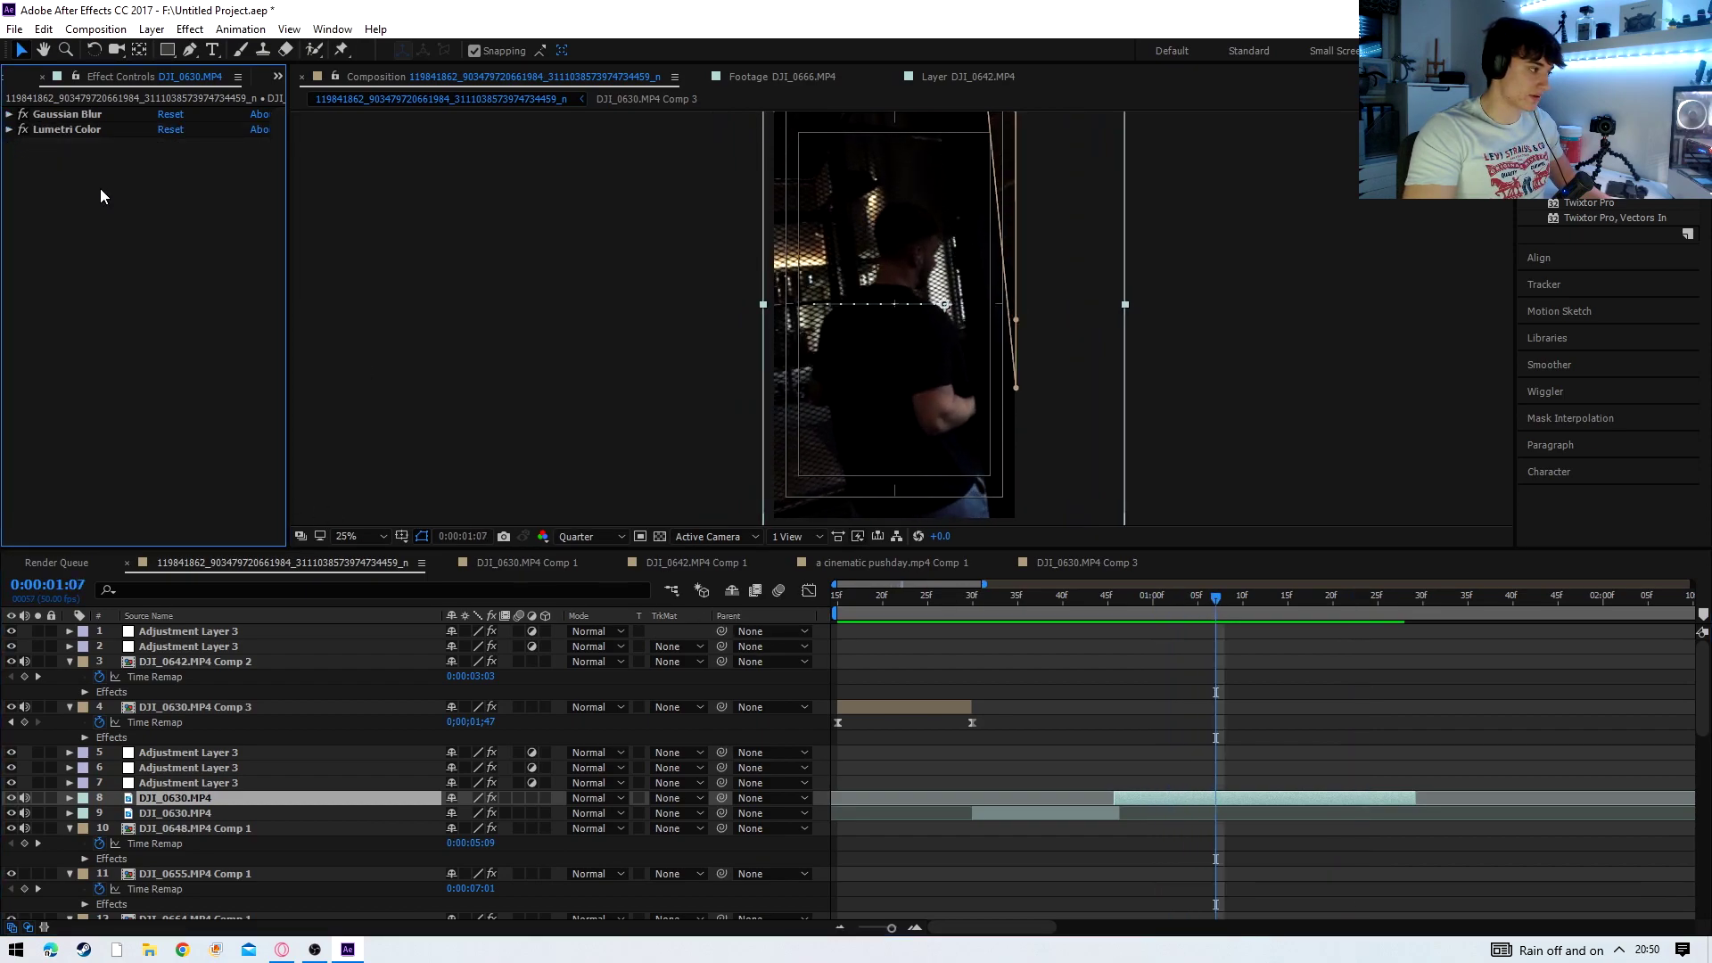
- Expand the masks of the DJI_0630.MP4 clip on layer 8 and delete Mask 1
{"action": "left_click", "coordinate": [70, 798]}
{"action": "left_click", "coordinate": [84, 813]}
{"action": "left_click", "coordinate": [139, 830]}
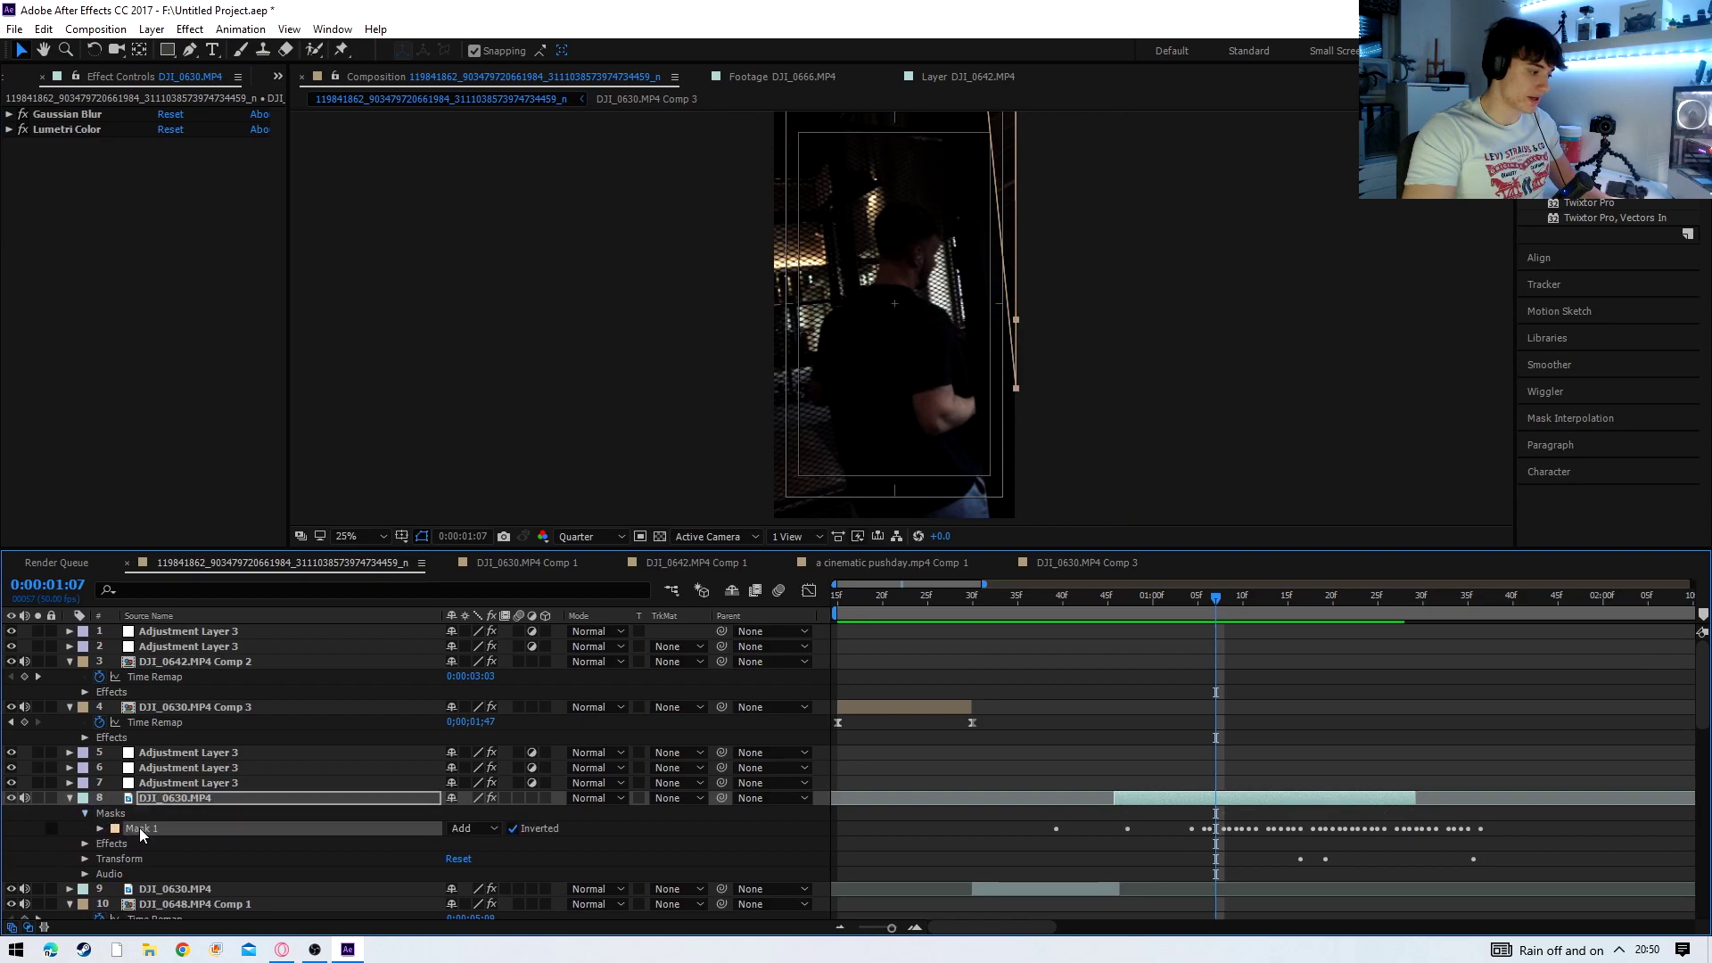
{"action": "key", "text": "Delete"}
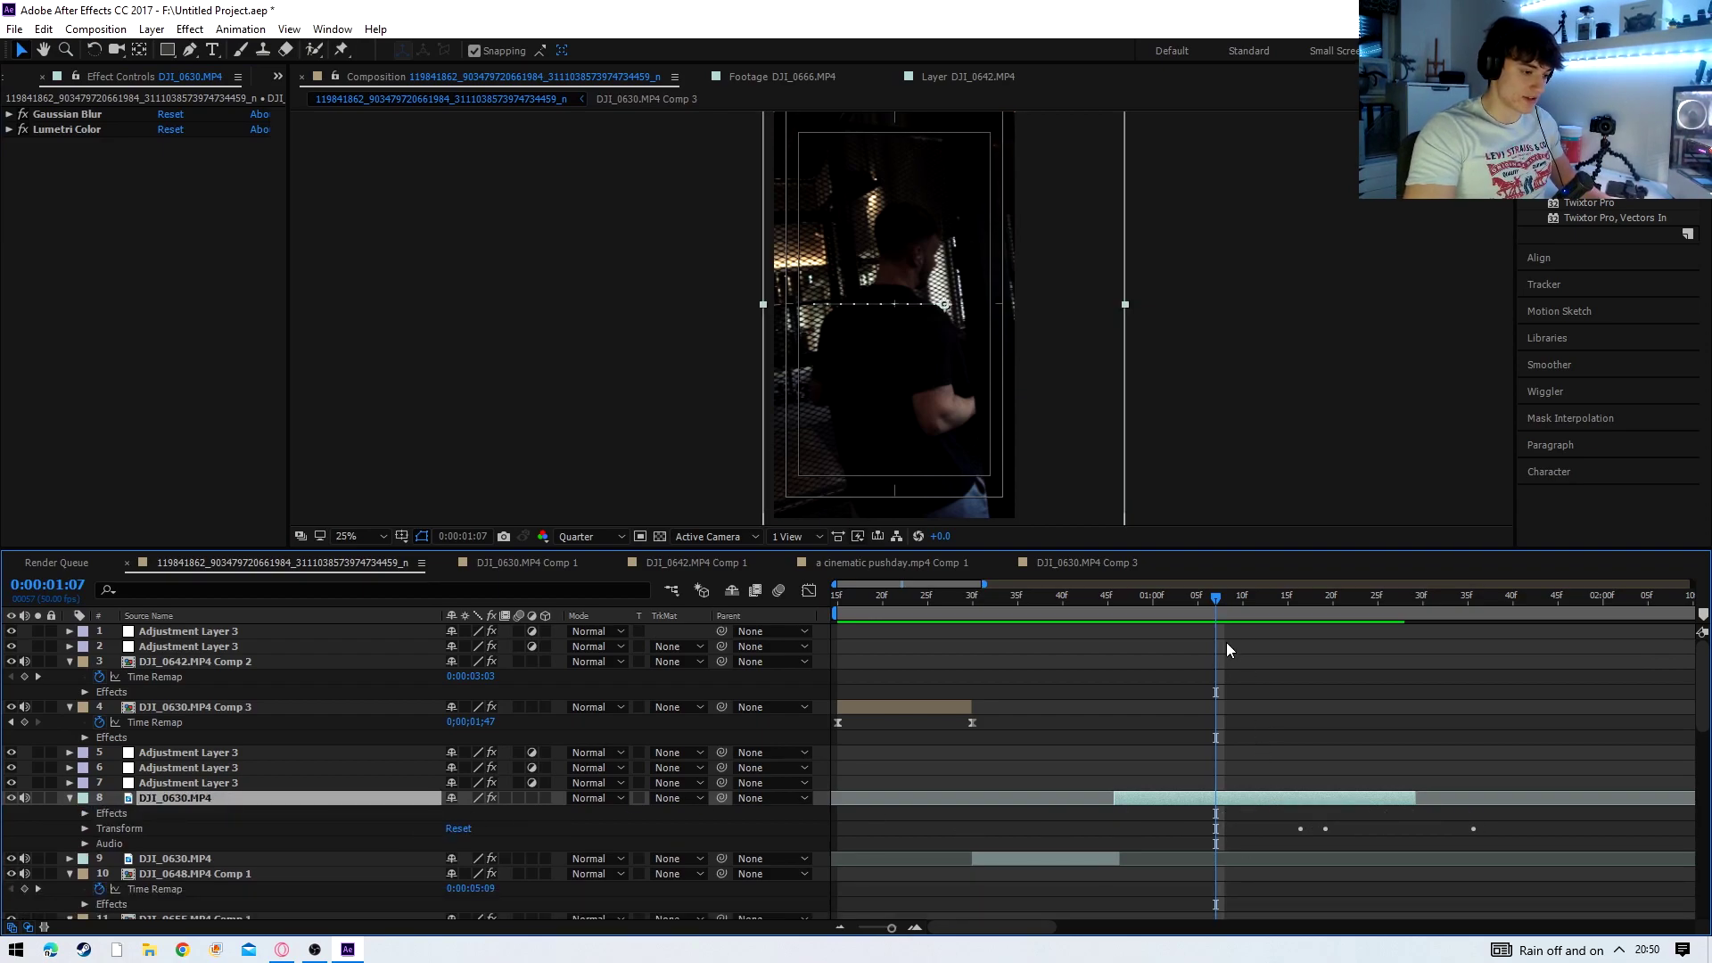
- Preview the layer 8 clip without its mask, and undo the deletion of Mask 1
{"action": "key", "text": "space"}
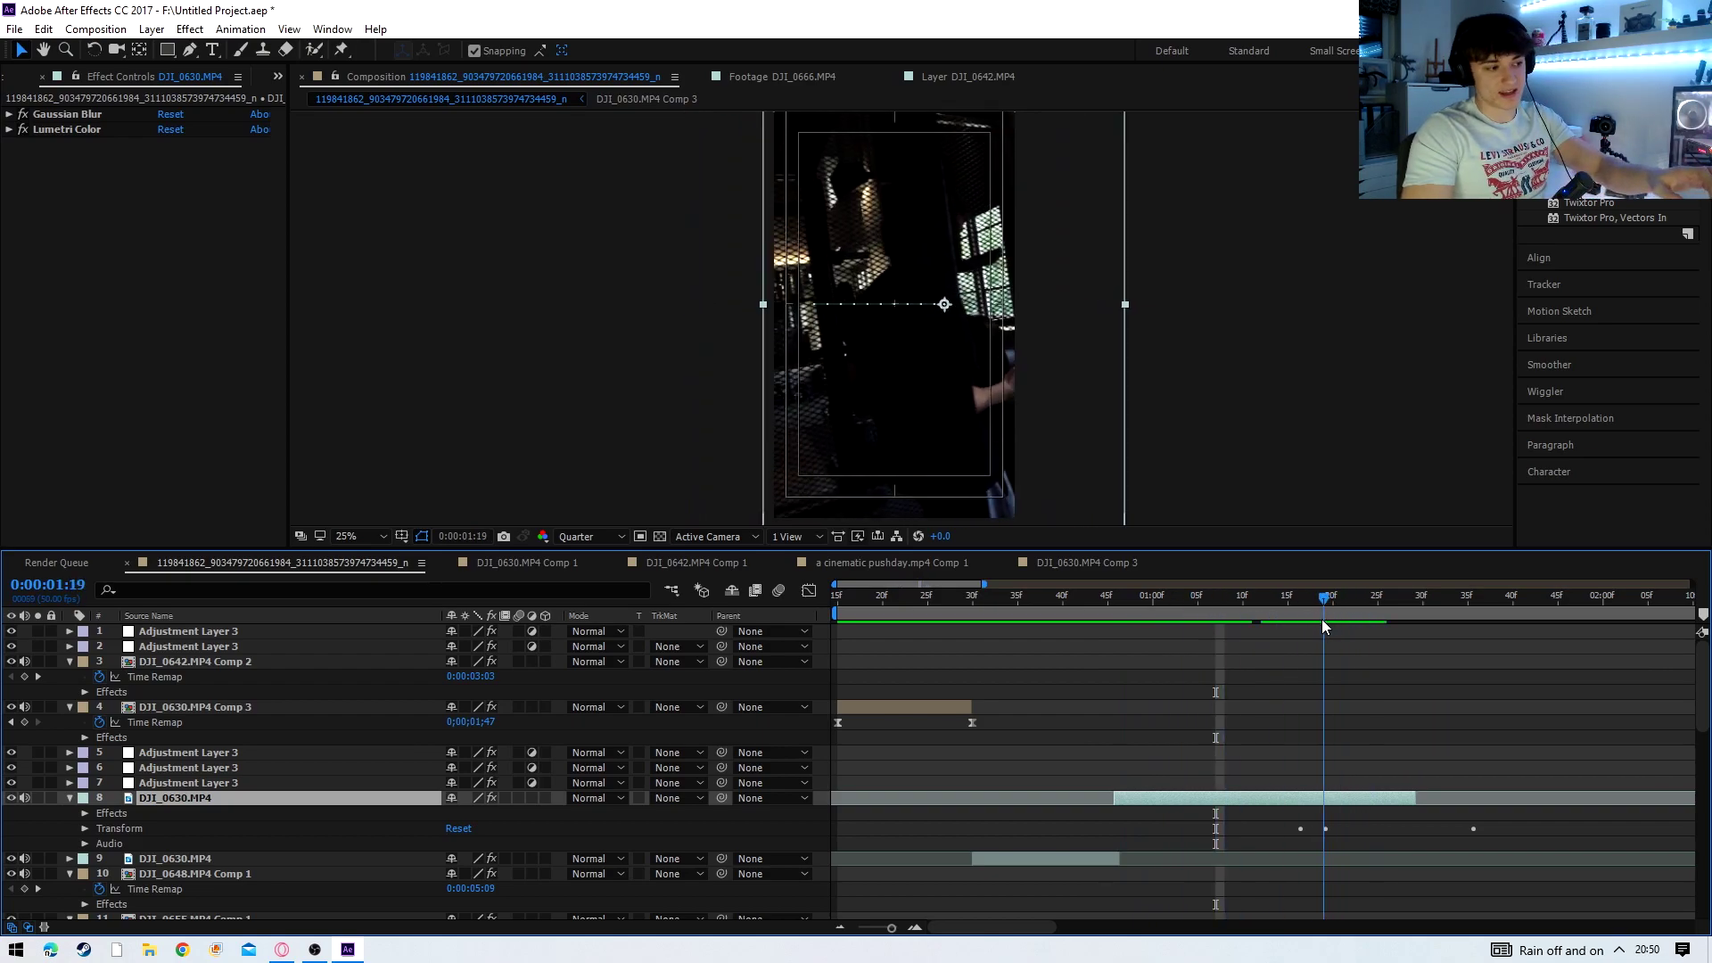
{"action": "key", "text": "space"}
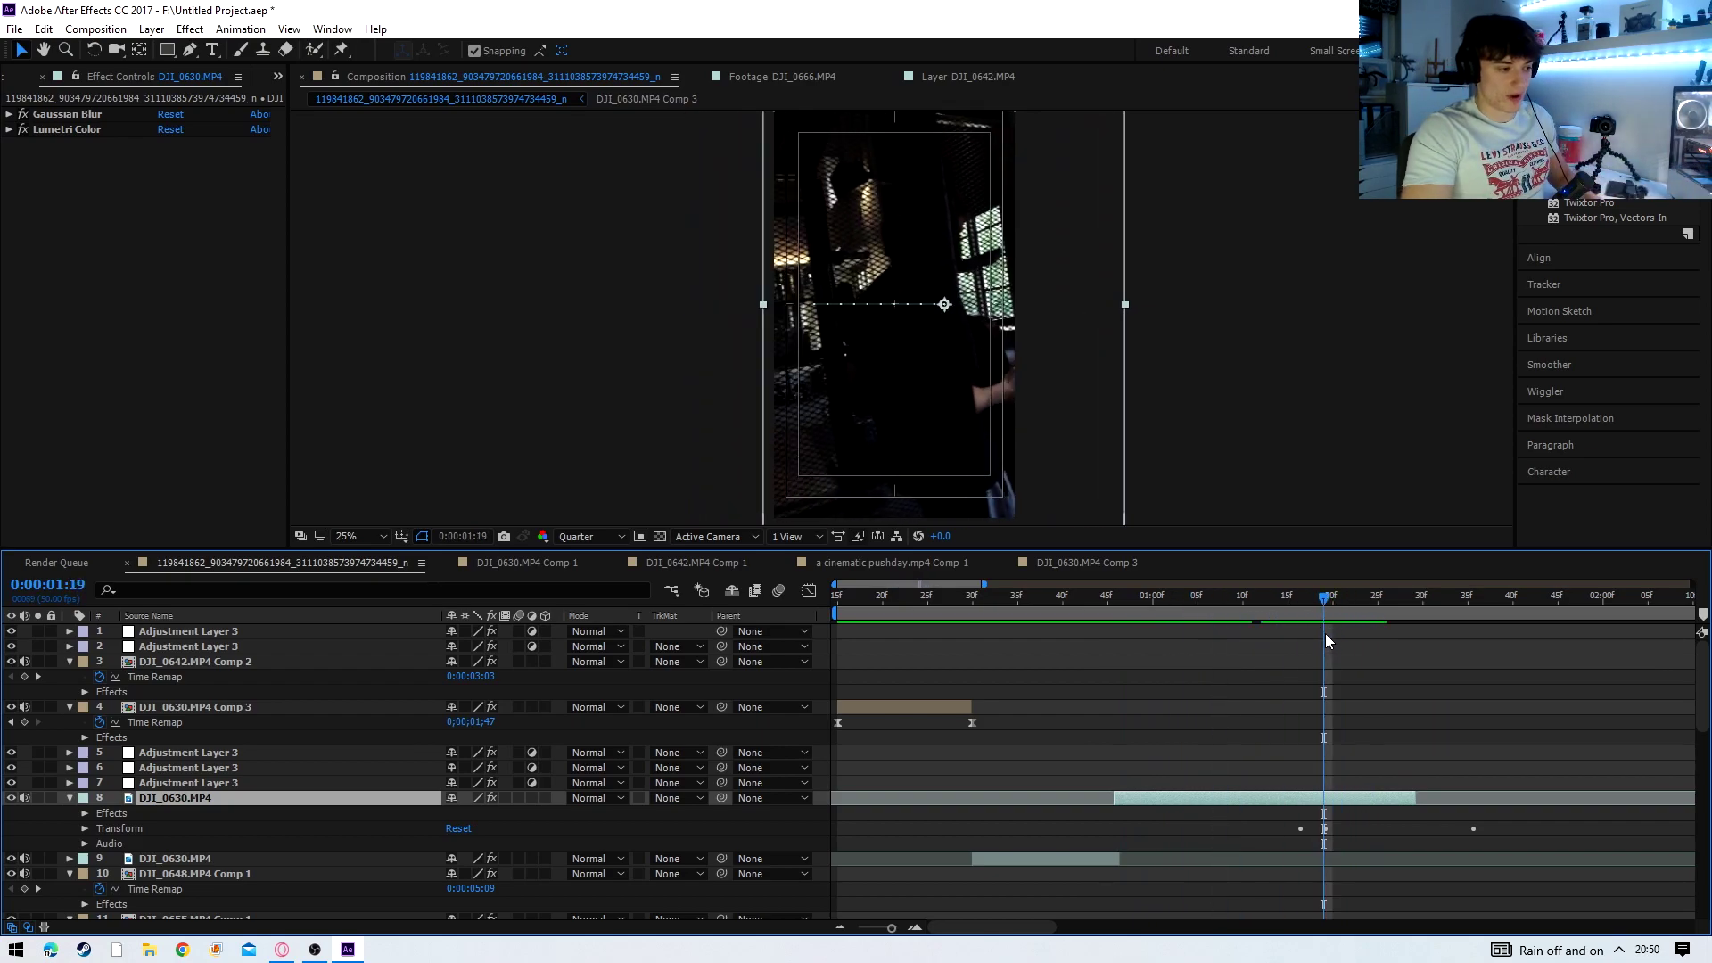
{"action": "key", "text": "ctrl+z"}
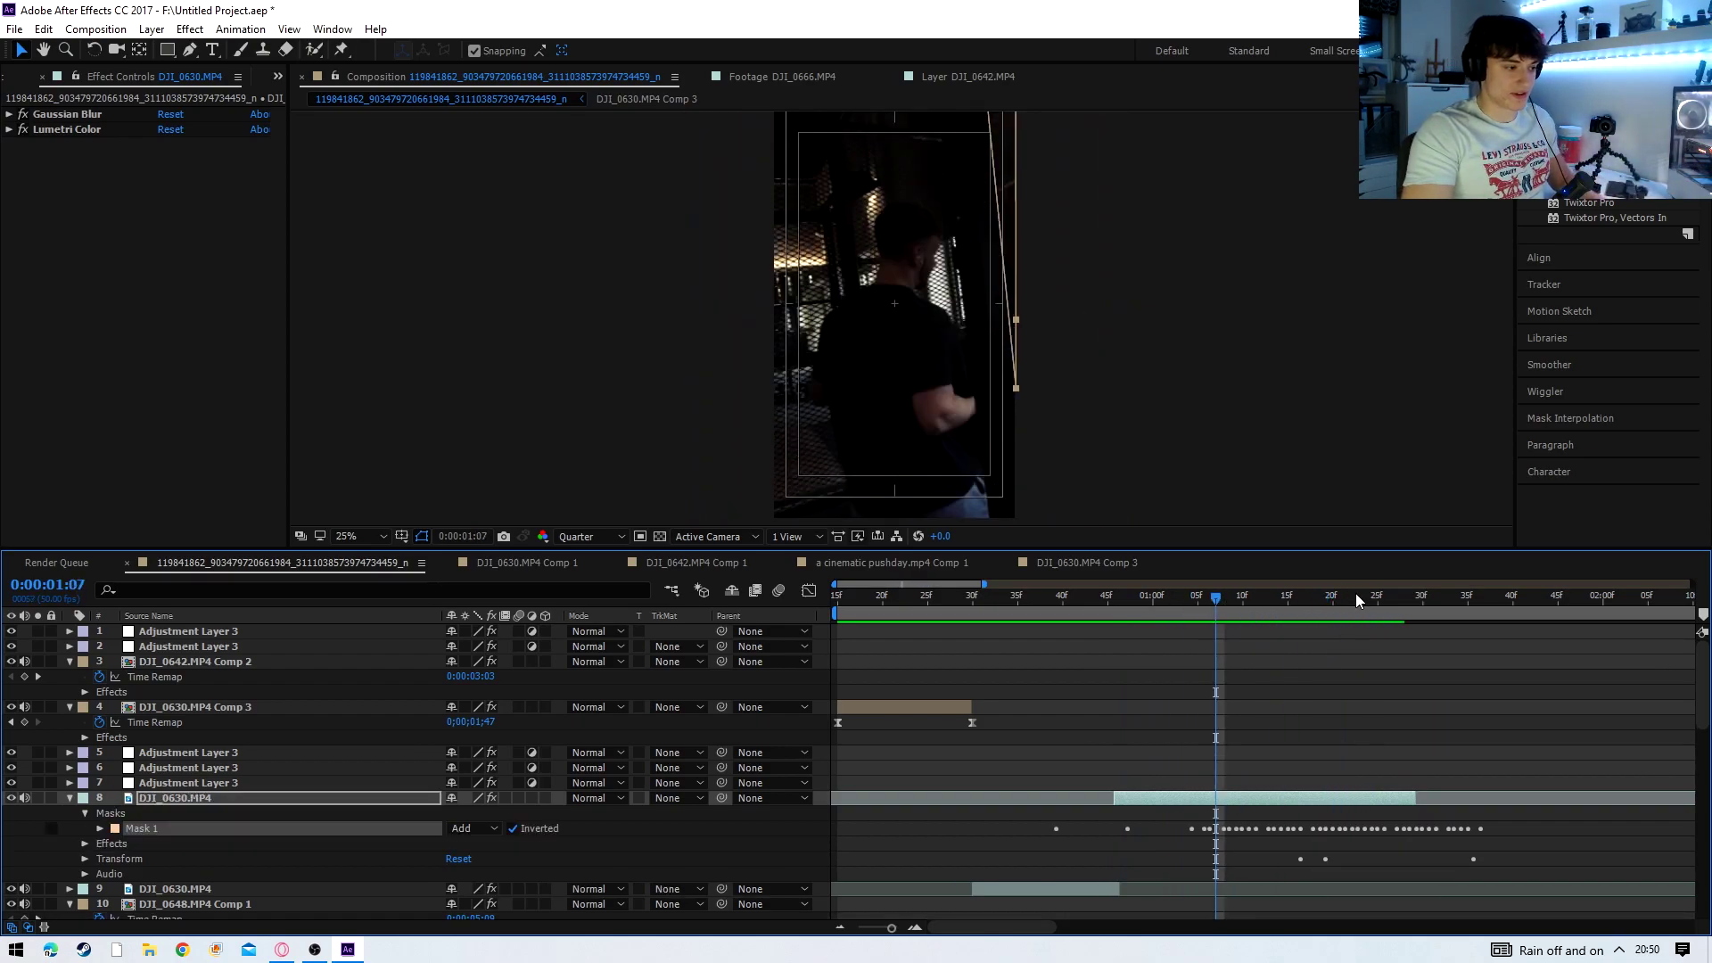
- Scrub through the mask transition and select the DJI_0630.MP4 Comp 1 layer revealed beneath it, layer 23
{"action": "left_click_drag", "start_coordinate": [1223, 602], "coordinate": [1147, 595]}
{"action": "left_click", "coordinate": [1415, 711]}
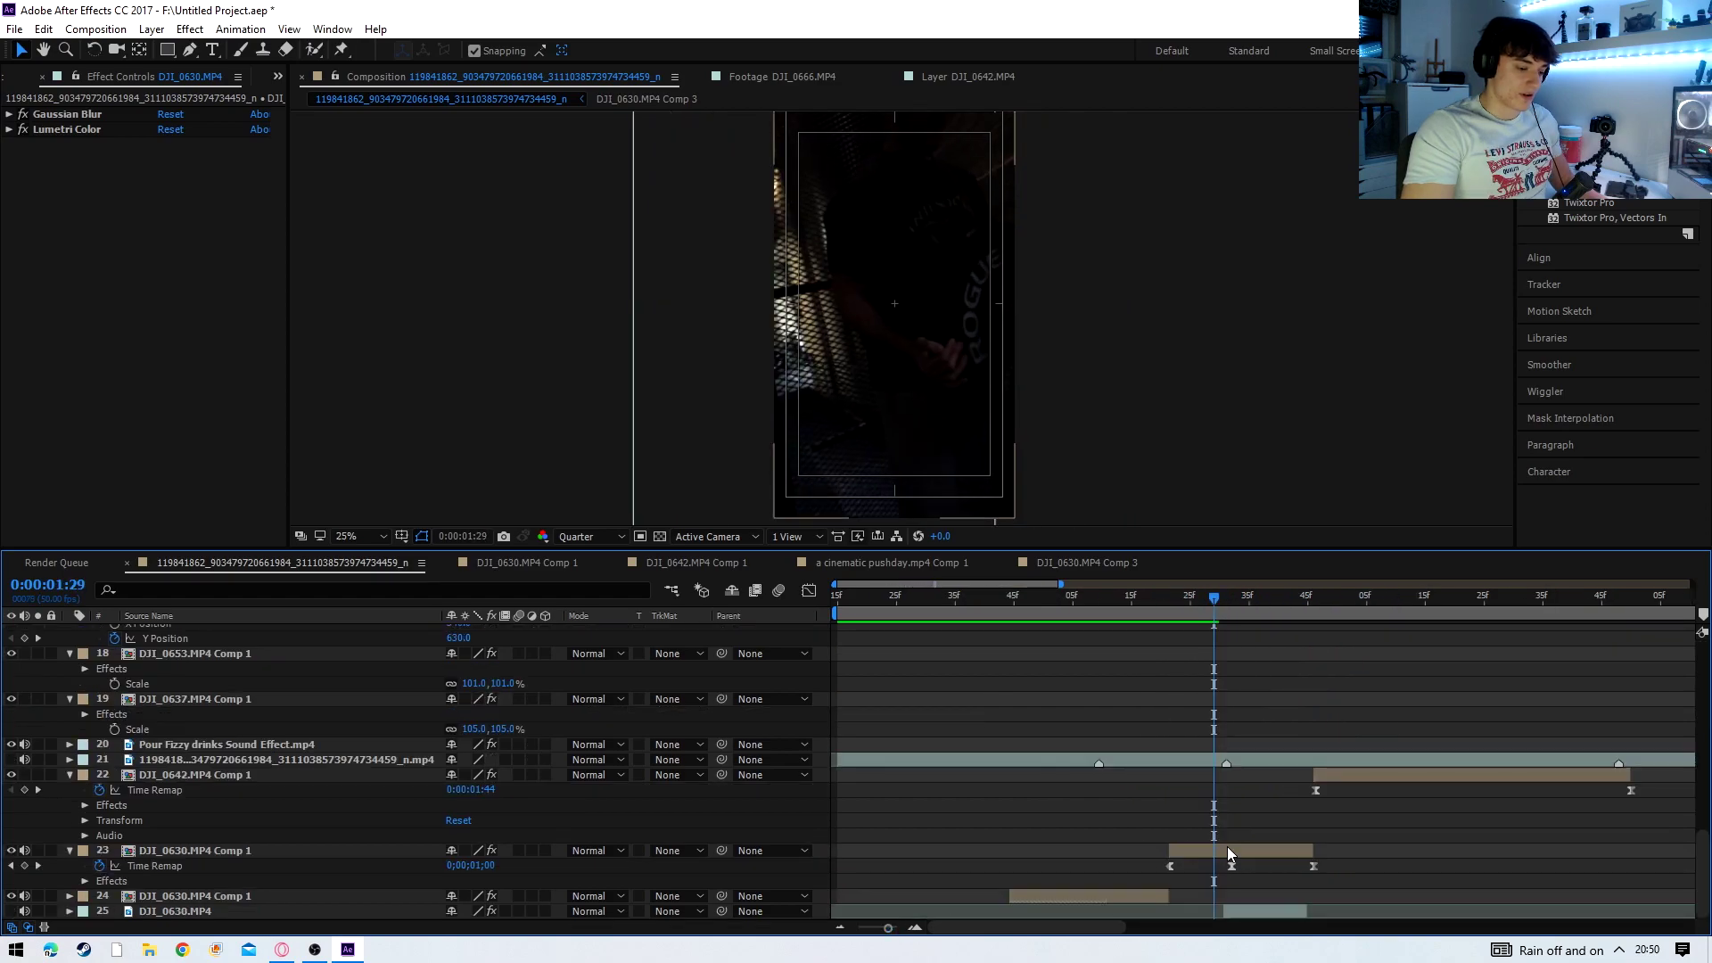
{"action": "left_click", "coordinate": [1227, 849]}
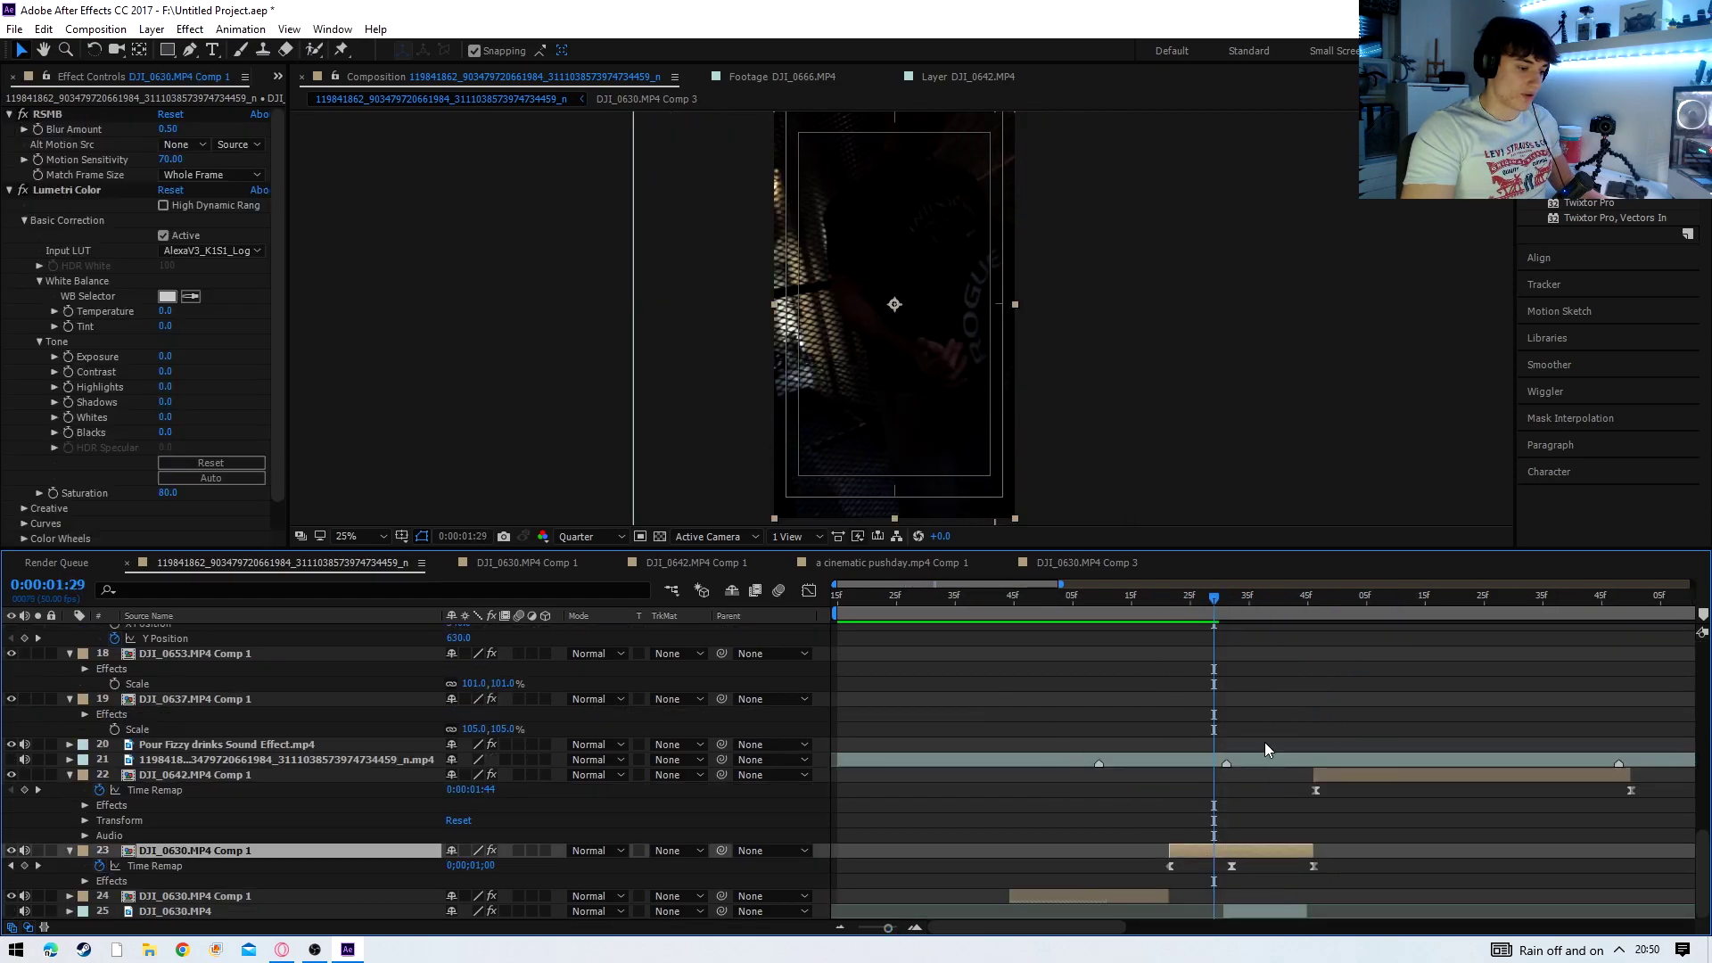
- Save the project and examine the Time Remap curve of the layer 23 clip in the Graph Editor while scrubbing back to 0:00:01:18
{"action": "left_click_drag", "start_coordinate": [1207, 599], "coordinate": [1189, 599]}
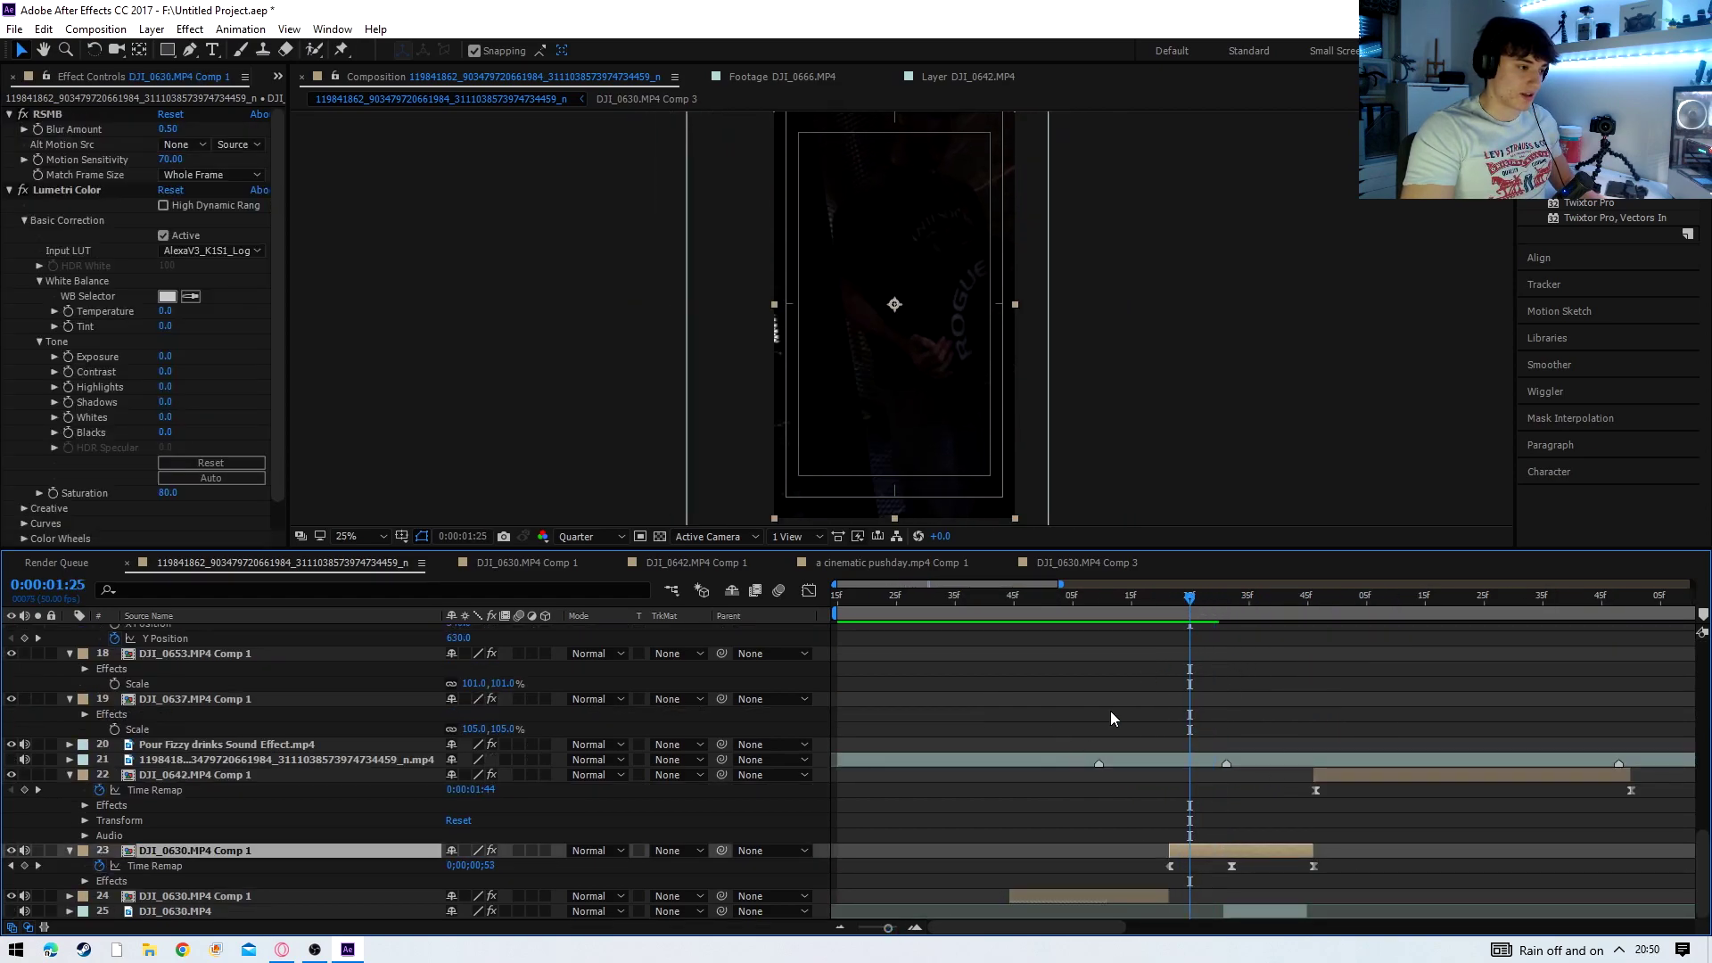
{"action": "key", "text": "ctrl+s"}
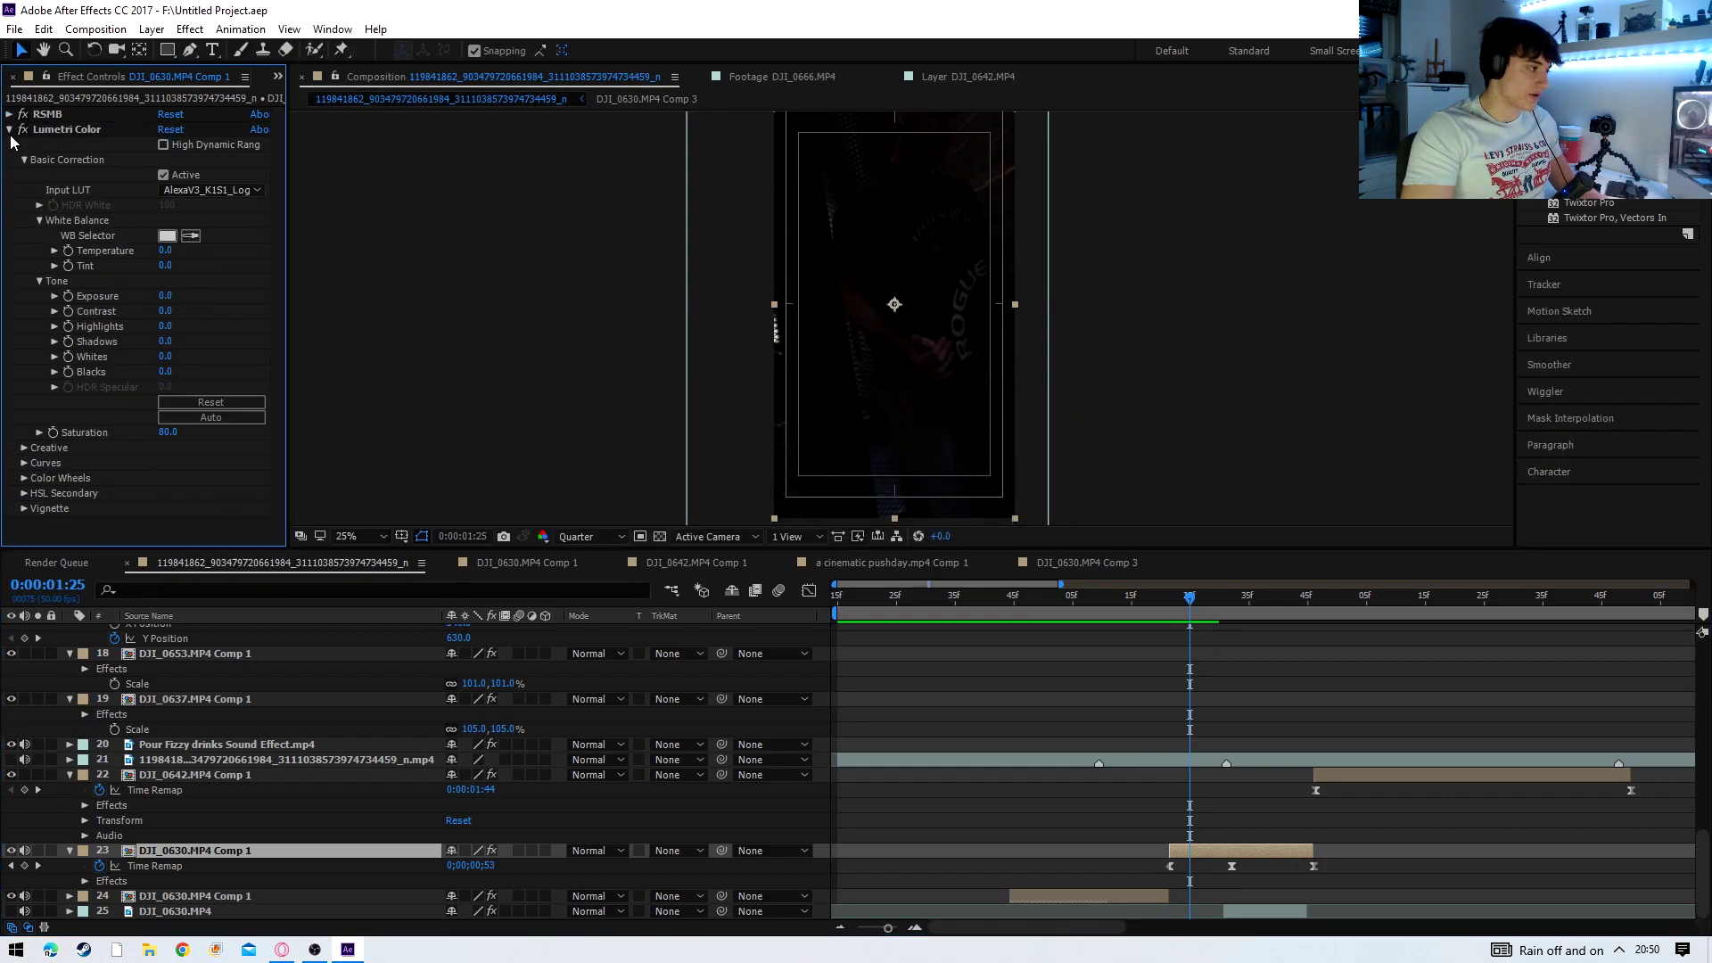
{"action": "left_click_drag", "start_coordinate": [1302, 882], "coordinate": [1160, 858]}
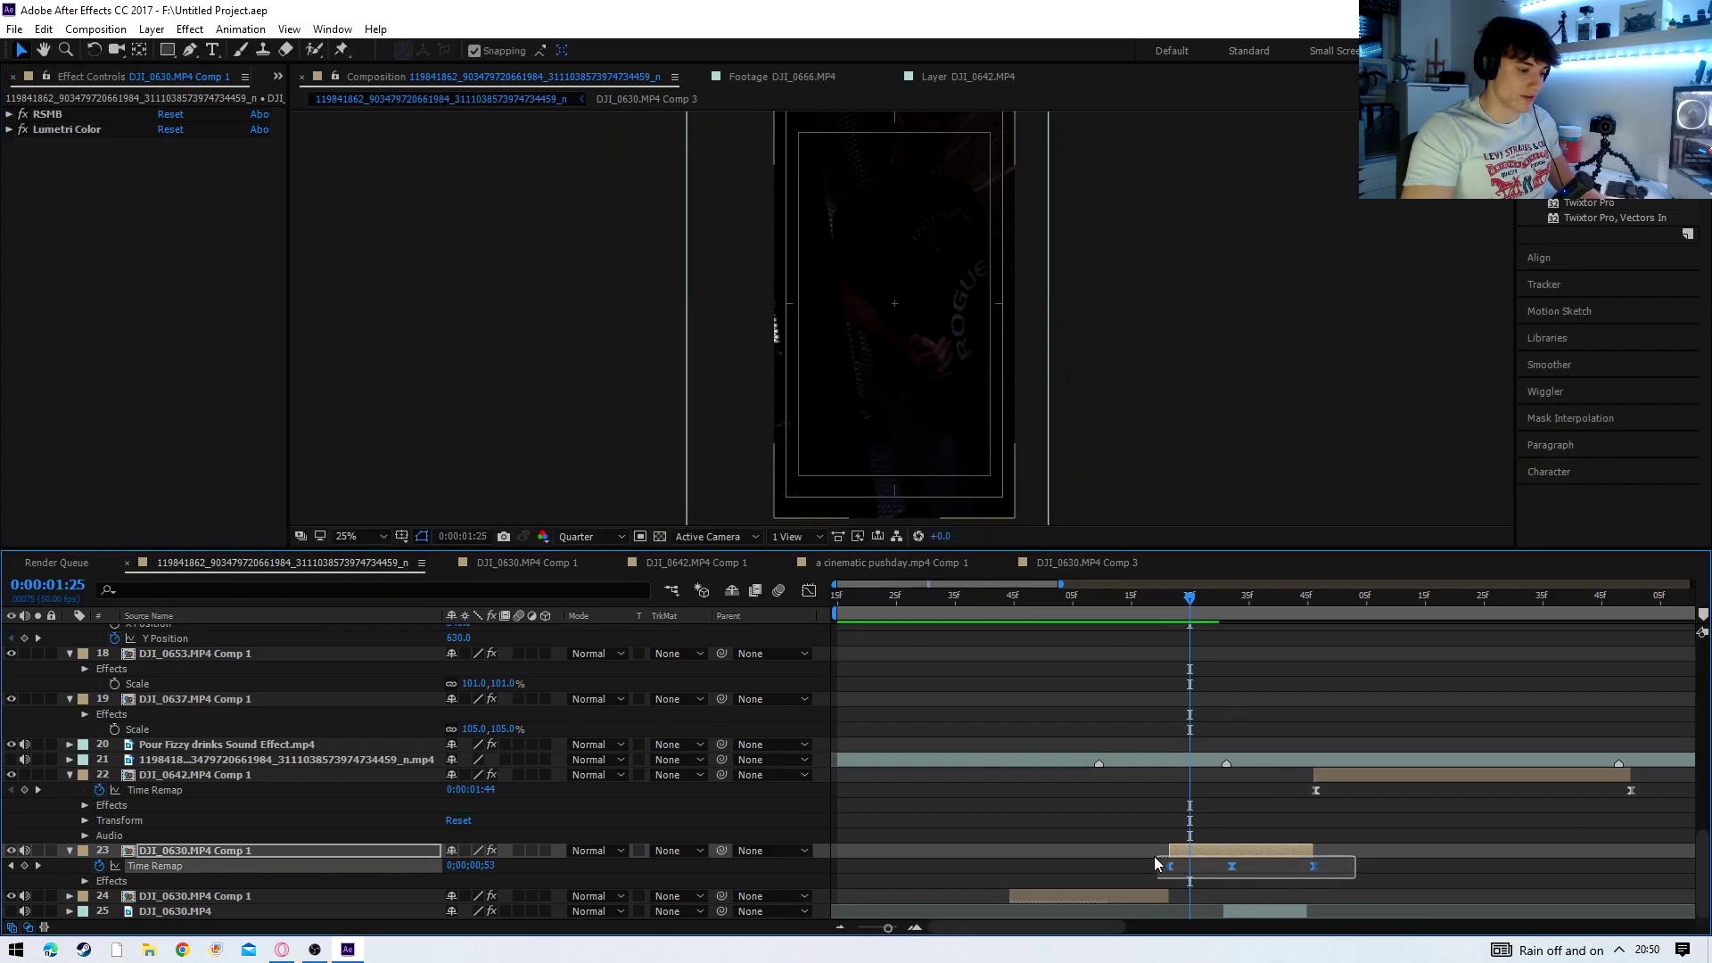
{"action": "key", "text": "shift+F3"}
{"action": "left_click_drag", "start_coordinate": [1186, 597], "coordinate": [1149, 598]}
{"action": "left_click", "coordinate": [808, 591]}
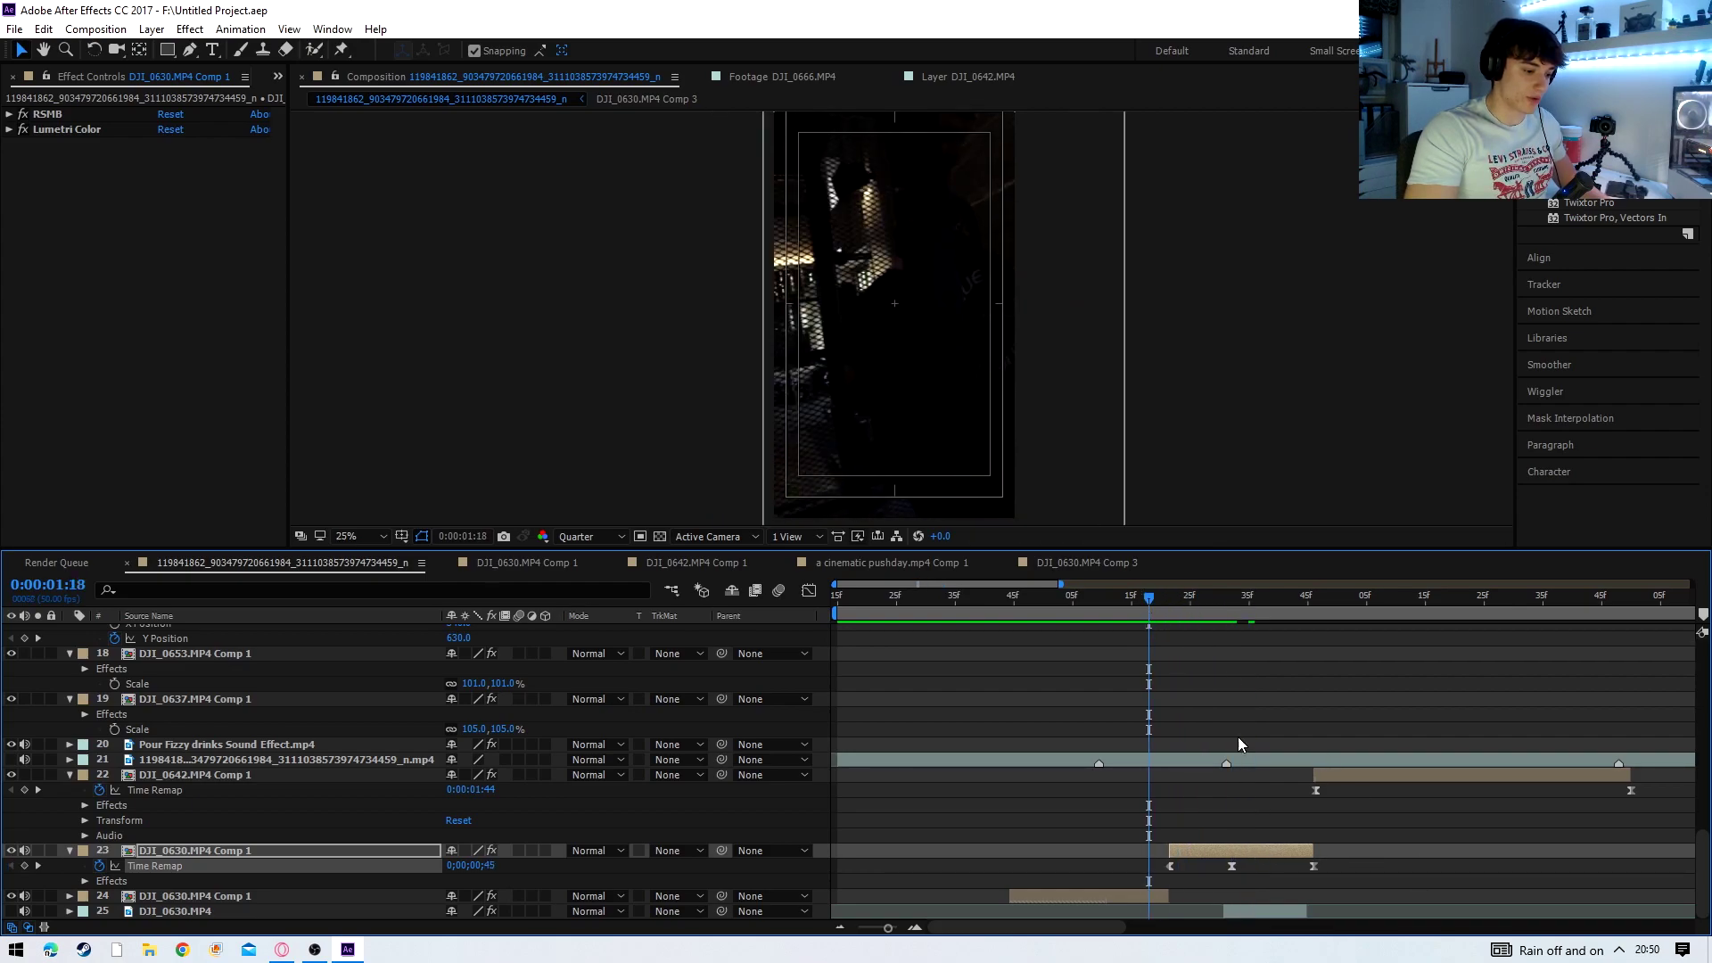
- Open the layer 23 precomp, collapse Twixtor, and reveal and scrub through the Position and Scale keyframes of DJI_0630.MP4
{"action": "double_click", "coordinate": [1255, 852]}
{"action": "left_click", "coordinate": [876, 629]}
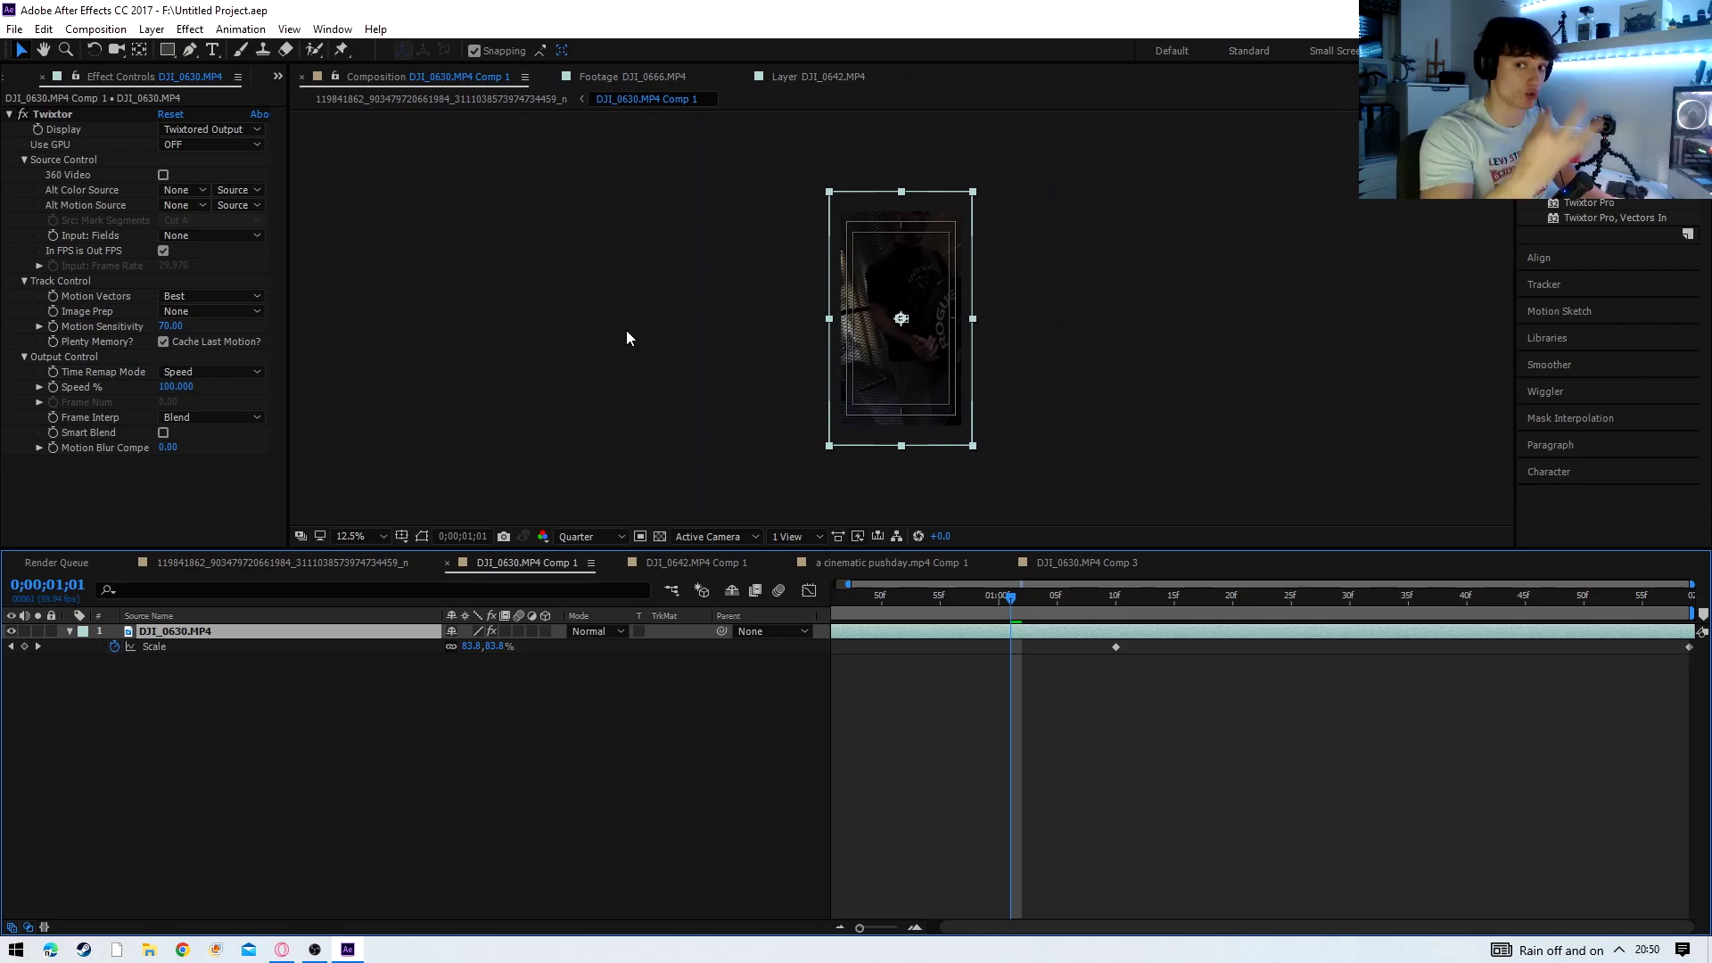
{"action": "left_click", "coordinate": [10, 115]}
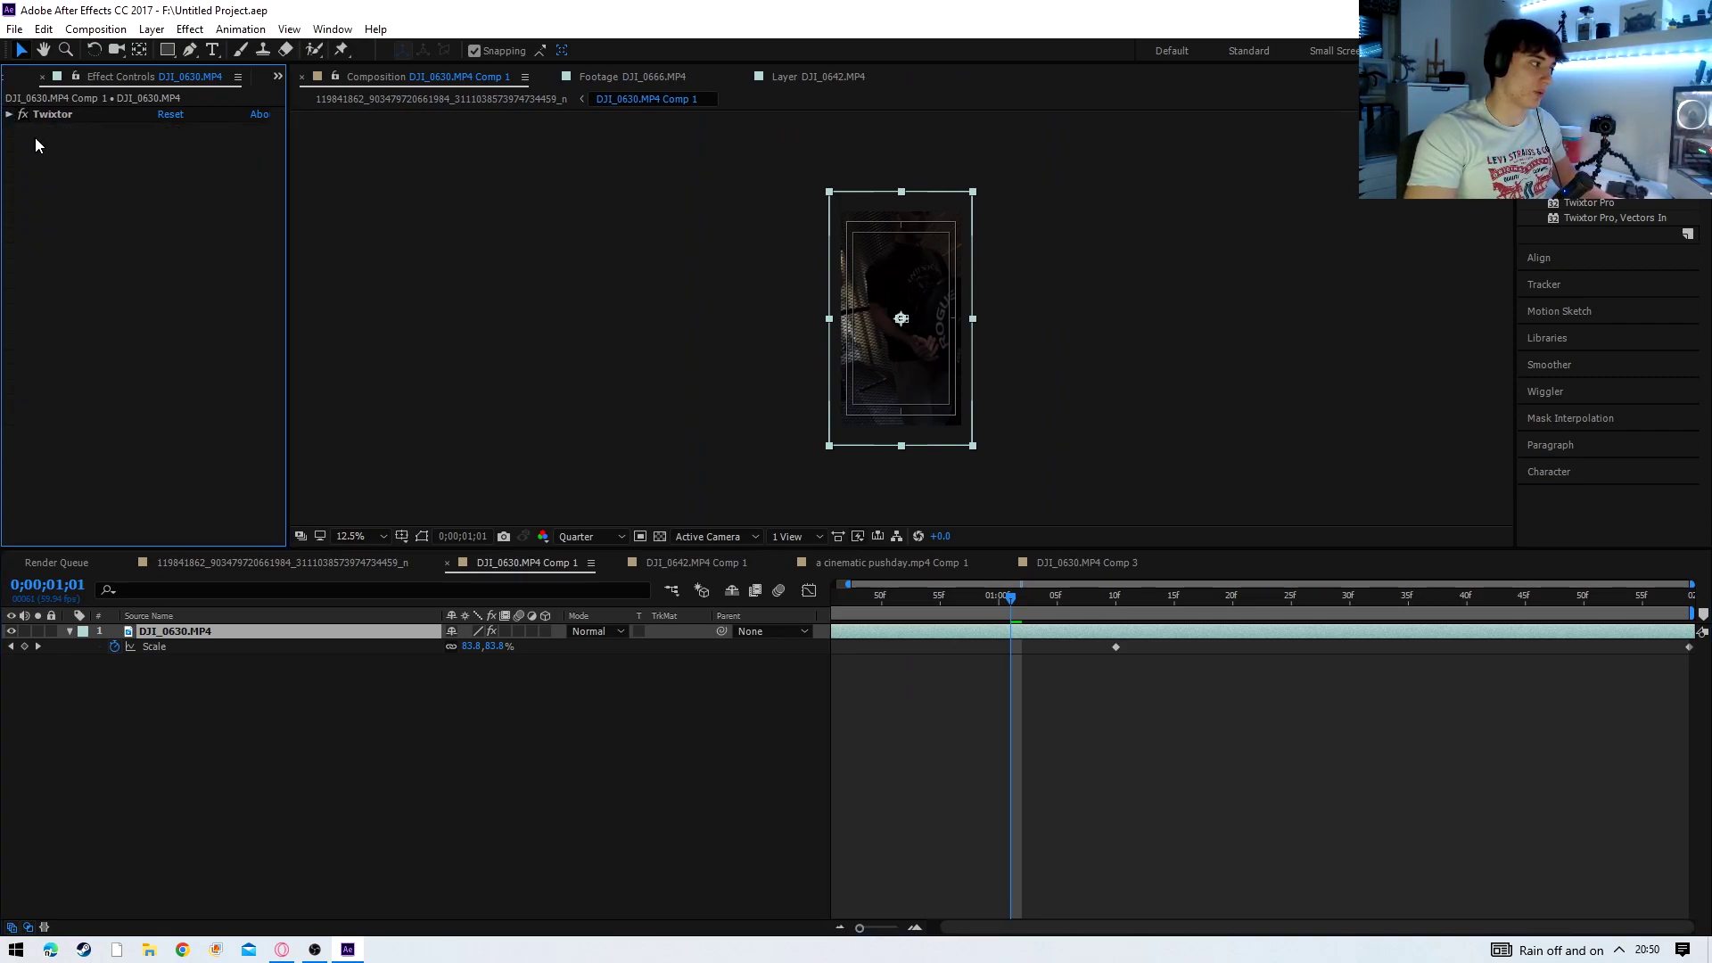
{"action": "left_click", "coordinate": [924, 736]}
{"action": "left_click", "coordinate": [927, 631]}
{"action": "key", "text": "shift+p"}
{"action": "left_click_drag", "start_coordinate": [989, 600], "coordinate": [1125, 633]}
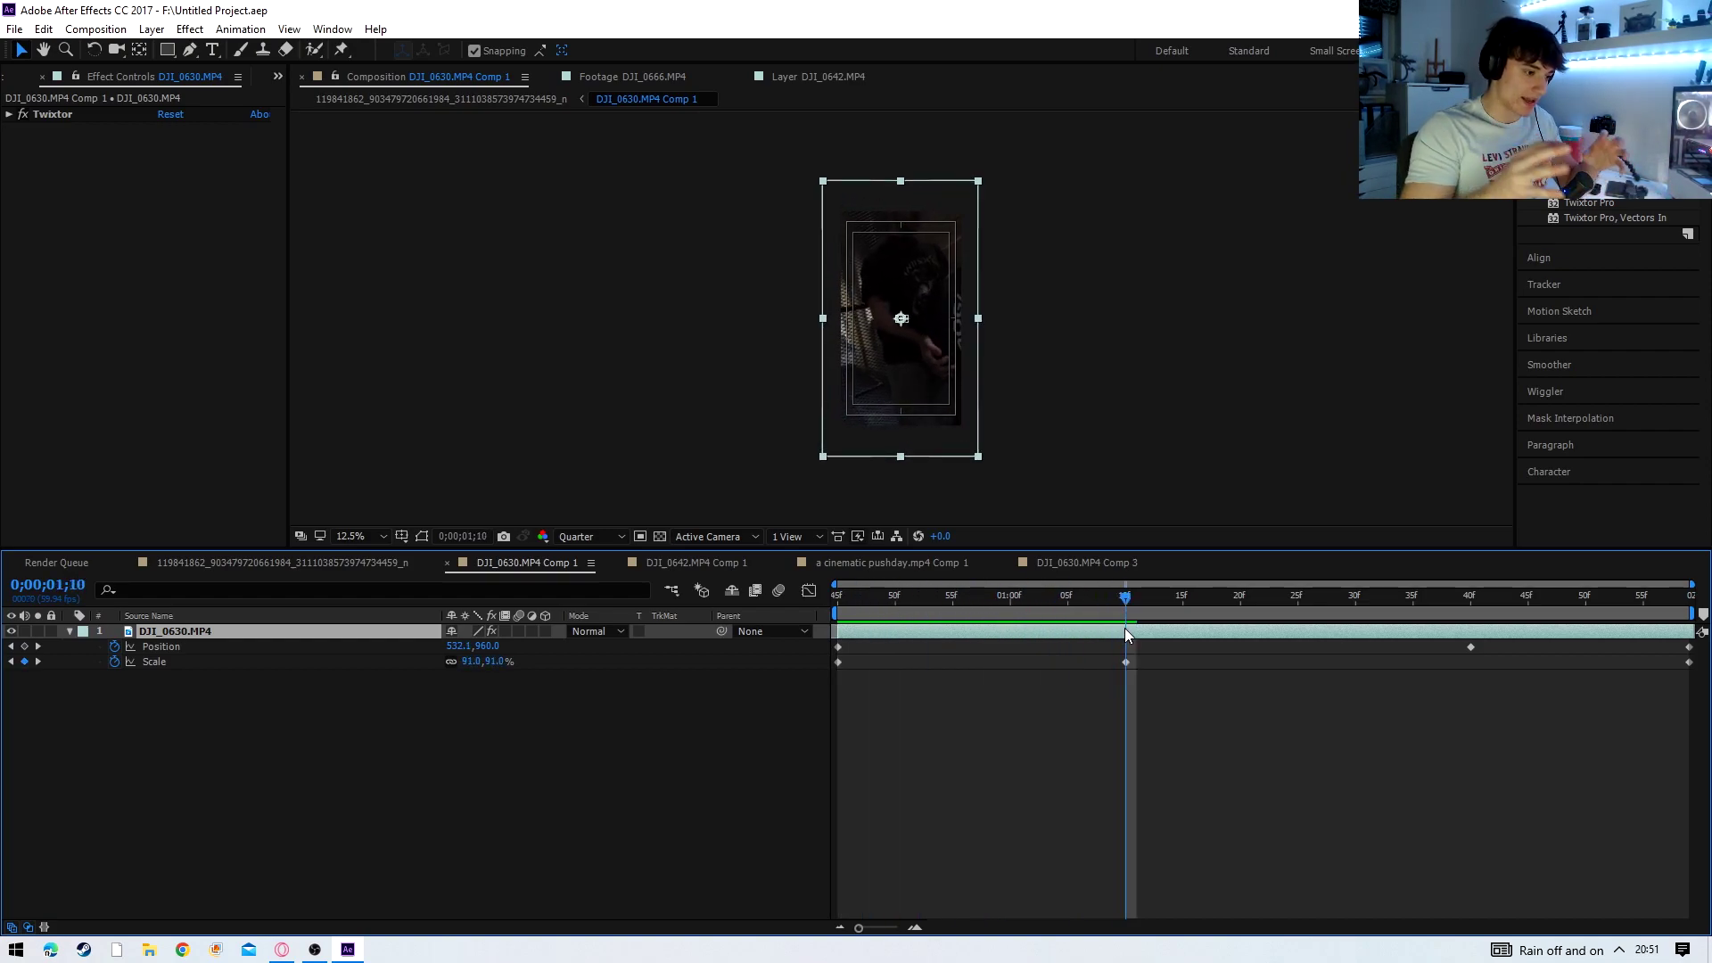
{"action": "left_click_drag", "start_coordinate": [918, 603], "coordinate": [1562, 613]}
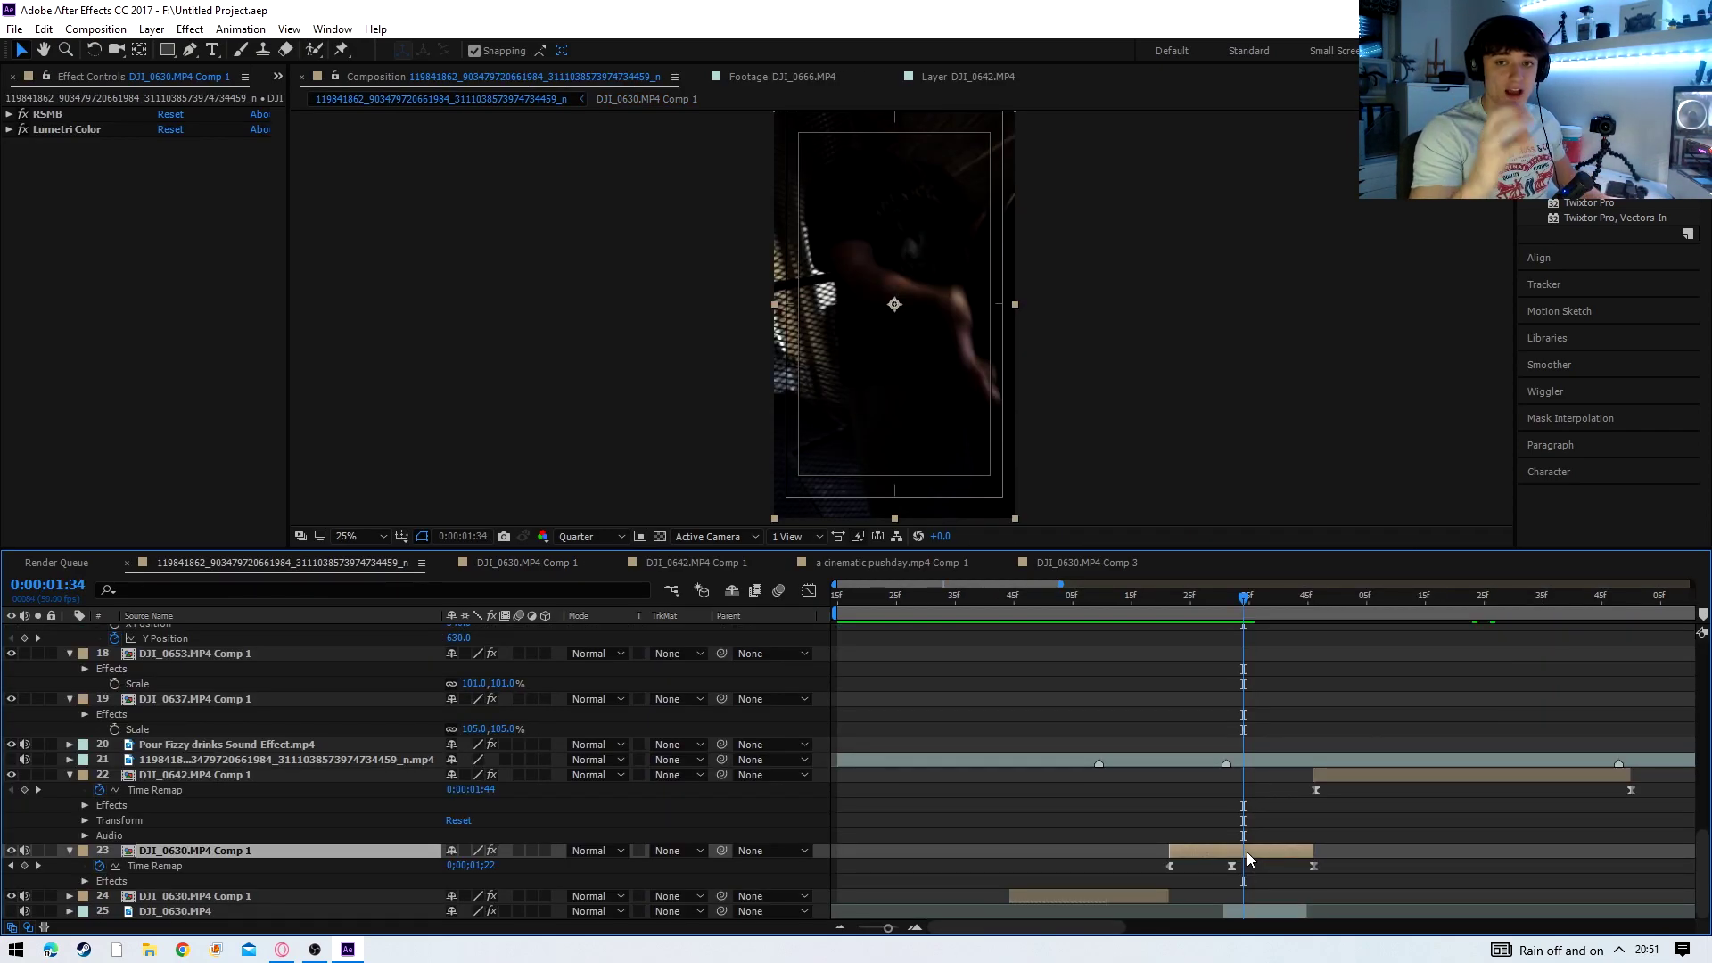
- Preview the layer 23 clip in the main composition and scrub to its end at 0:00:01:45
{"action": "left_click", "coordinate": [1242, 613]}
{"action": "left_click_drag", "start_coordinate": [1243, 614], "coordinate": [1153, 613]}
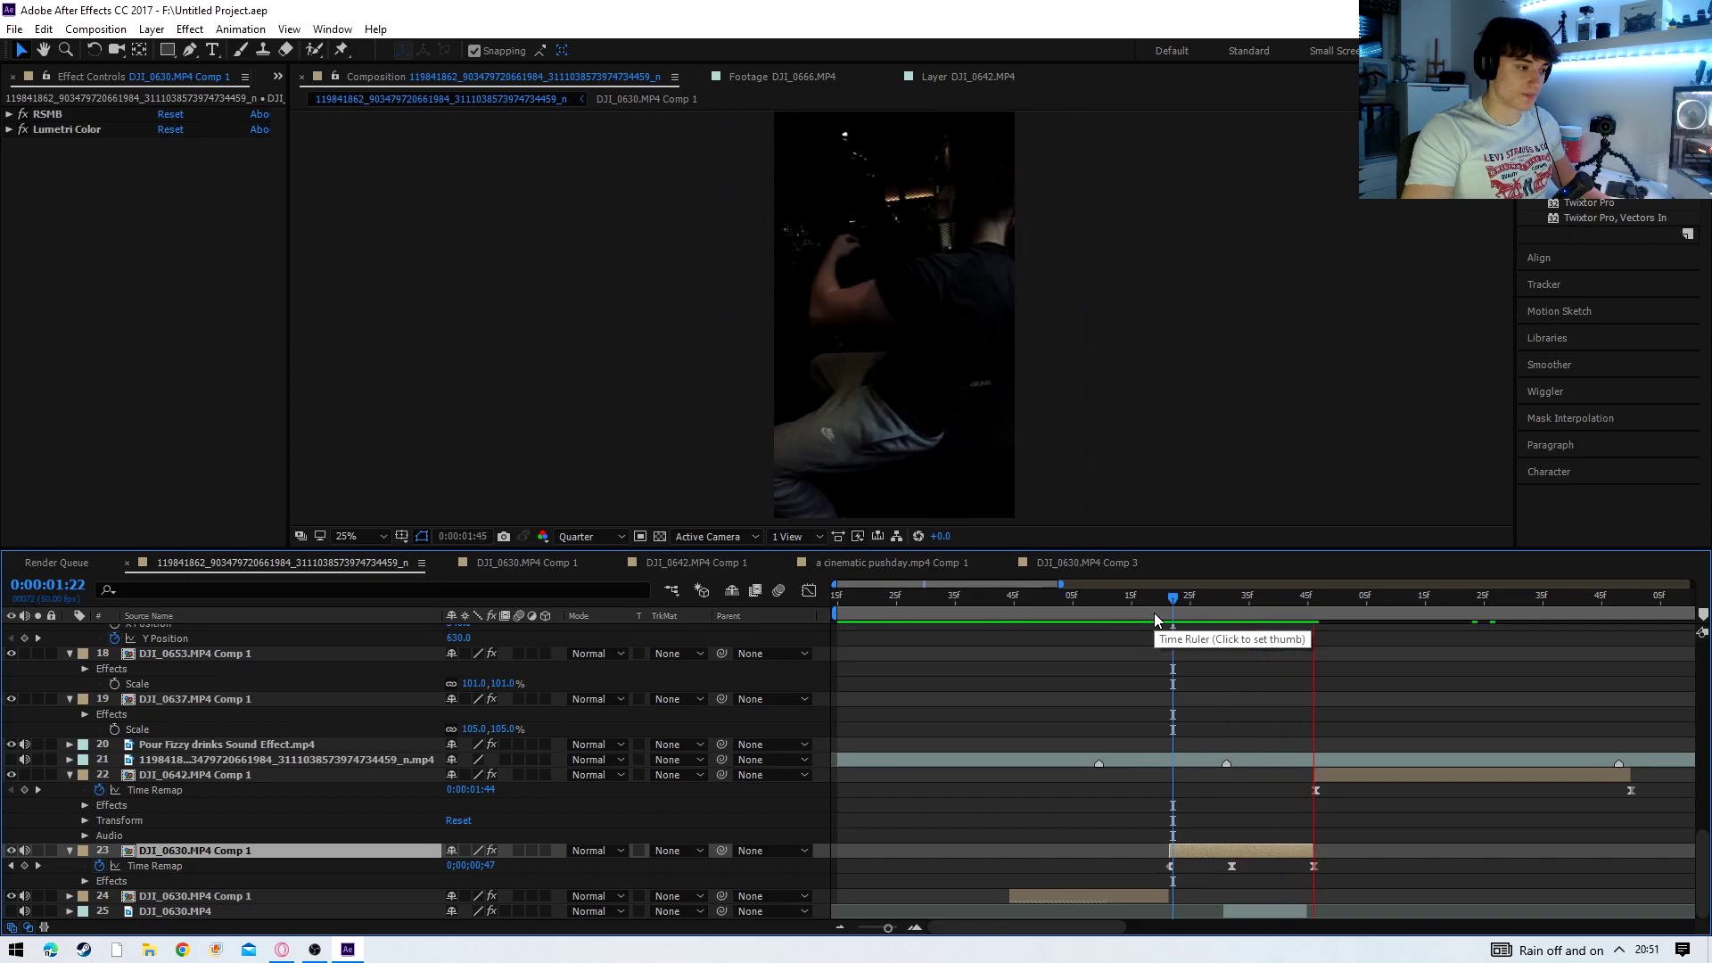
{"action": "mouse_move", "coordinate": [1293, 605]}
{"action": "left_mouse_down"}
{"action": "mouse_move", "coordinate": [1316, 624]}
{"action": "mouse_move", "coordinate": [1277, 626]}
{"action": "mouse_move", "coordinate": [1353, 615]}
{"action": "mouse_move", "coordinate": [1306, 608]}
{"action": "left_mouse_up"}
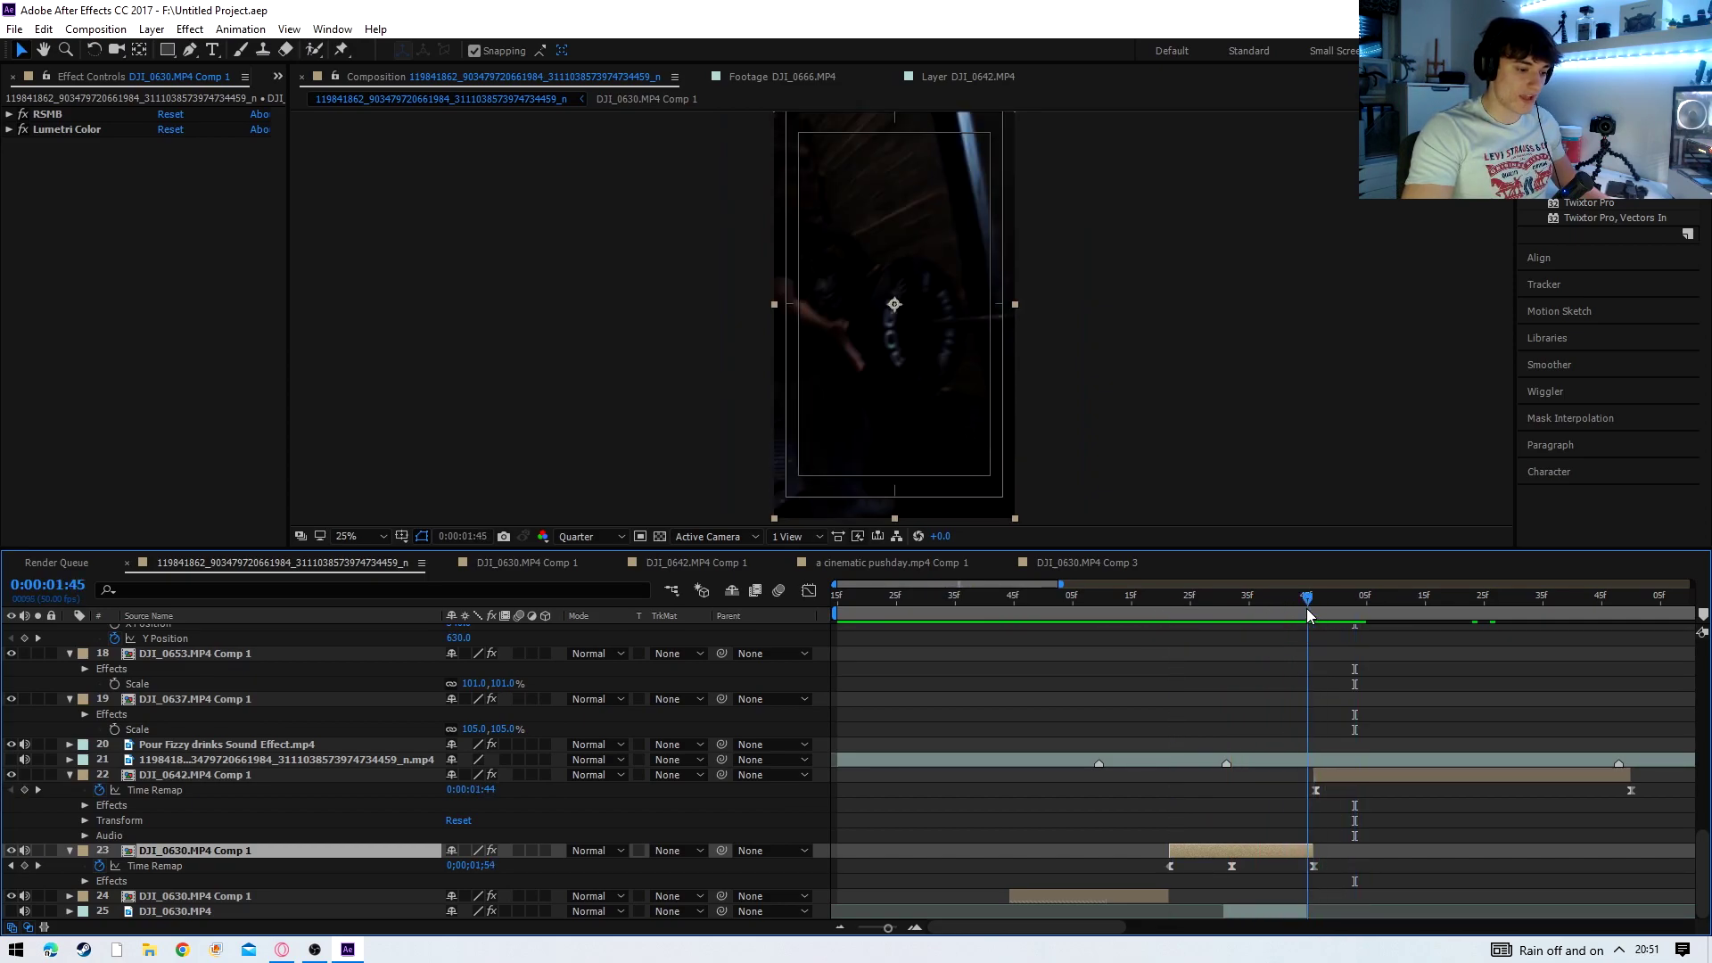
- Compare the Time Remap curve at the start of layer 22 with the one at the end of layer 23
{"action": "left_click", "coordinate": [1315, 791]}
{"action": "left_click", "coordinate": [810, 603]}
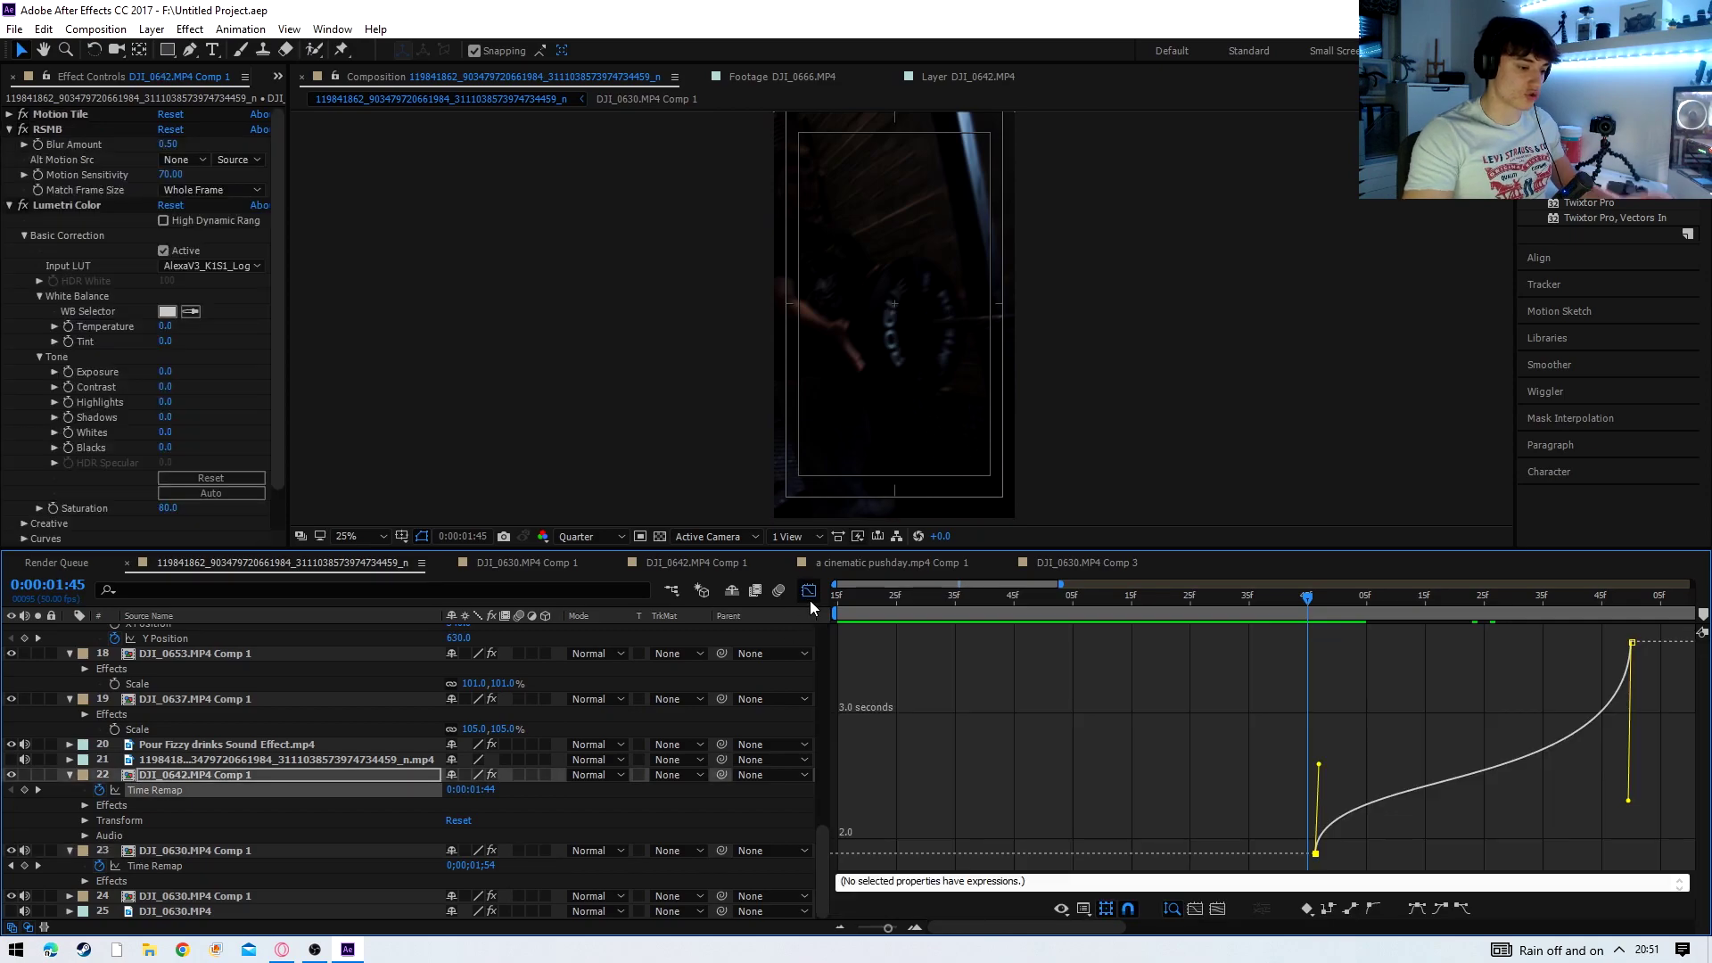
{"action": "left_click", "coordinate": [810, 601]}
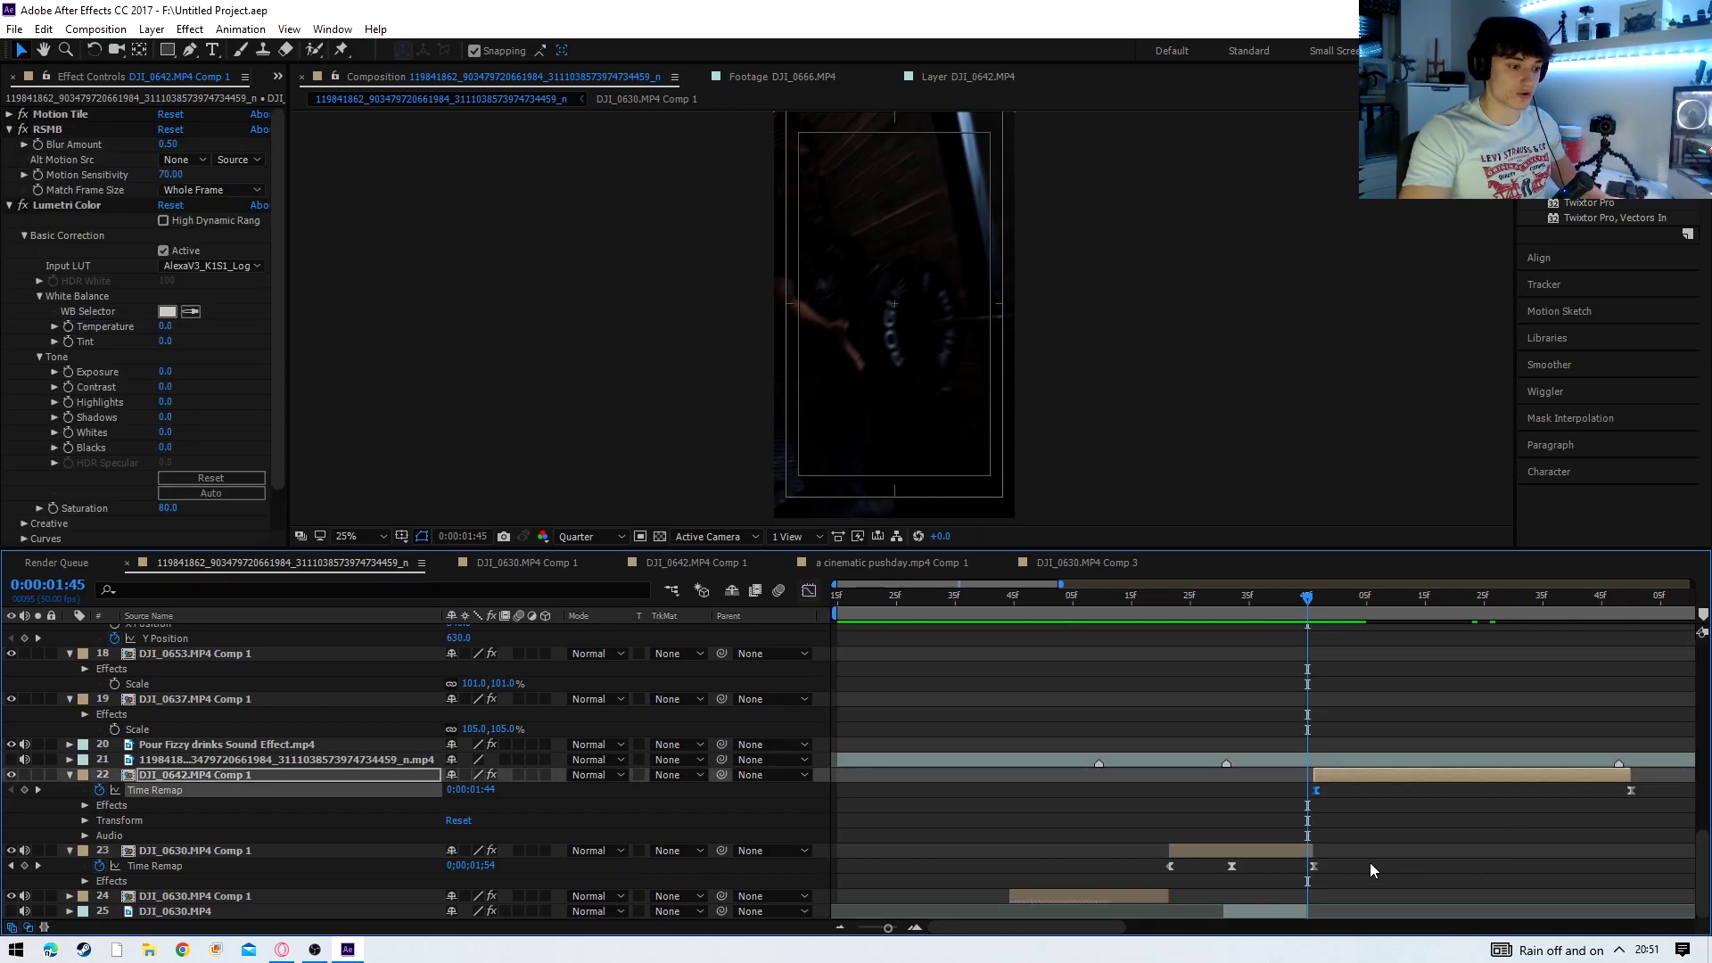
{"action": "left_click", "coordinate": [1313, 865]}
{"action": "left_click", "coordinate": [809, 591]}
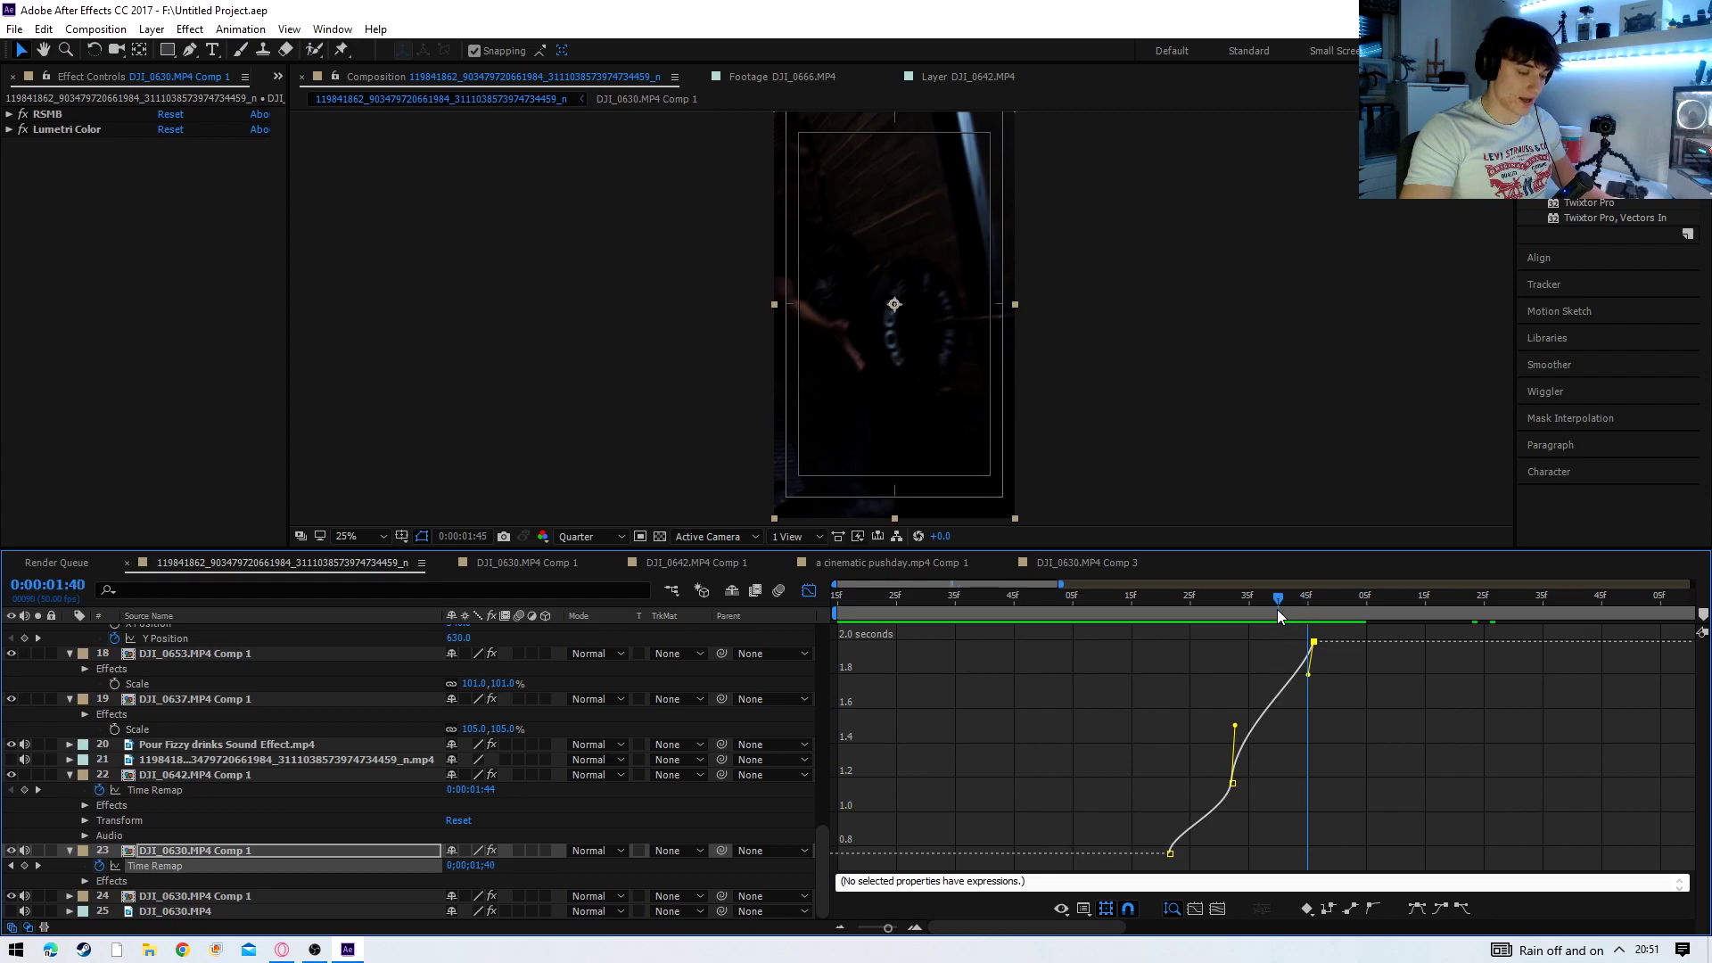
- Scrub across the cut to 0:00:01:46 and examine the Time Remap curve of layer 22 again
{"action": "key", "text": "space"}
{"action": "left_click_drag", "start_coordinate": [1201, 609], "coordinate": [1312, 607]}
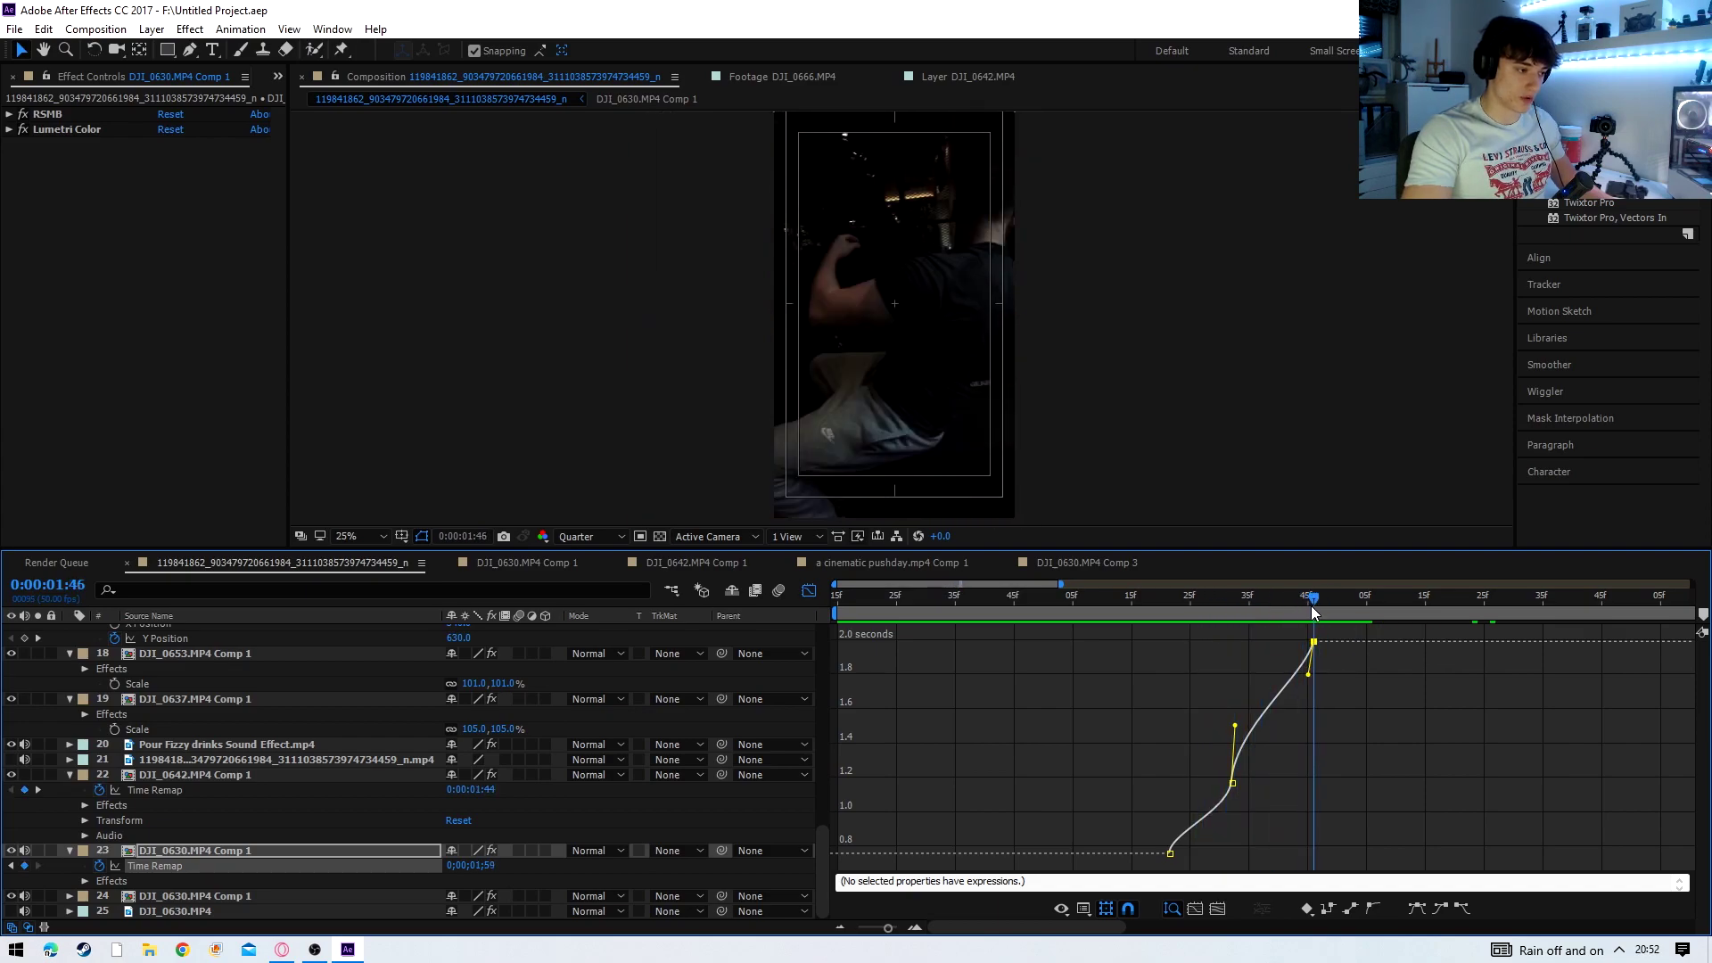
{"action": "key", "text": "shift+F3"}
{"action": "left_click", "coordinate": [1317, 789]}
{"action": "key", "text": "shift+F3"}
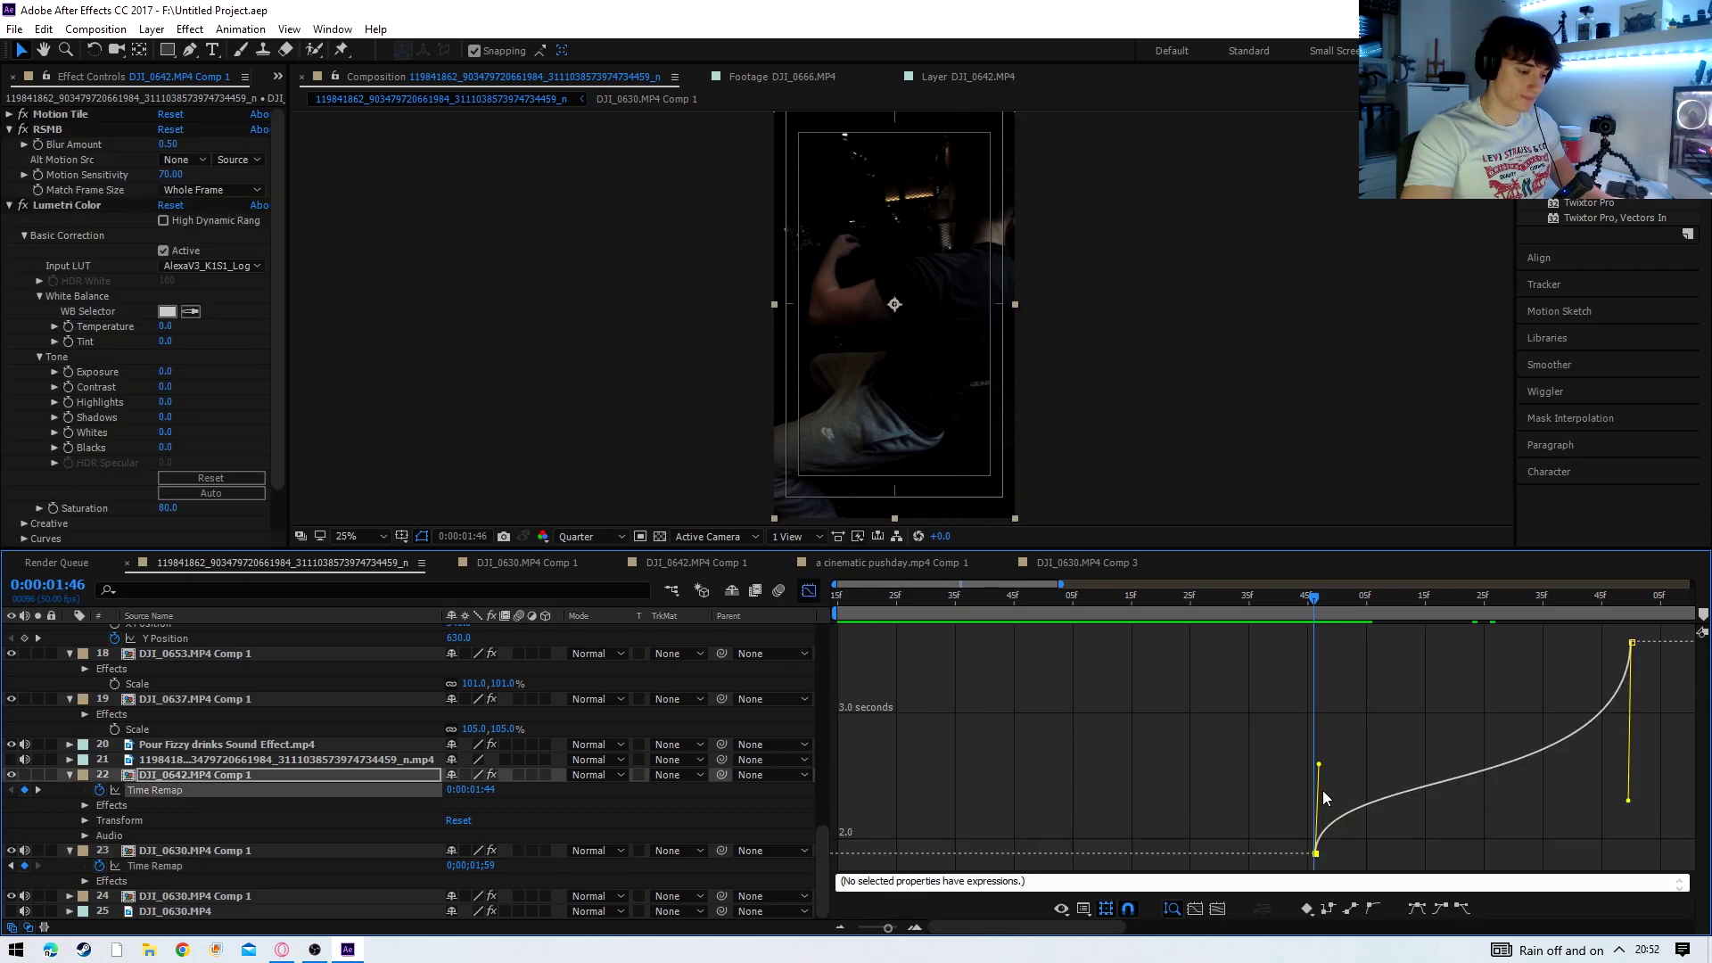
- Close the Graph Editor and scrub through the end of the DJI_0642.MP4 Comp 1 clip to 0:00:02:49
{"action": "left_click_drag", "start_coordinate": [1312, 603], "coordinate": [1273, 608]}
{"action": "left_click_drag", "start_coordinate": [887, 927], "coordinate": [871, 928]}
{"action": "left_click", "coordinate": [809, 591]}
{"action": "left_click", "coordinate": [1158, 605]}
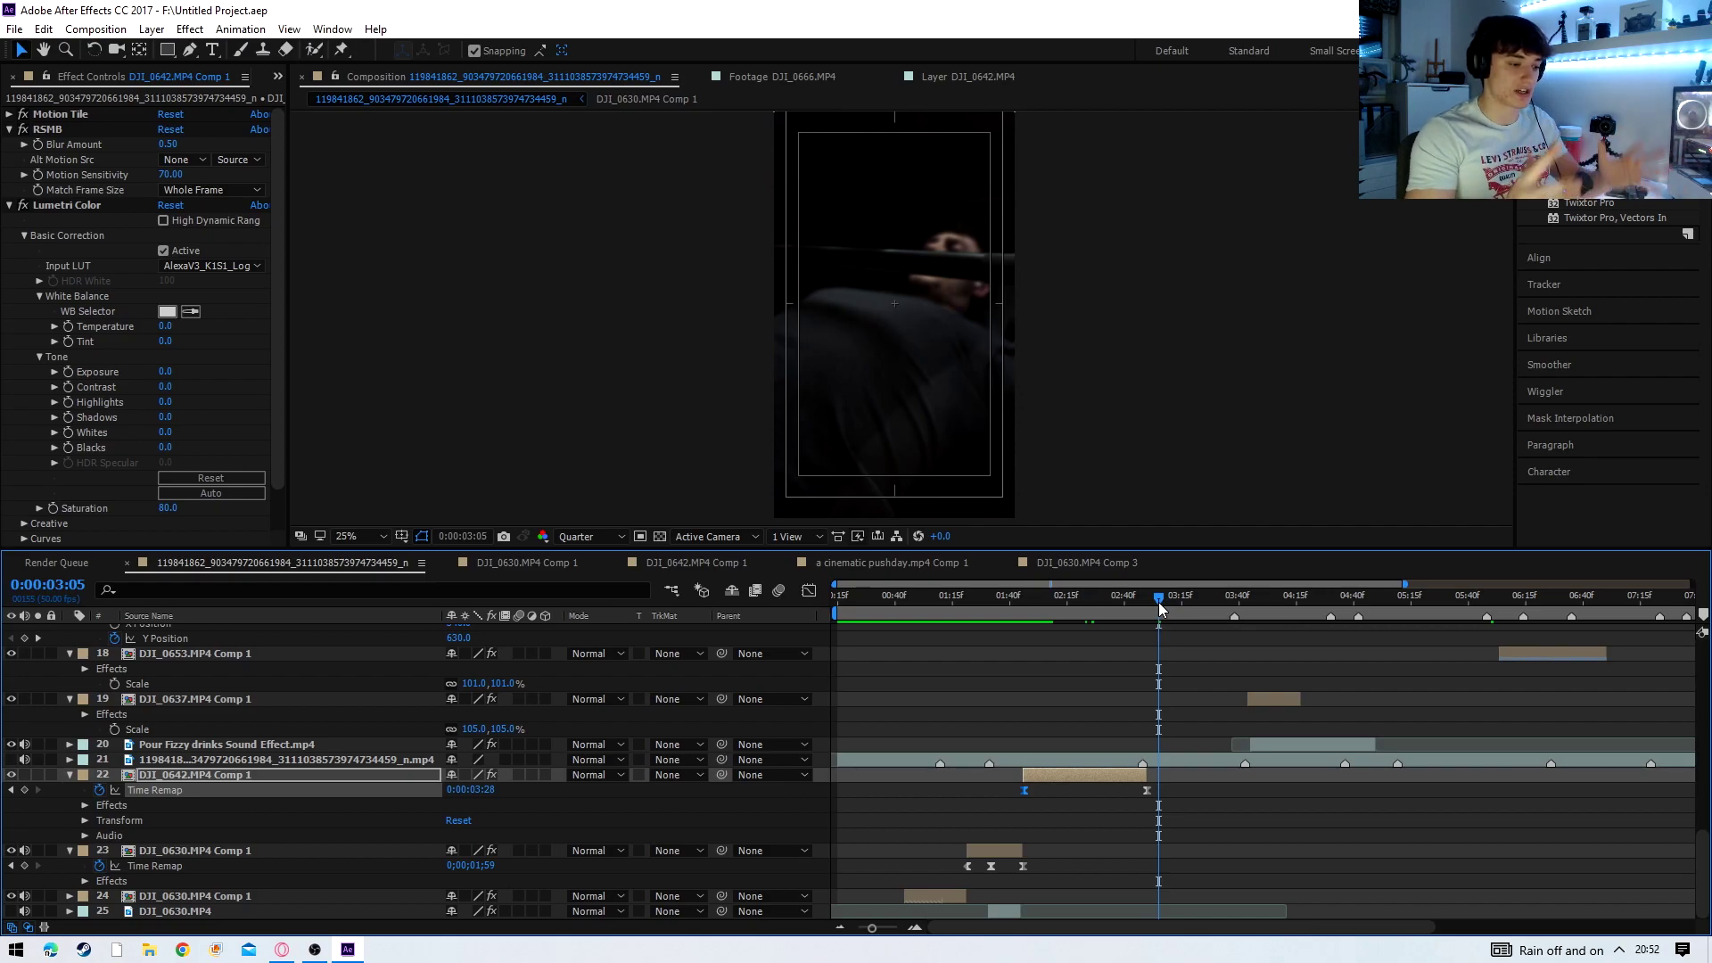
{"action": "left_click_drag", "start_coordinate": [1158, 601], "coordinate": [1119, 606]}
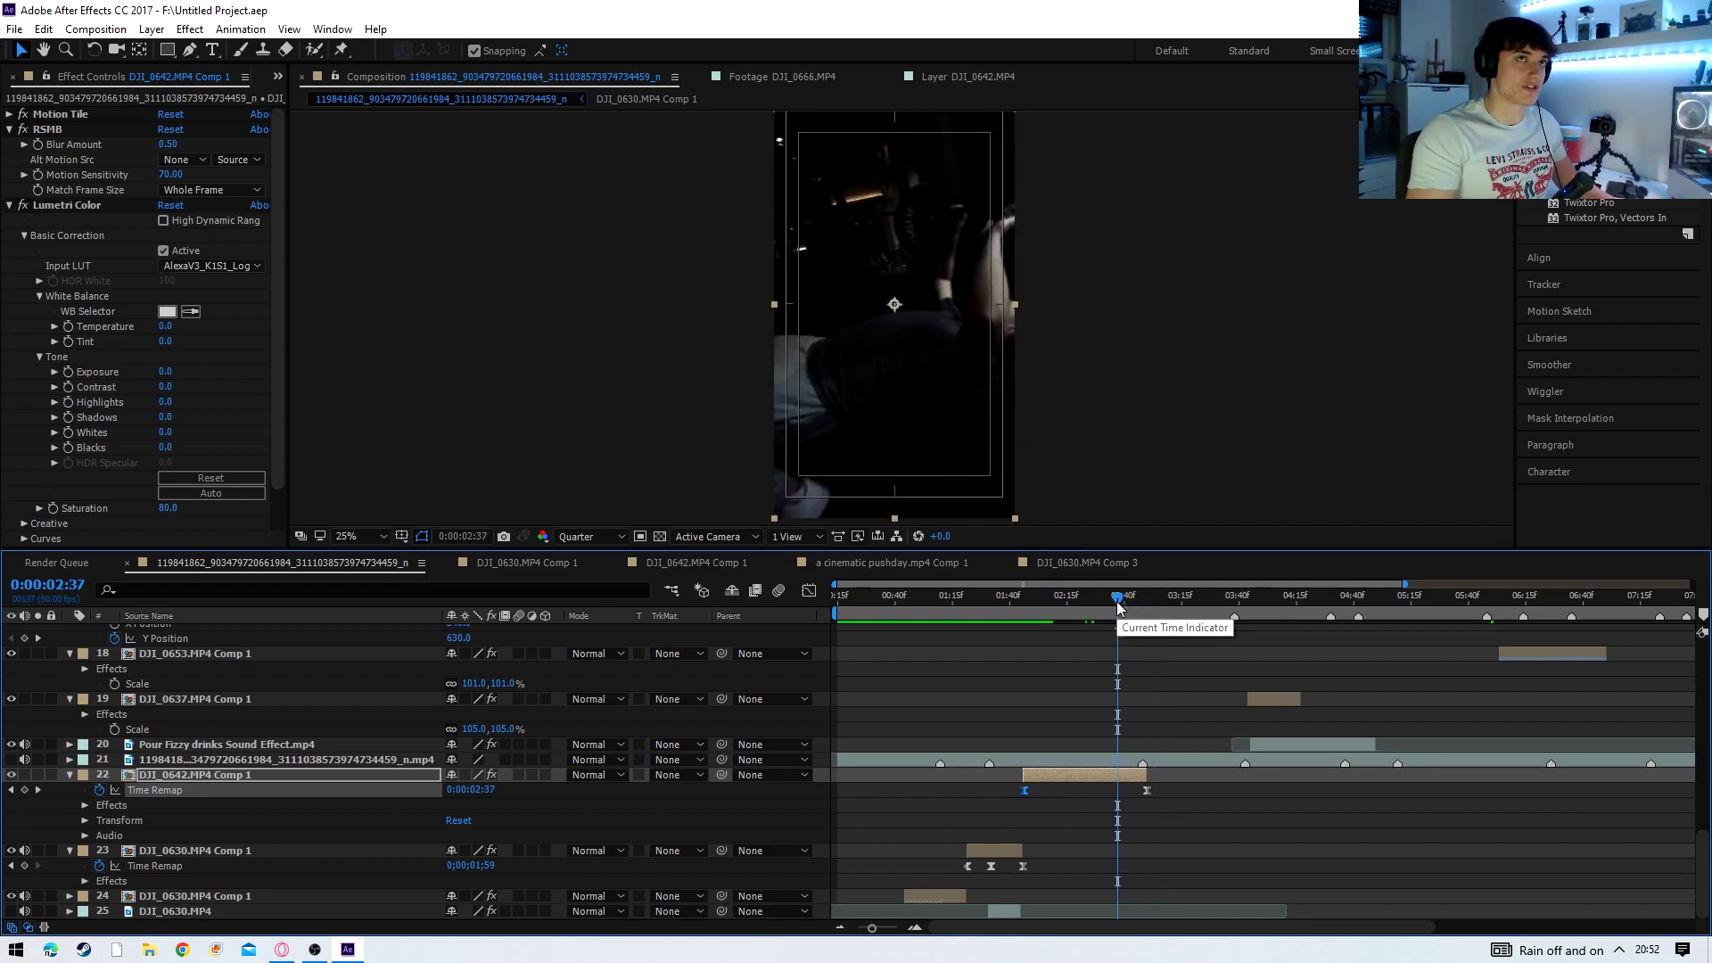
{"action": "left_click_drag", "start_coordinate": [1118, 605], "coordinate": [1144, 608]}
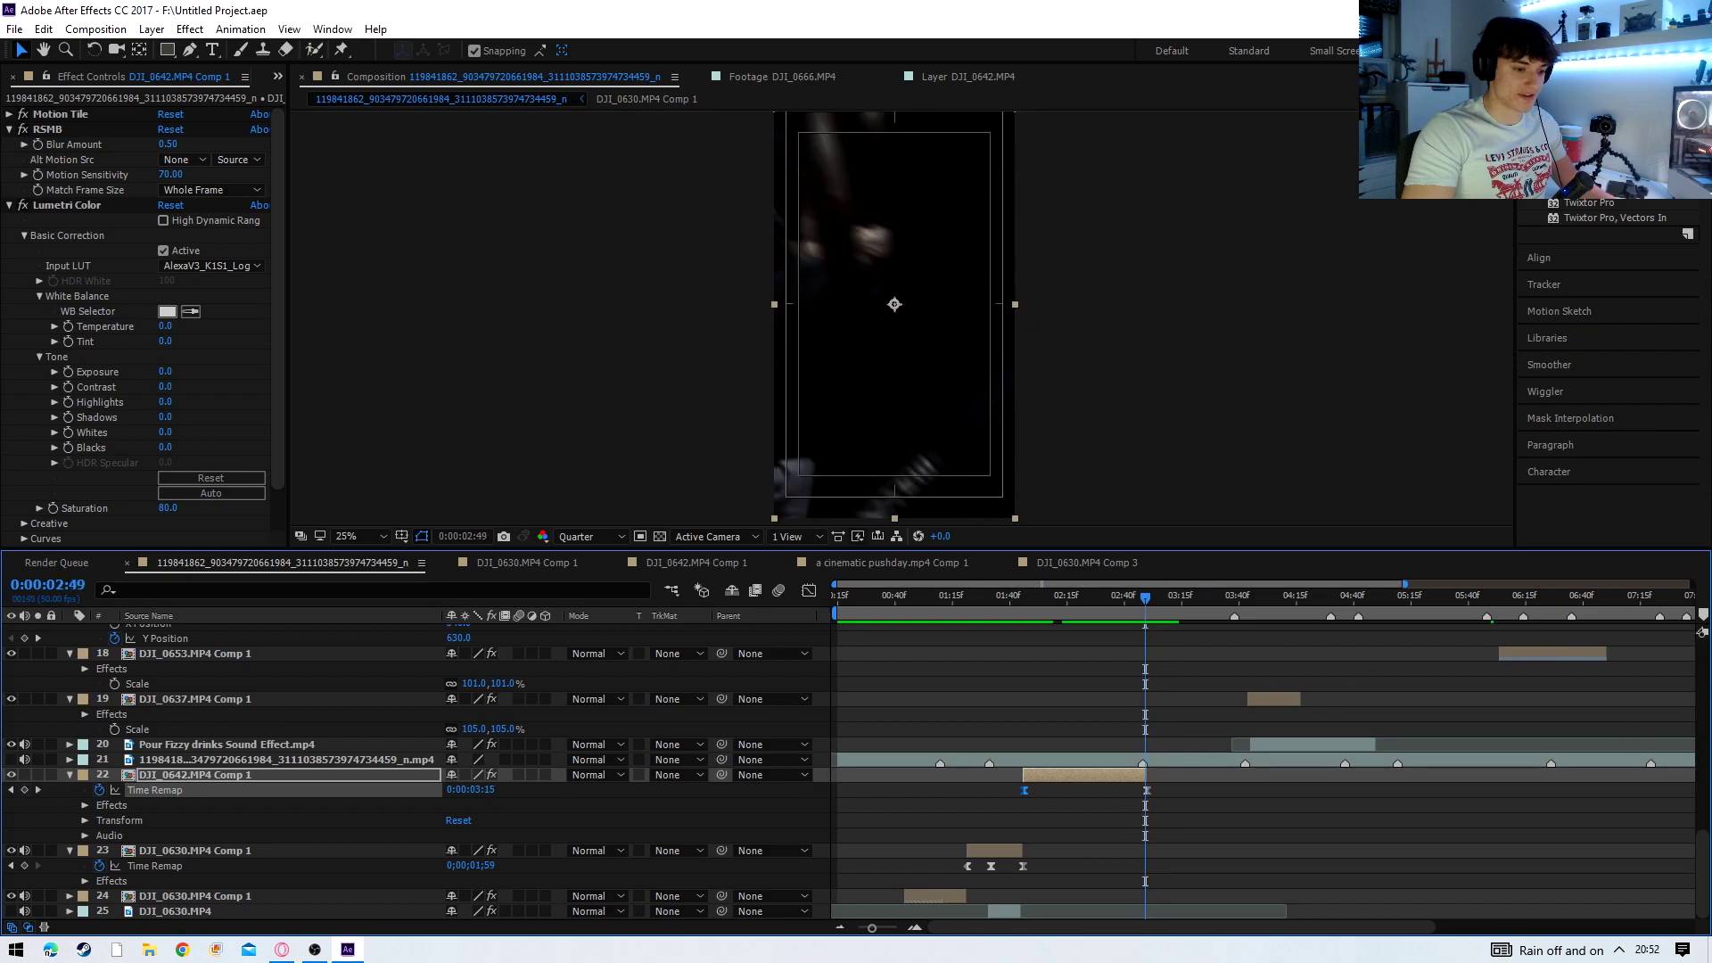
- Open the DJI_0642.MP4 Comp 2 precomp on layer 3, reveal the clip's Scale keyframes and preview the zoom
{"action": "left_click_drag", "start_coordinate": [1701, 877], "coordinate": [1613, 605]}
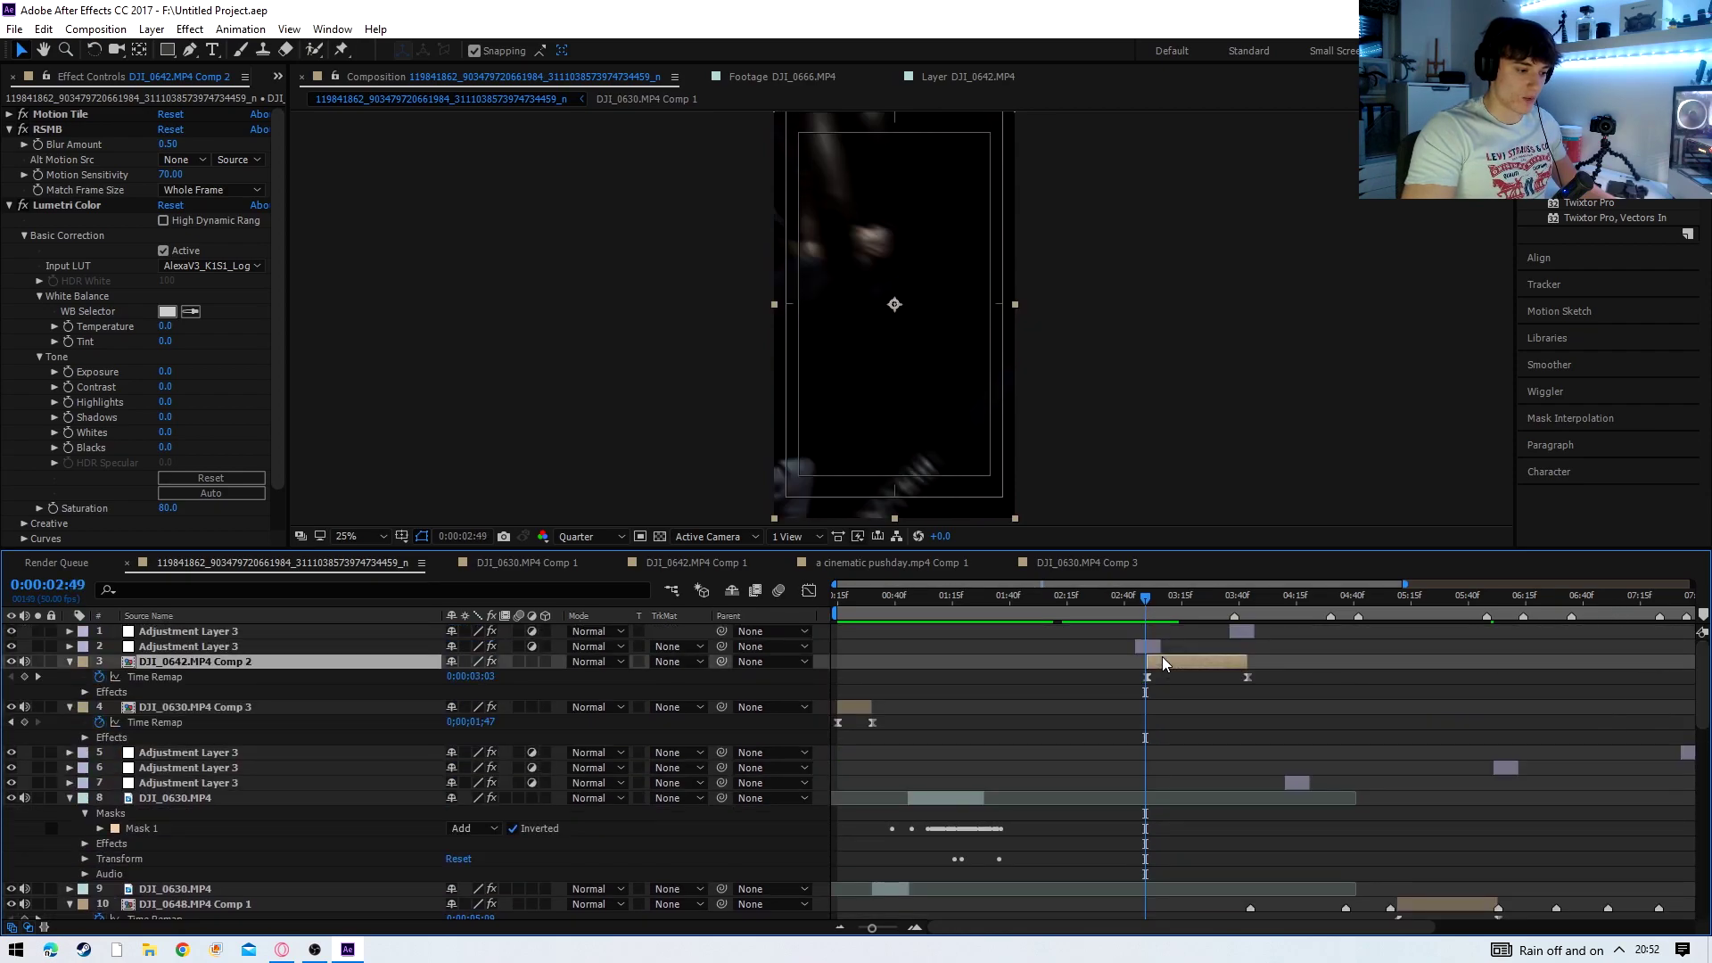
{"action": "double_click", "coordinate": [1163, 656]}
{"action": "left_click", "coordinate": [874, 633]}
{"action": "key", "text": "s"}
{"action": "left_click_drag", "start_coordinate": [876, 621], "coordinate": [1143, 640]}
{"action": "key", "text": "space"}
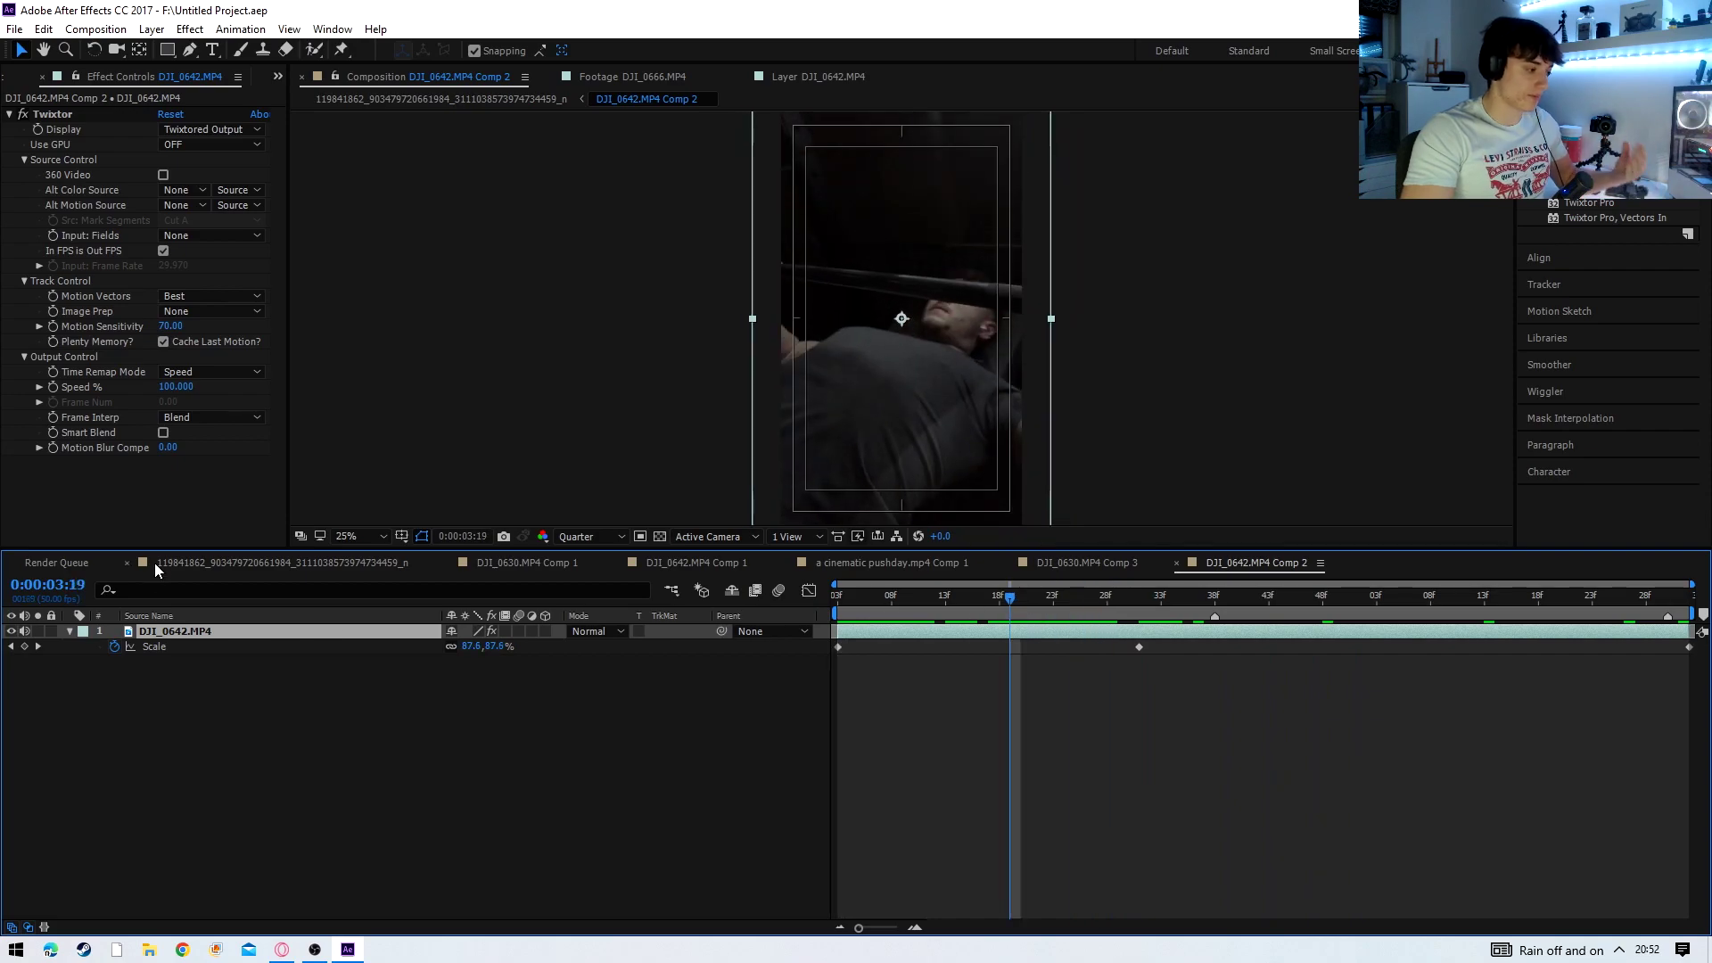
- Return to the main composition and show the S_Shake settings of the adjustment layer on layer 2 at 0:00:02:49
{"action": "left_click", "coordinate": [198, 565]}
{"action": "left_click_drag", "start_coordinate": [1243, 621], "coordinate": [1131, 596]}
{"action": "left_click", "coordinate": [1147, 647]}
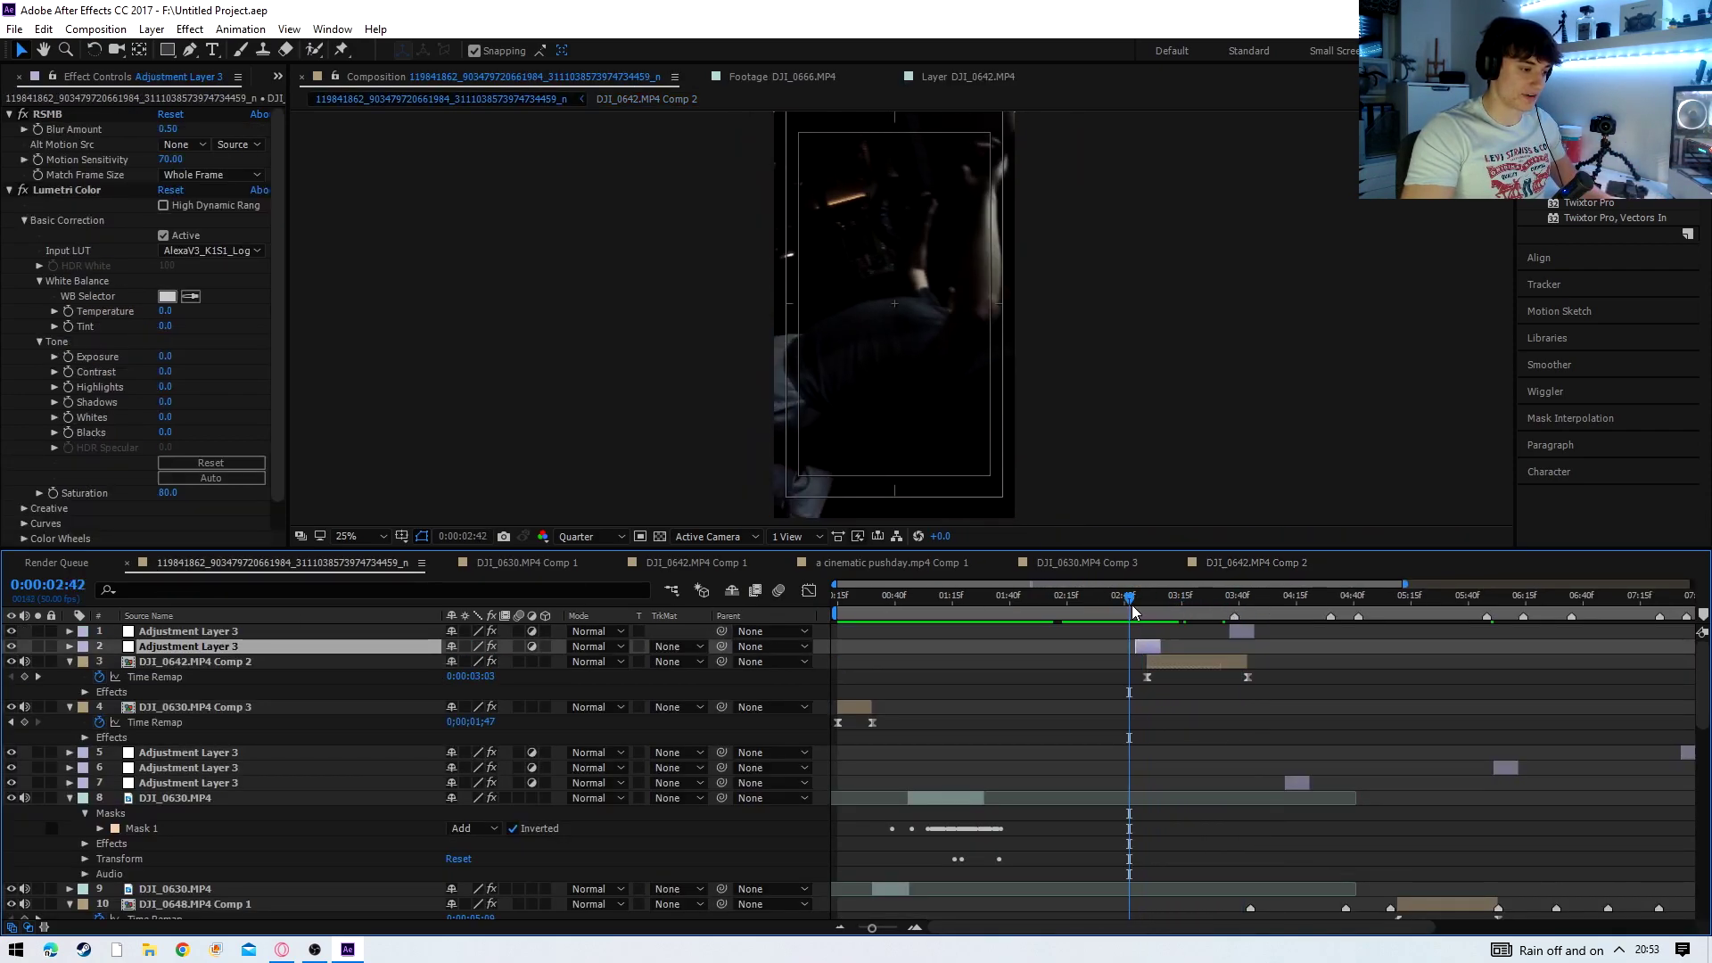
{"action": "left_click", "coordinate": [1143, 601]}
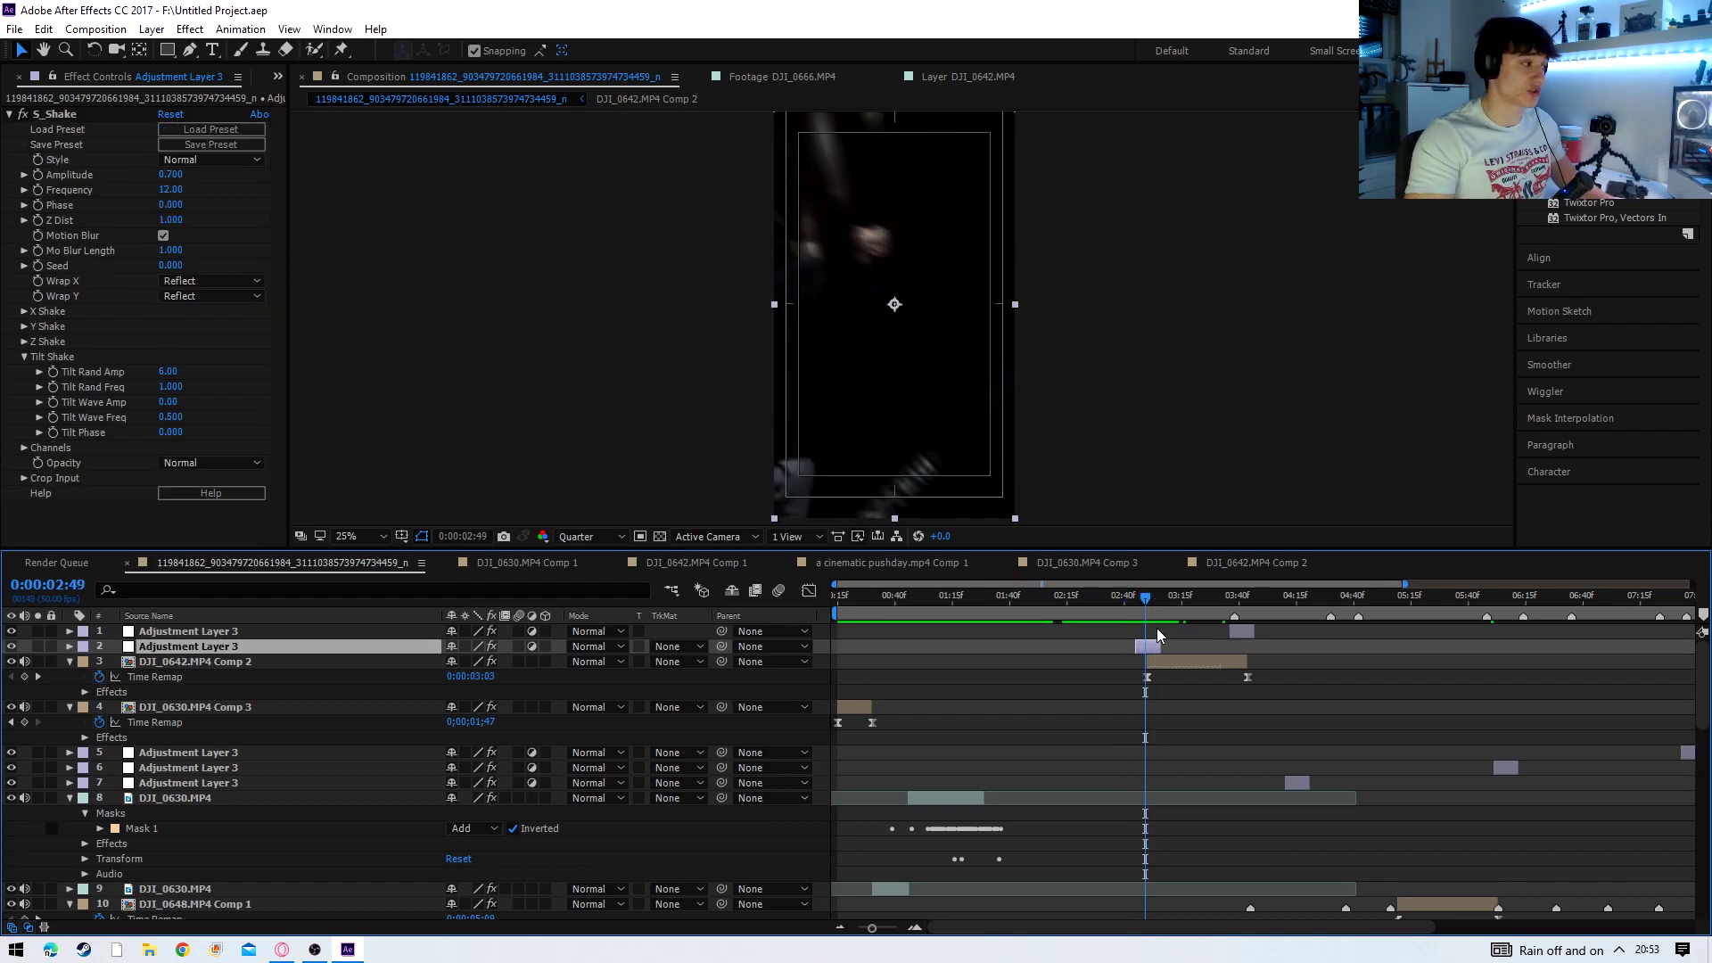
- Show the S_Shake settings of the adjustment layer on layer 1 and play the shake section from 0:00:02:48
{"action": "left_click_drag", "start_coordinate": [1234, 597], "coordinate": [1237, 608]}
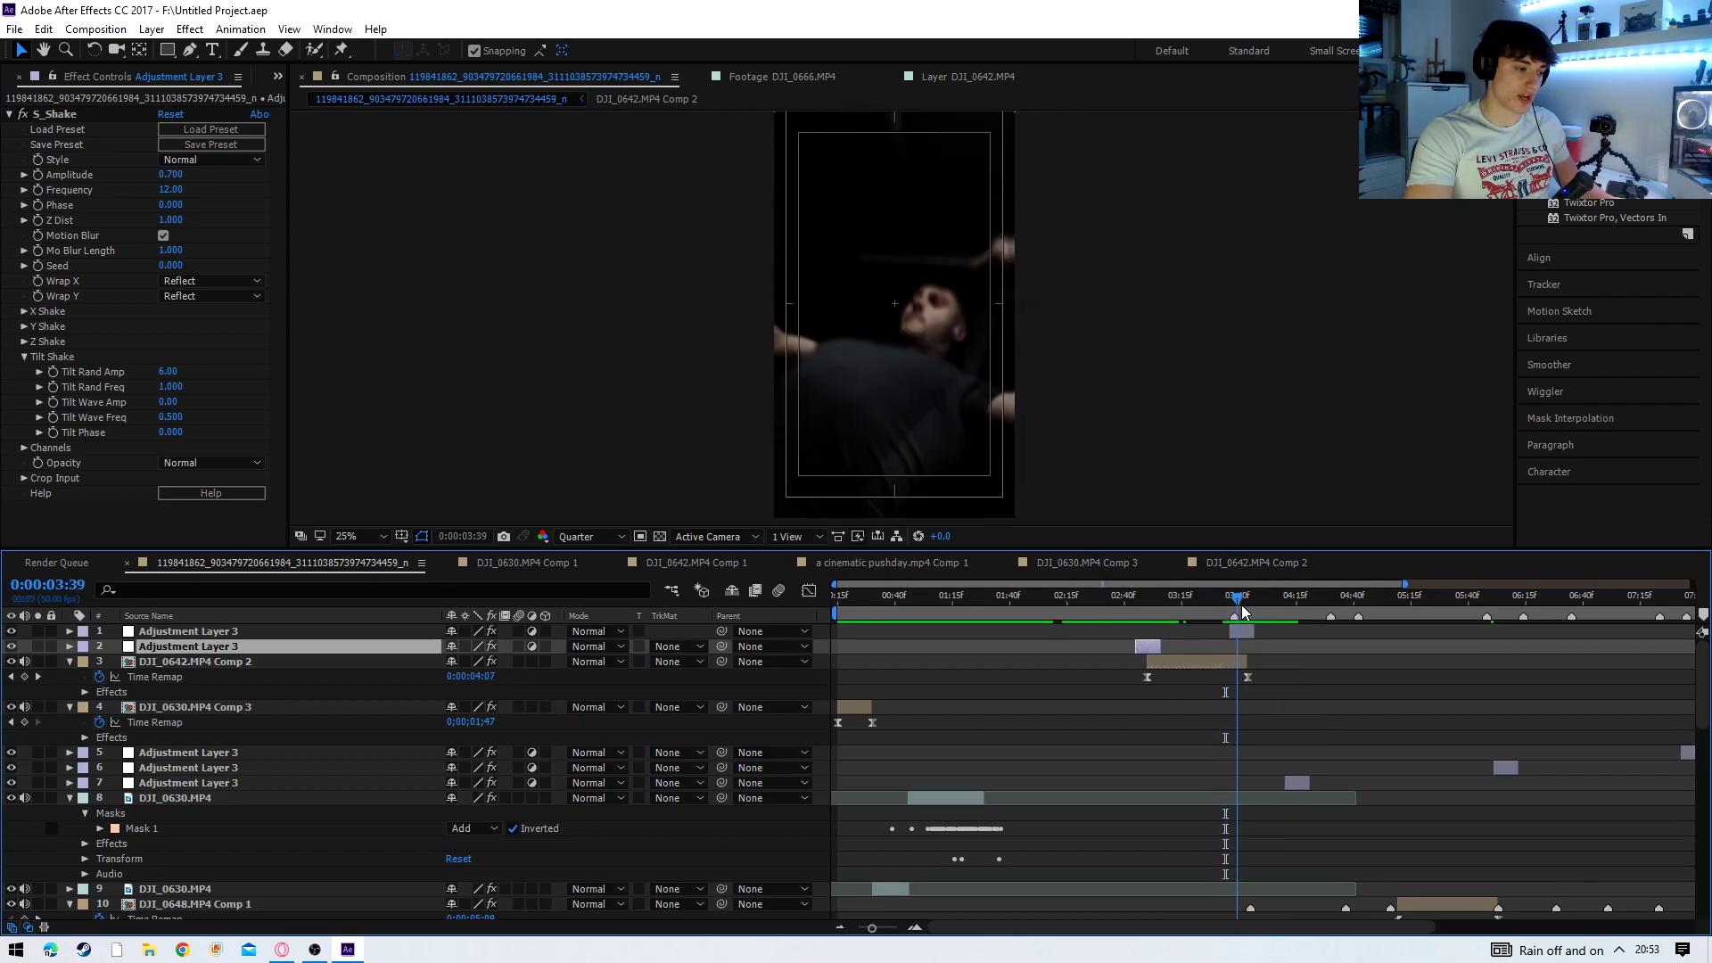
{"action": "left_click", "coordinate": [1245, 633]}
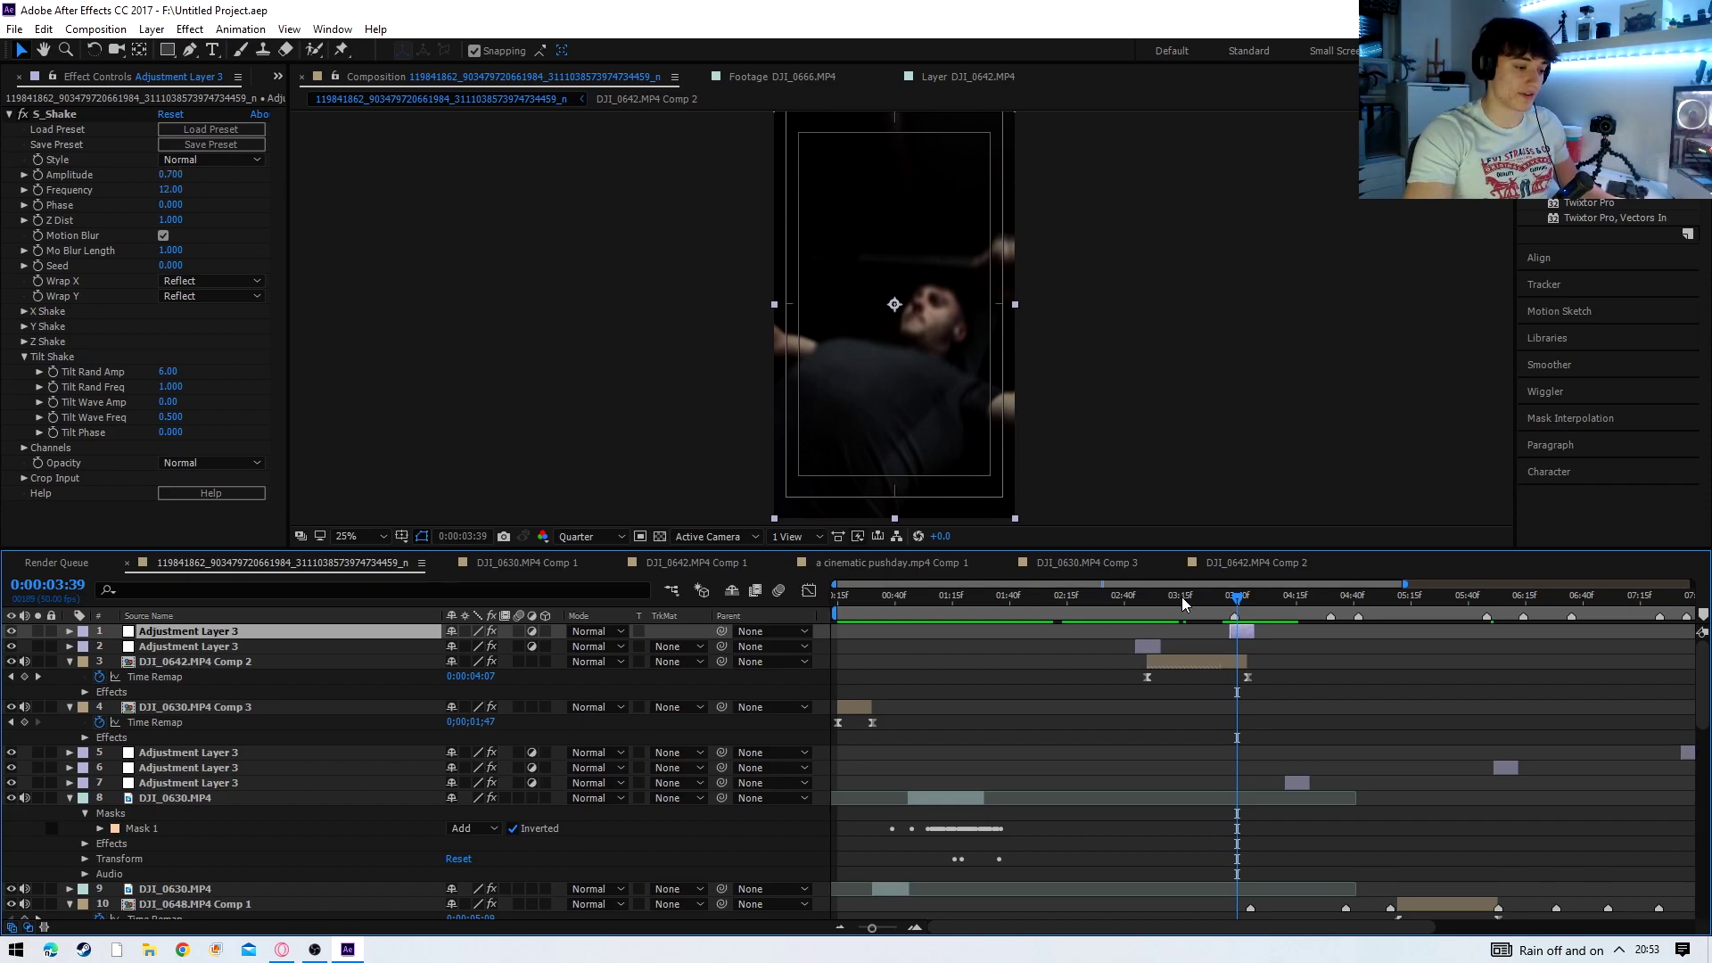
{"action": "left_click", "coordinate": [1157, 596]}
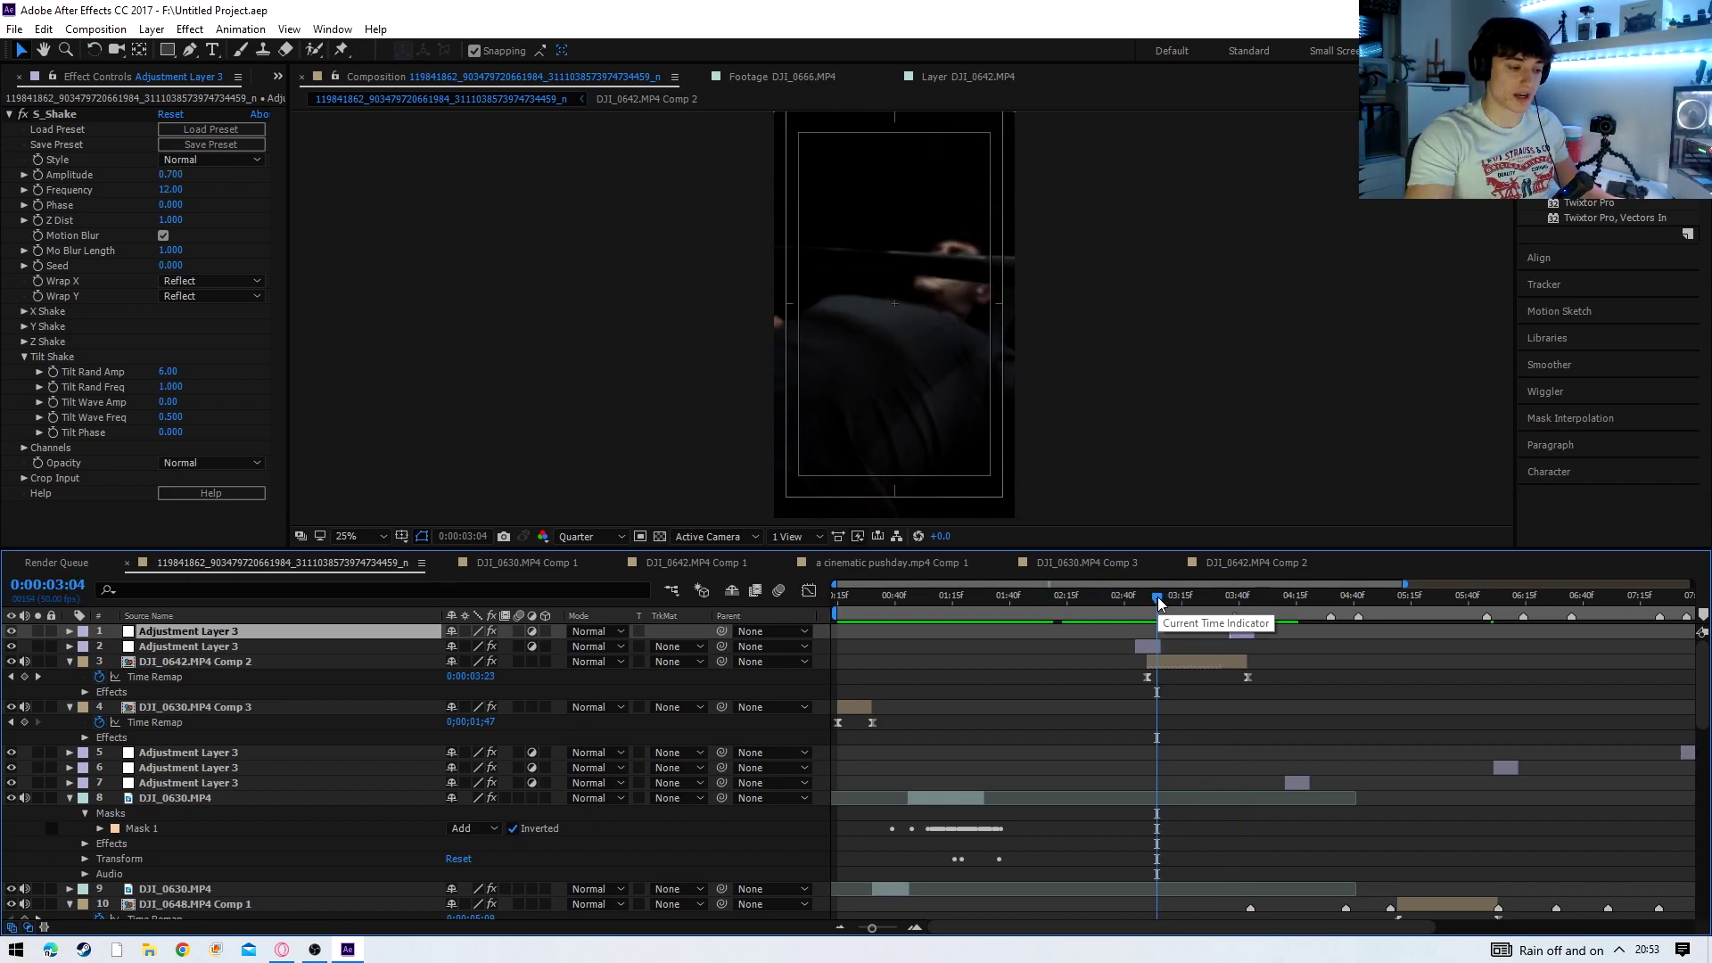
{"action": "left_click", "coordinate": [1142, 596]}
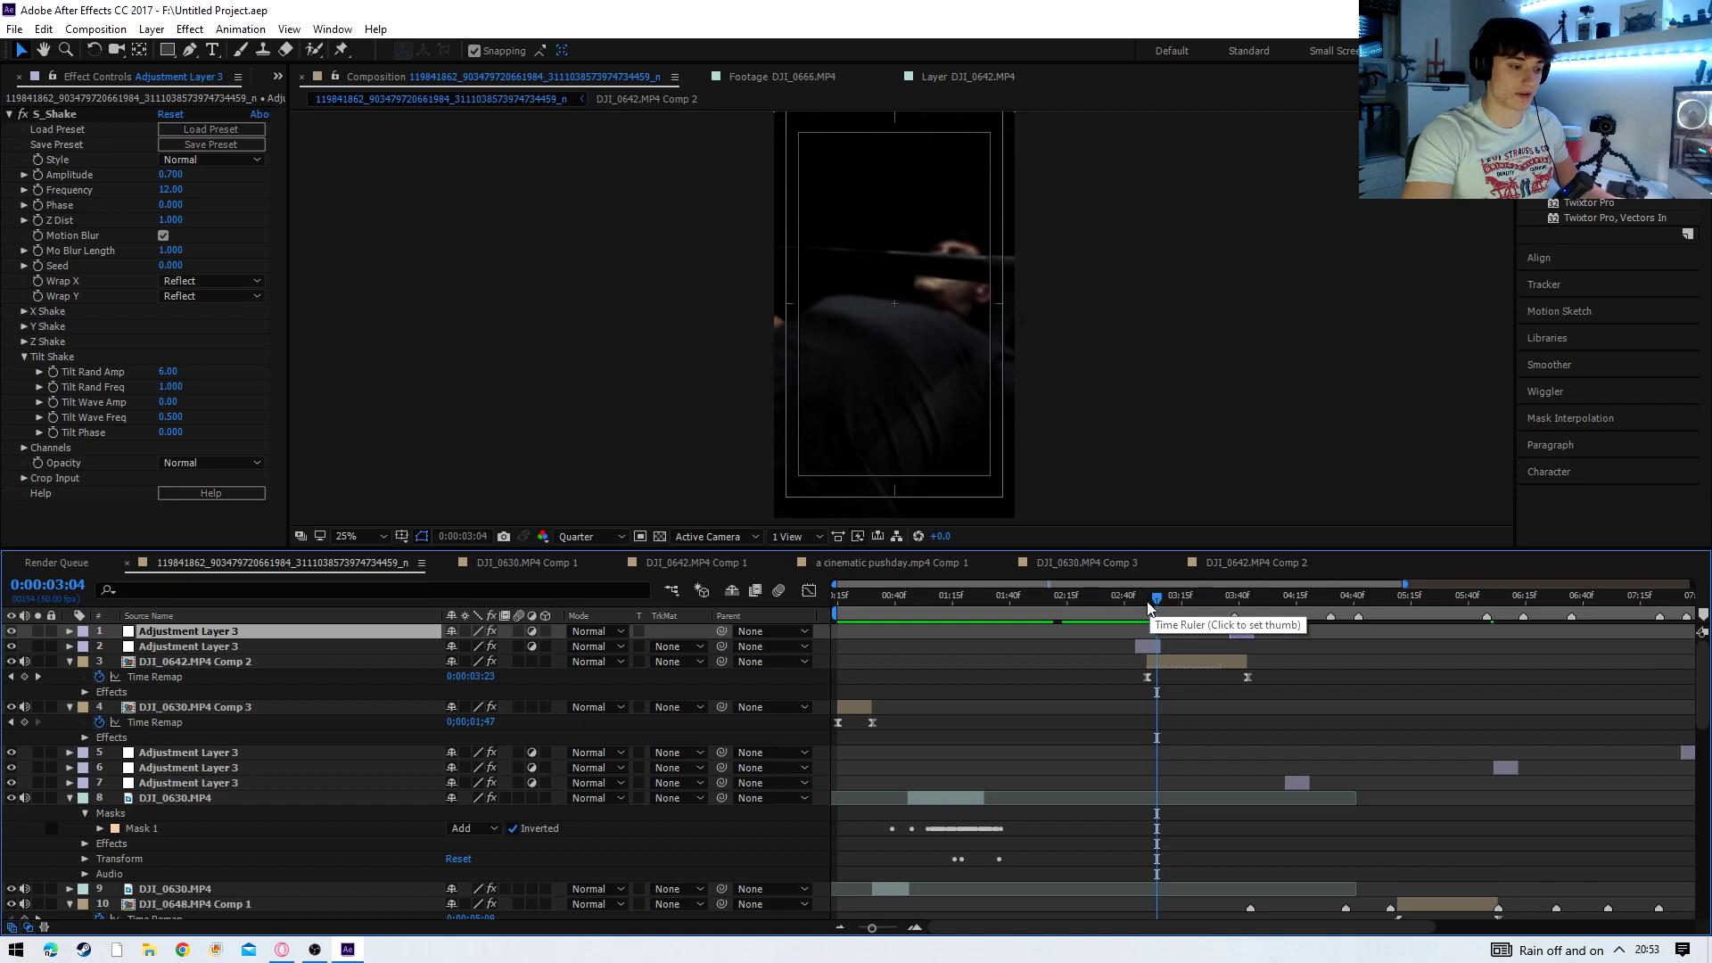
{"action": "key", "text": "space"}
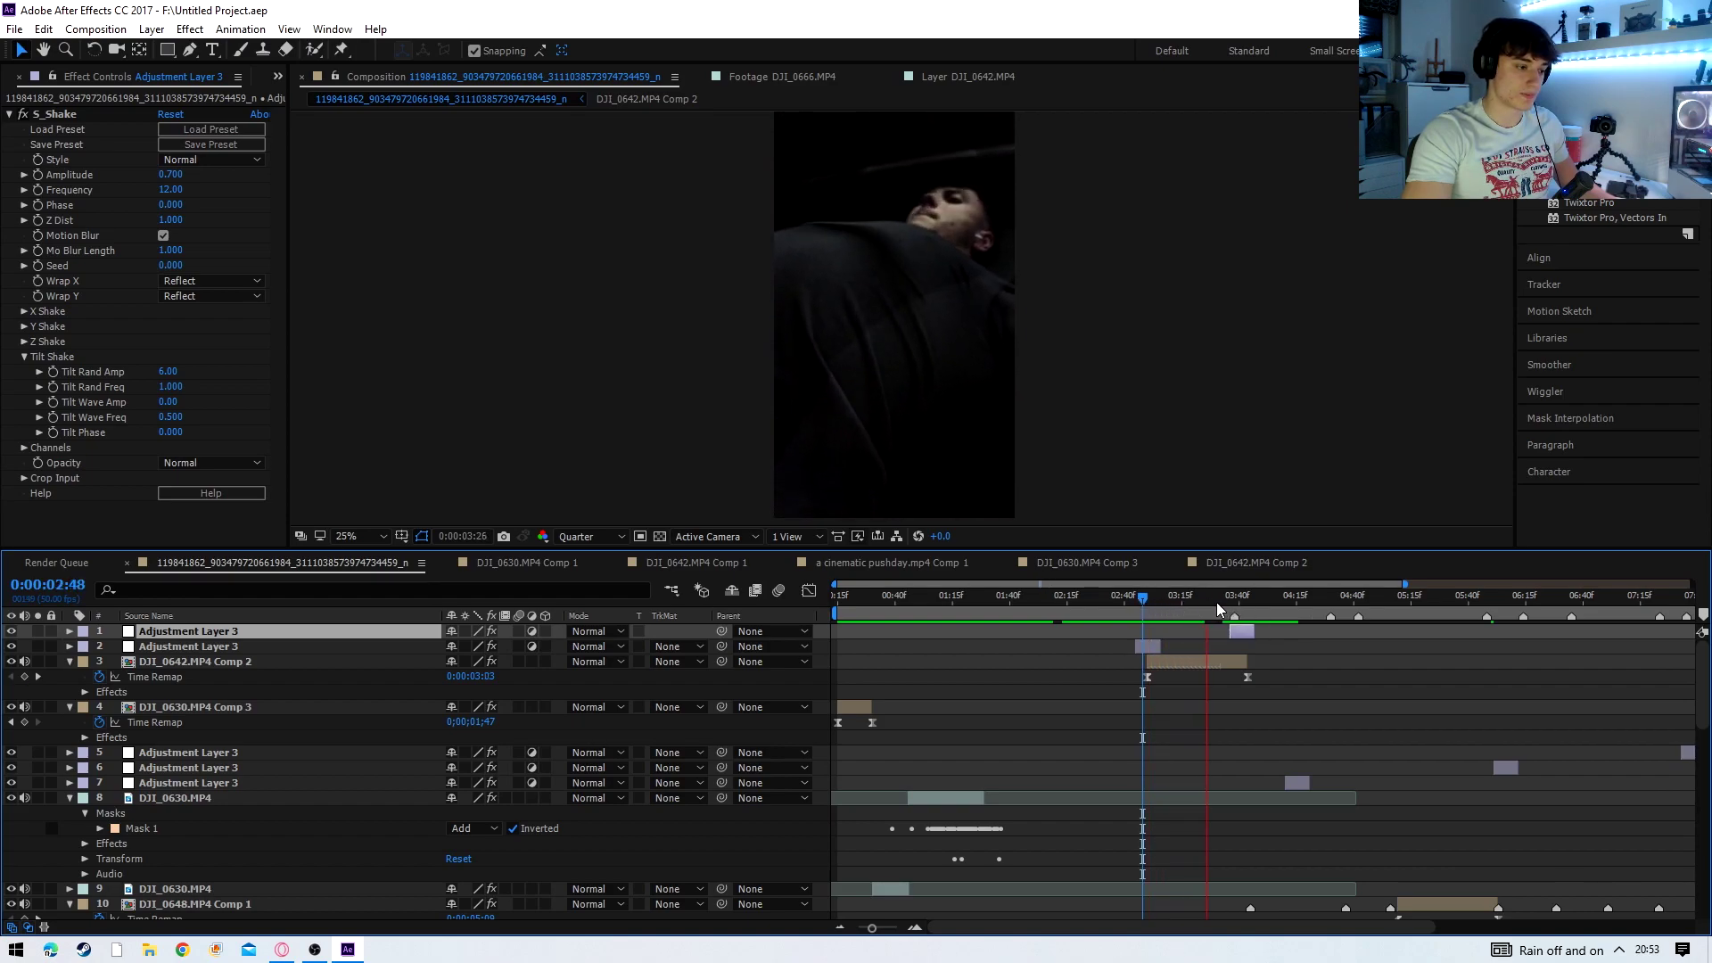
- Select the shake adjustment layer on layer 7 and preview the transition around 0:00:04:15
{"action": "left_click_drag", "start_coordinate": [1241, 603], "coordinate": [1298, 612]}
{"action": "left_click", "coordinate": [1298, 782]}
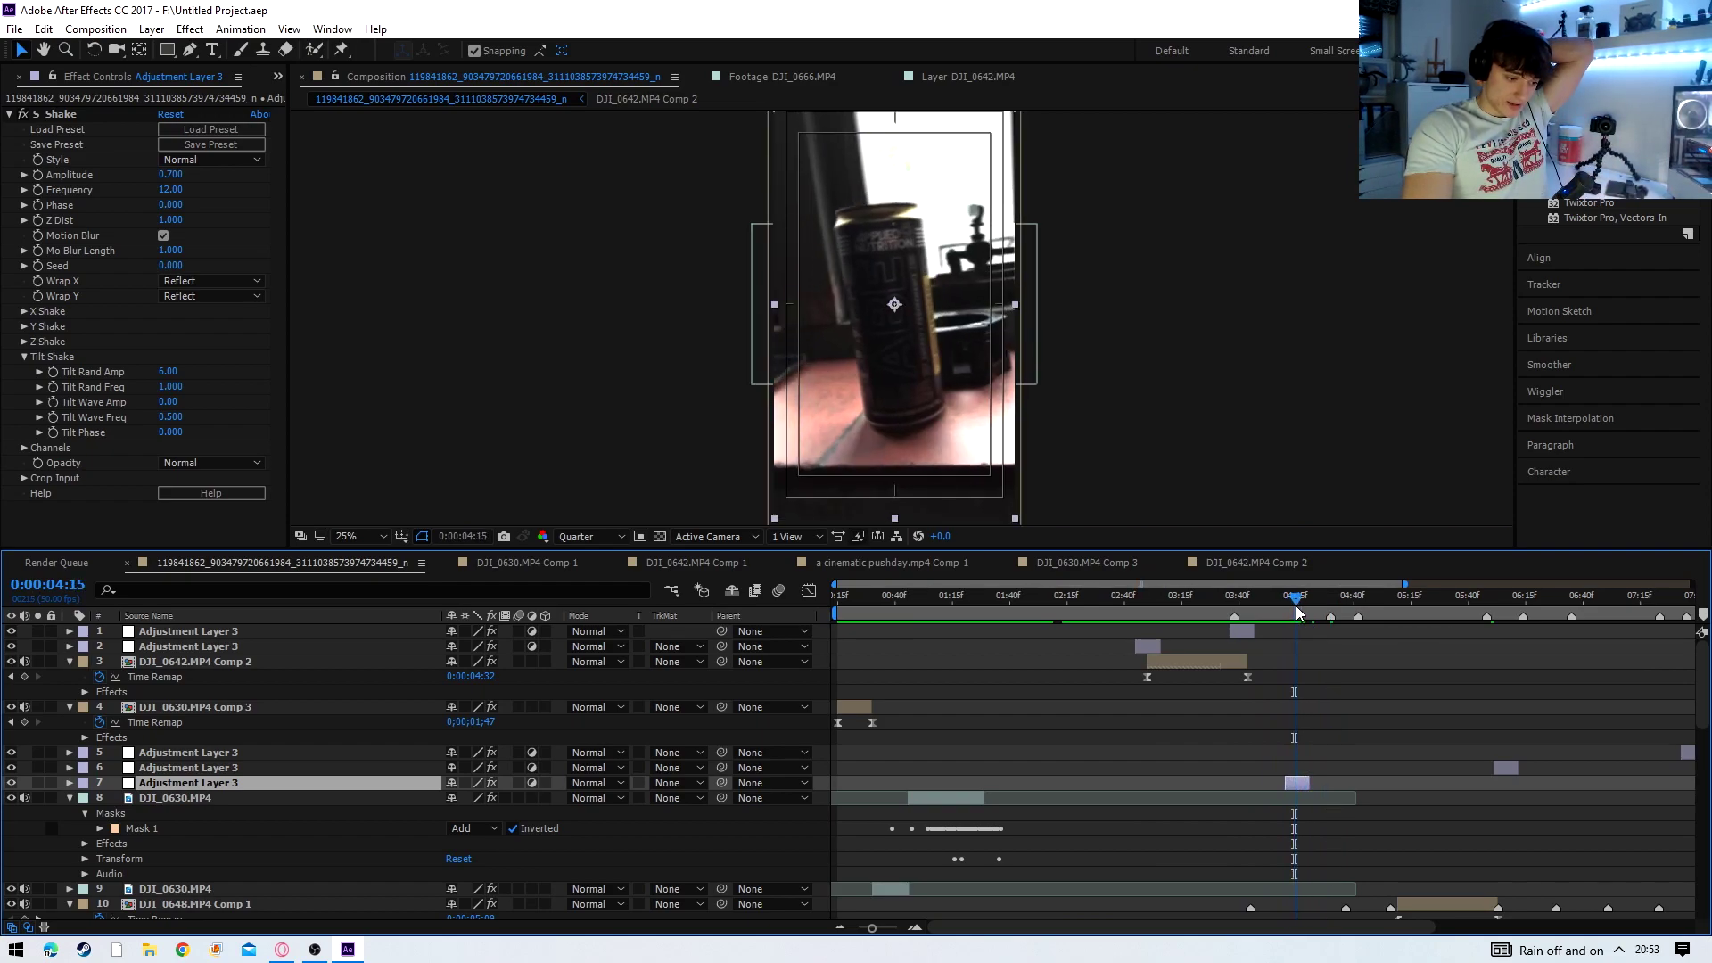
{"action": "key", "text": "space"}
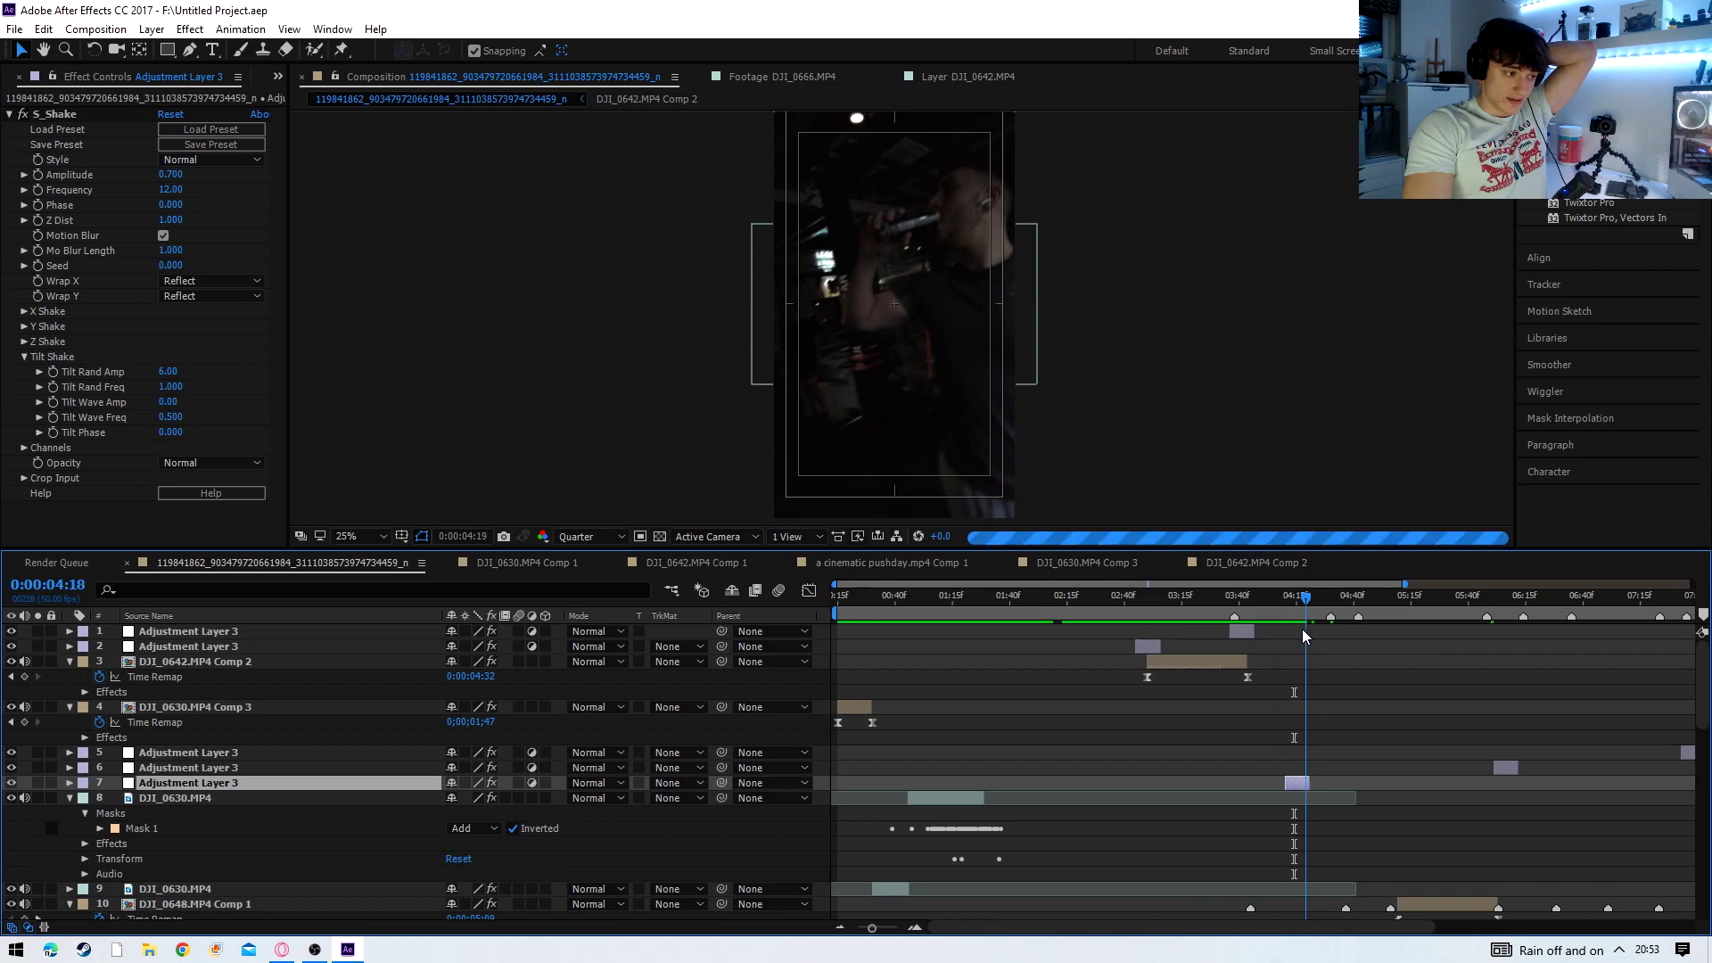
{"action": "key", "text": "space"}
- Open the DJI_0637.MP4 Comp 1 precomp and reveal the Position keyframes of the DJI_0637.MP4 clip at 0:00:02:05
{"action": "mouse_move", "coordinate": [1298, 606]}
{"action": "left_mouse_down"}
{"action": "mouse_move", "coordinate": [1352, 611]}
{"action": "mouse_move", "coordinate": [1274, 608]}
{"action": "left_mouse_up"}
{"action": "left_click_drag", "start_coordinate": [1701, 687], "coordinate": [1701, 846]}
{"action": "double_click", "coordinate": [1287, 787]}
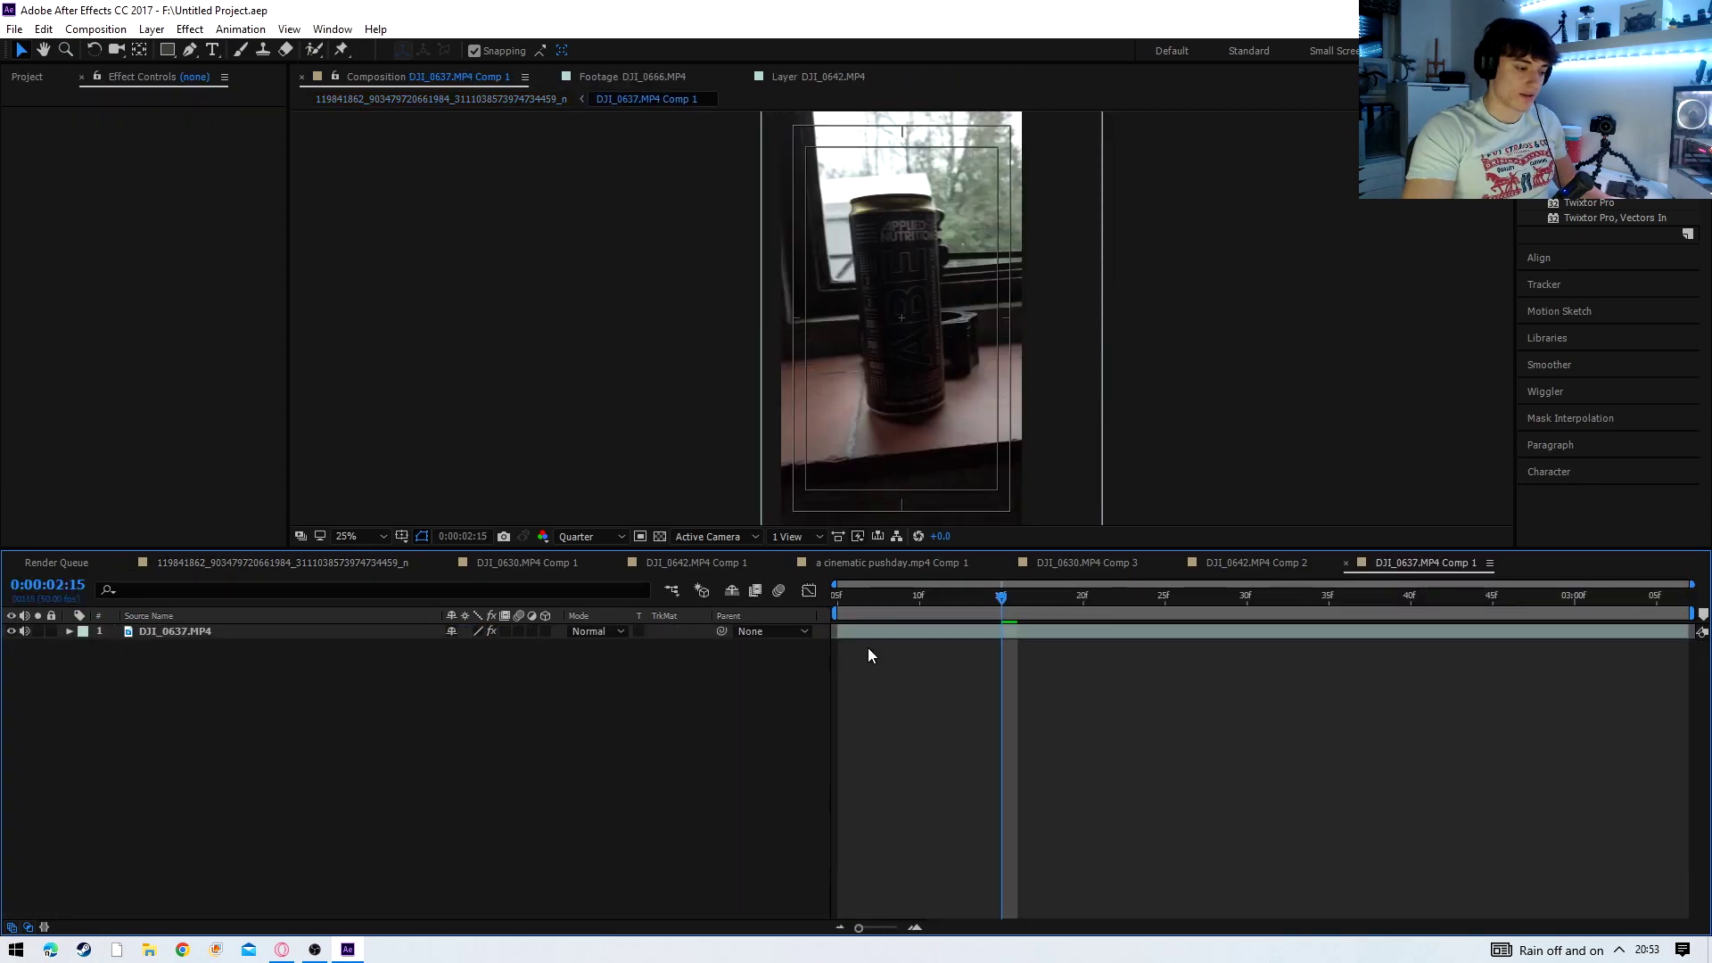
{"action": "key", "text": "Home"}
{"action": "left_click", "coordinate": [858, 634]}
{"action": "key", "text": "p"}
{"action": "mouse_move", "coordinate": [848, 612]}
{"action": "left_mouse_down"}
{"action": "mouse_move", "coordinate": [1082, 610]}
{"action": "mouse_move", "coordinate": [814, 619]}
{"action": "mouse_move", "coordinate": [873, 600]}
{"action": "mouse_move", "coordinate": [1410, 639]}
{"action": "mouse_move", "coordinate": [826, 603]}
{"action": "left_mouse_up"}
{"action": "left_click", "coordinate": [894, 621]}
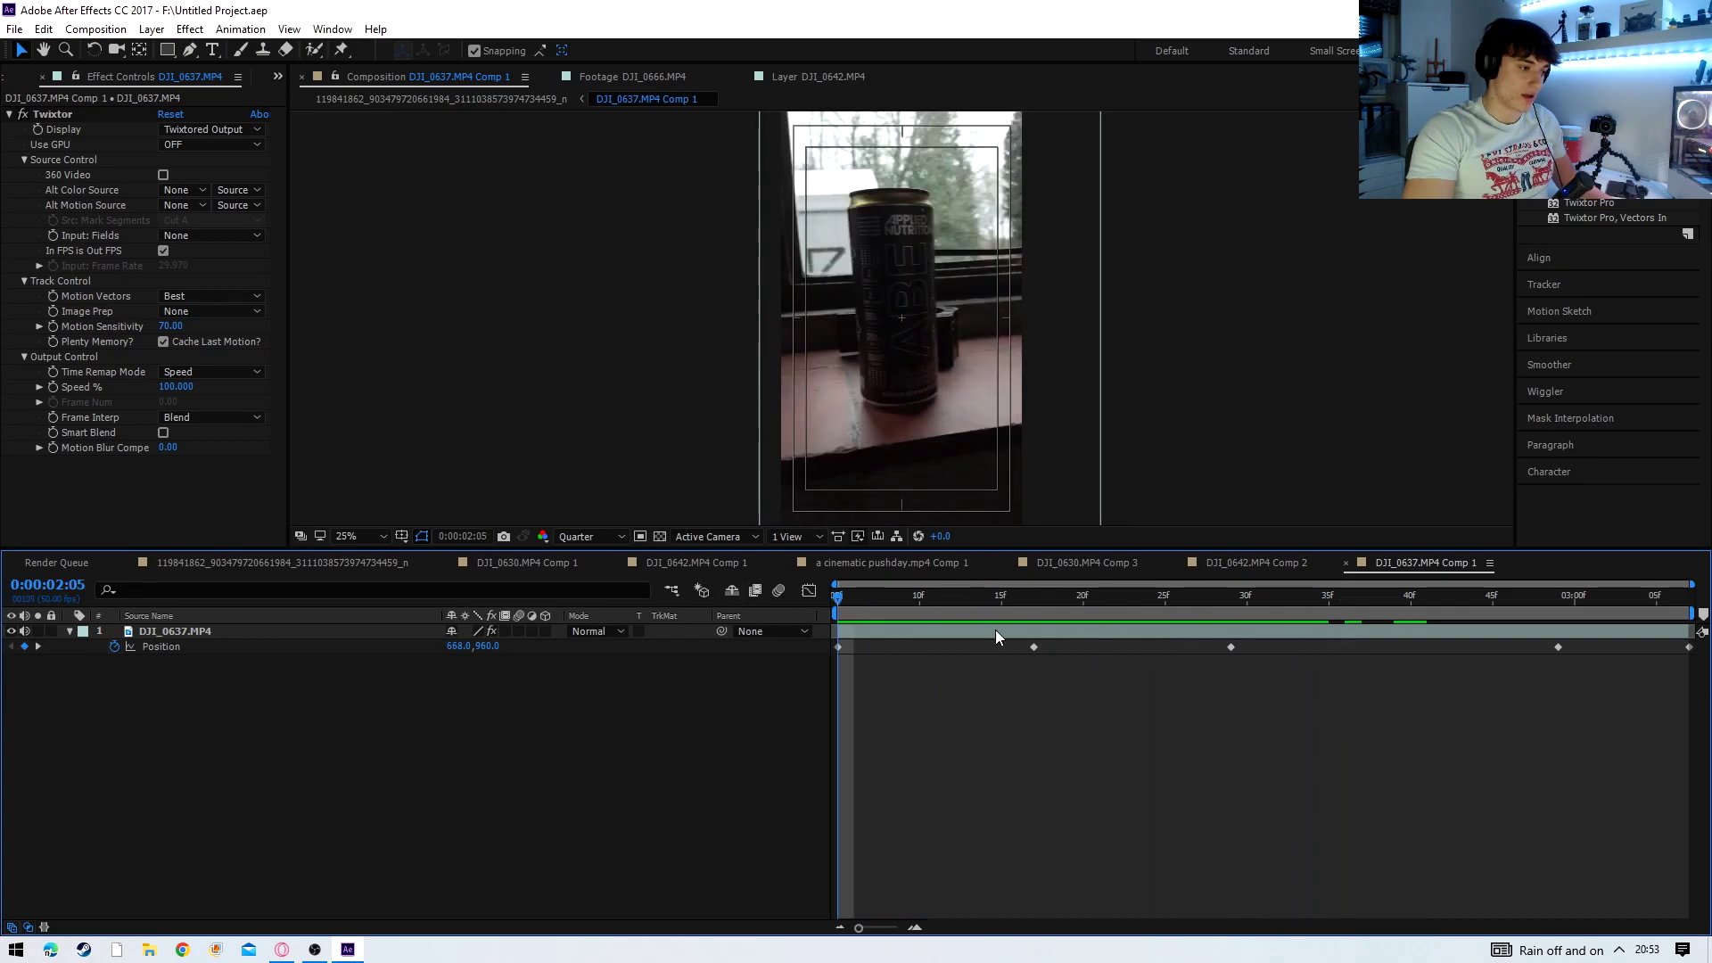
- Remove the Position keyframes from DJI_0637.MP4, set its X position to 540 and preview the clip
{"action": "left_click", "coordinate": [113, 645]}
{"action": "type", "text": "540"}
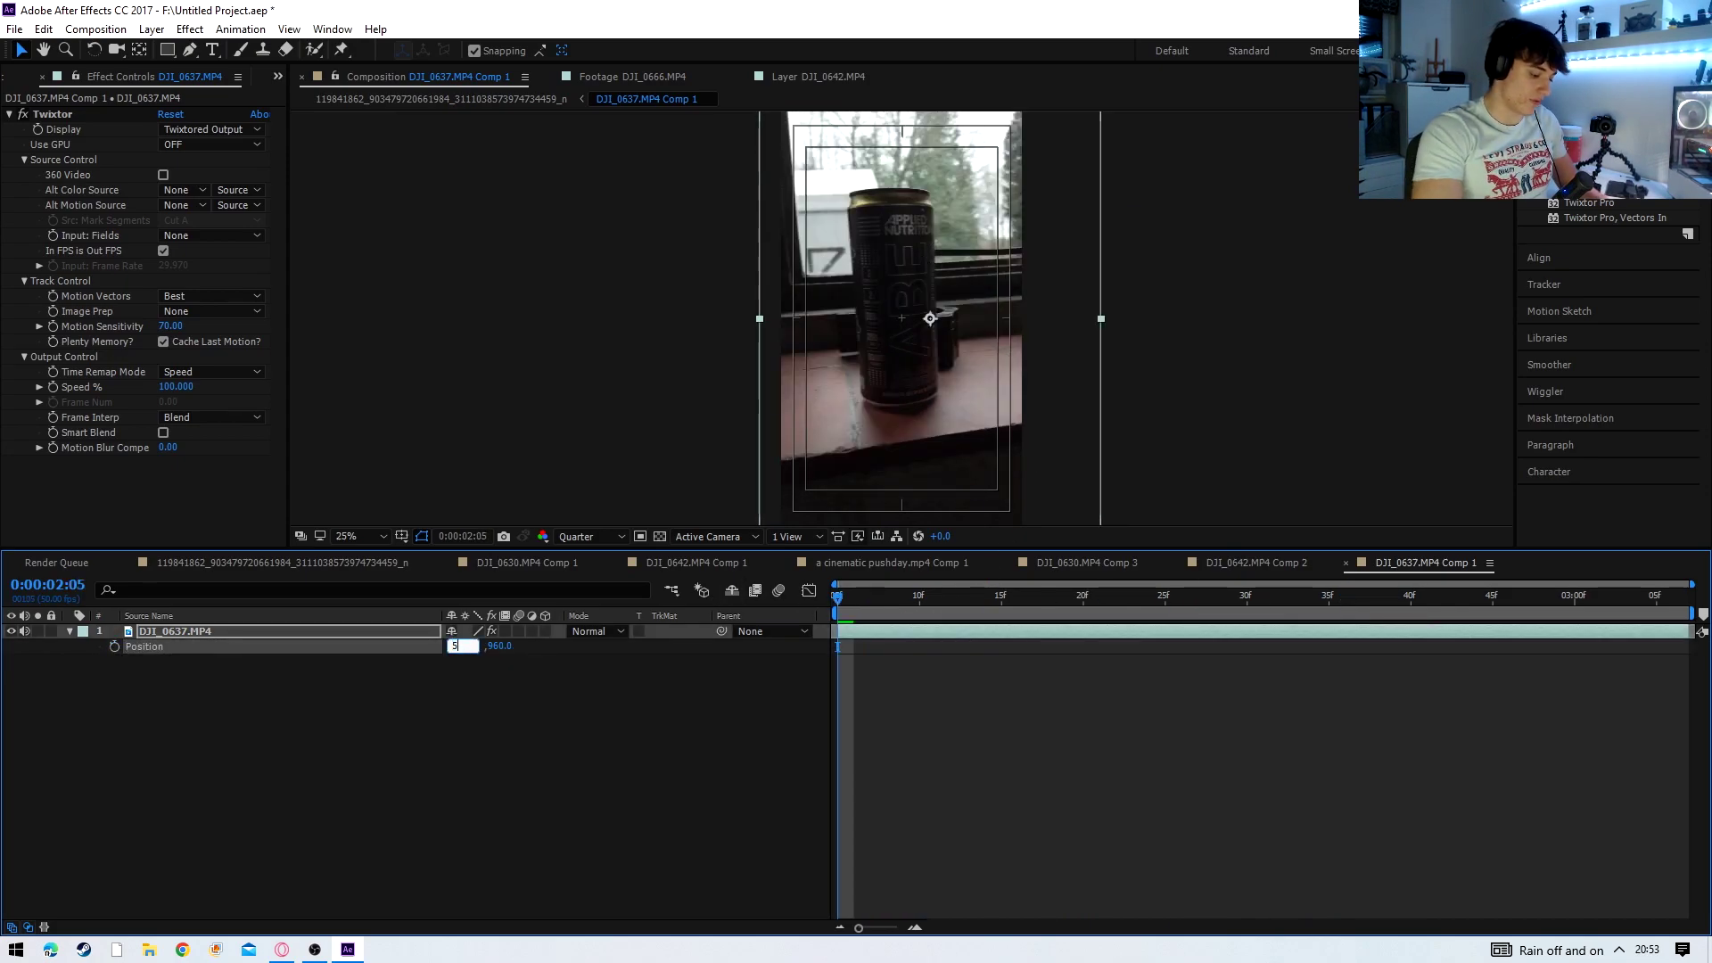
{"action": "key", "text": "Return"}
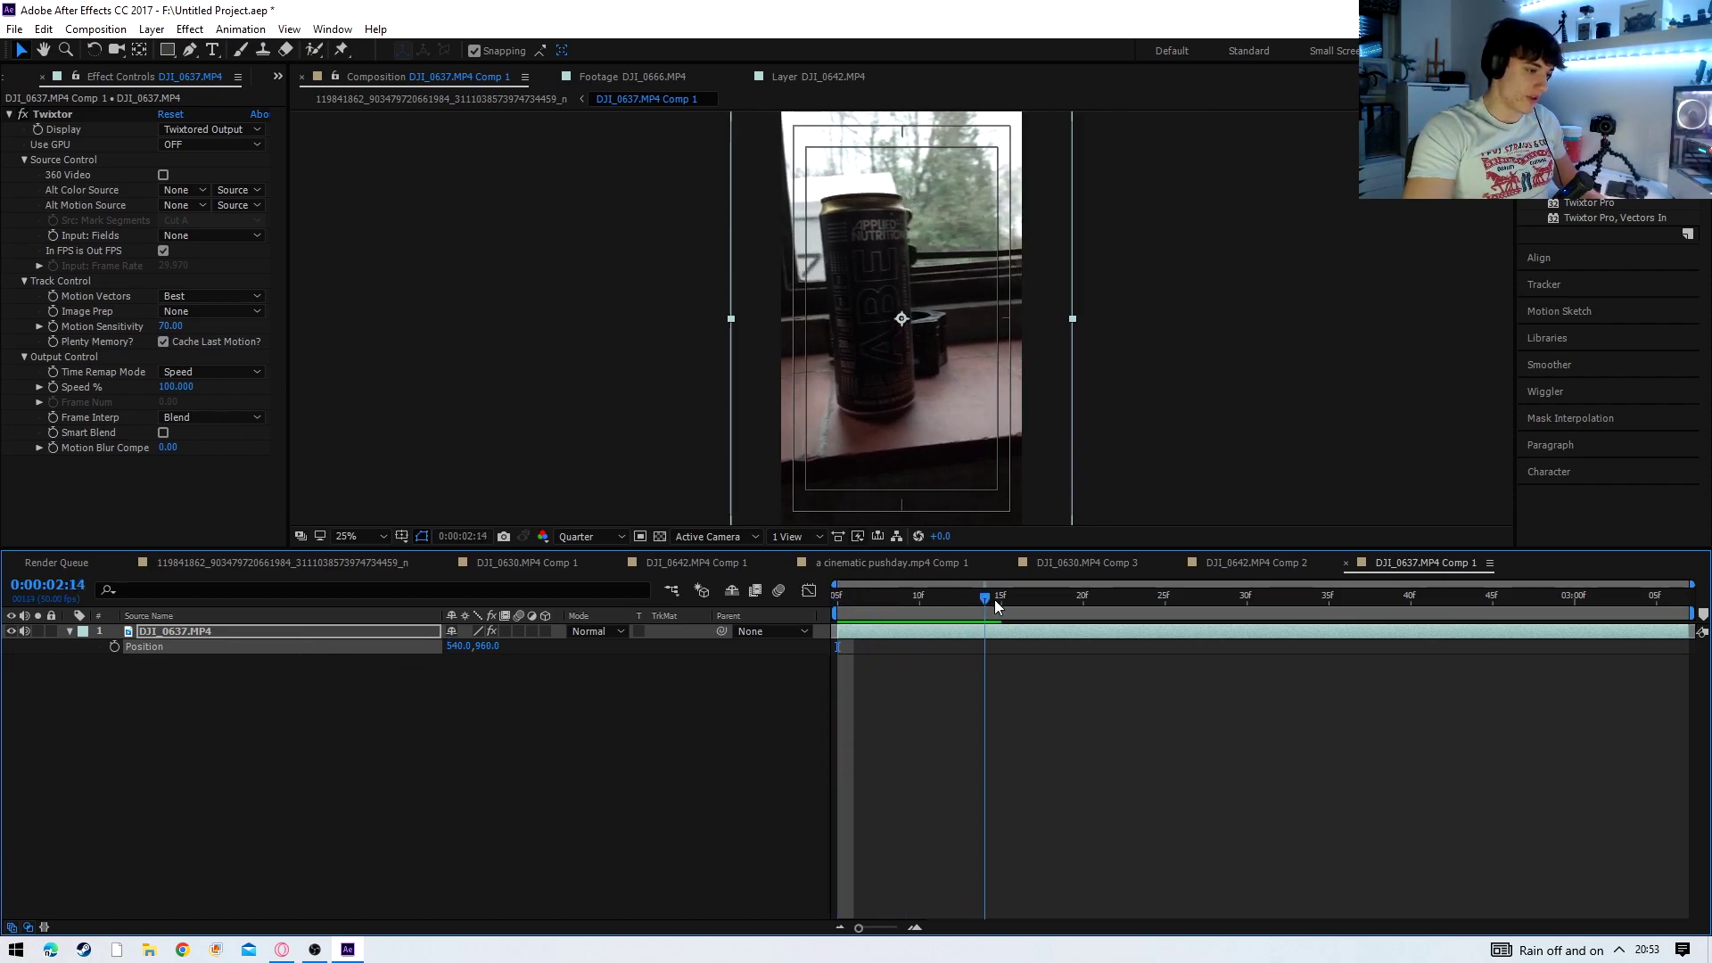
{"action": "key", "text": "space"}
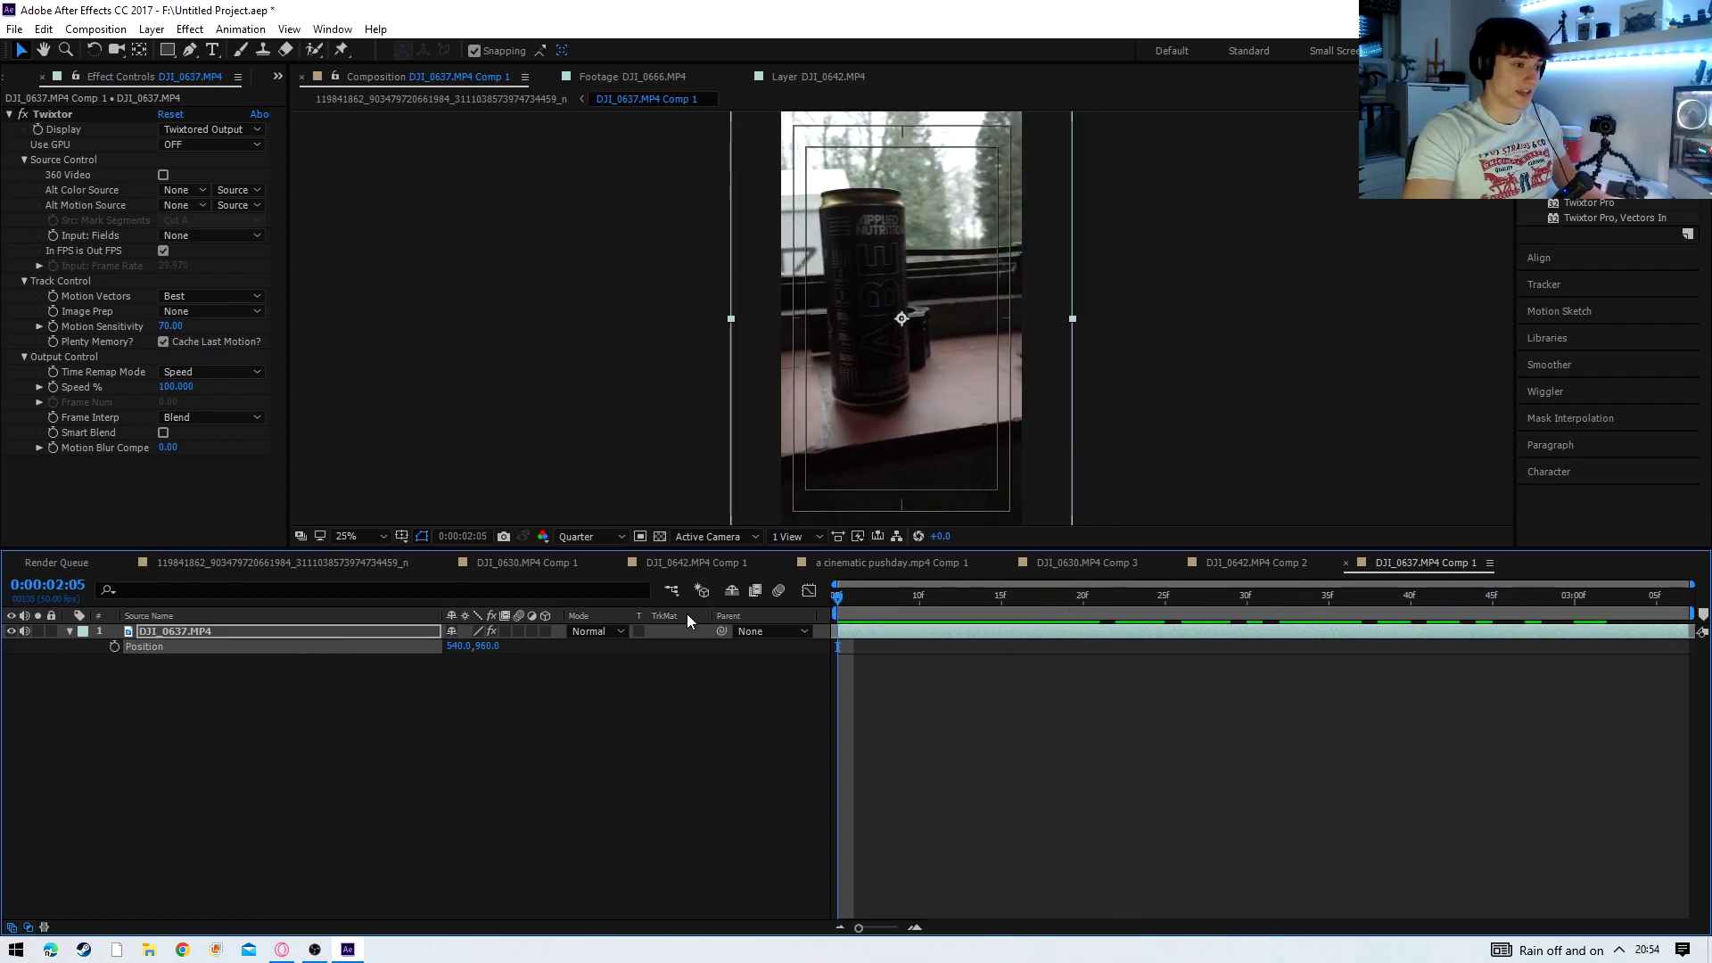
- Undo the X position change on DJI_0637.MP4 and move to 0:00:02:06
{"action": "key", "text": "ctrl+z"}
{"action": "left_click", "coordinate": [854, 604]}
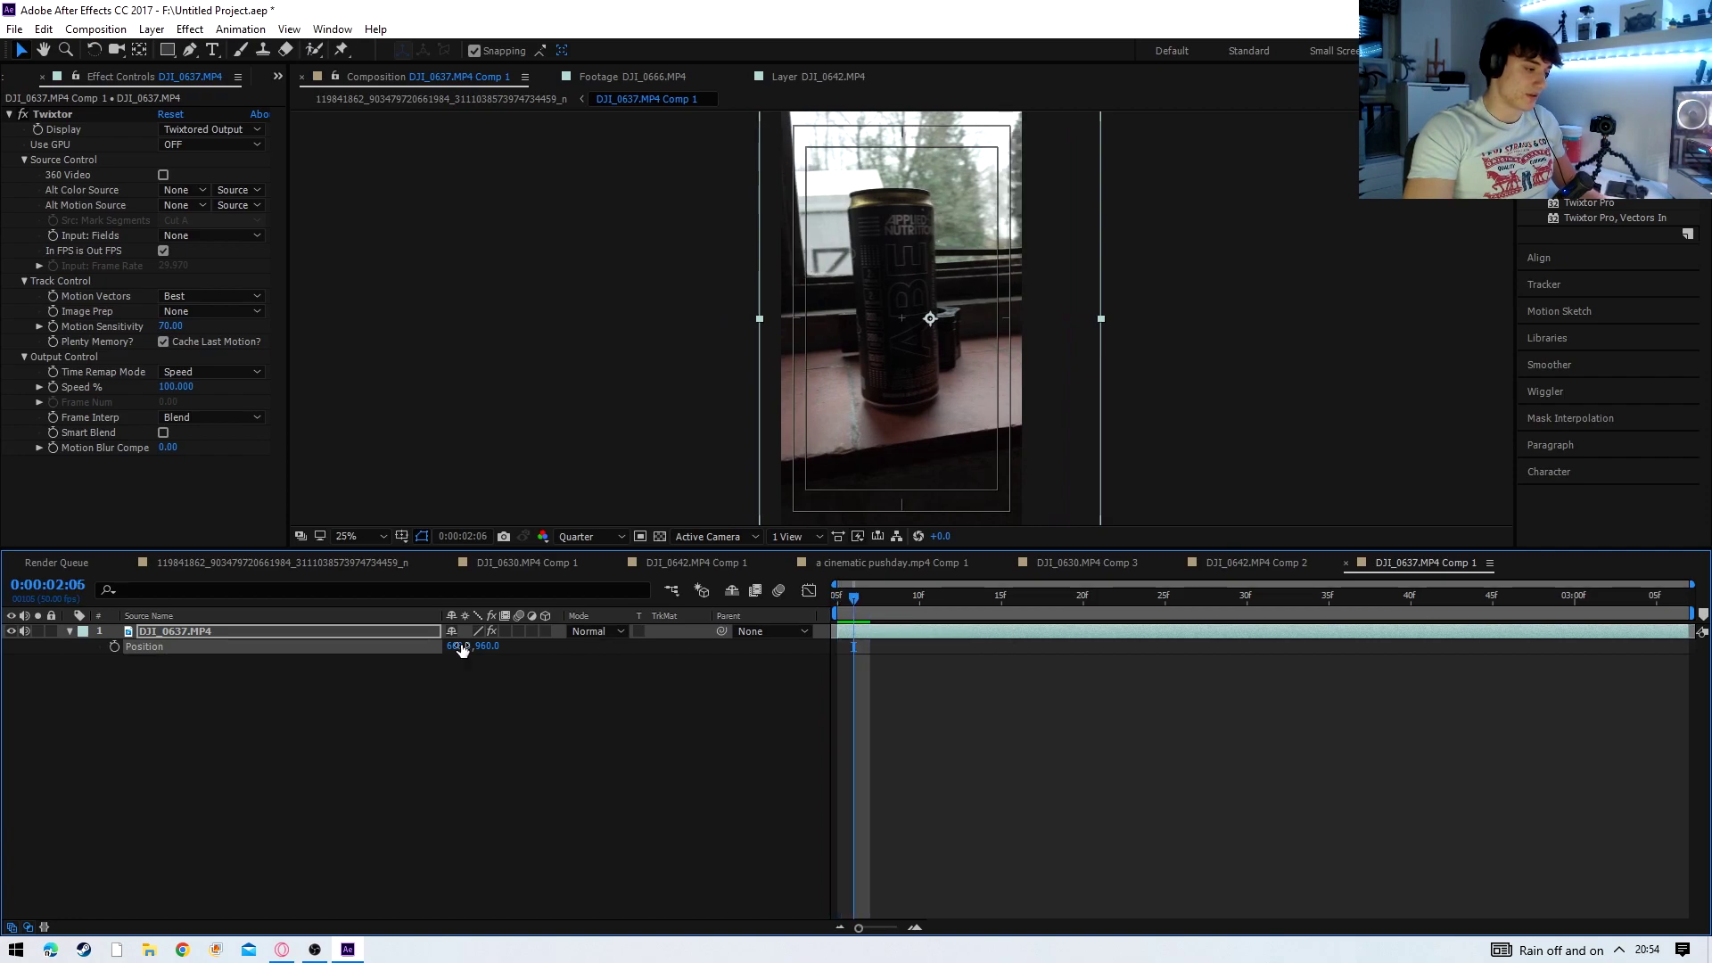
- Undo the removal of the DJI_0637.MP4 Position keyframes and return to 0:00:02:05
{"action": "key", "text": "ctrl+z"}
{"action": "key", "text": "ctrl+z"}
{"action": "left_click", "coordinate": [857, 606]}
{"action": "left_click_drag", "start_coordinate": [858, 615], "coordinate": [824, 607]}
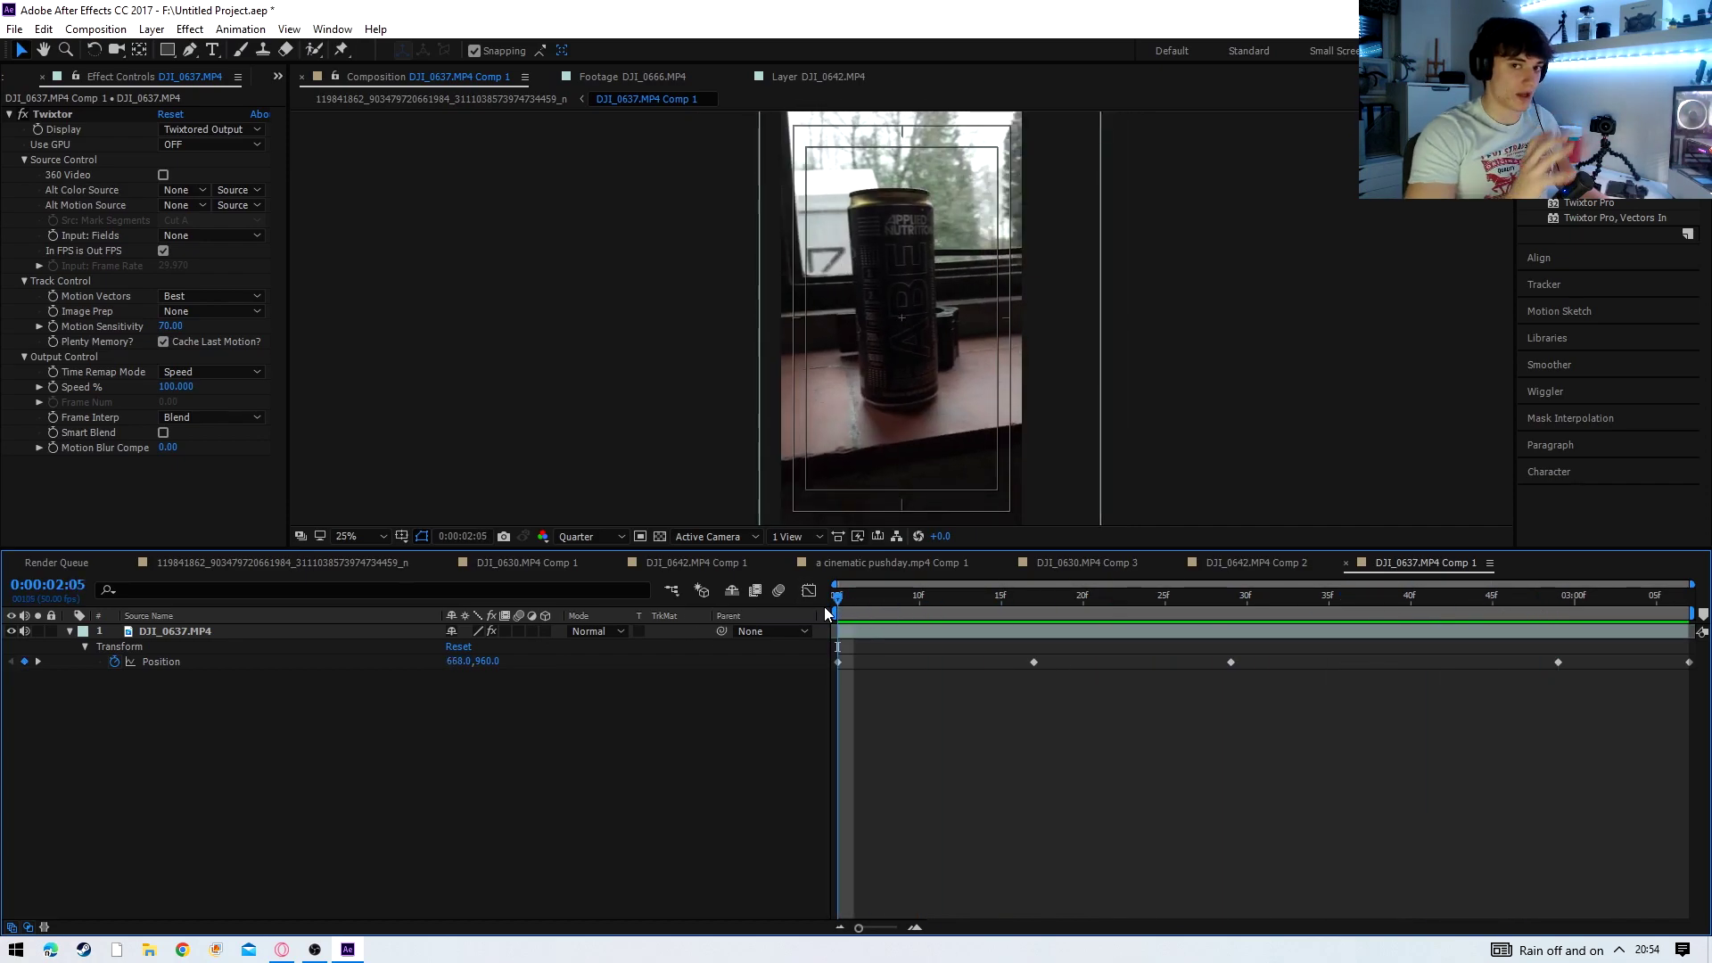
- Hide the title/action safe guides in the composition view and show them again
{"action": "left_click", "coordinate": [400, 536]}
{"action": "left_click", "coordinate": [434, 562]}
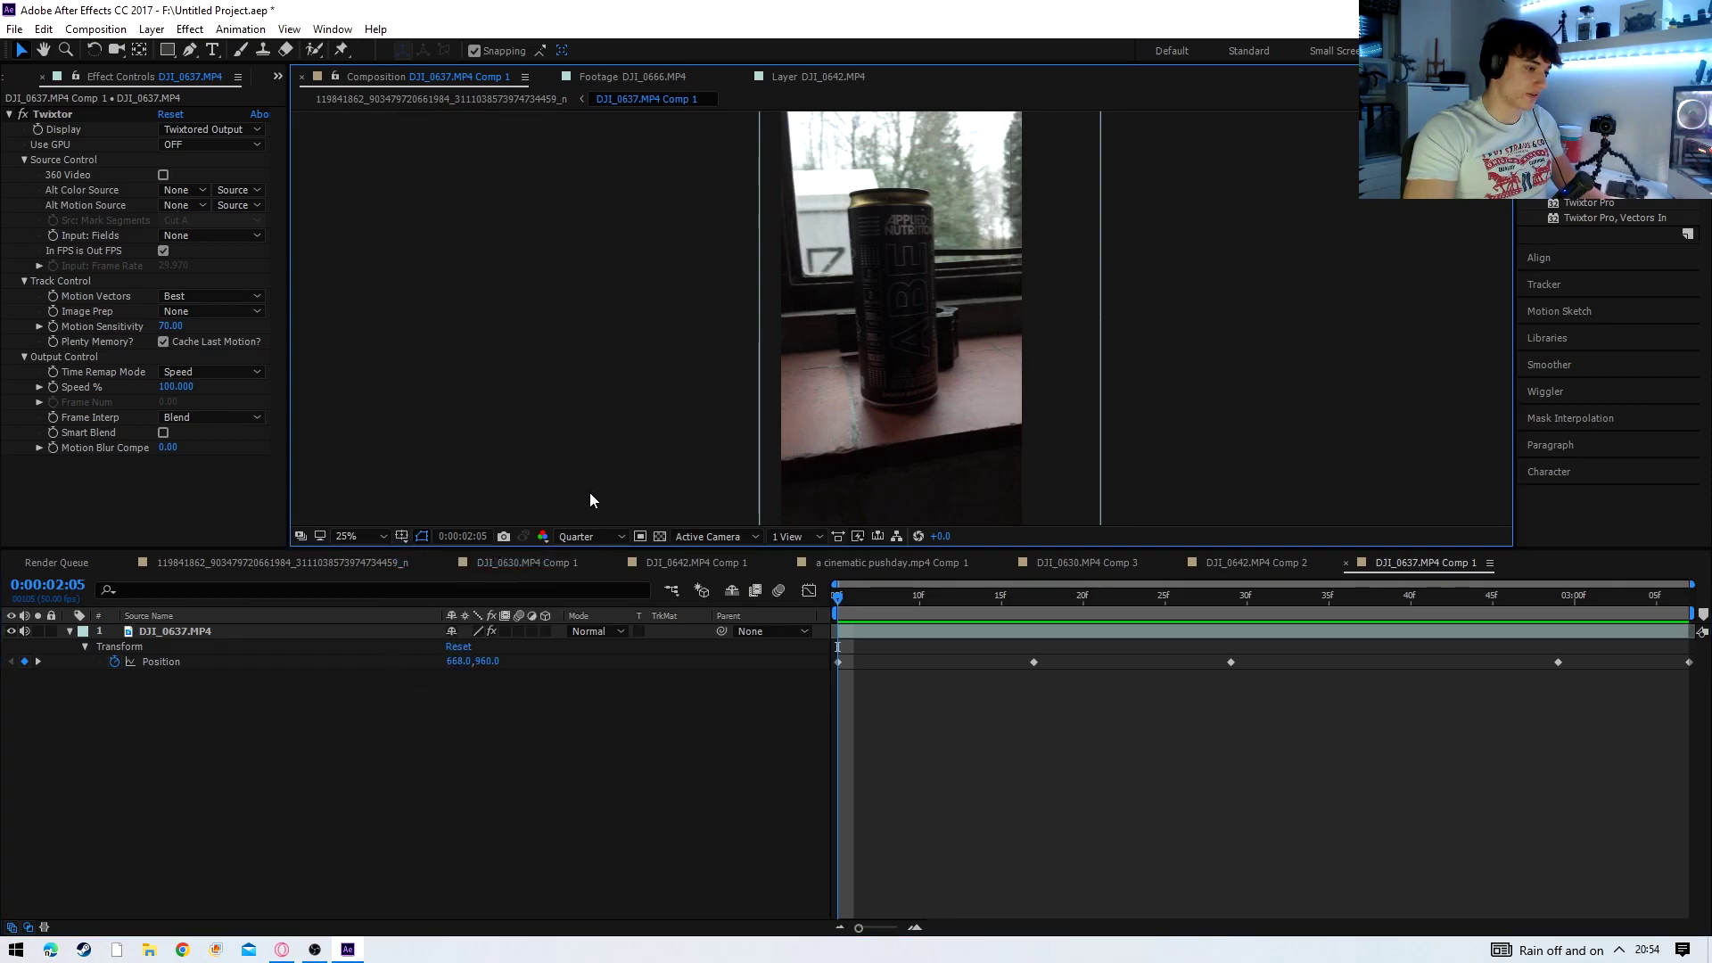
{"action": "left_click", "coordinate": [400, 536]}
{"action": "left_click", "coordinate": [434, 562]}
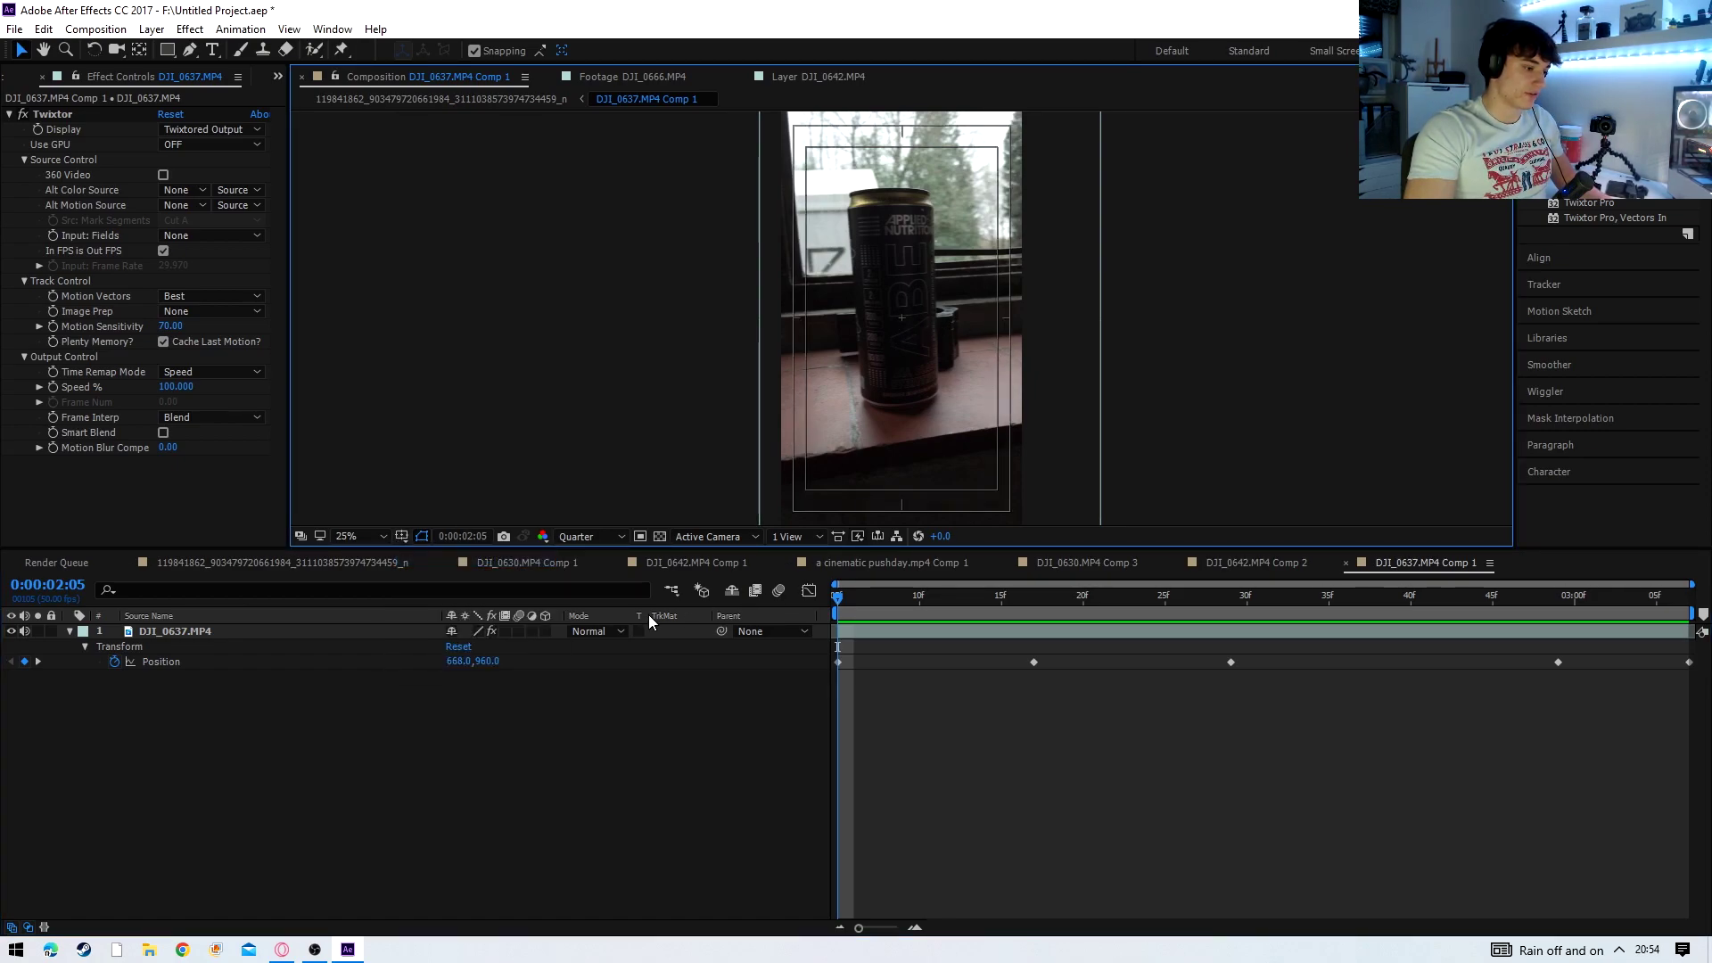
- Return to the main reel composition and preview the can clip transition from 0:00:03:37
{"action": "left_click", "coordinate": [201, 562]}
{"action": "left_click_drag", "start_coordinate": [1248, 600], "coordinate": [1235, 604]}
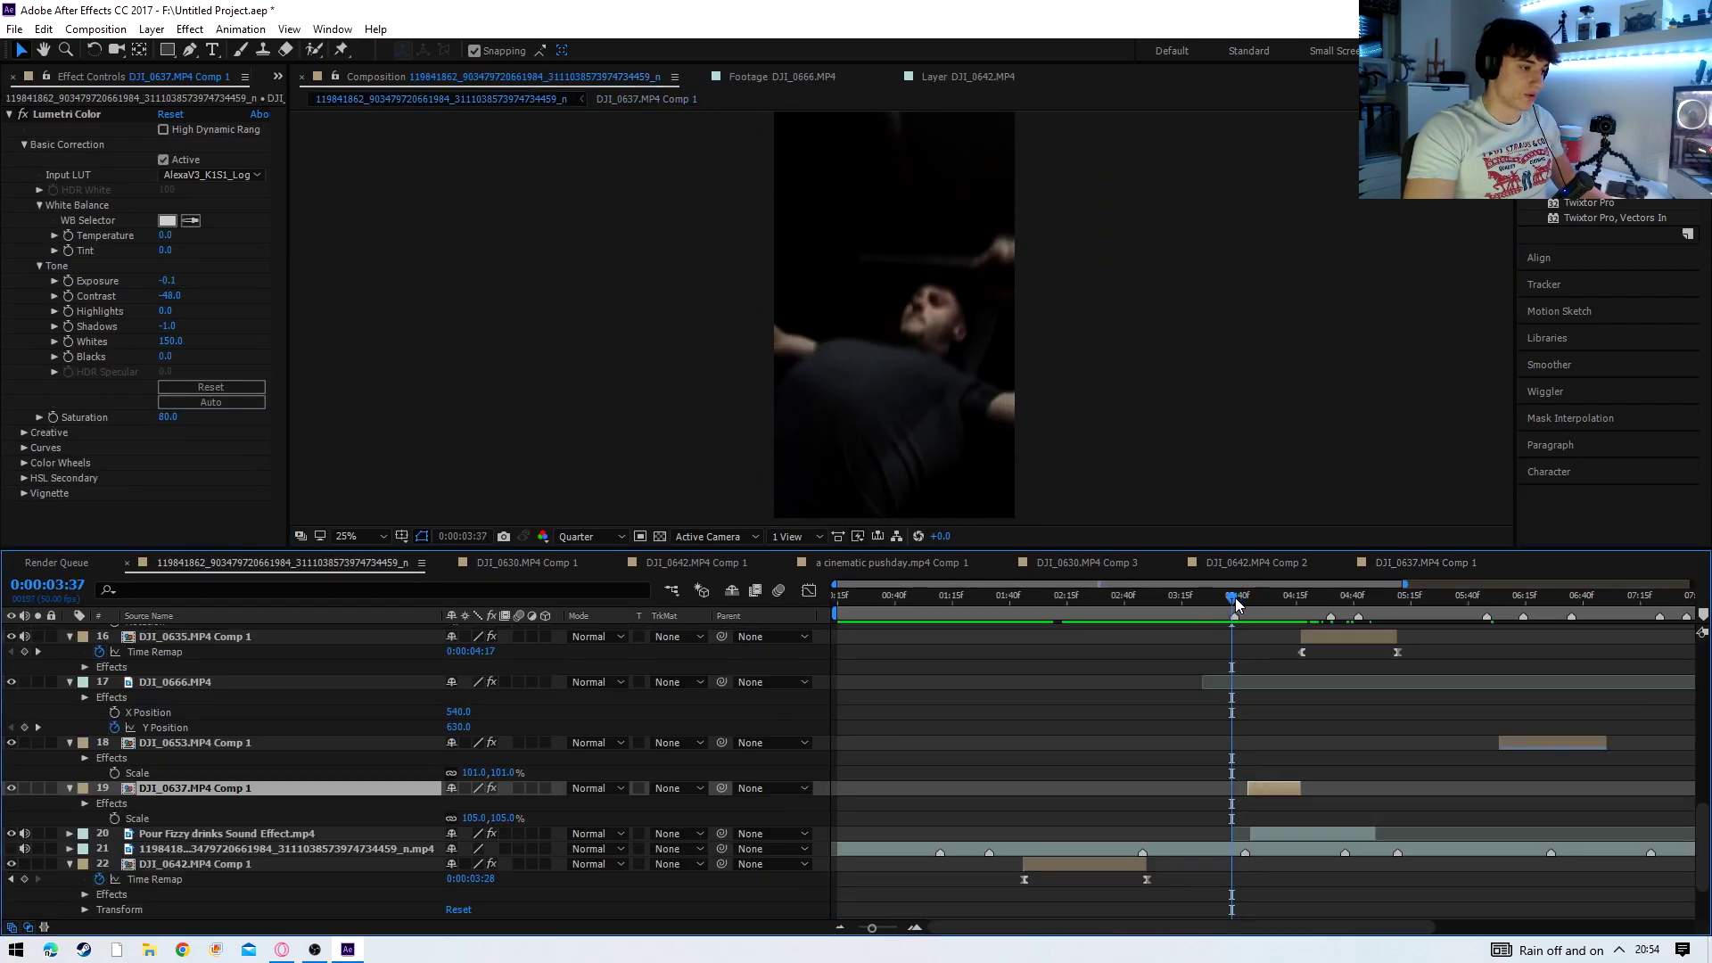
{"action": "key", "text": "space"}
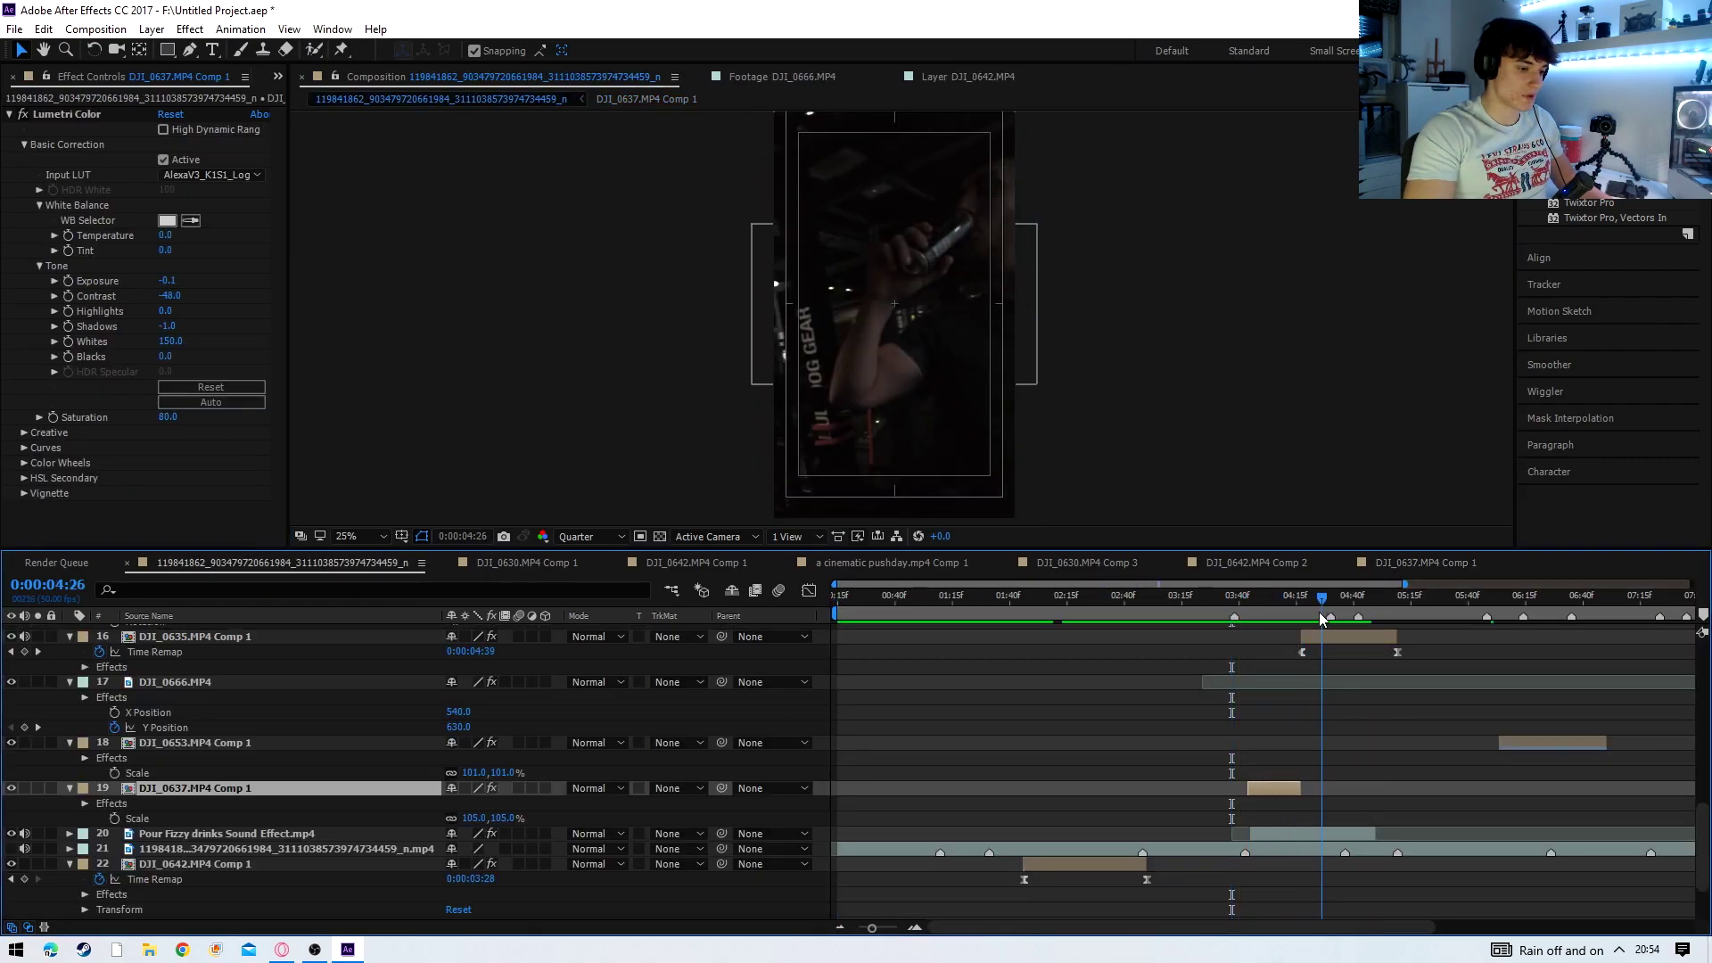
- Open the DJI_0635.MP4 Comp 1 precomp and scrub through its Position and Scale keyframes with the view enlarged to 50%
{"action": "left_click", "coordinate": [1304, 636]}
{"action": "double_click", "coordinate": [1309, 636]}
{"action": "left_click_drag", "start_coordinate": [910, 612], "coordinate": [1673, 635]}
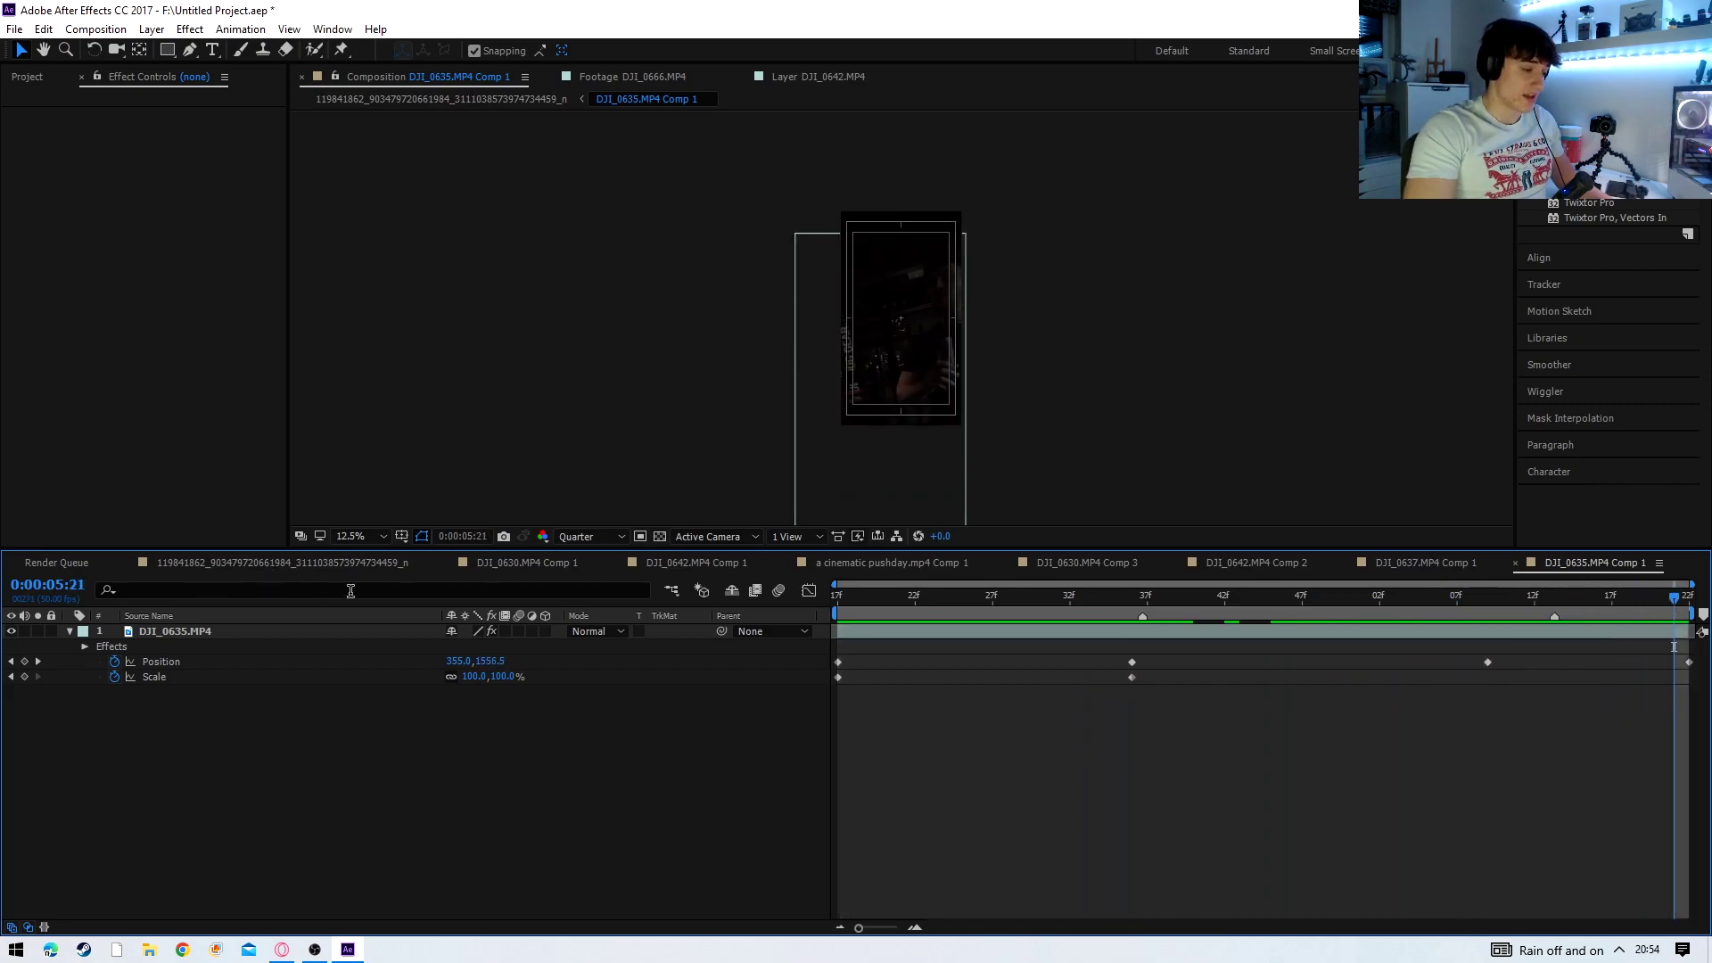
{"action": "scroll", "coordinate": [910, 246], "scroll_direction": "up", "scroll_amount": 3}
{"action": "left_click", "coordinate": [43, 49]}
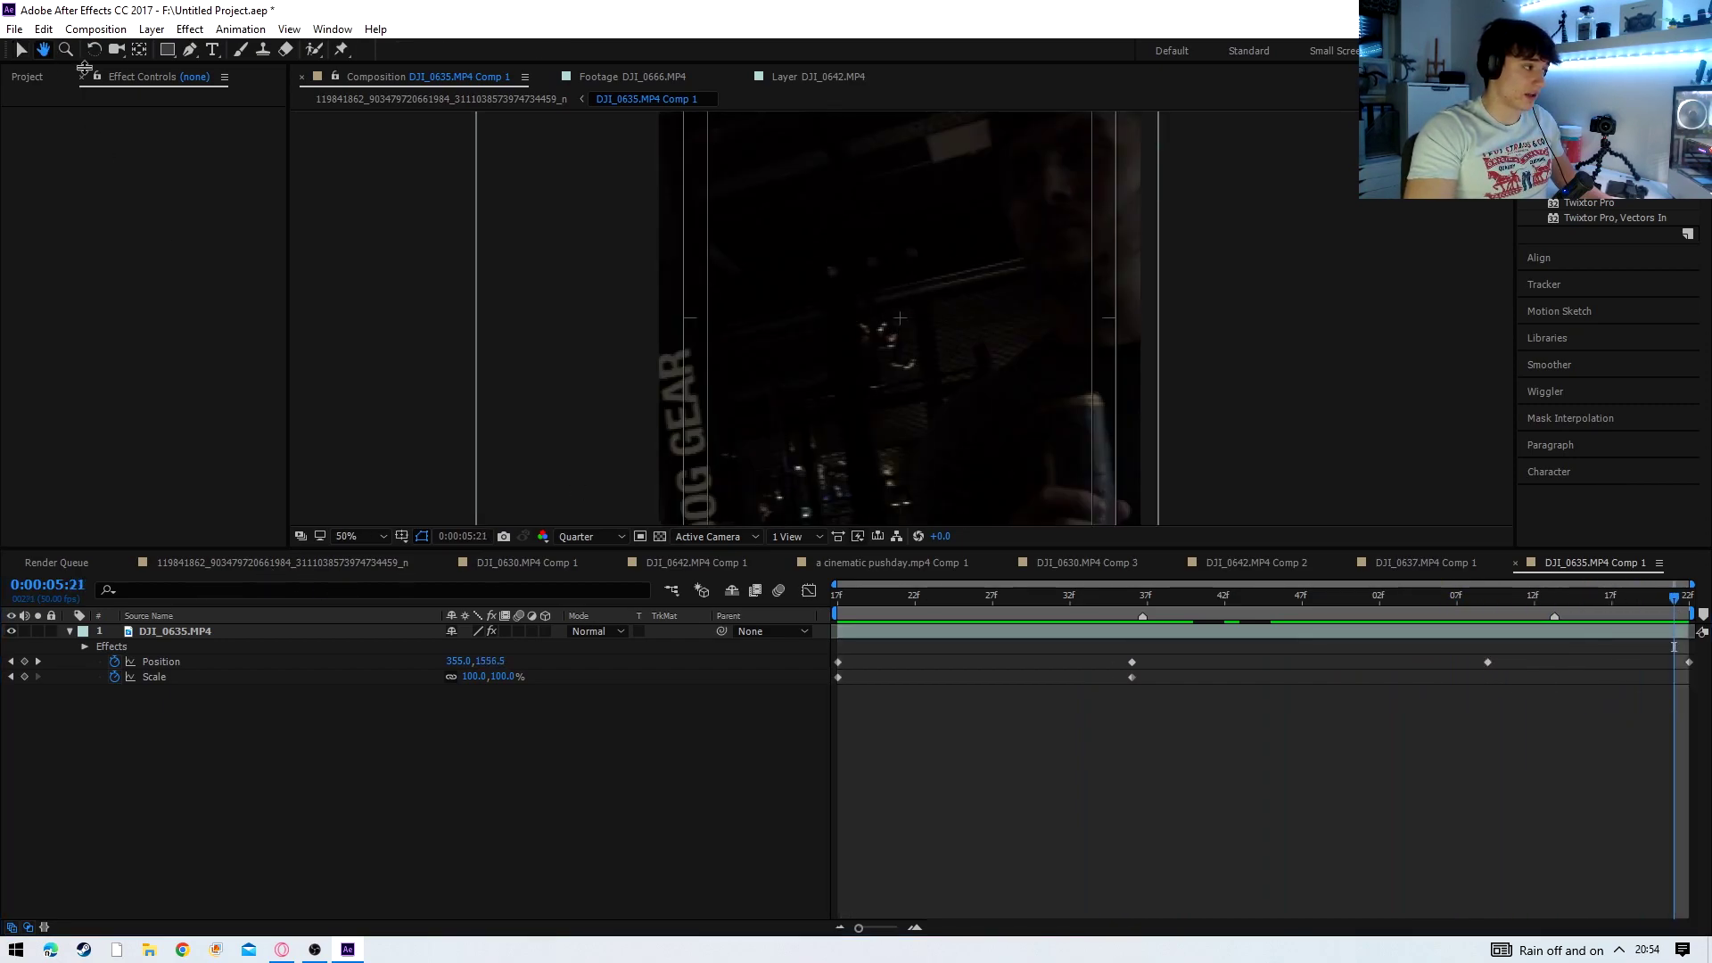
{"action": "left_click_drag", "start_coordinate": [821, 123], "coordinate": [847, 394]}
{"action": "left_click_drag", "start_coordinate": [1549, 608], "coordinate": [871, 596]}
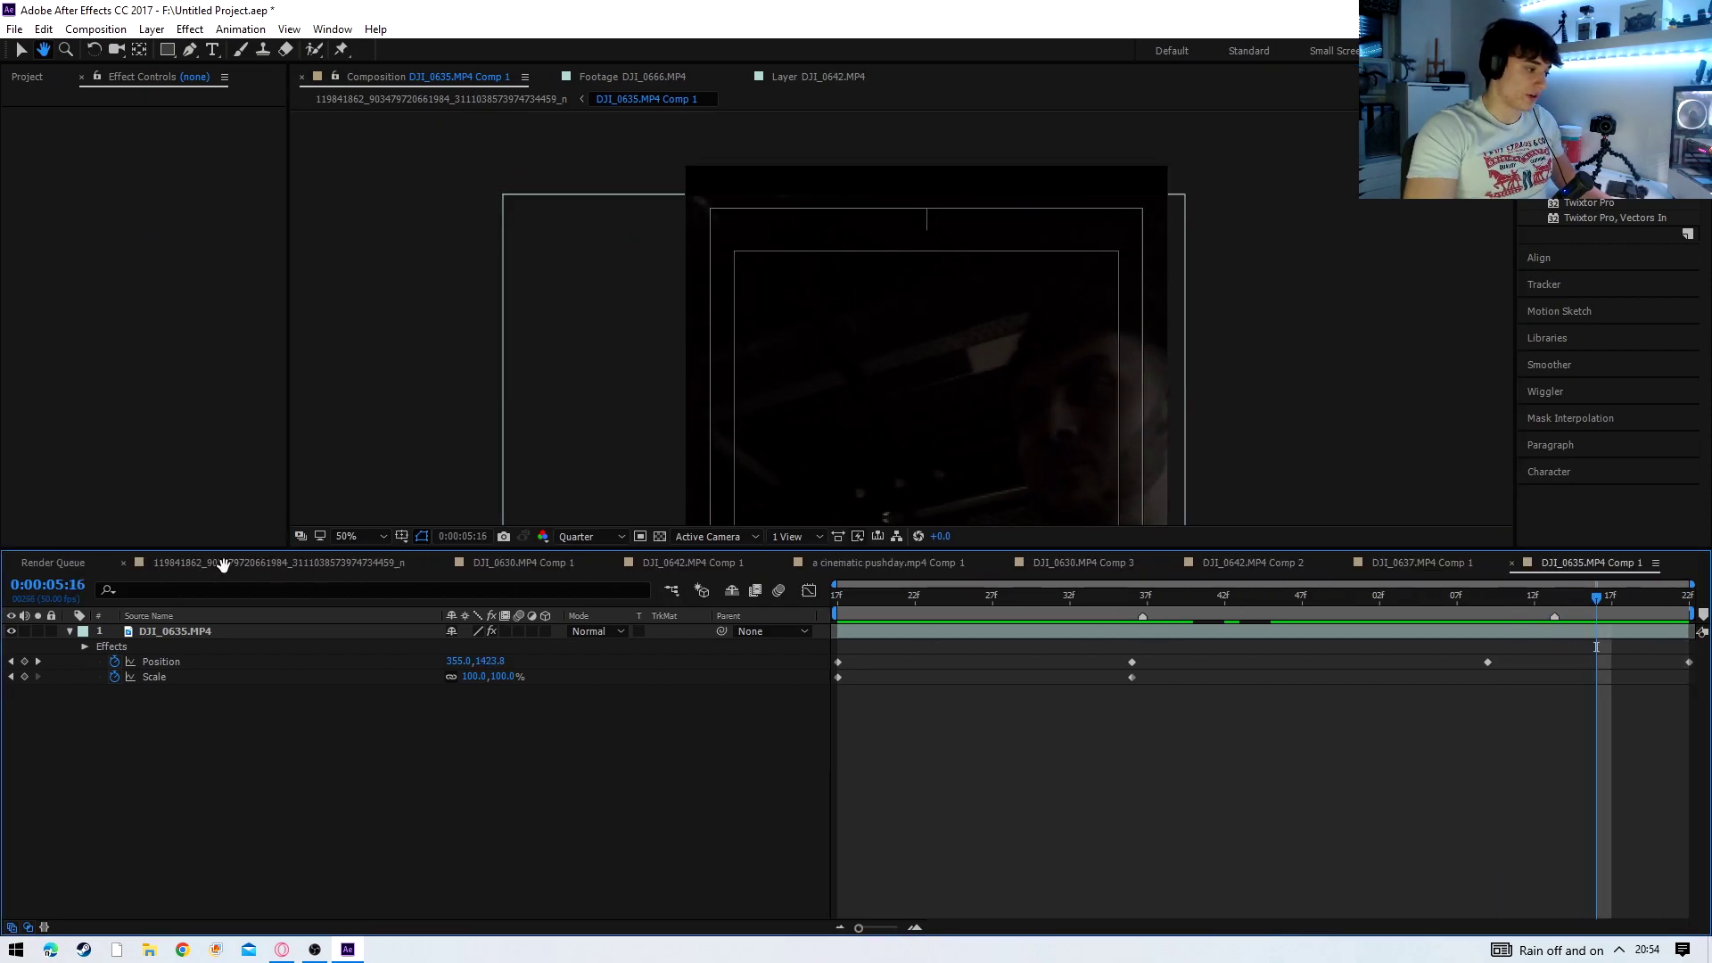
- Switch back to the Selection tool and examine the Motion Tile effect of DJI_0635.MP4 Comp 1 in the main composition at 0:00:04:39
{"action": "left_click", "coordinate": [23, 52]}
{"action": "left_click", "coordinate": [306, 563]}
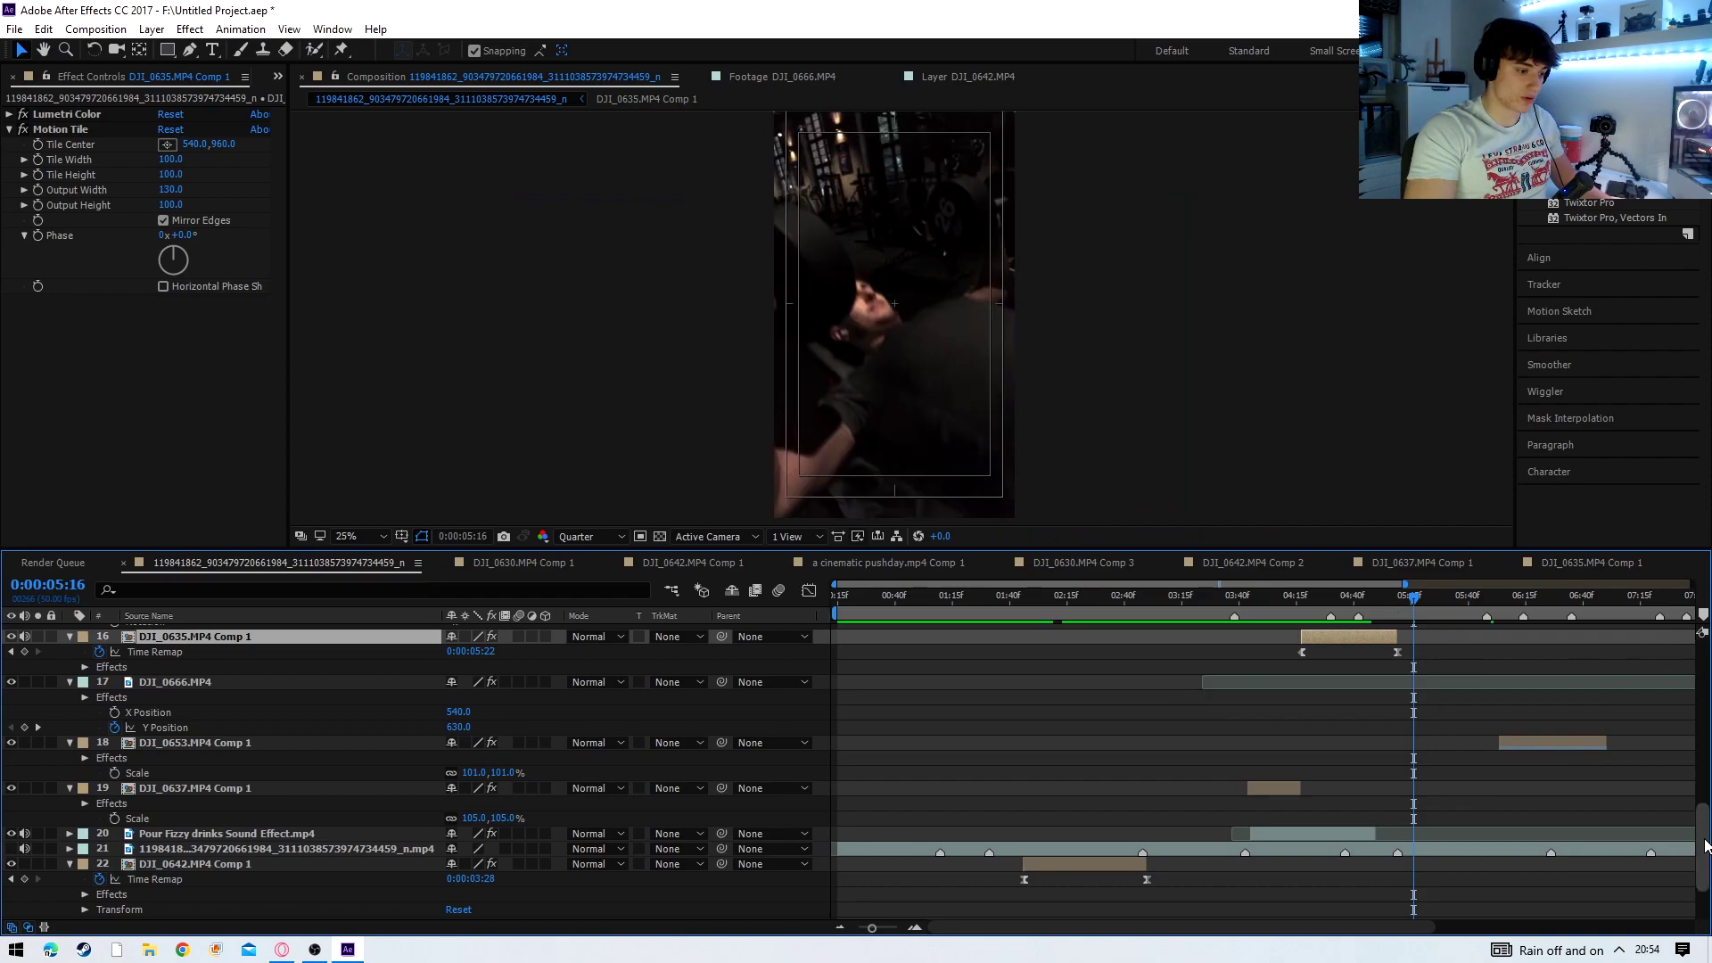
{"action": "left_click_drag", "start_coordinate": [1705, 845], "coordinate": [1704, 844]}
{"action": "left_click_drag", "start_coordinate": [1413, 599], "coordinate": [1351, 639]}
{"action": "left_click", "coordinate": [10, 130]}
{"action": "left_click", "coordinate": [10, 130]}
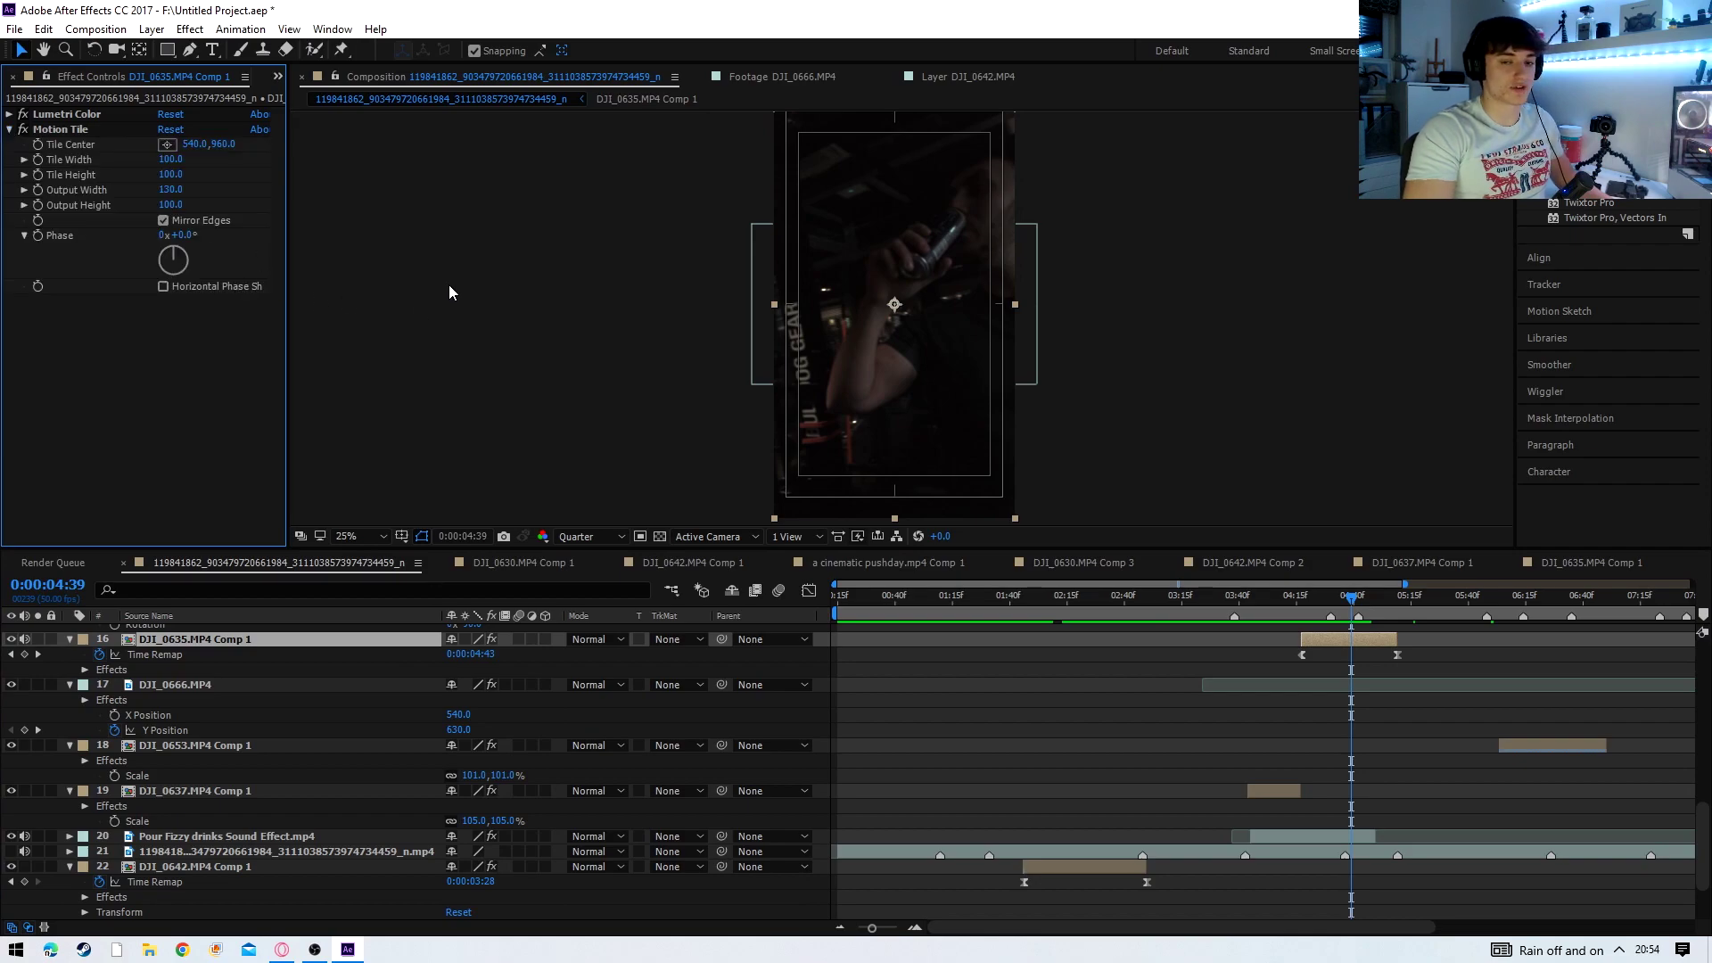
- Try a Motion Tile Output Width of 30 on DJI_0635.MP4 Comp 1 and undo it
{"action": "left_click_drag", "start_coordinate": [172, 192], "coordinate": [118, 195]}
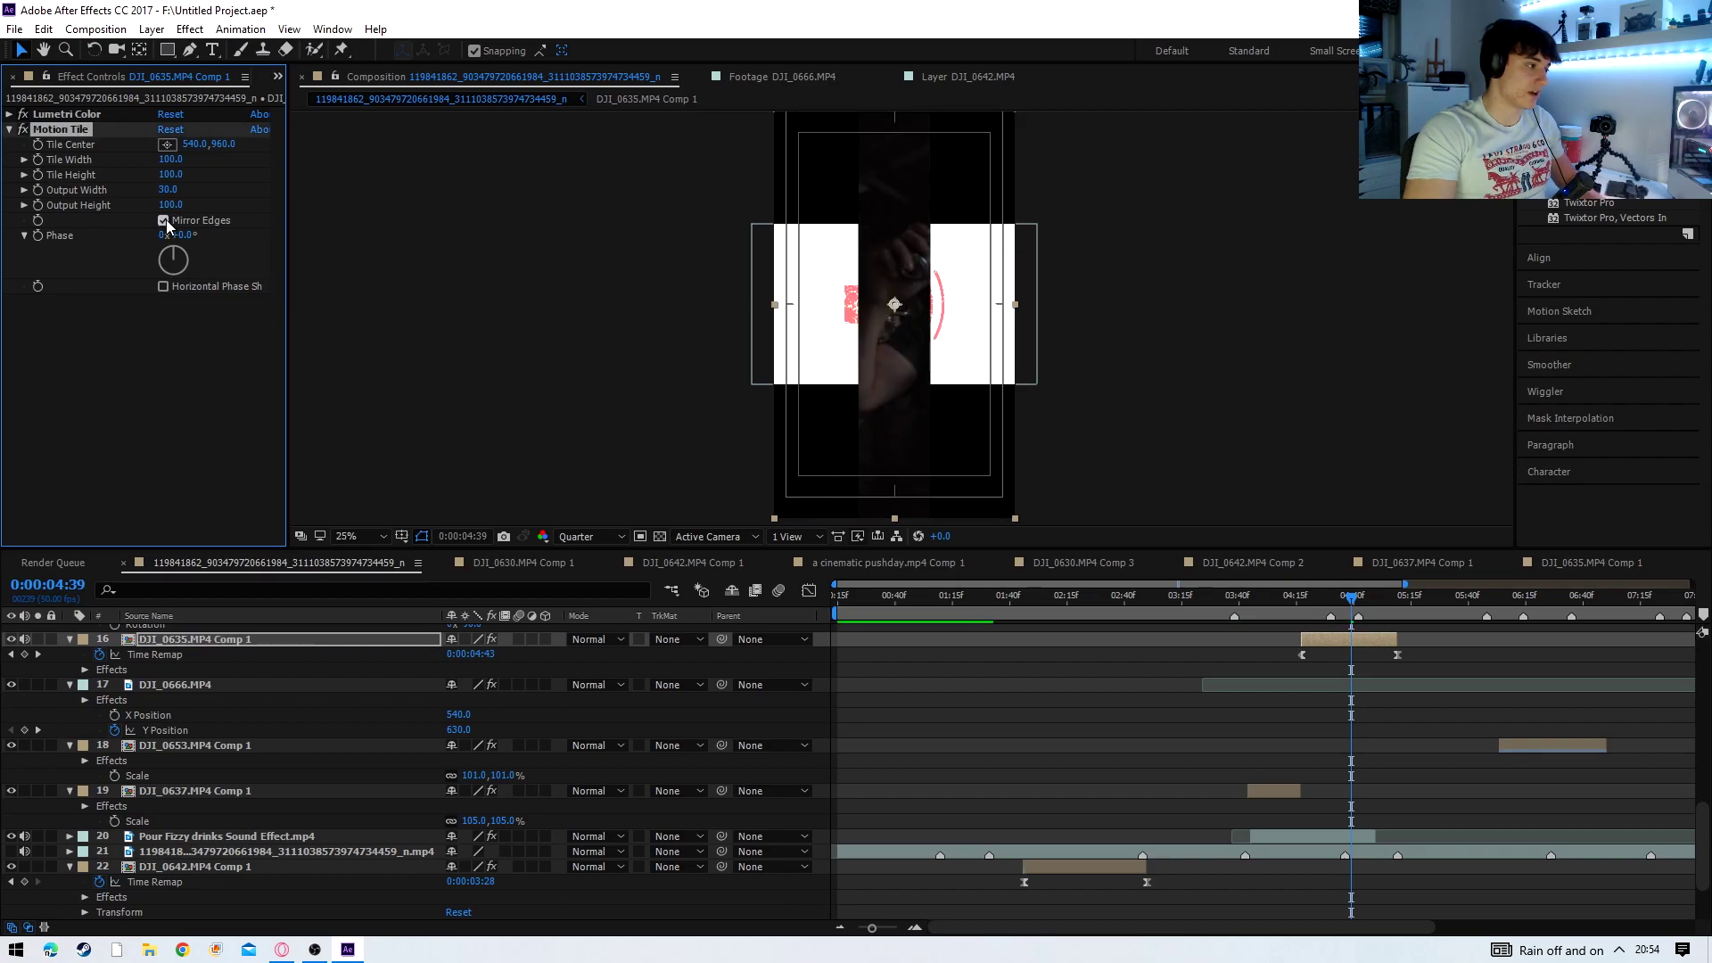
{"action": "key", "text": "ctrl+z"}
{"action": "key", "text": "ctrl+z"}
- Scrub through the following clips to 0:00:06:12 and select DJI_0653.MP4 Comp 1 on layer 18 to view its effects
{"action": "left_click_drag", "start_coordinate": [1387, 604], "coordinate": [1494, 604]}
{"action": "key", "text": "minus"}
{"action": "left_click", "coordinate": [1247, 602]}
{"action": "left_click", "coordinate": [1187, 603]}
{"action": "left_click_drag", "start_coordinate": [1186, 604], "coordinate": [1281, 608]}
{"action": "left_click", "coordinate": [1317, 749]}
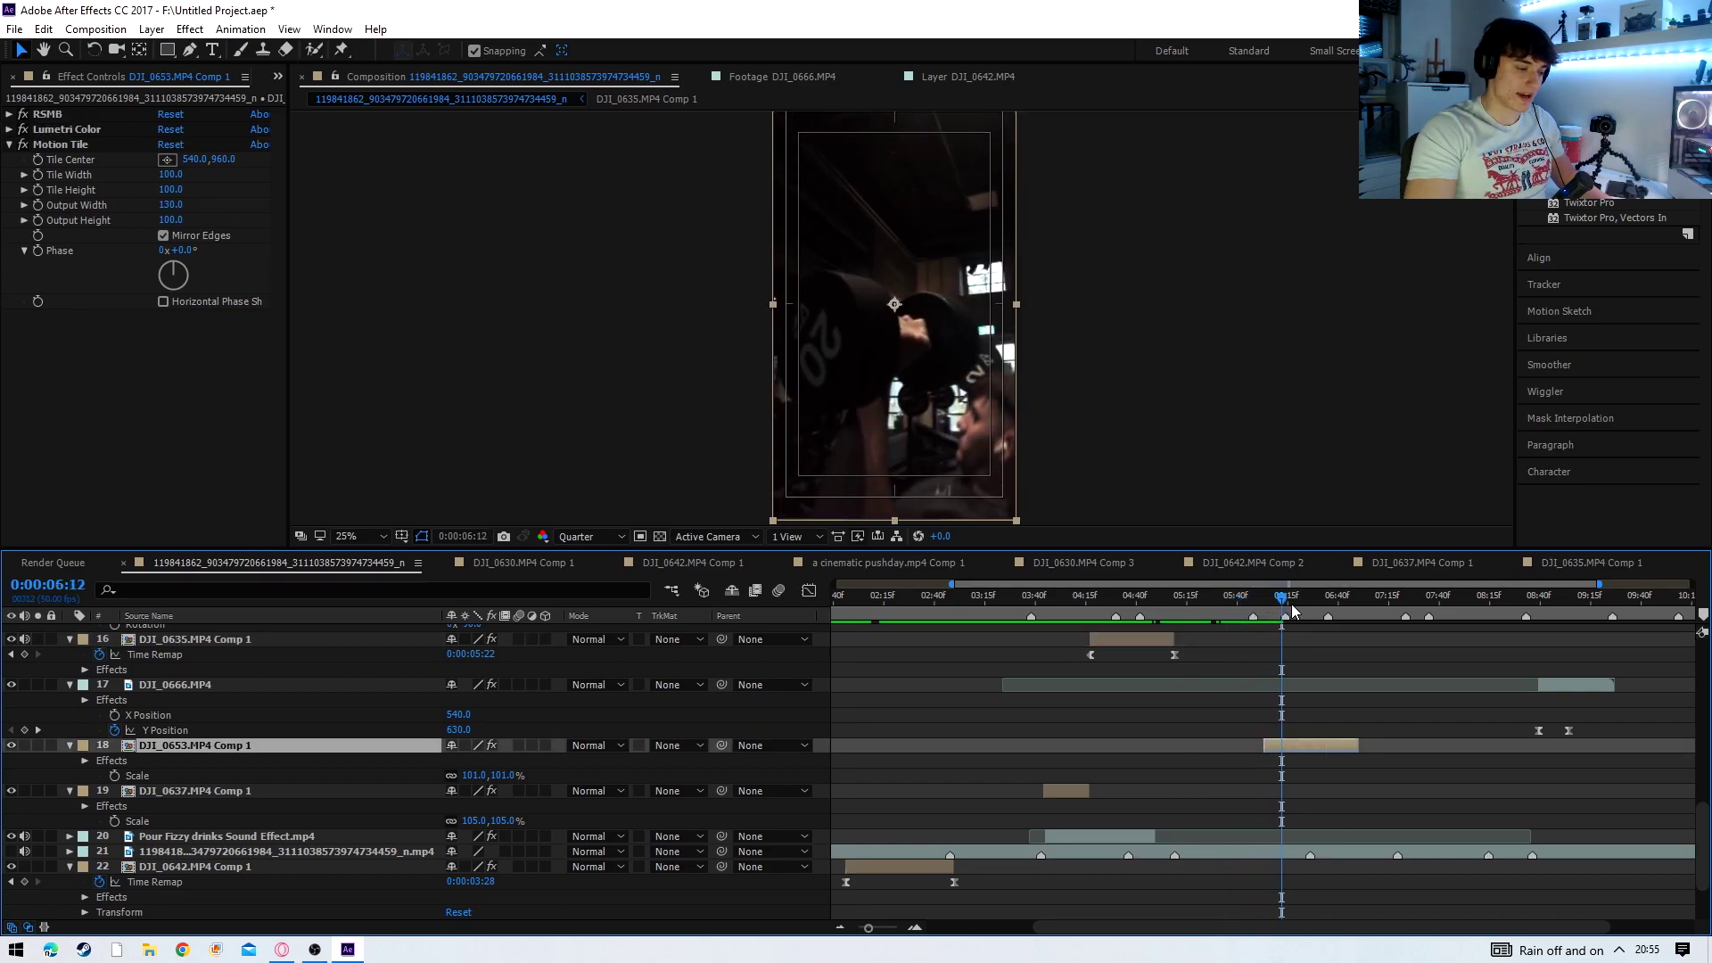
- Open the DJI_0653.MP4 Comp 1 precomp, preview it and scrub to its end
{"action": "double_click", "coordinate": [1300, 749]}
{"action": "key", "text": "space"}
{"action": "left_click_drag", "start_coordinate": [1175, 621], "coordinate": [1685, 629]}
- Return to the main reel composition, scrub the closing clips to 0:00:09:05 and save the project
{"action": "left_click", "coordinate": [146, 565]}
{"action": "left_click_drag", "start_coordinate": [1391, 606], "coordinate": [1515, 629]}
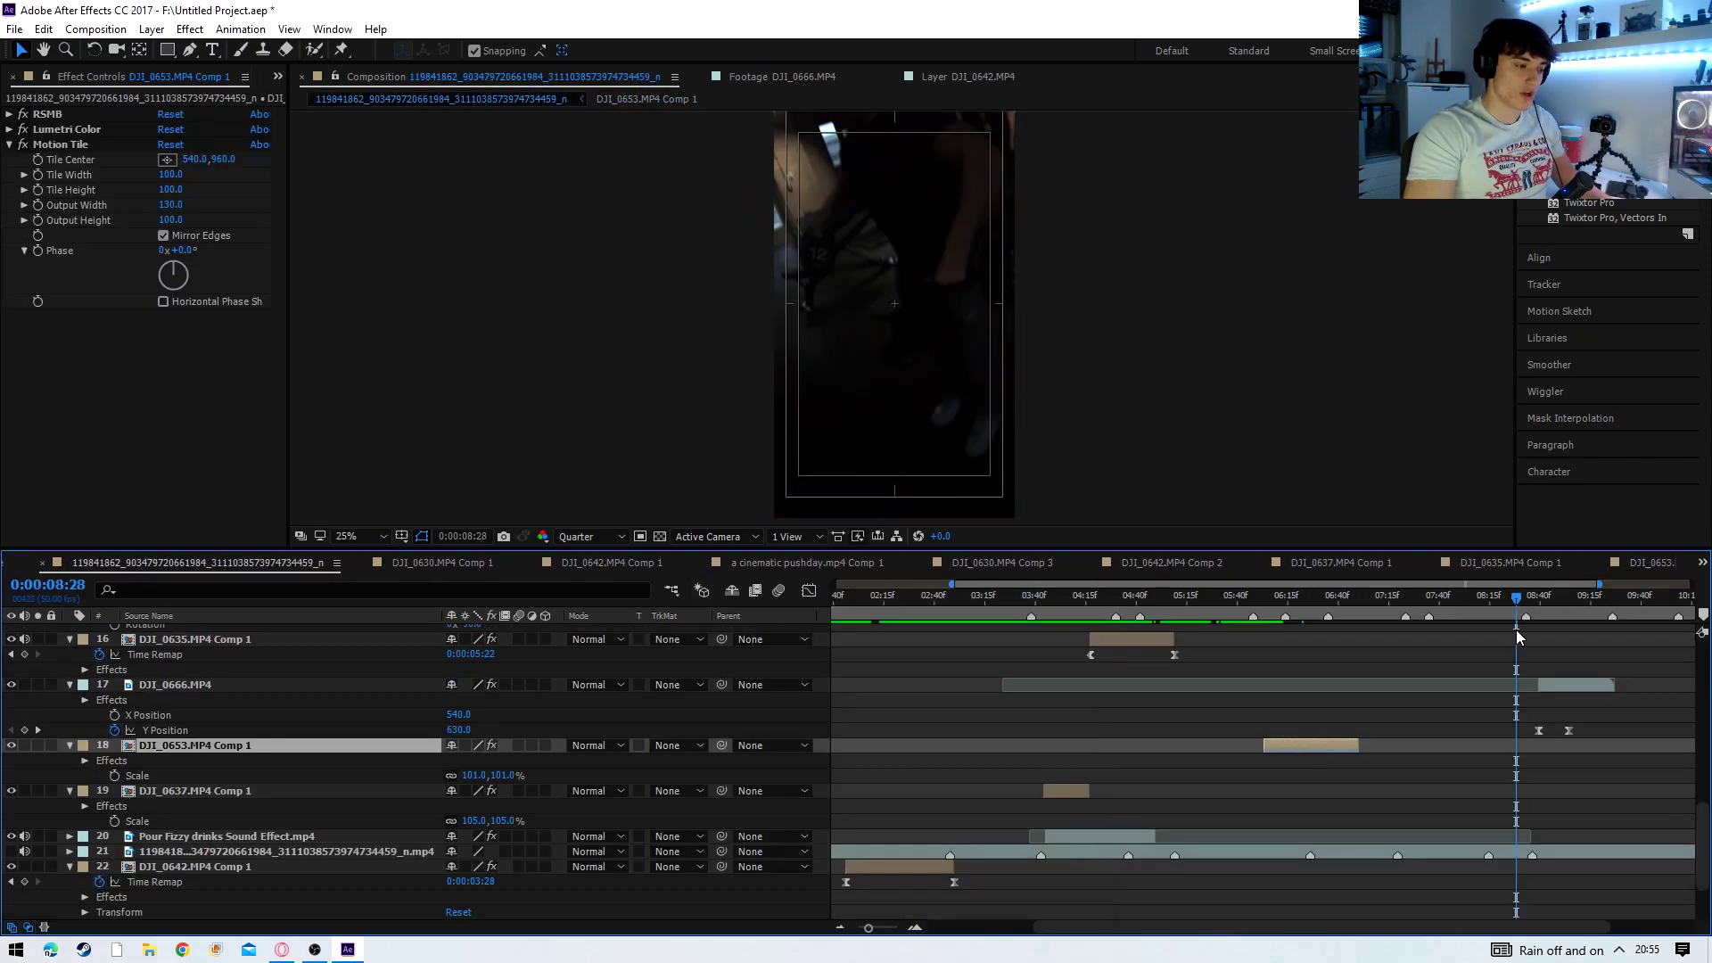
{"action": "left_click", "coordinate": [841, 929]}
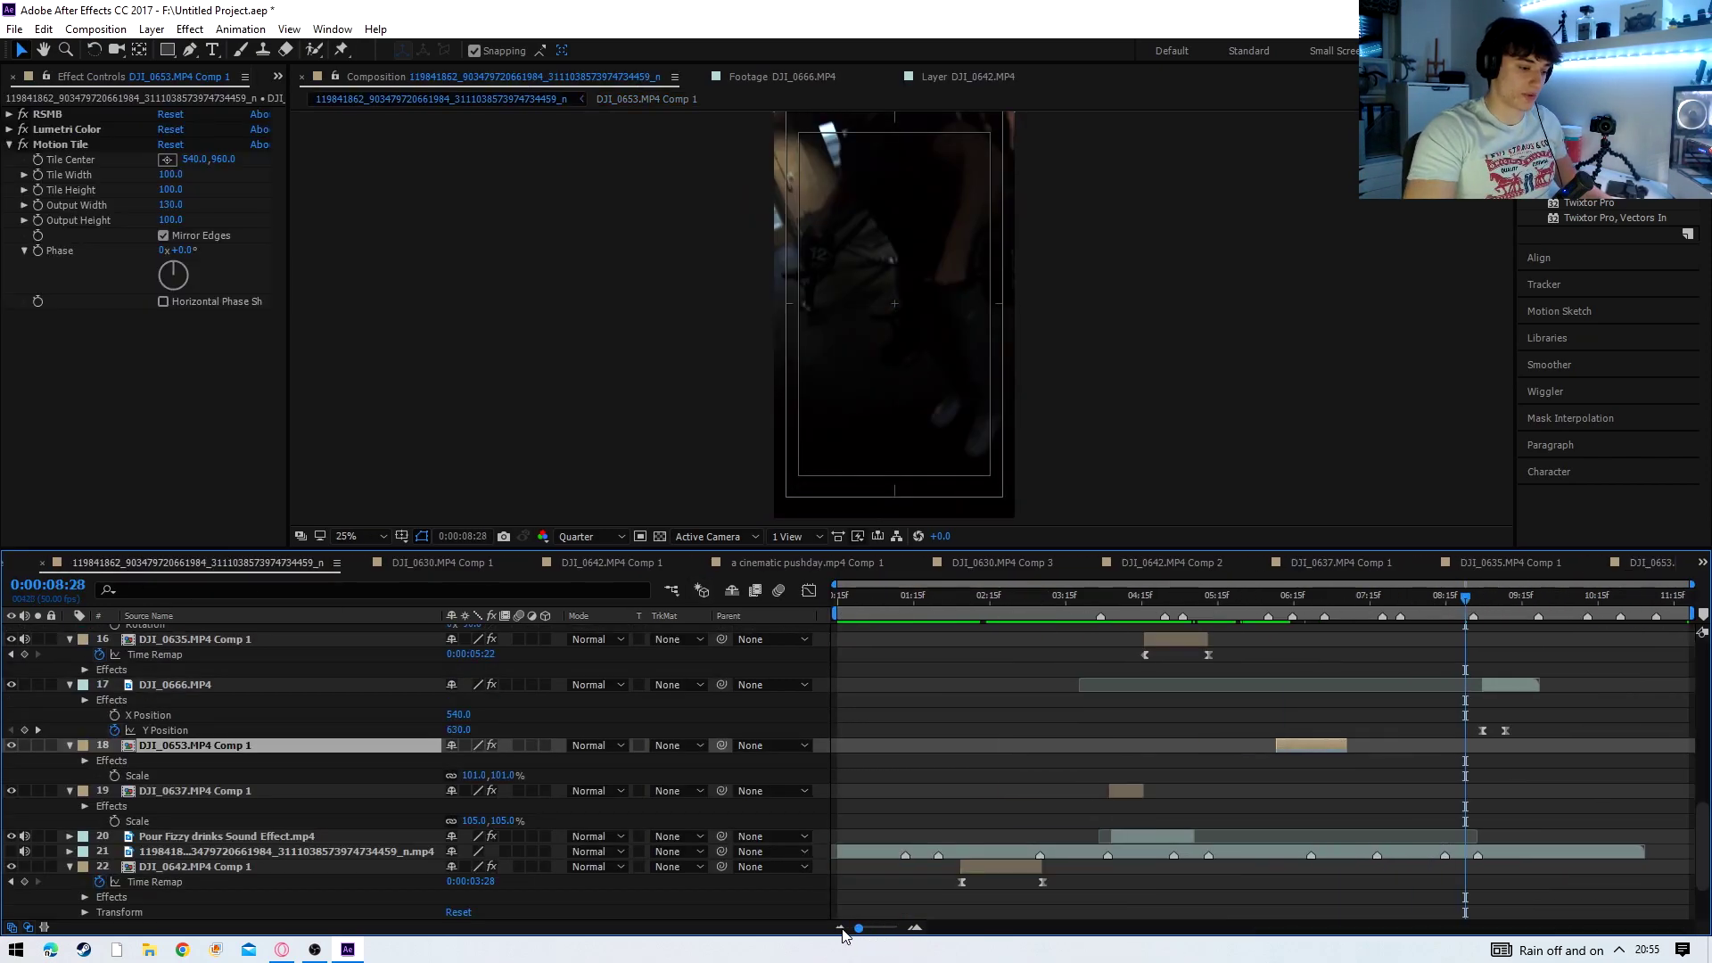
{"action": "left_click_drag", "start_coordinate": [1467, 601], "coordinate": [1514, 597]}
{"action": "key", "text": "ctrl+s"}
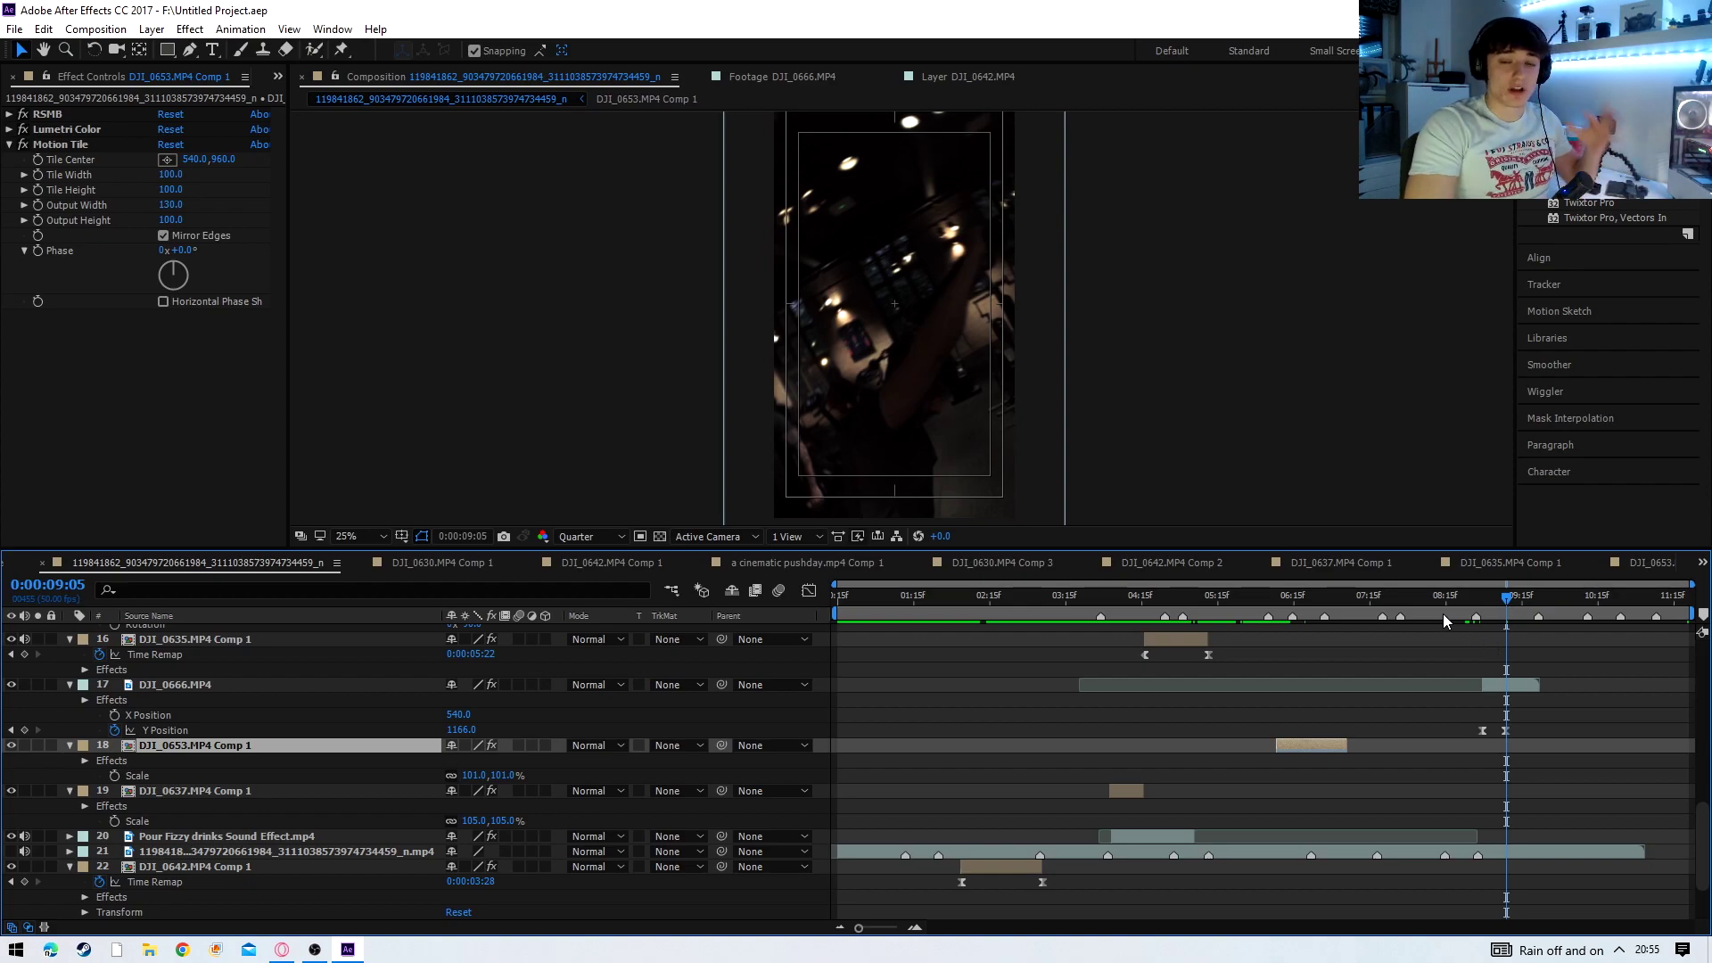
{"action": "scroll", "coordinate": [1443, 612], "scroll_direction": "up", "scroll_amount": 1}
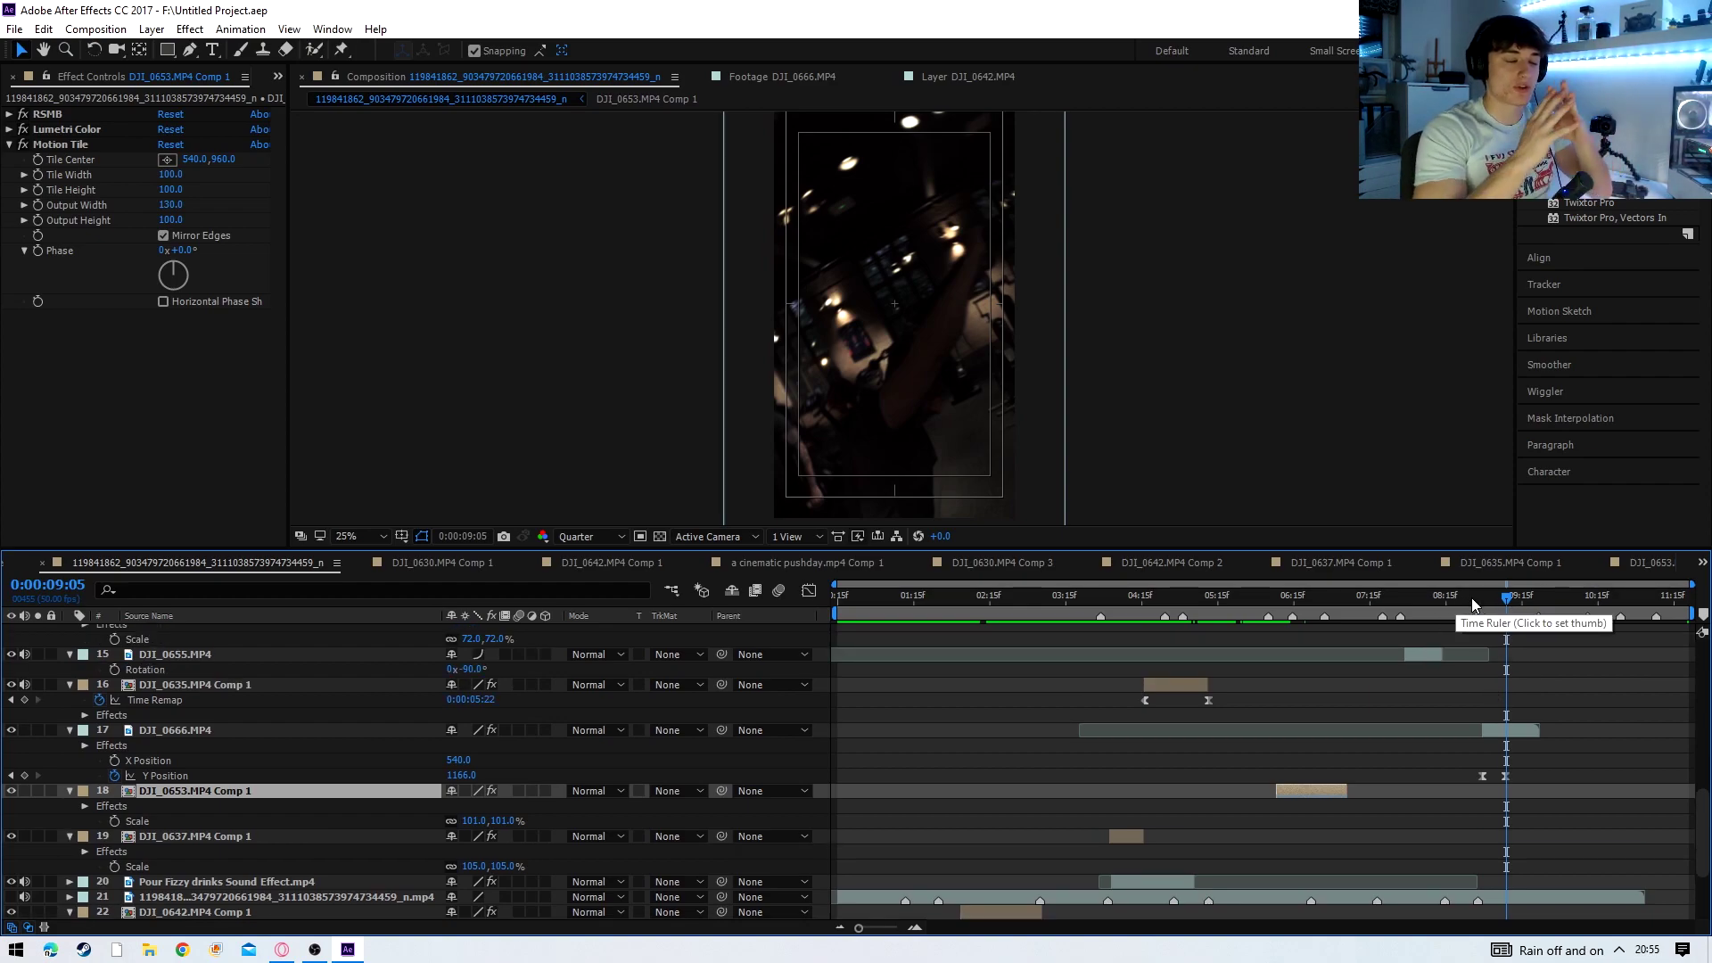